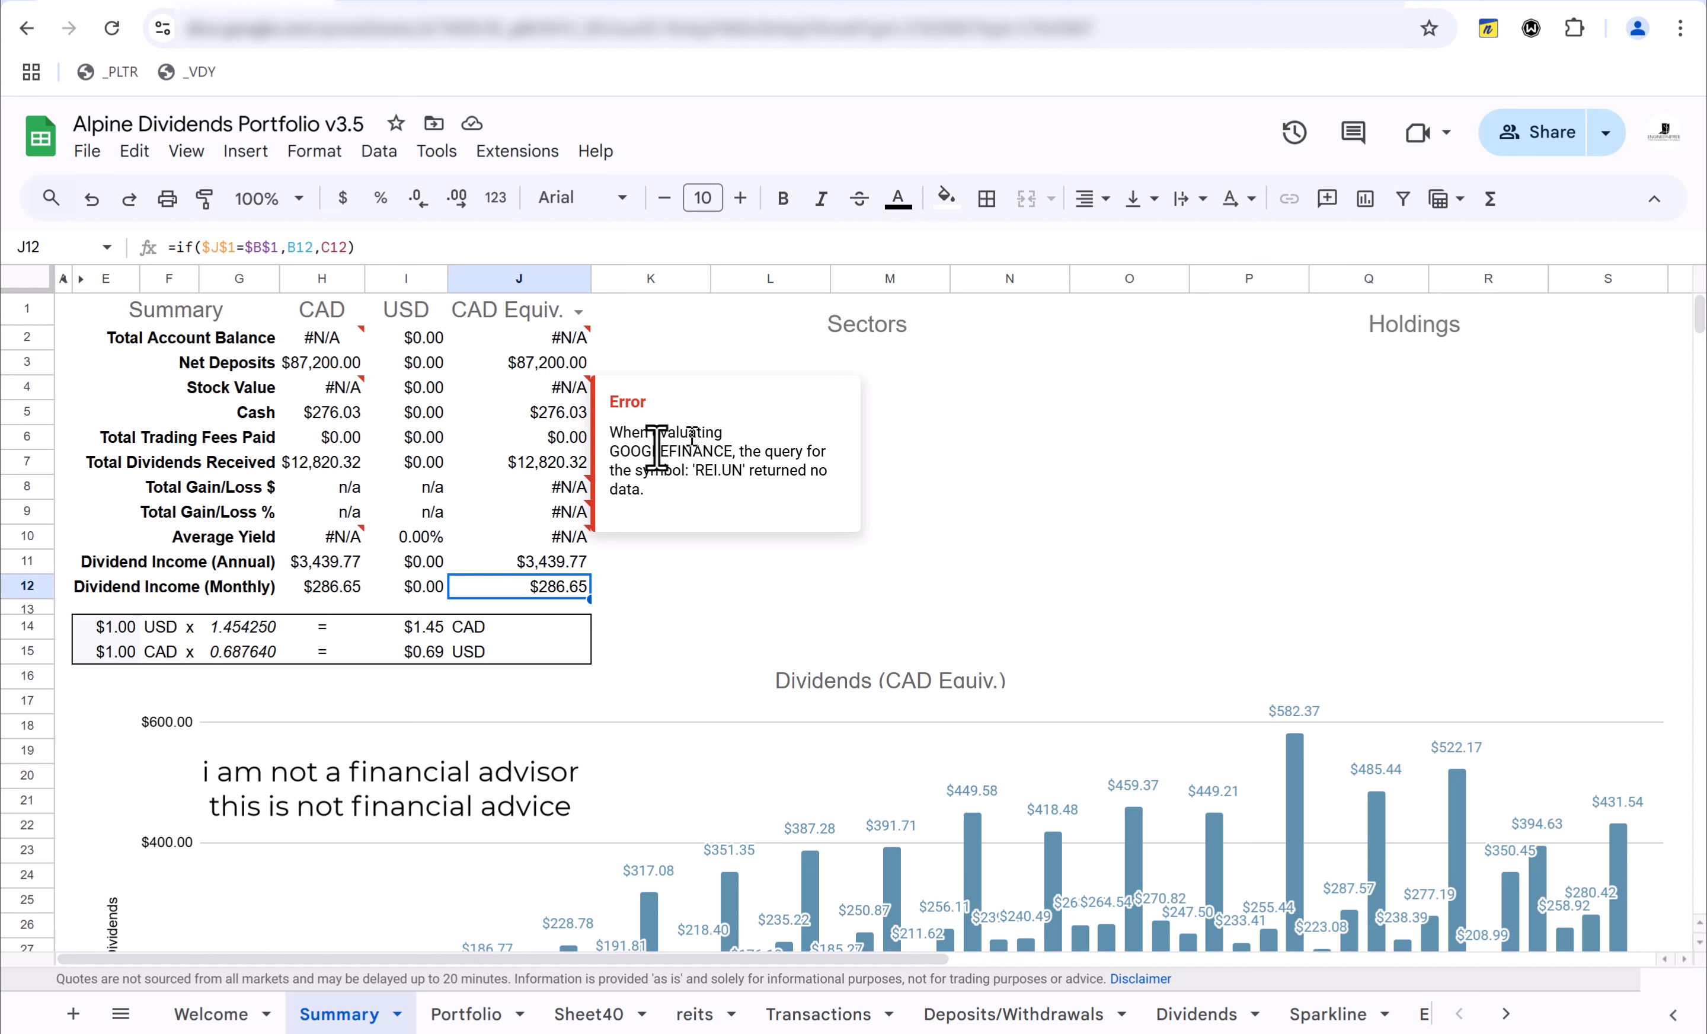
- Check the errors in the summary's CAD Equiv. column, and examine the Current Price column on the Portfolio sheet
{"action": "left_click", "coordinate": [567, 488]}
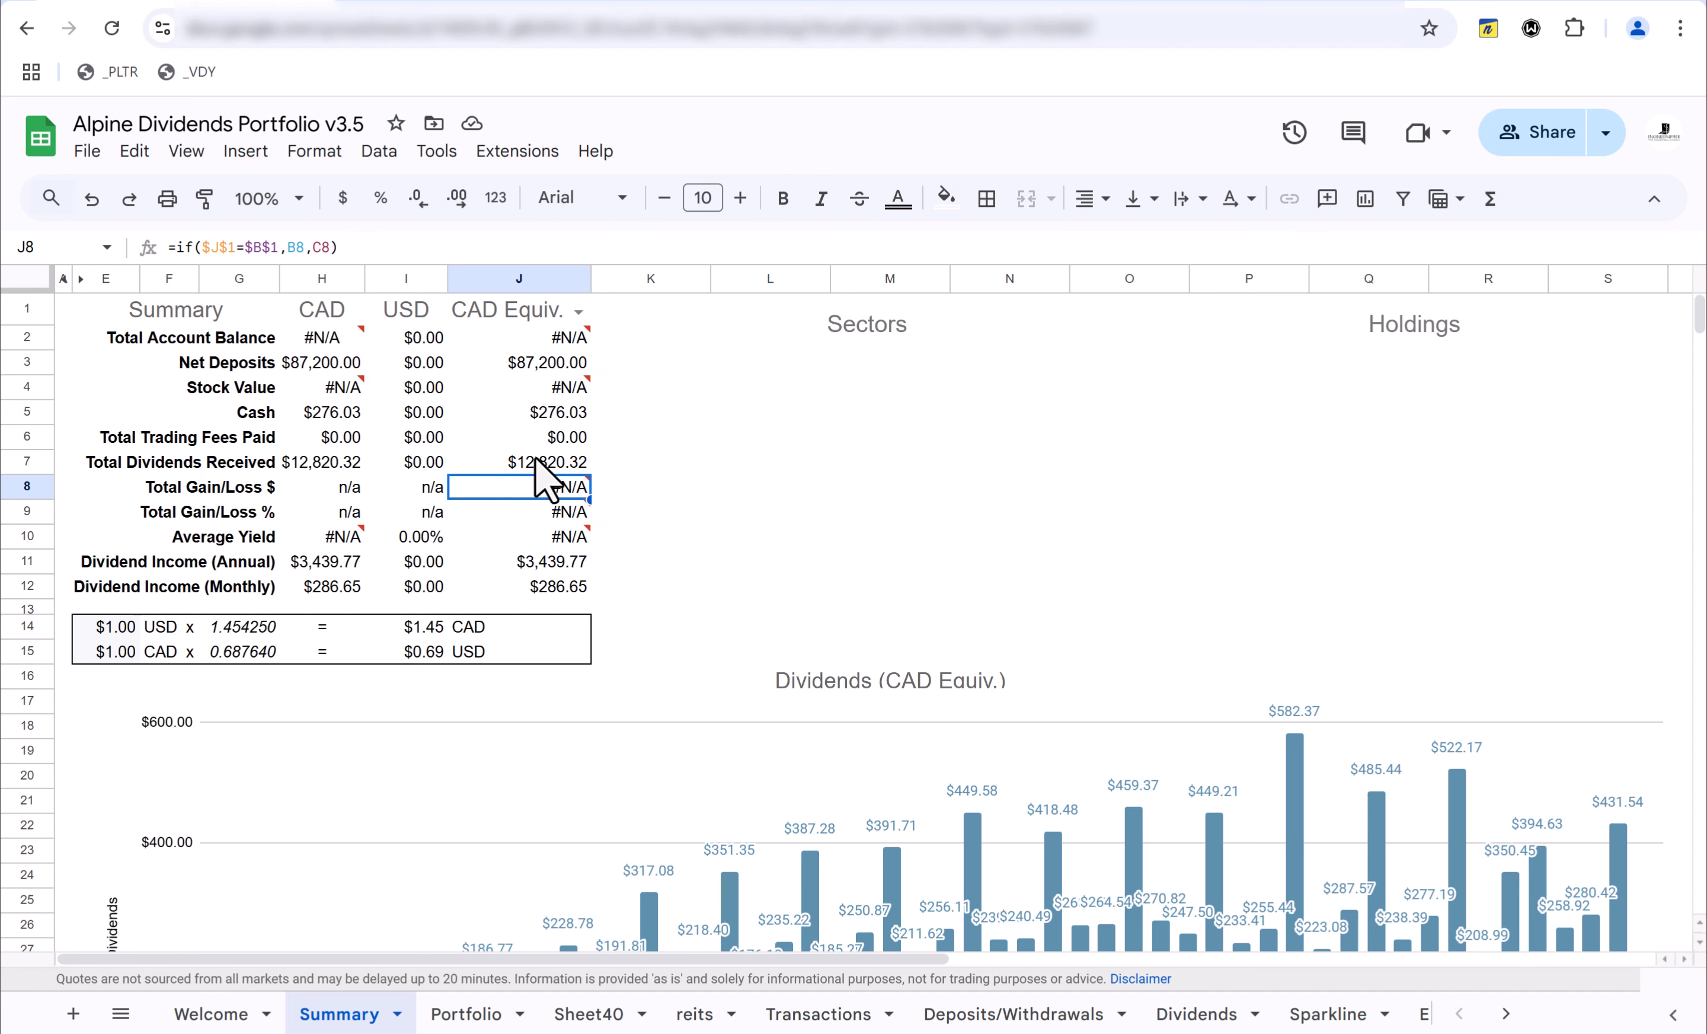
{"action": "mouse_move", "coordinate": [545, 513]}
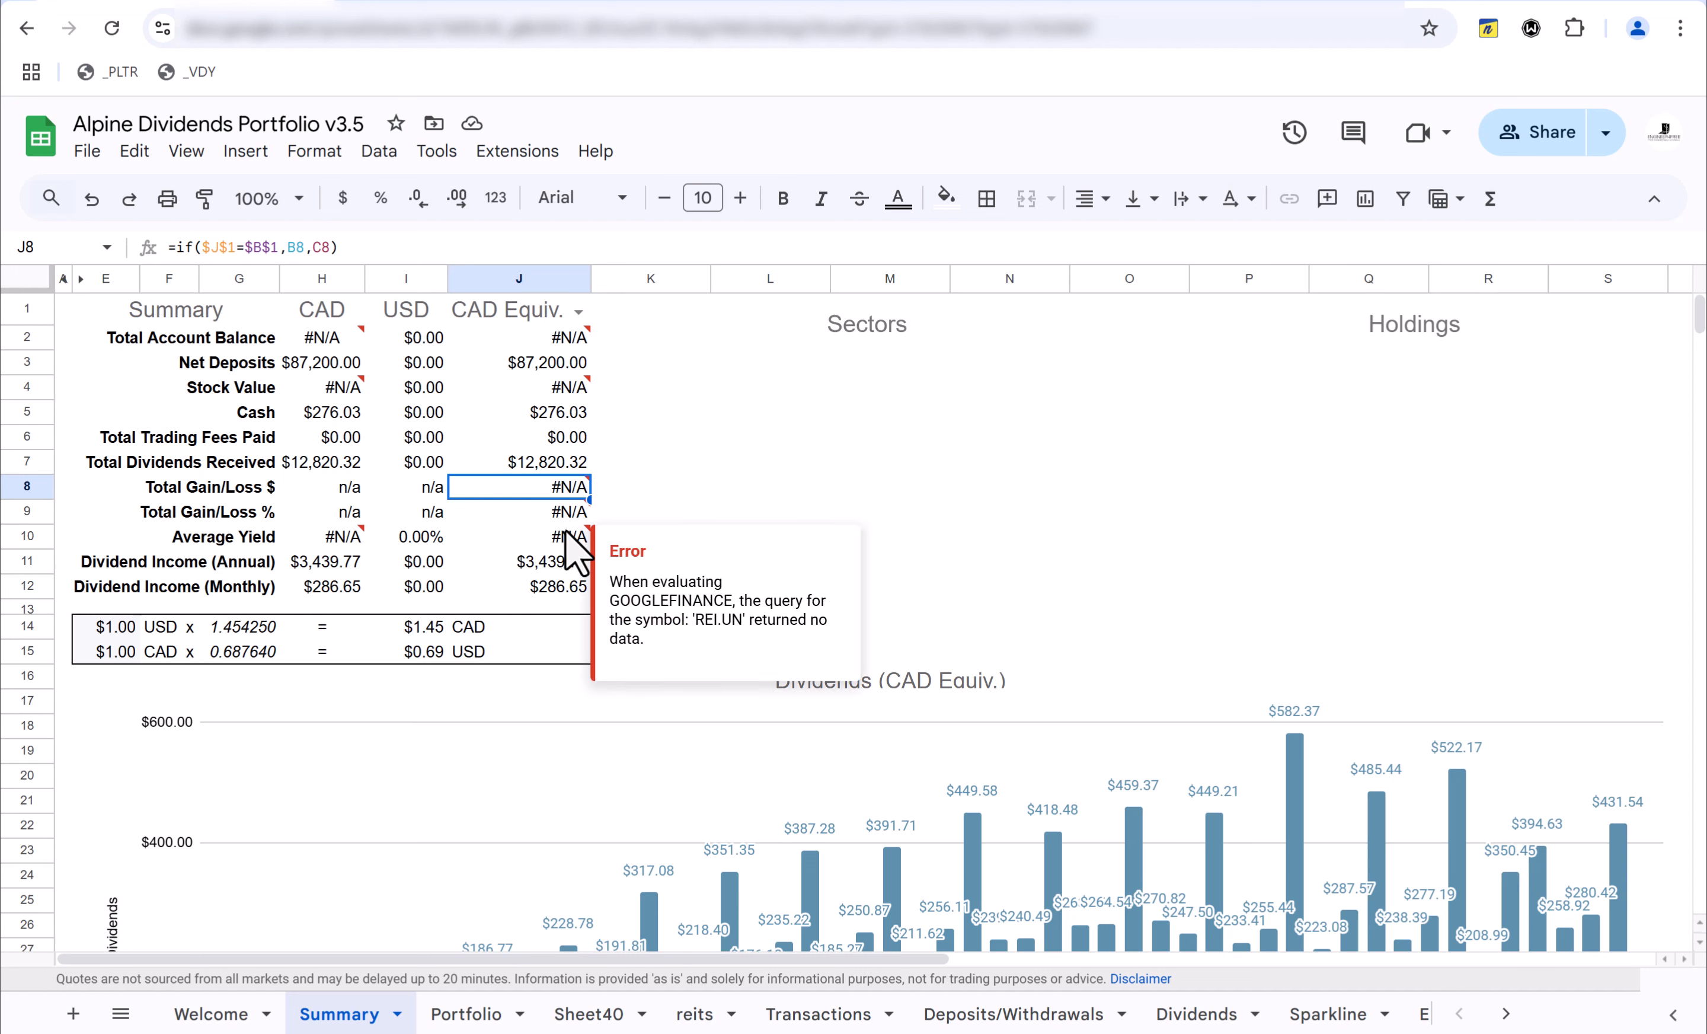
{"action": "left_click", "coordinate": [464, 1015]}
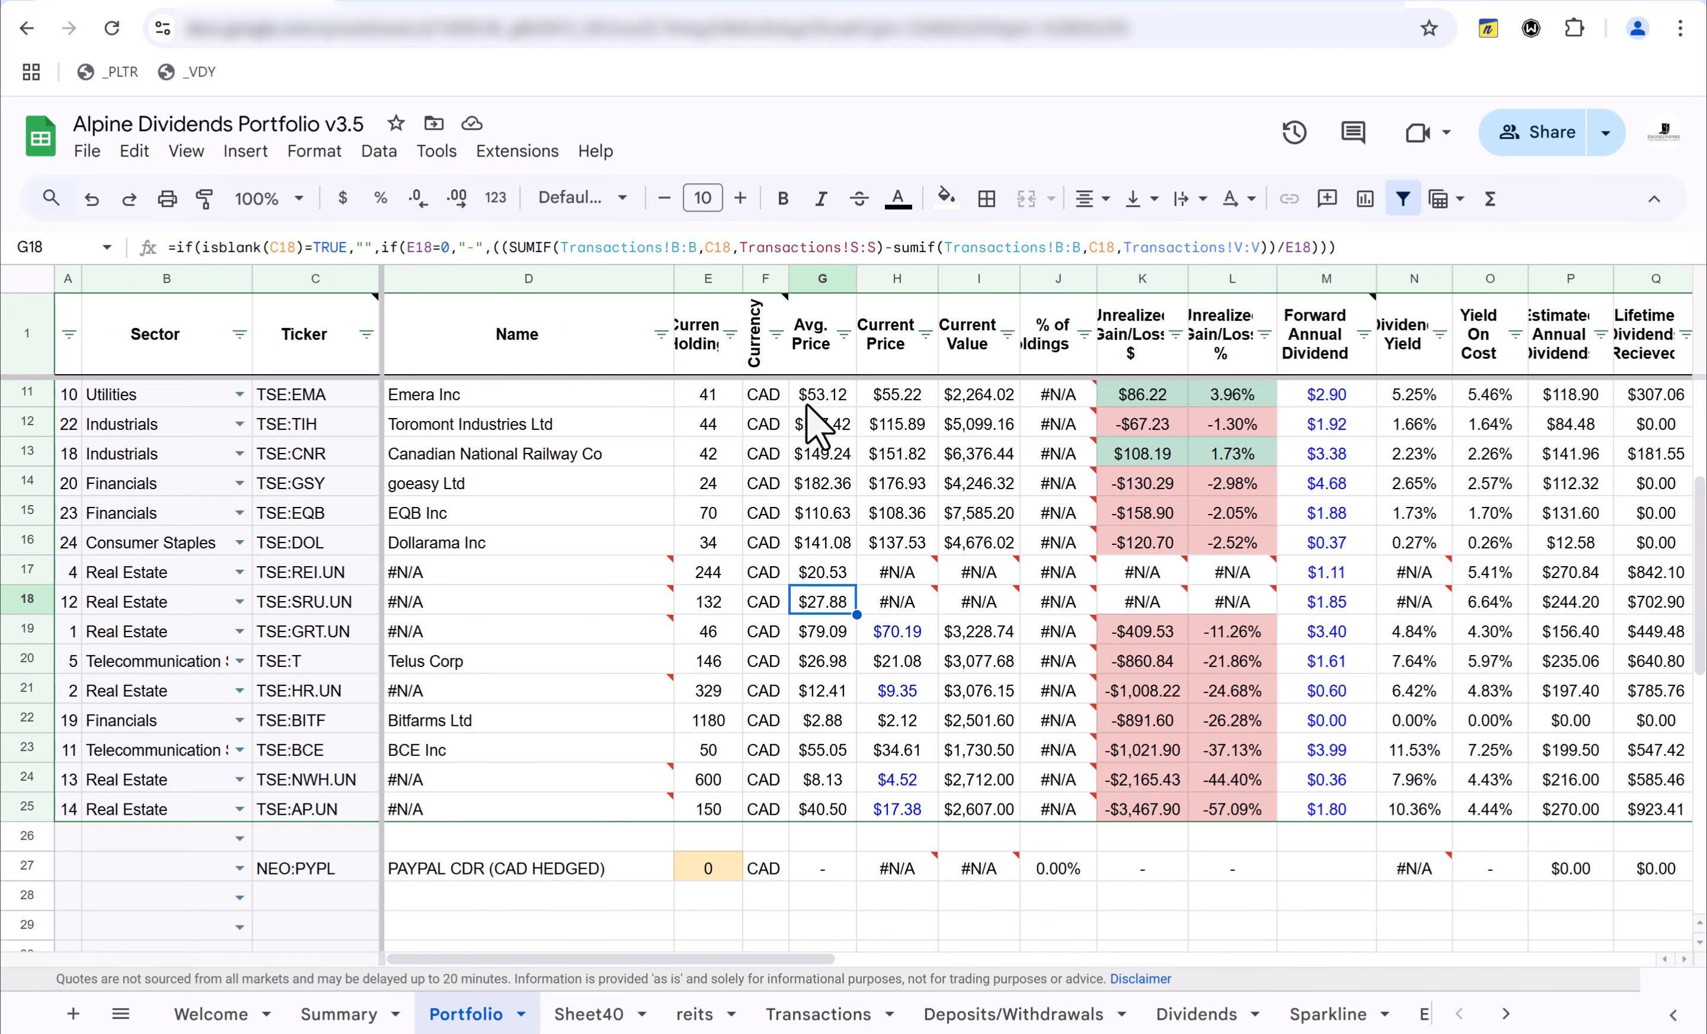
{"action": "left_click", "coordinate": [886, 277]}
{"action": "scroll", "coordinate": [878, 468], "scroll_direction": "up", "scroll_amount": 1}
{"action": "scroll", "coordinate": [879, 480], "scroll_direction": "up", "scroll_amount": 2}
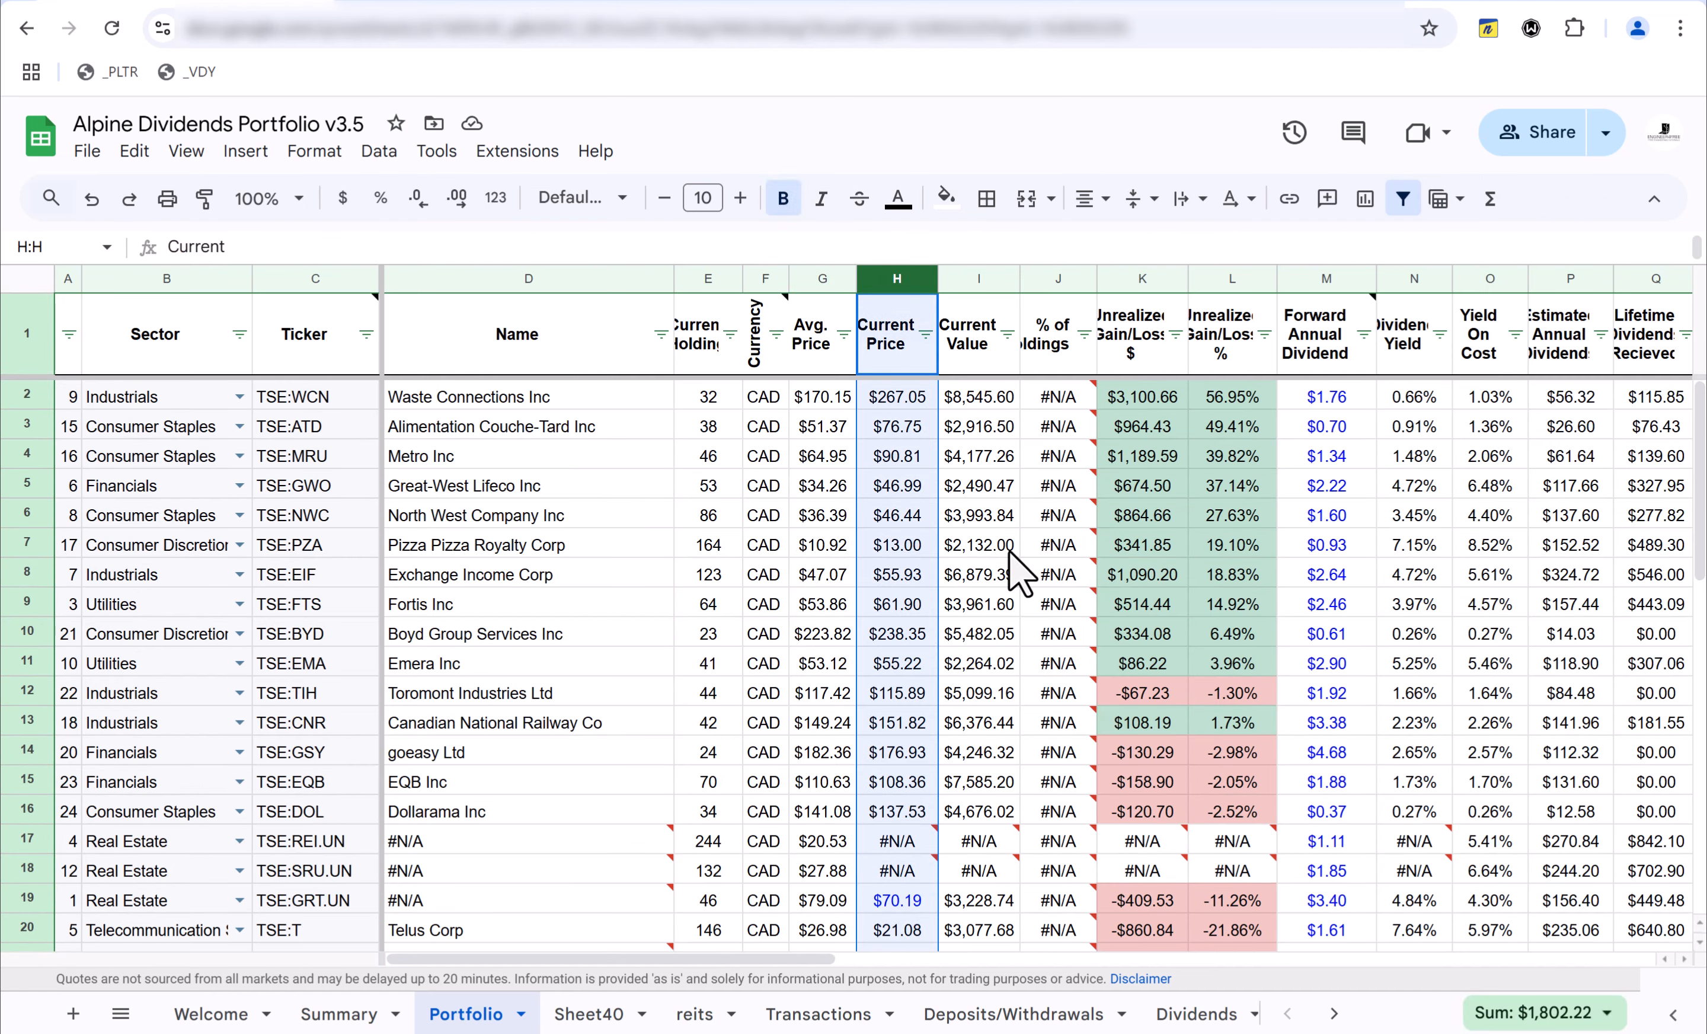
{"action": "scroll", "coordinate": [1020, 568], "scroll_direction": "down", "scroll_amount": 1}
{"action": "scroll", "coordinate": [1027, 560], "scroll_direction": "up", "scroll_amount": 1}
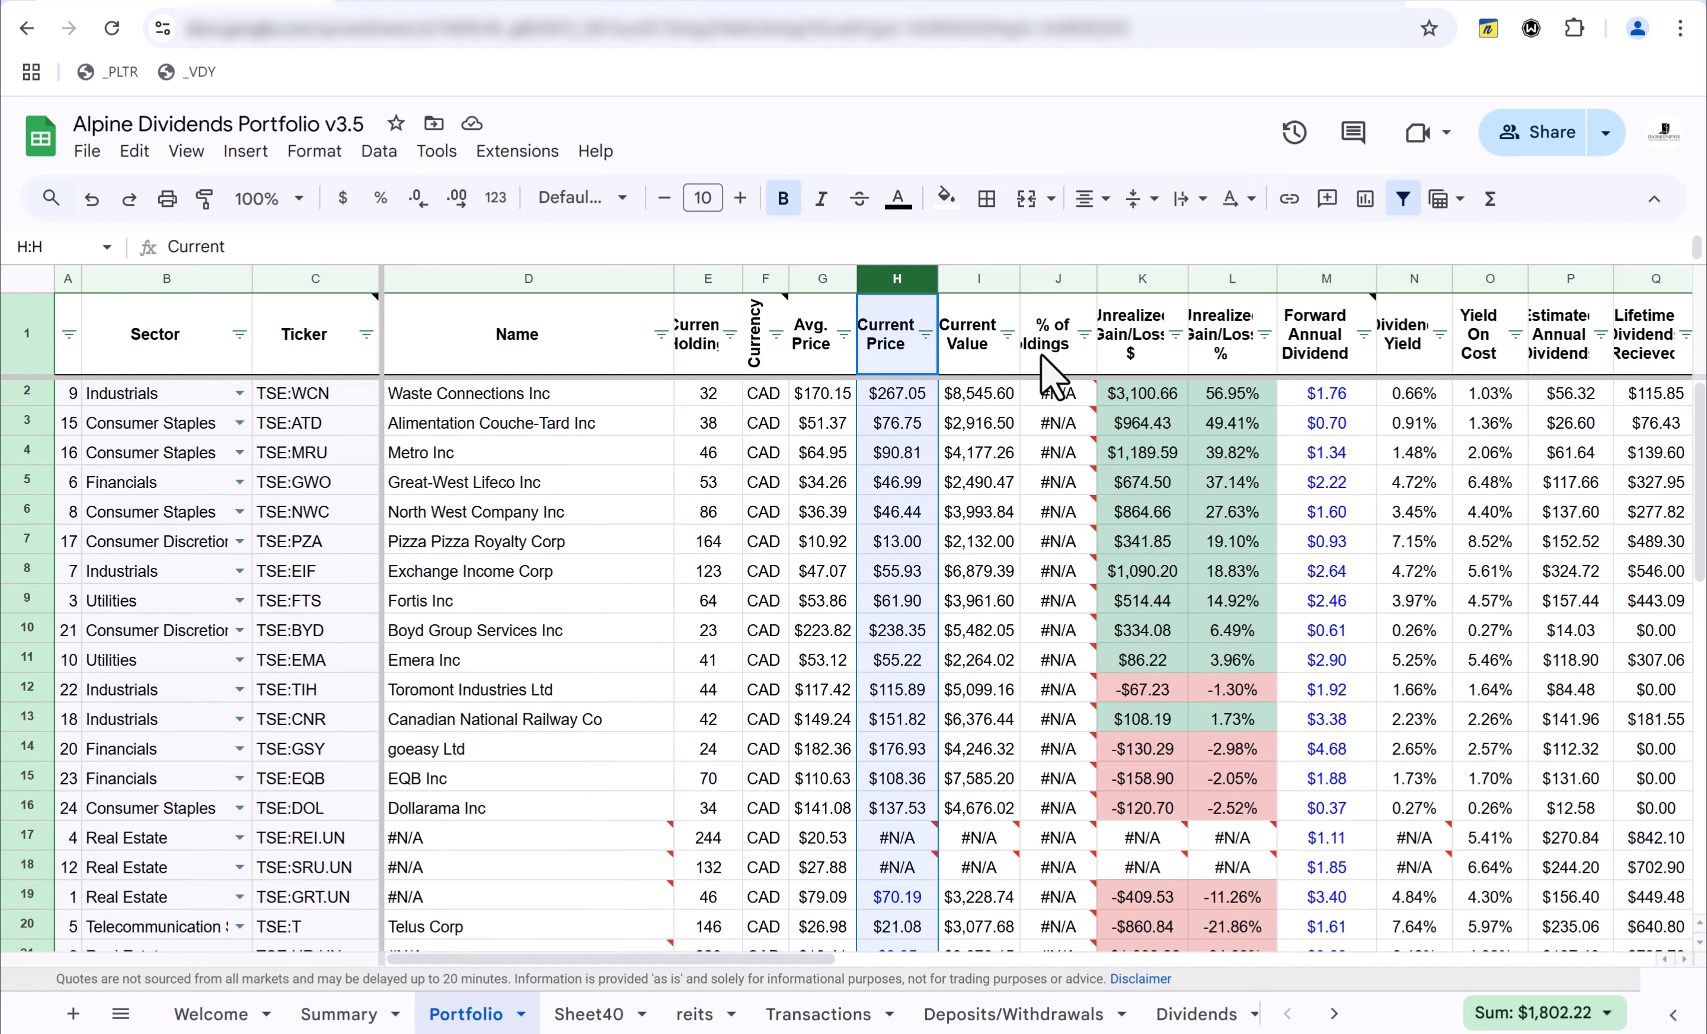
- Examine the % of Holdings column, the TSE:REI.UN row, and that row's Current Price formula
{"action": "left_click", "coordinate": [1054, 275]}
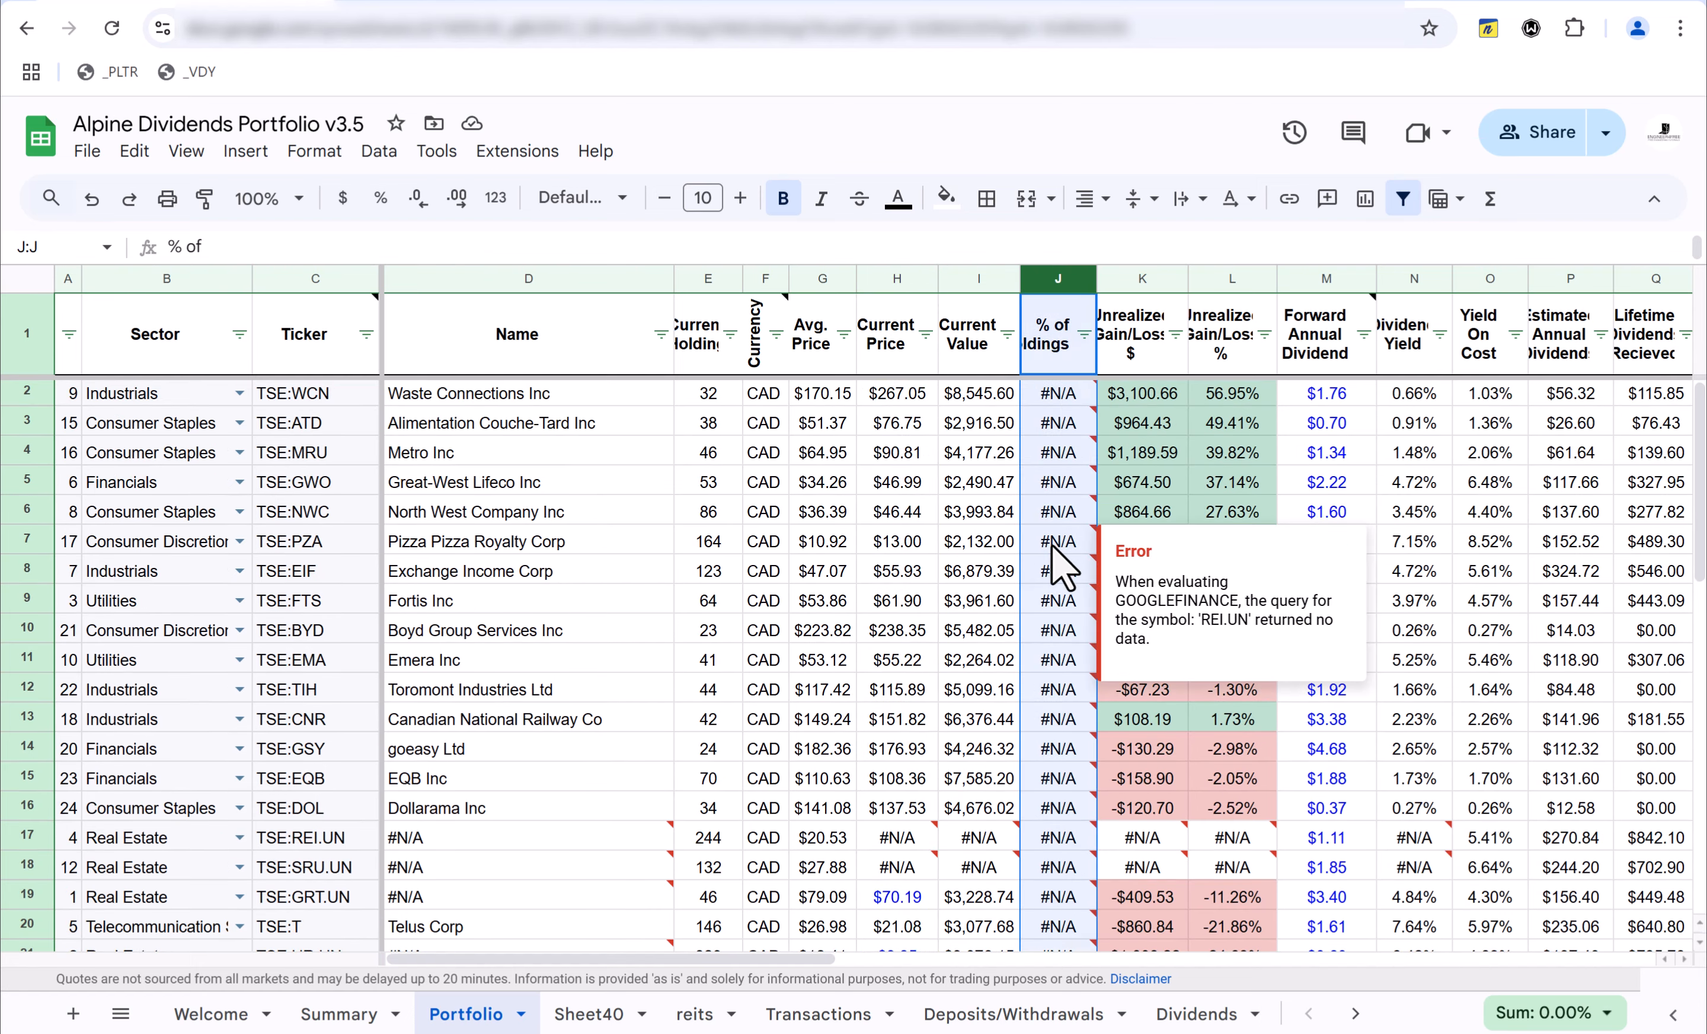
{"action": "scroll", "coordinate": [1056, 565], "scroll_direction": "down", "scroll_amount": 2}
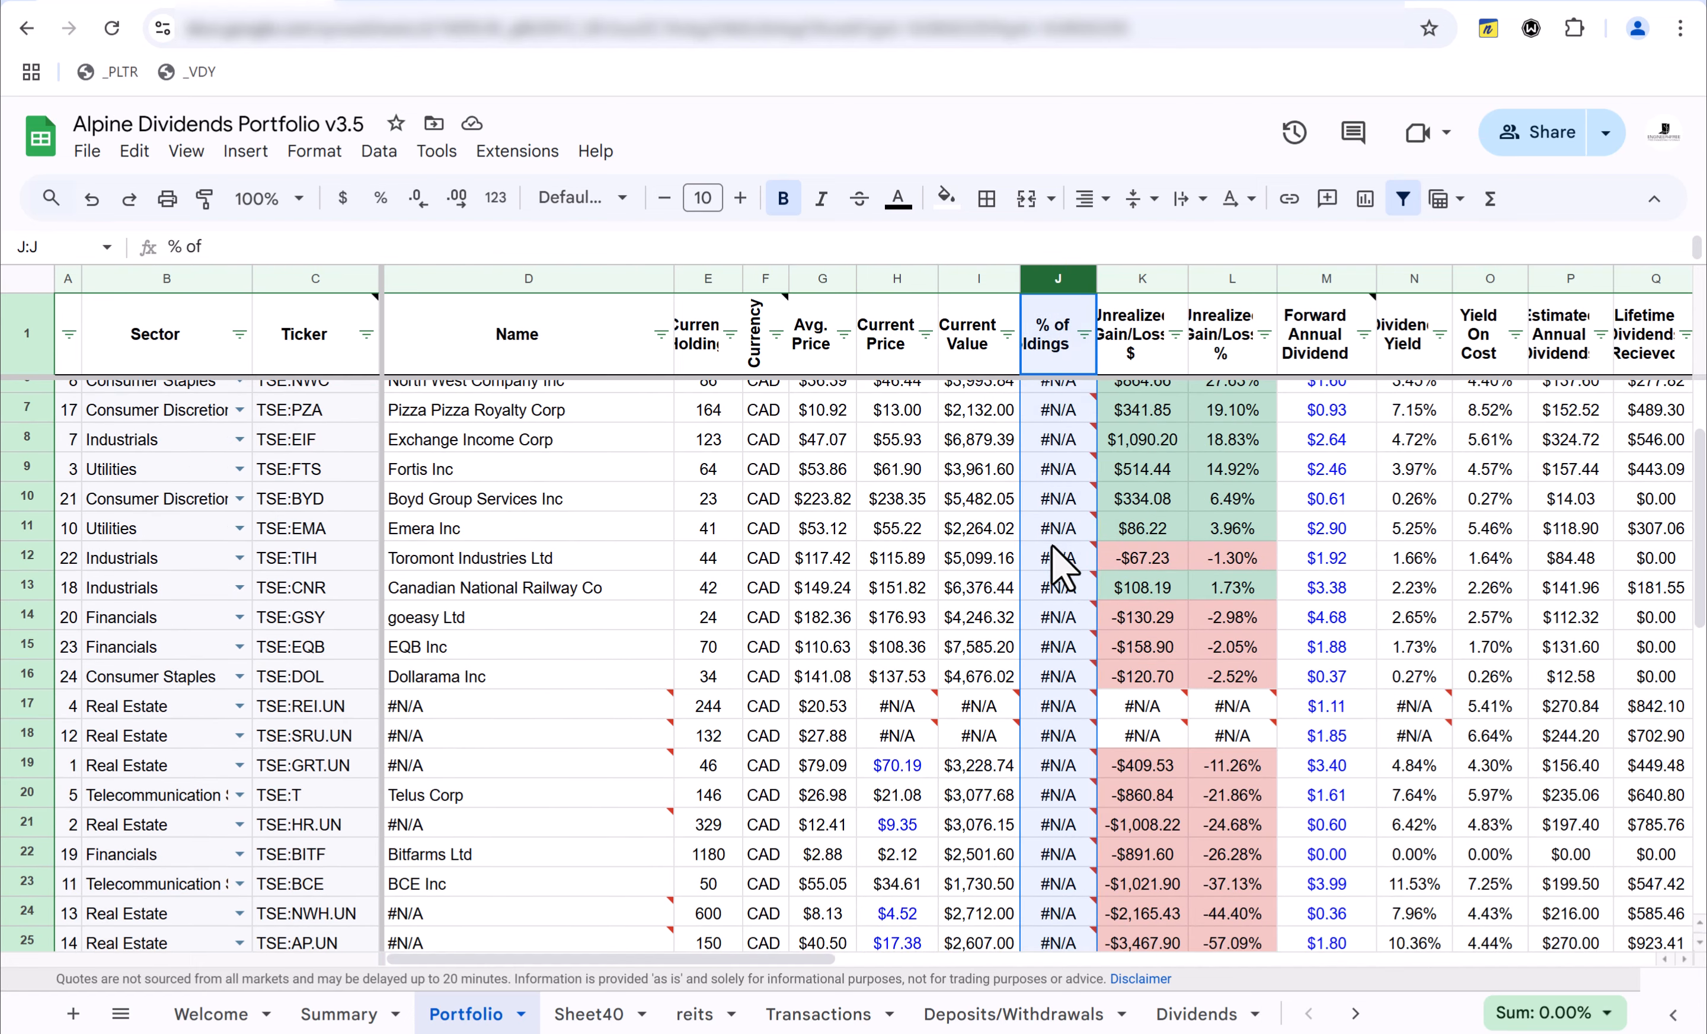
{"action": "left_click", "coordinate": [21, 705]}
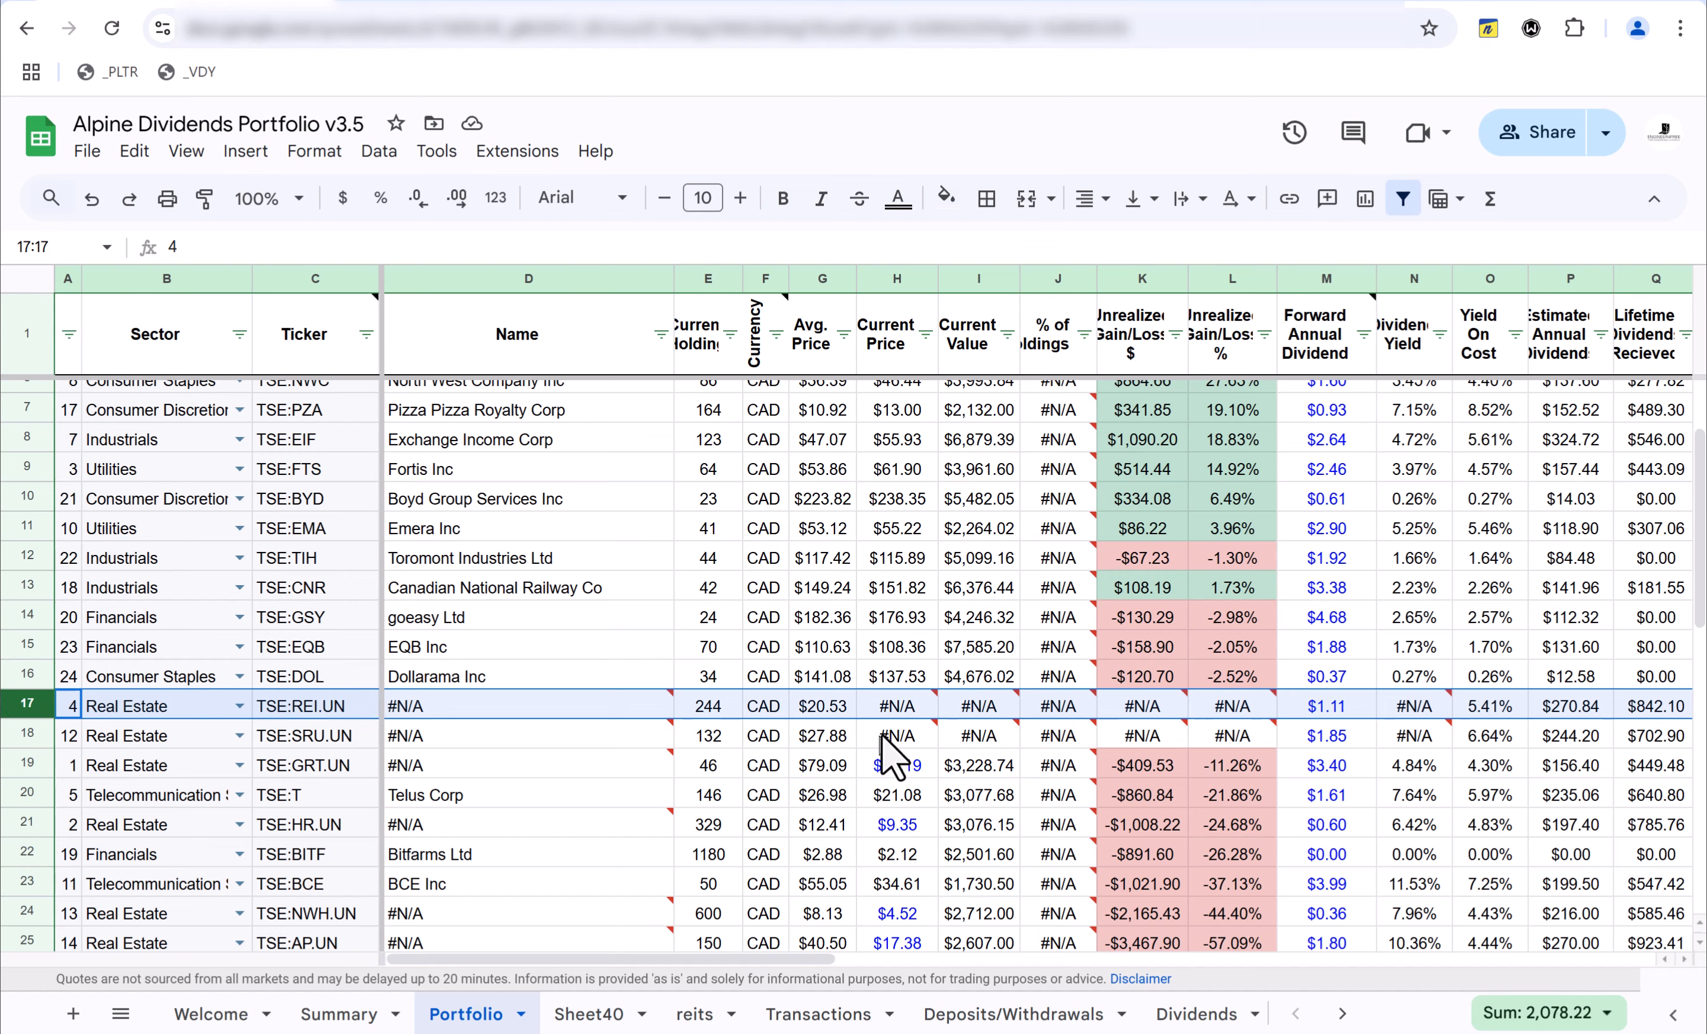
{"action": "left_click", "coordinate": [897, 704]}
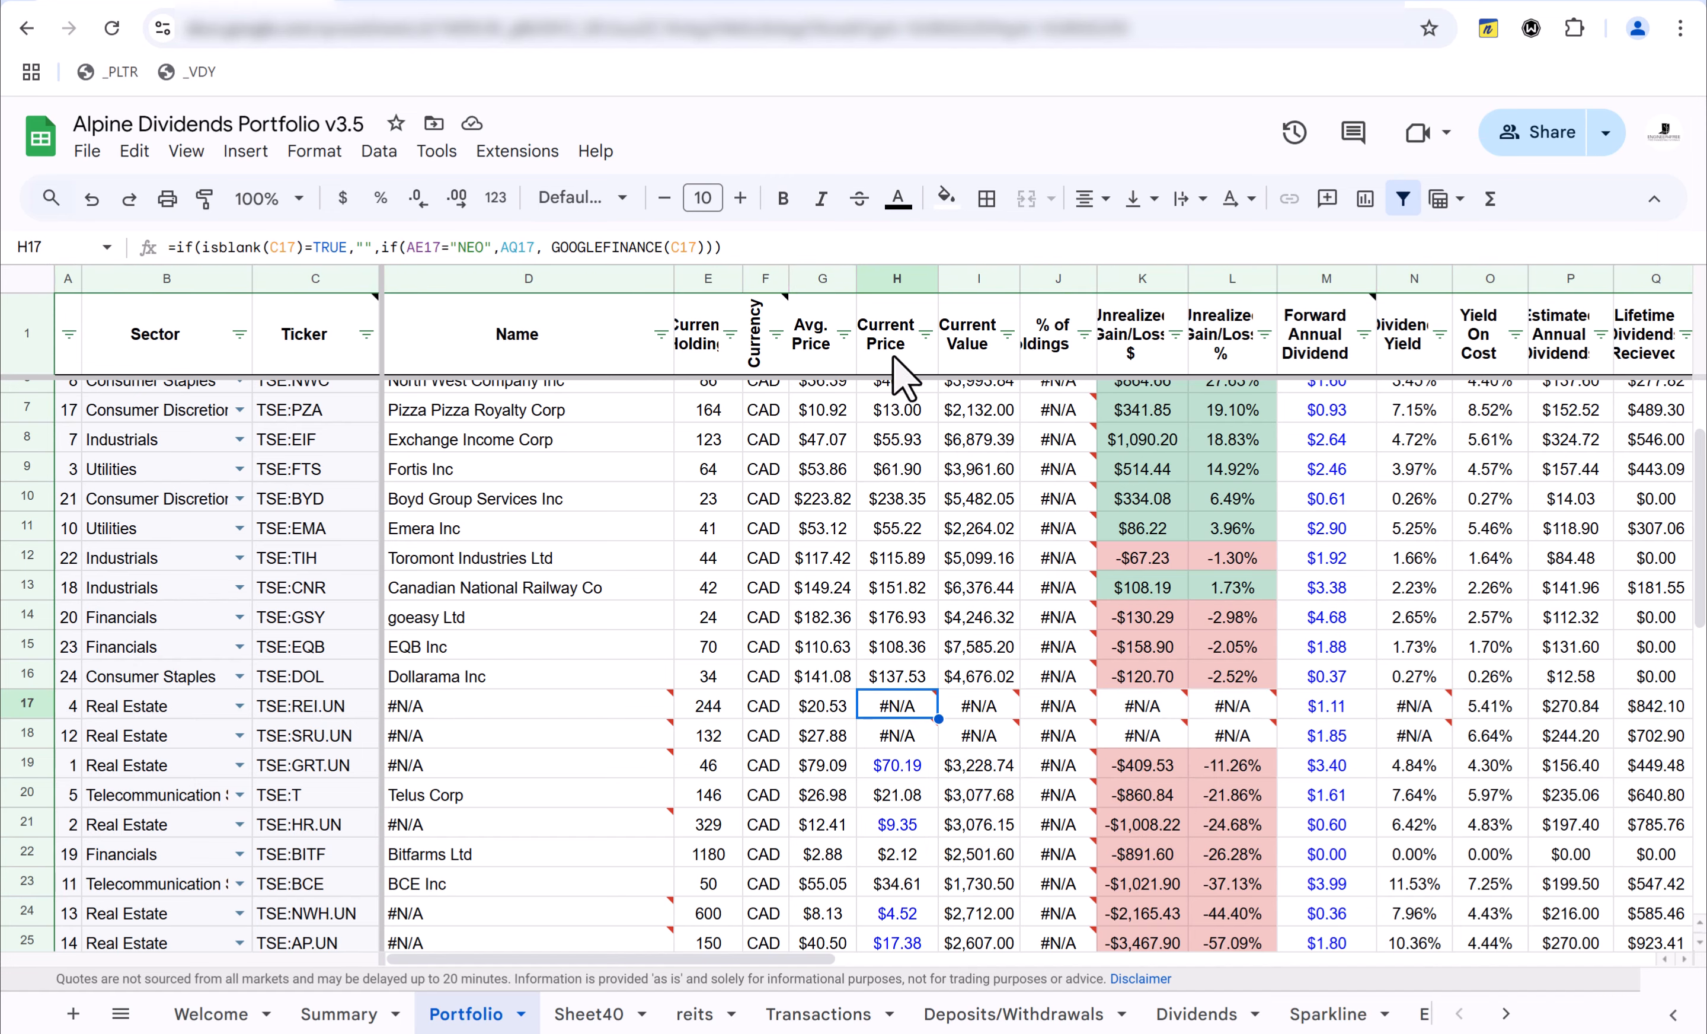
- Review the Current Price column for every holding and read the error notes on its failing cells
{"action": "left_click", "coordinate": [898, 282]}
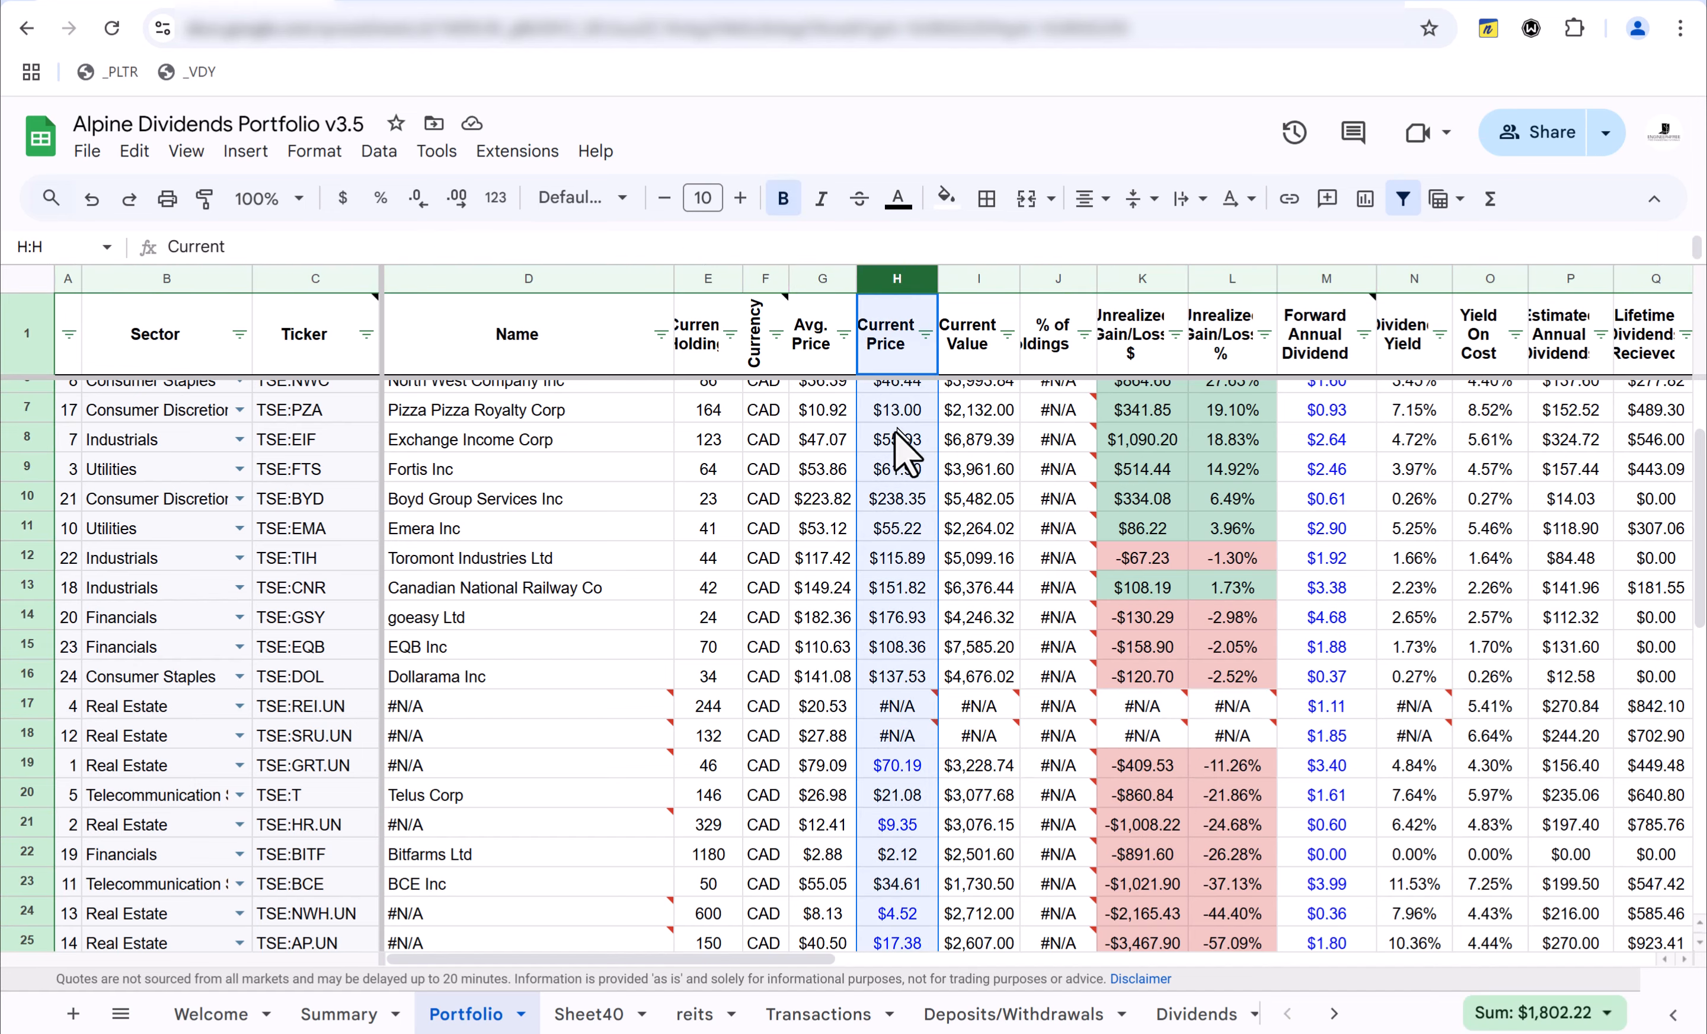
{"action": "scroll", "coordinate": [898, 436], "scroll_direction": "up", "scroll_amount": 2}
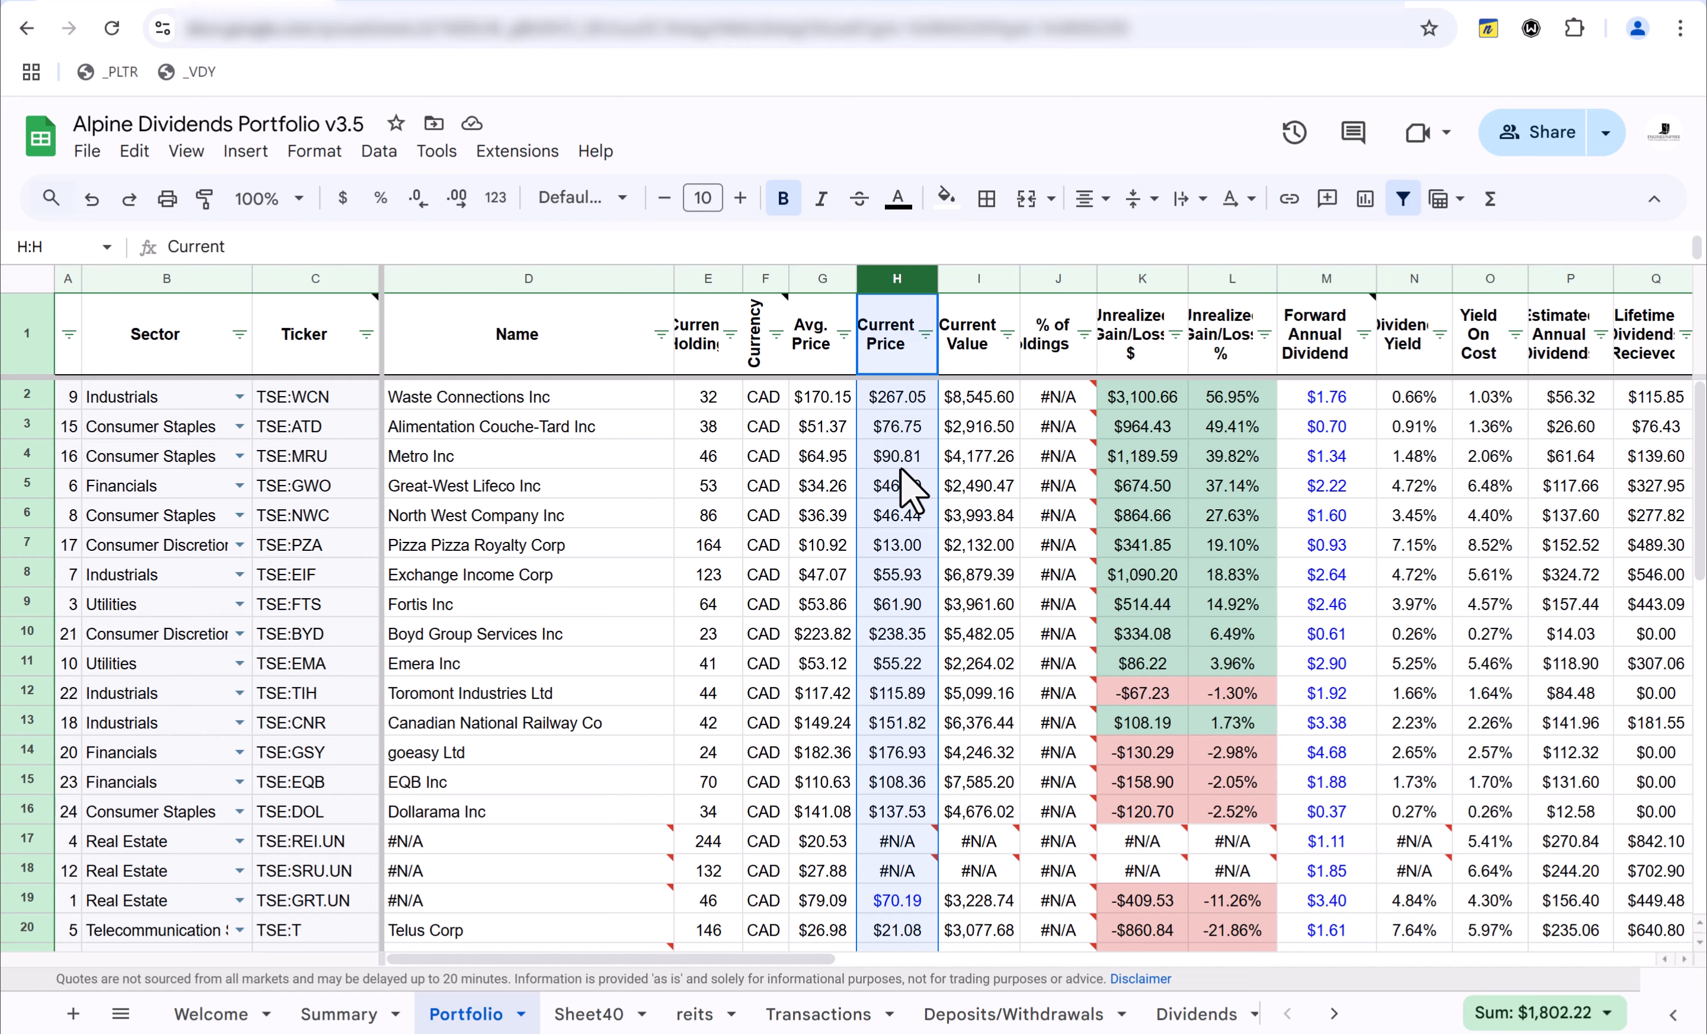
{"action": "scroll", "coordinate": [901, 468], "scroll_direction": "down", "scroll_amount": 3}
{"action": "scroll", "coordinate": [901, 468], "scroll_direction": "down", "scroll_amount": 1}
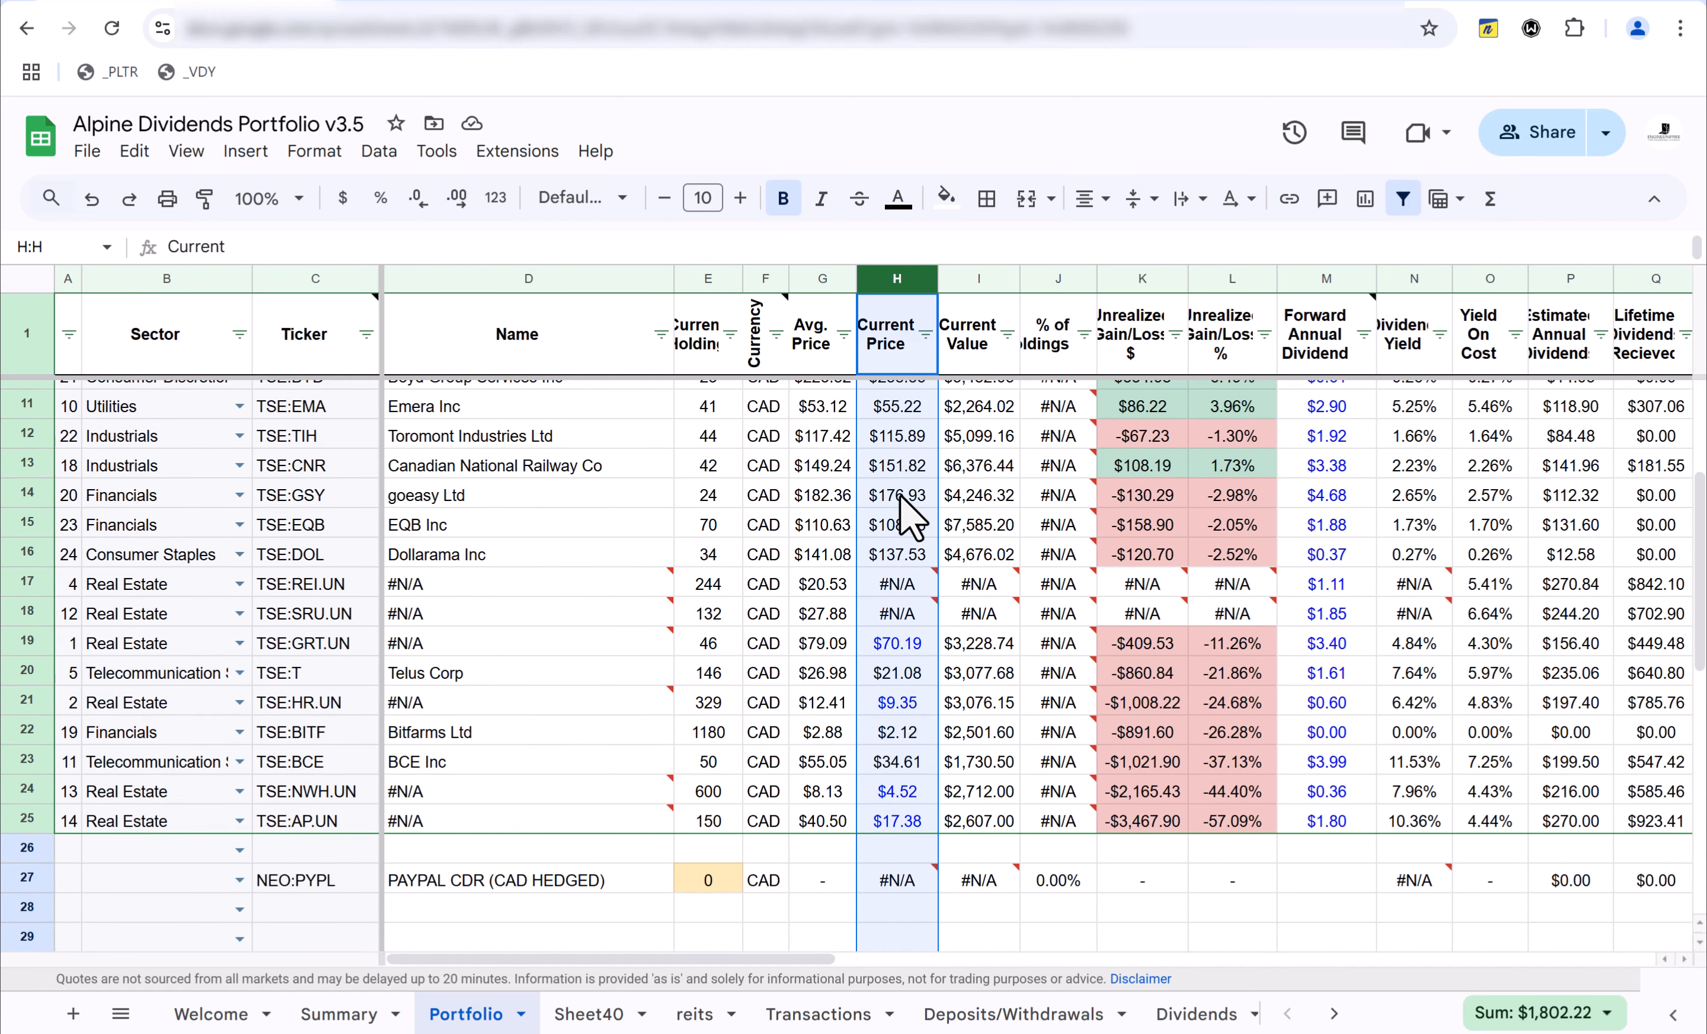
{"action": "mouse_move", "coordinate": [904, 591]}
{"action": "mouse_move", "coordinate": [898, 895]}
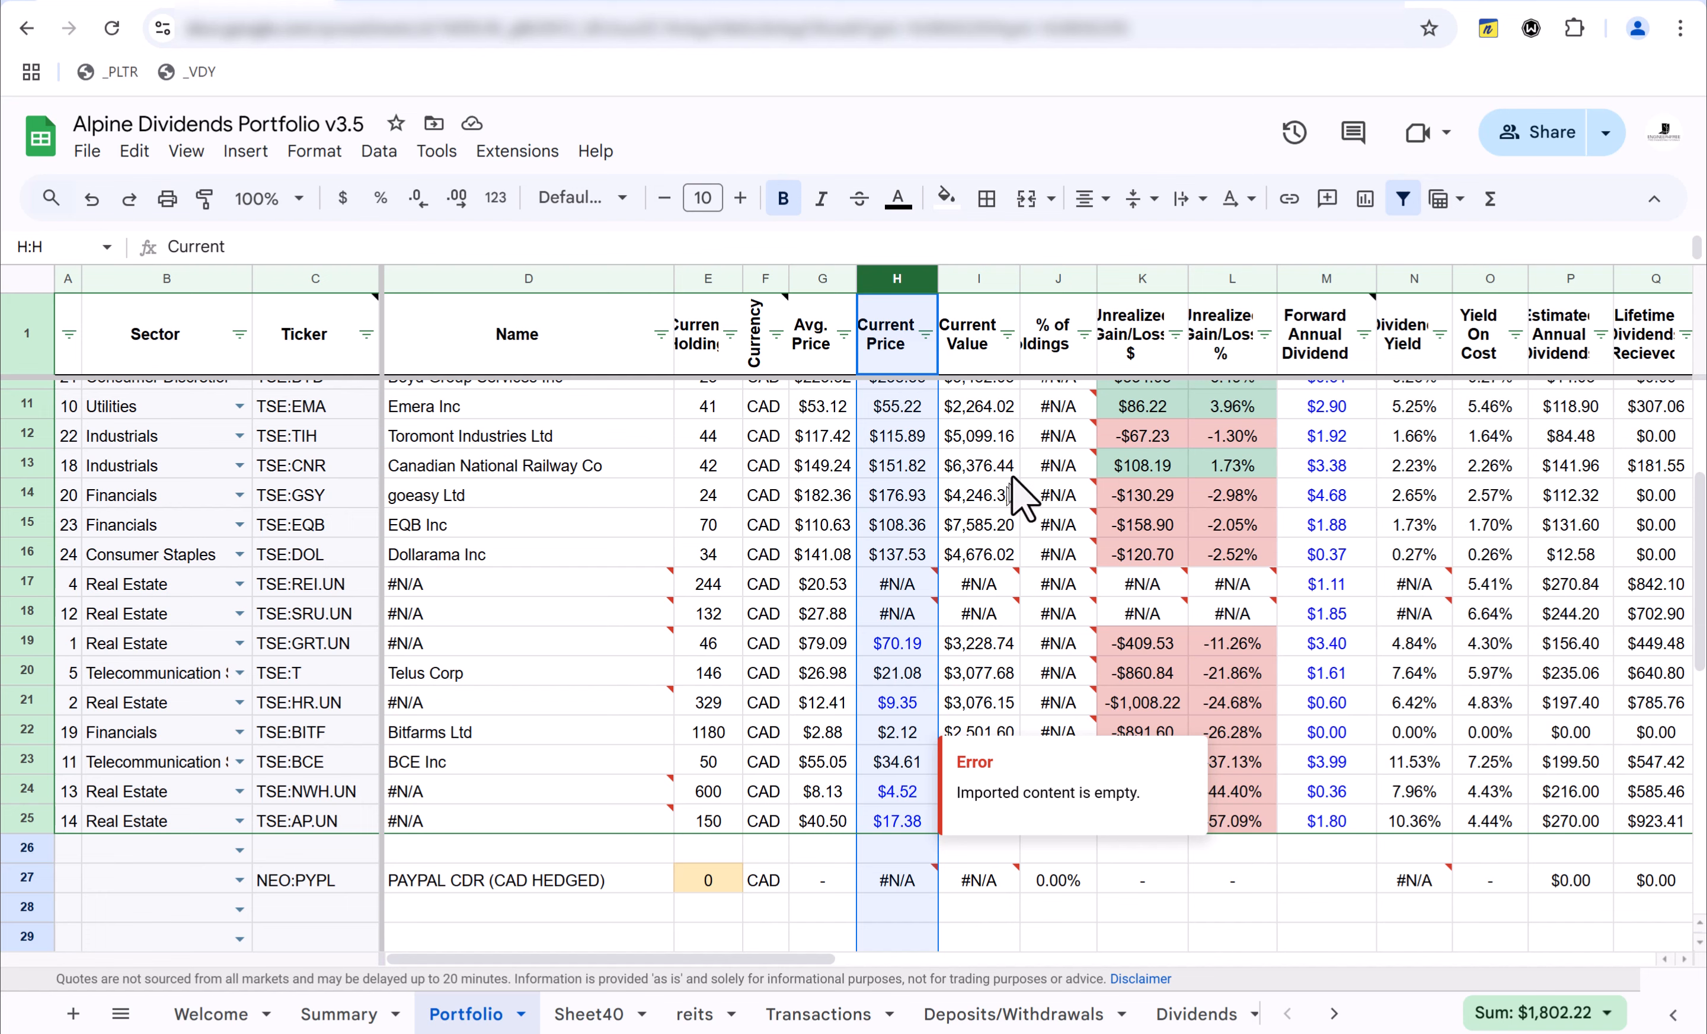
- Inspect the Current Price formulas and error notes for TSE:SRU.UN, NEO:PYPL and TSE:REI.UN
{"action": "left_click", "coordinate": [912, 583]}
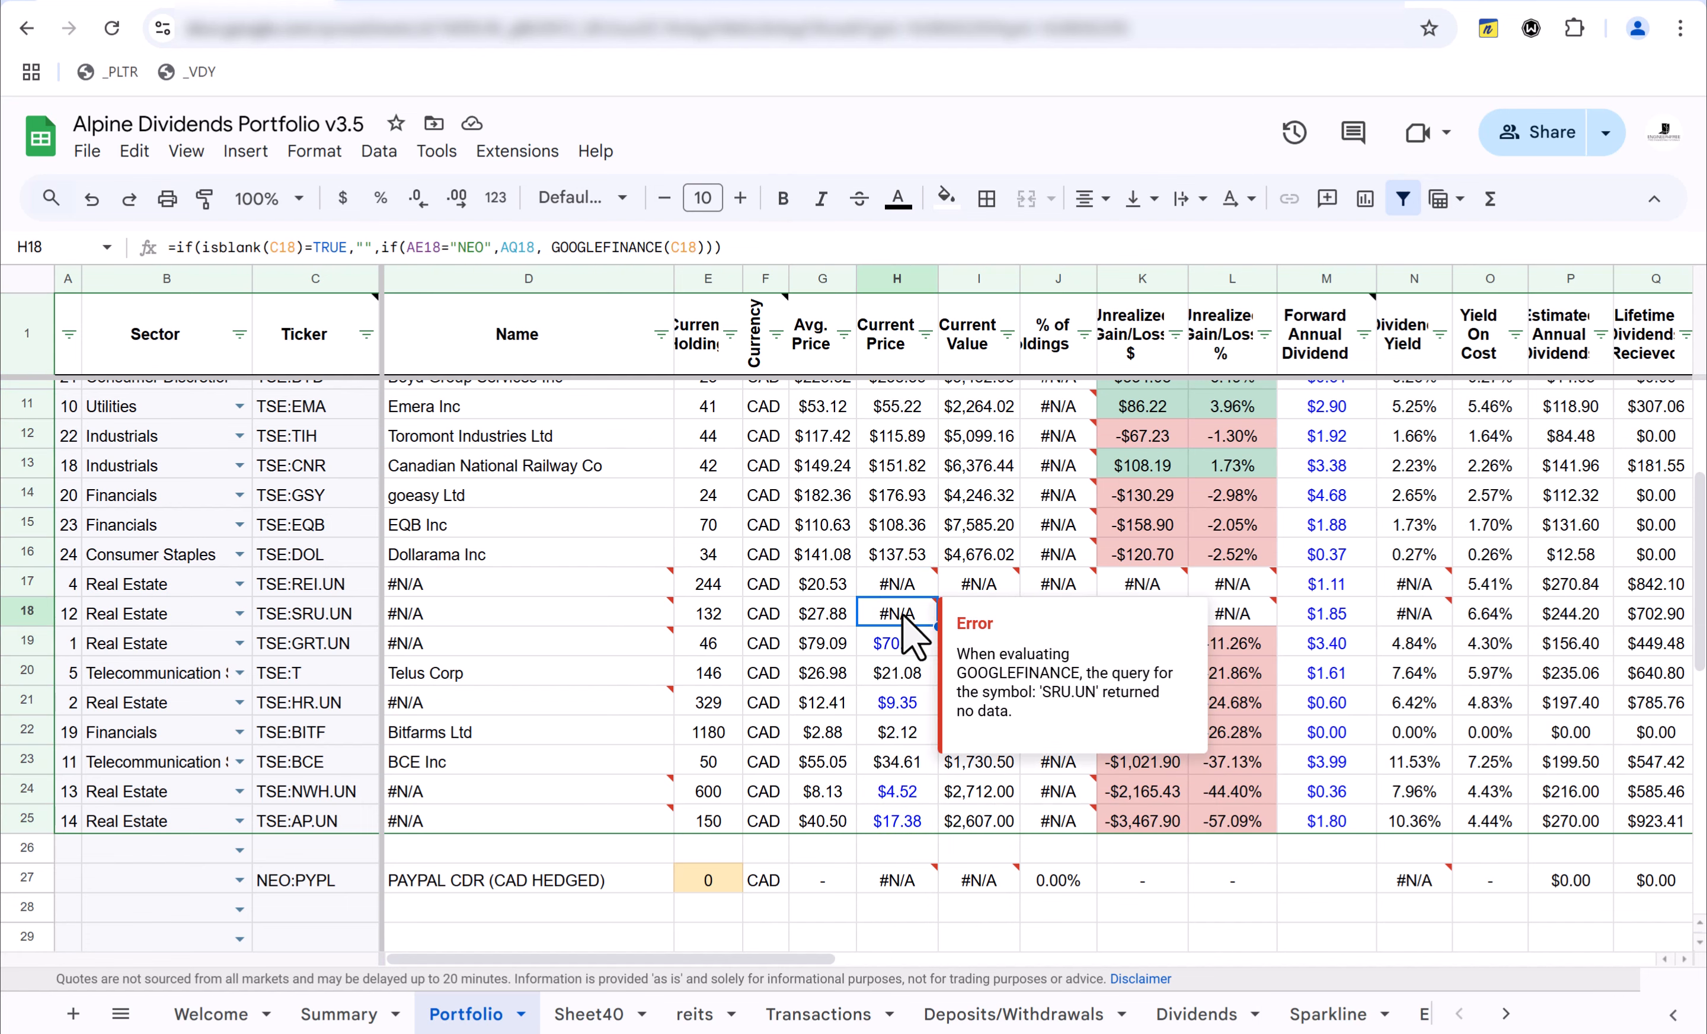
{"action": "left_click", "coordinate": [900, 874]}
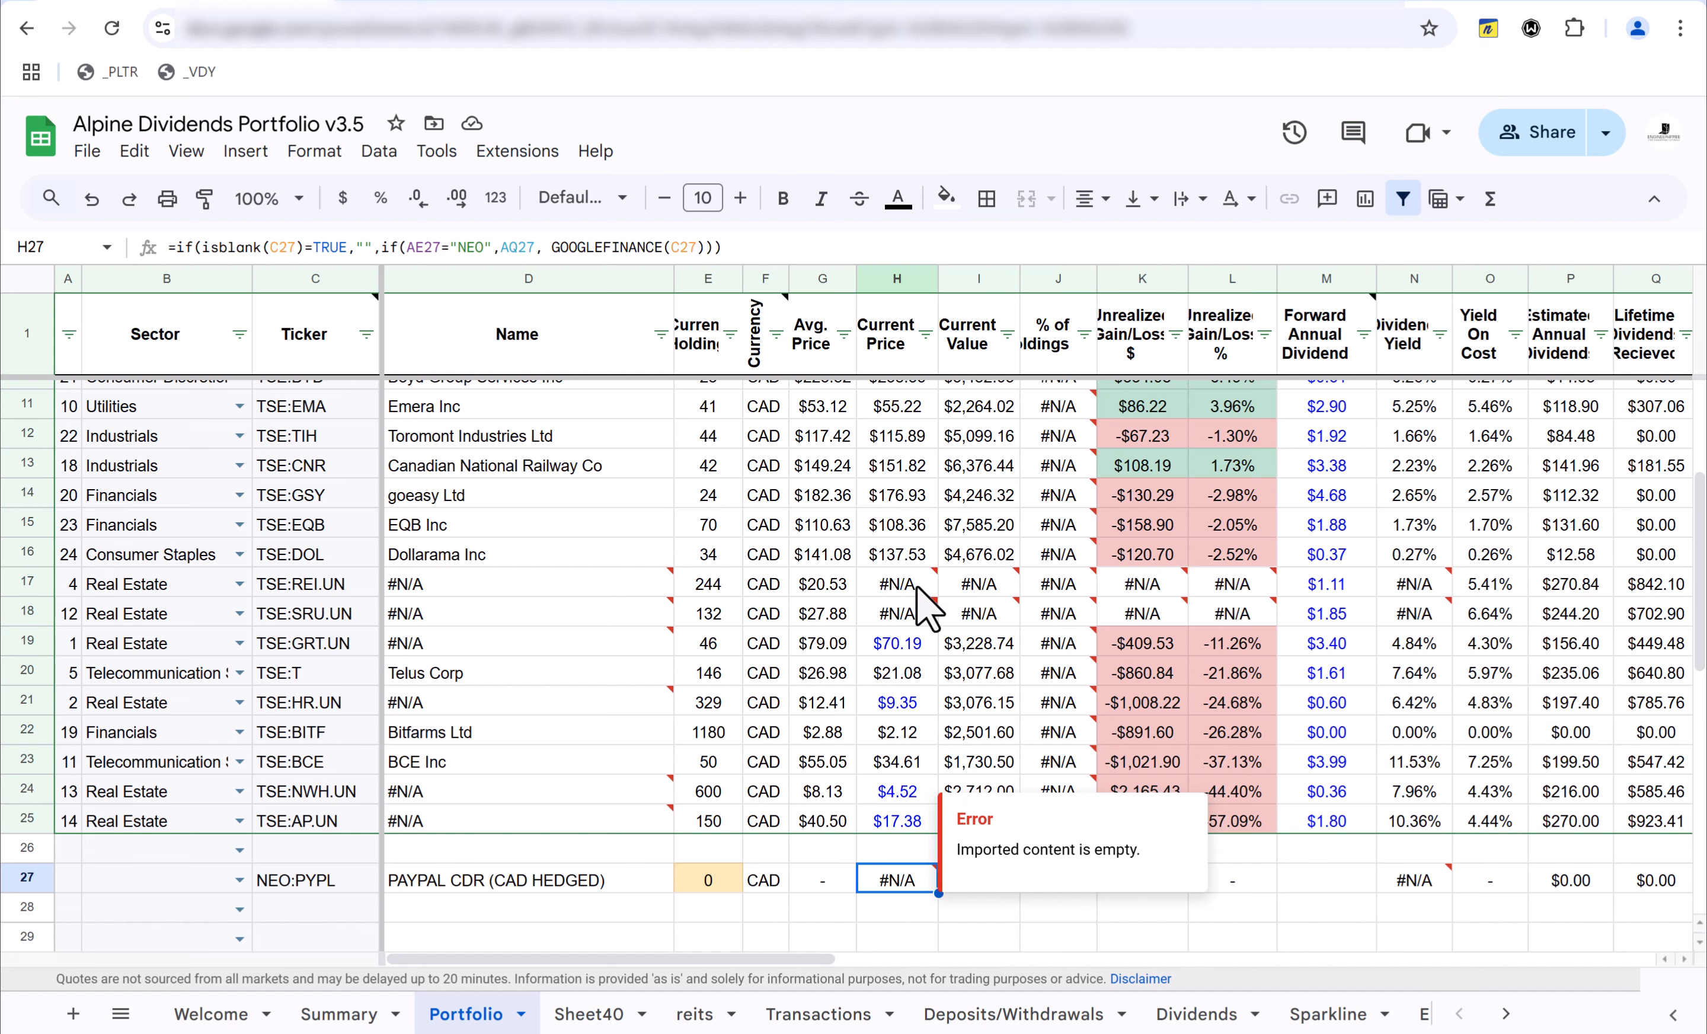
{"action": "left_click", "coordinate": [893, 276]}
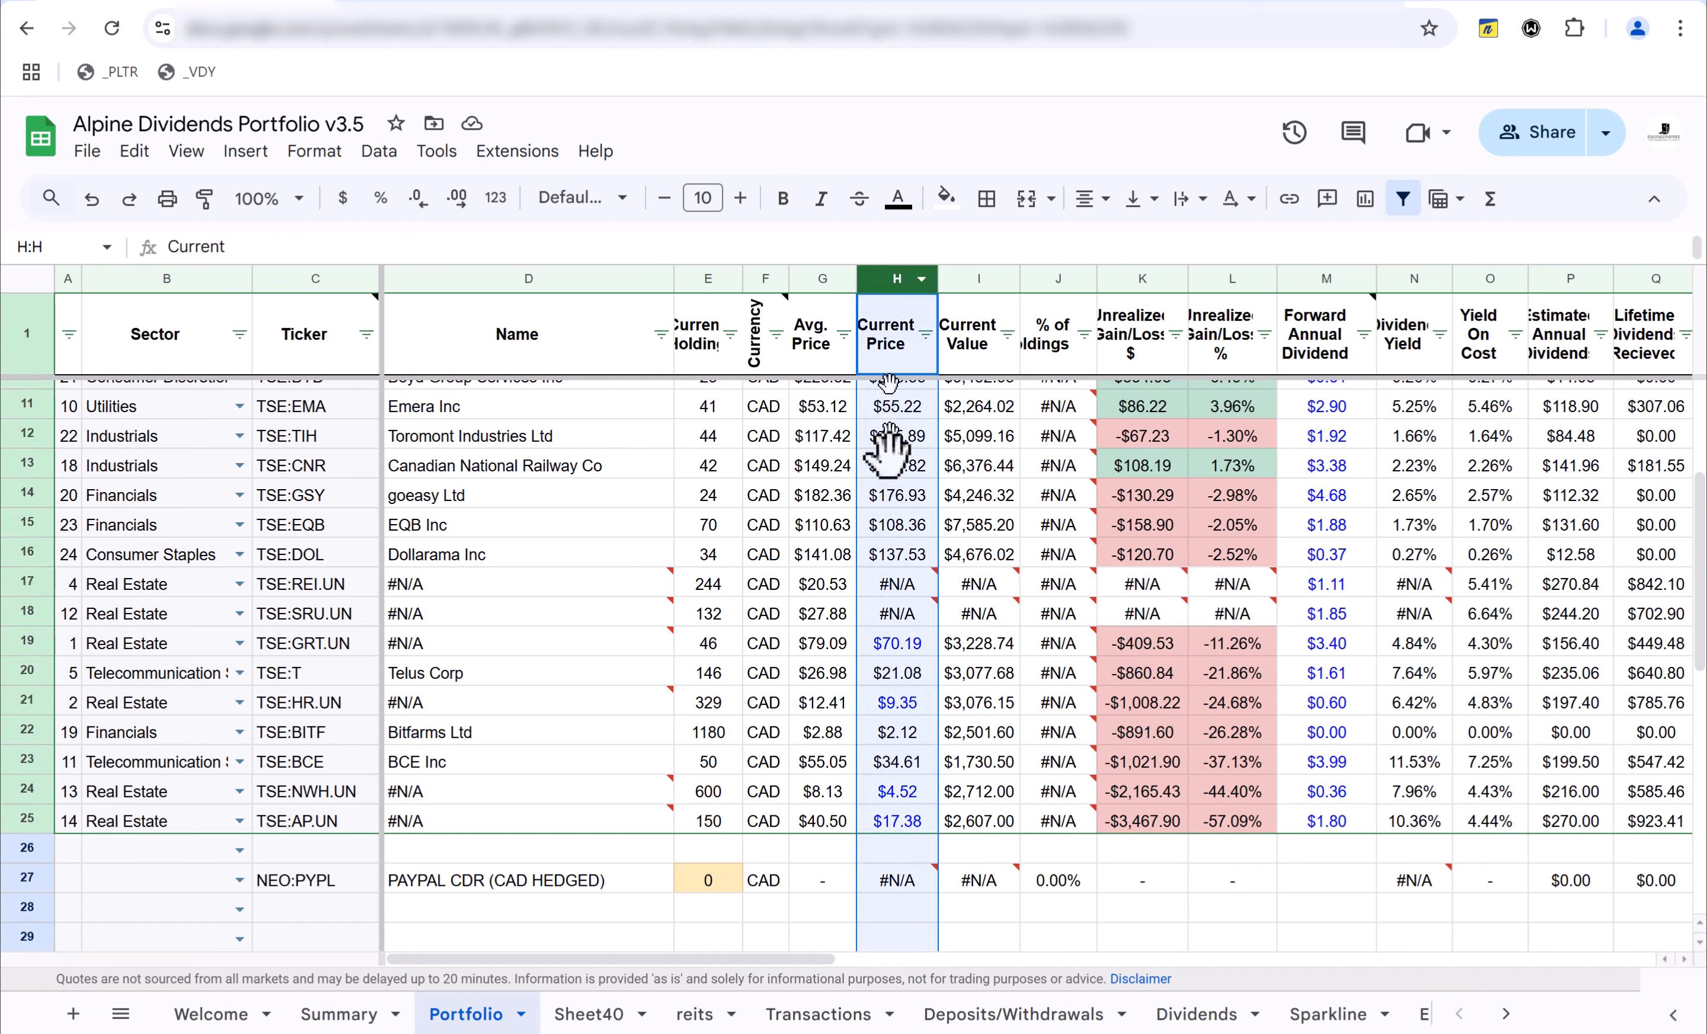
{"action": "left_click", "coordinate": [894, 588]}
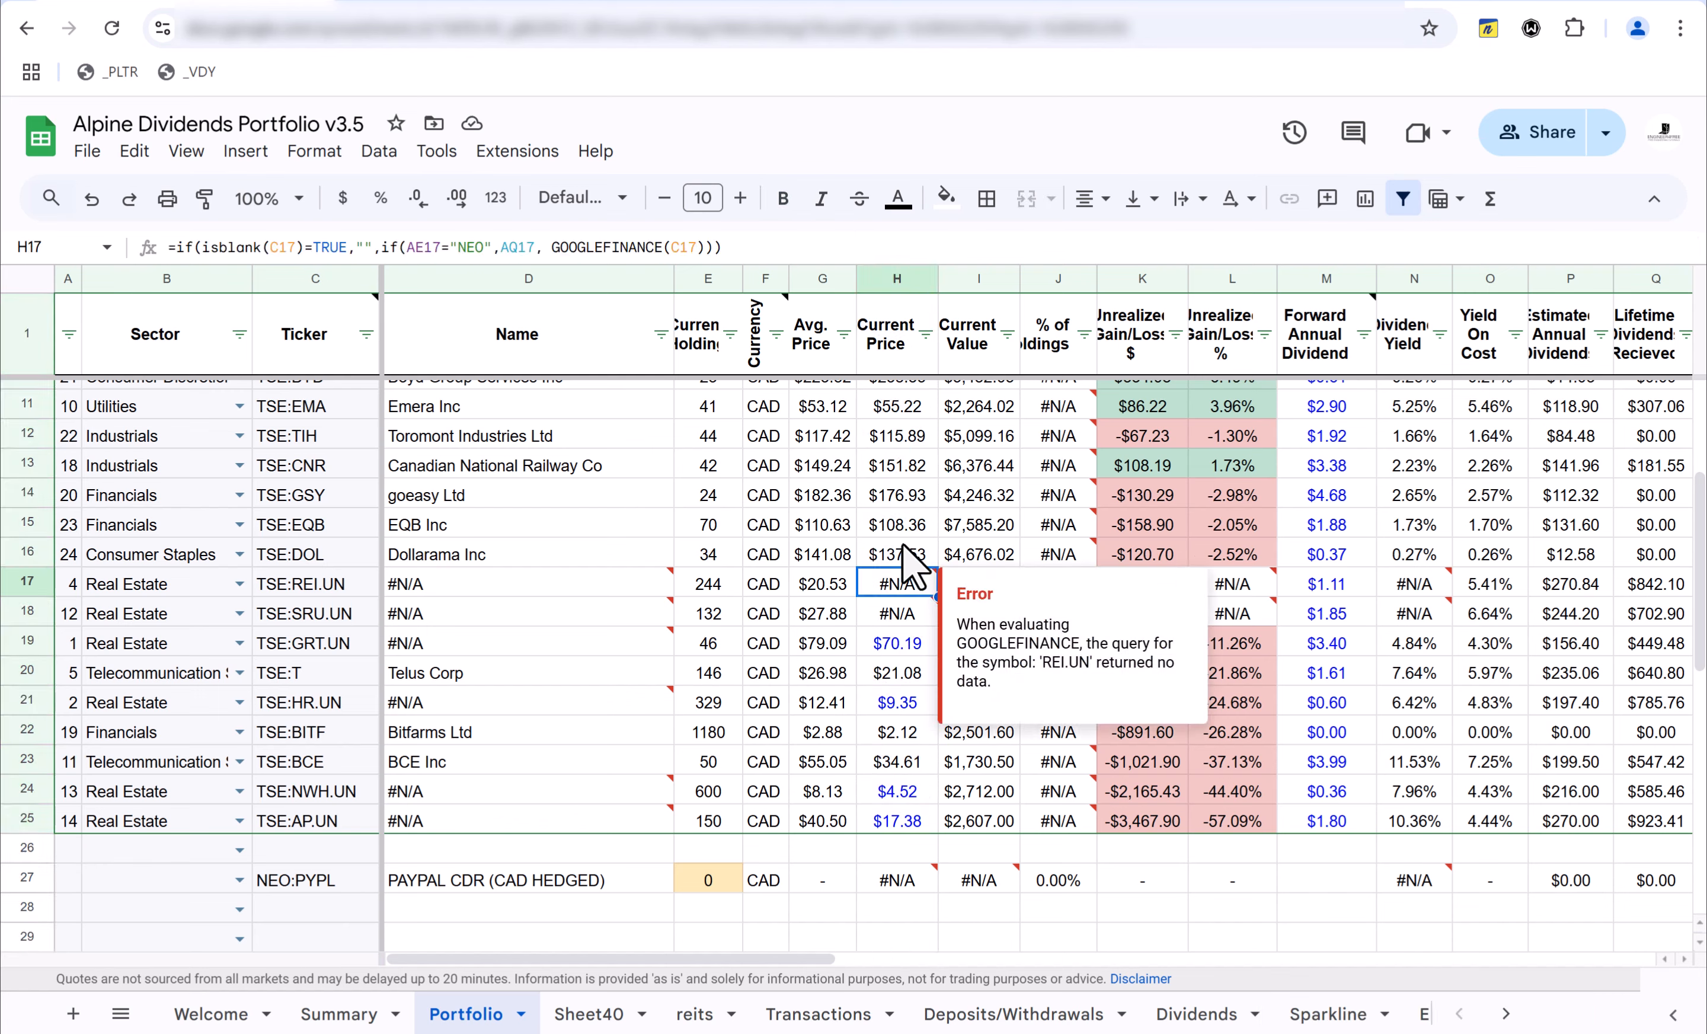
{"action": "left_click", "coordinate": [903, 556]}
{"action": "left_click", "coordinate": [906, 585]}
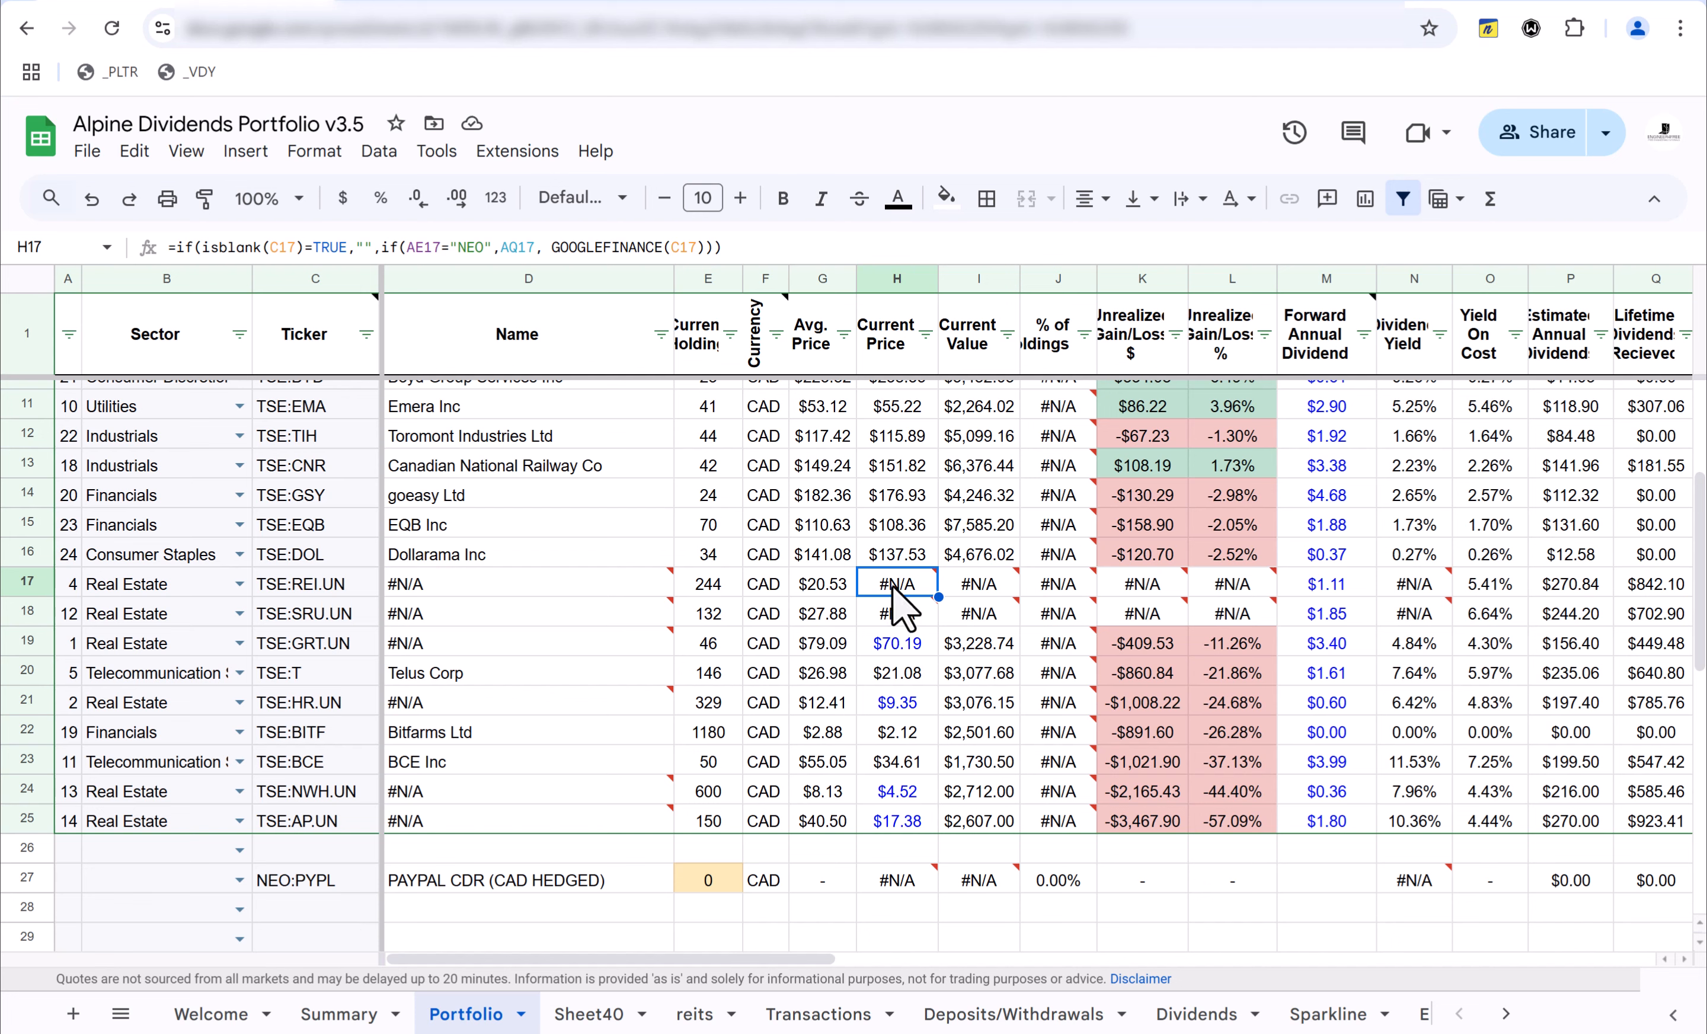
{"action": "mouse_move", "coordinate": [894, 587]}
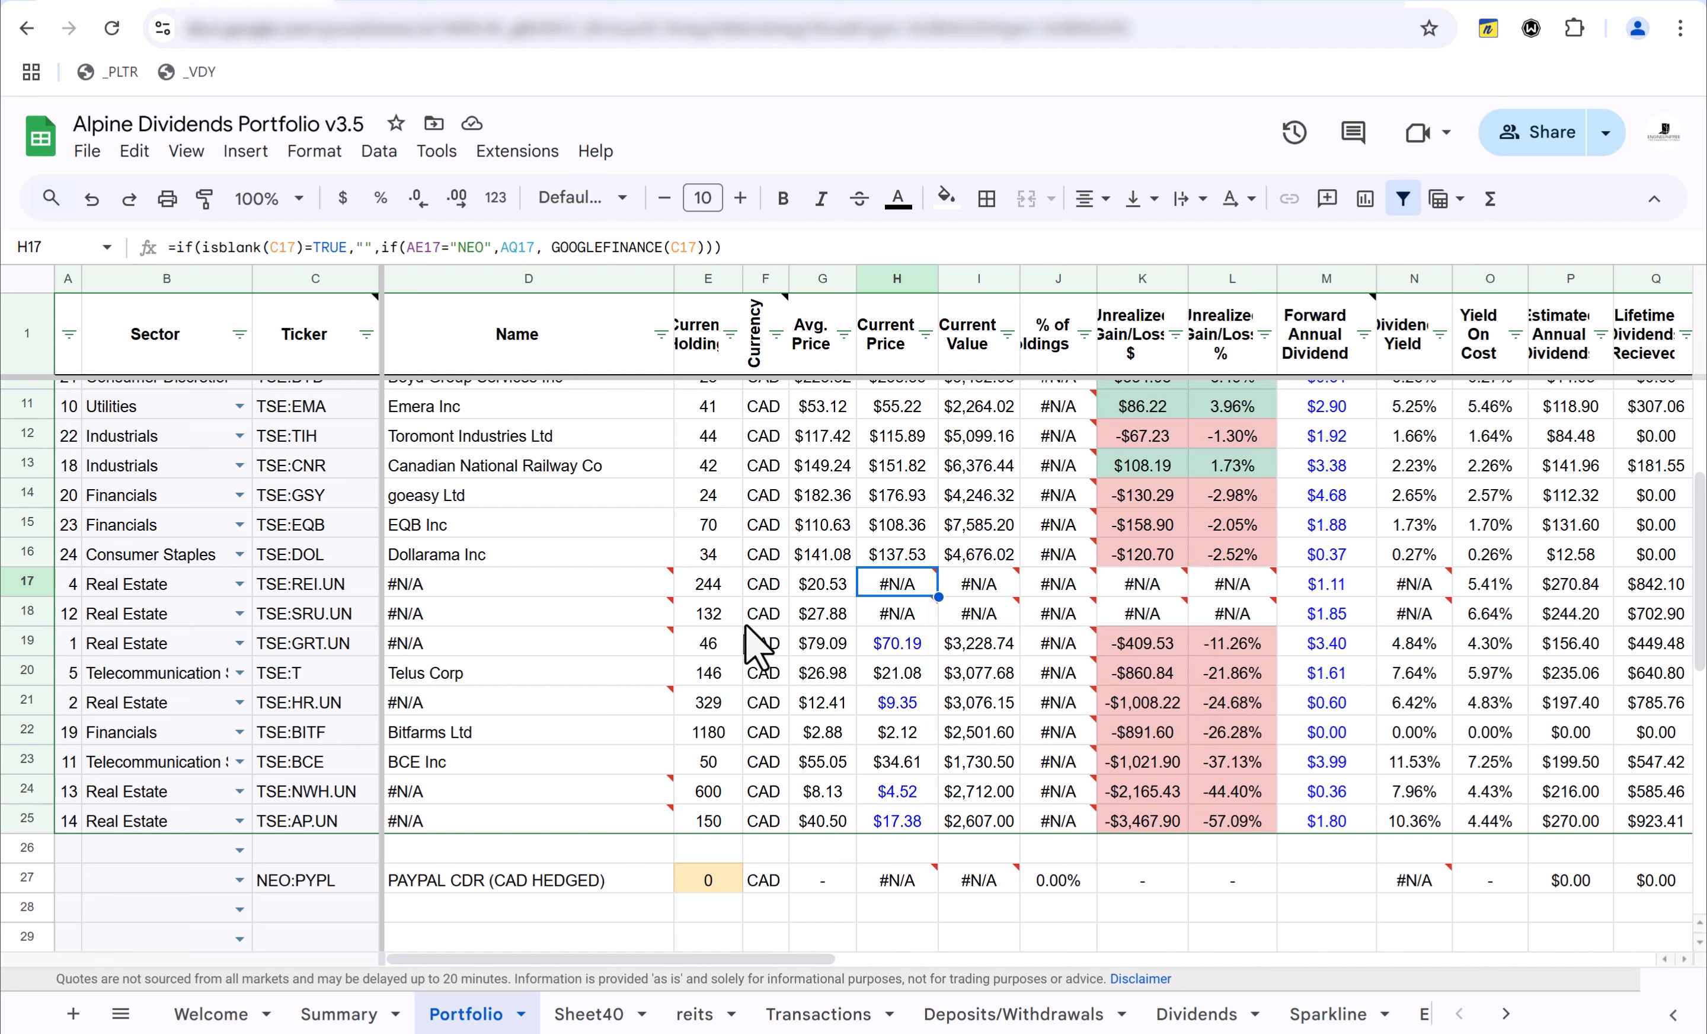
- Switch to the Simply Wall St site and open its home page, checking back on the portfolio's REI.UN row
{"action": "left_click", "coordinate": [488, 5]}
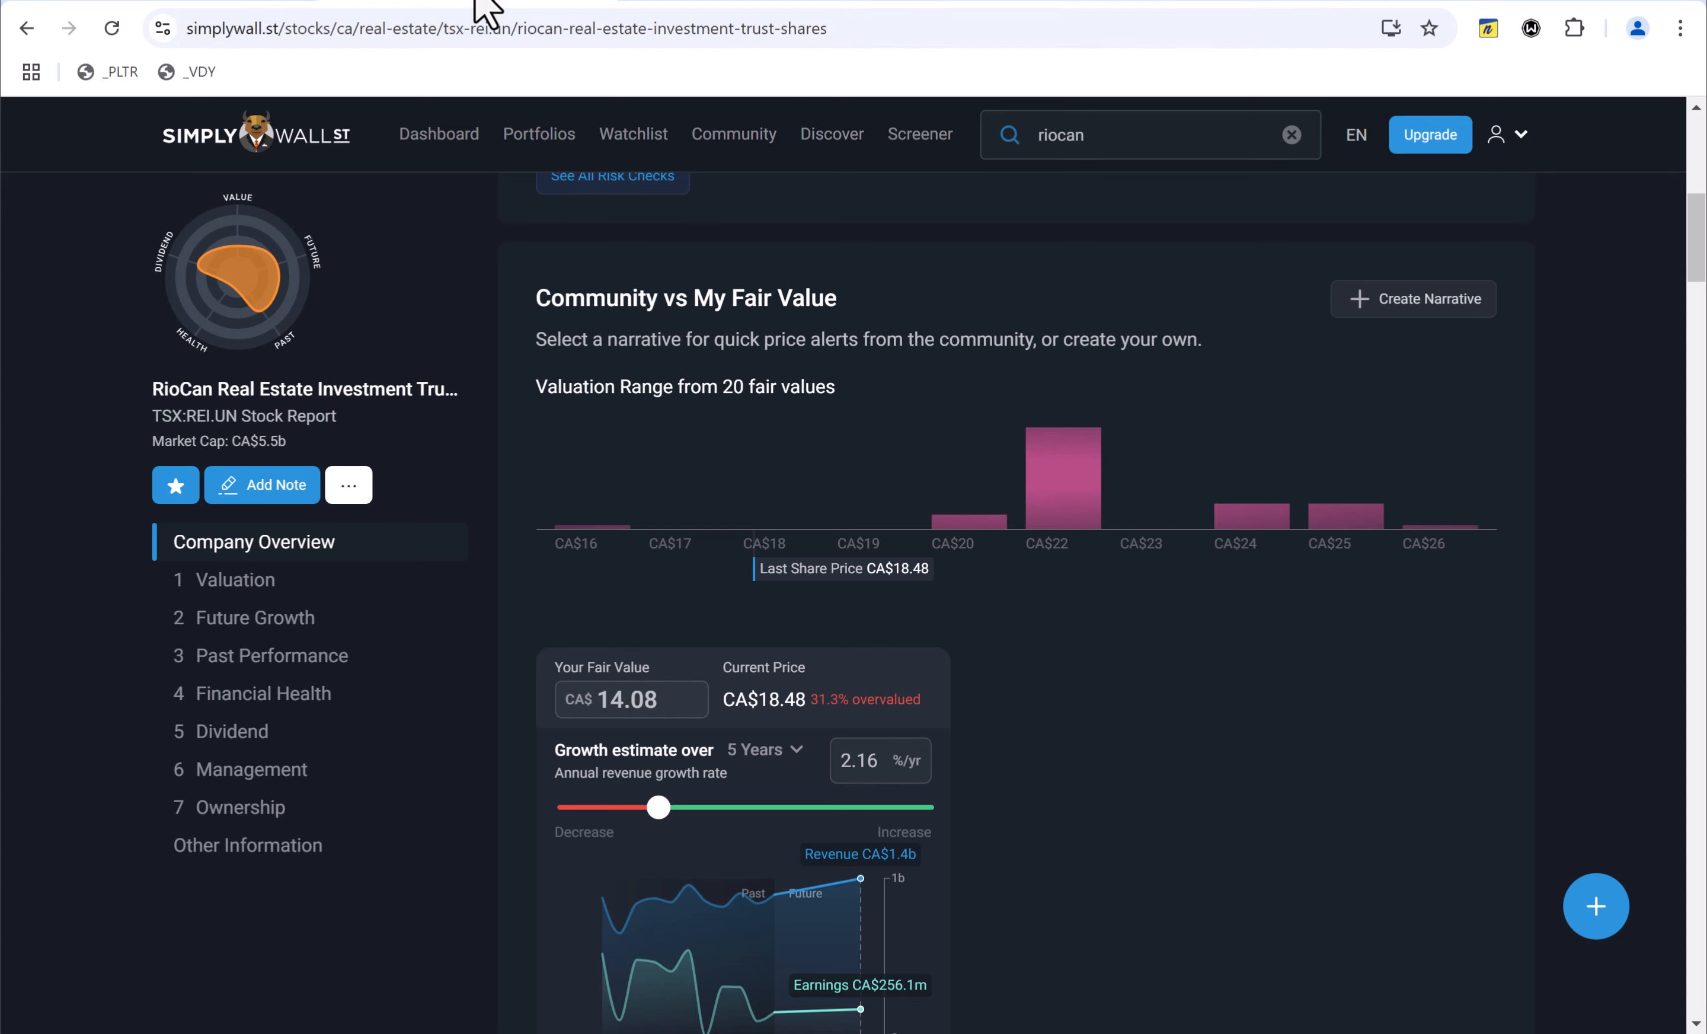
{"action": "left_click", "coordinate": [305, 154]}
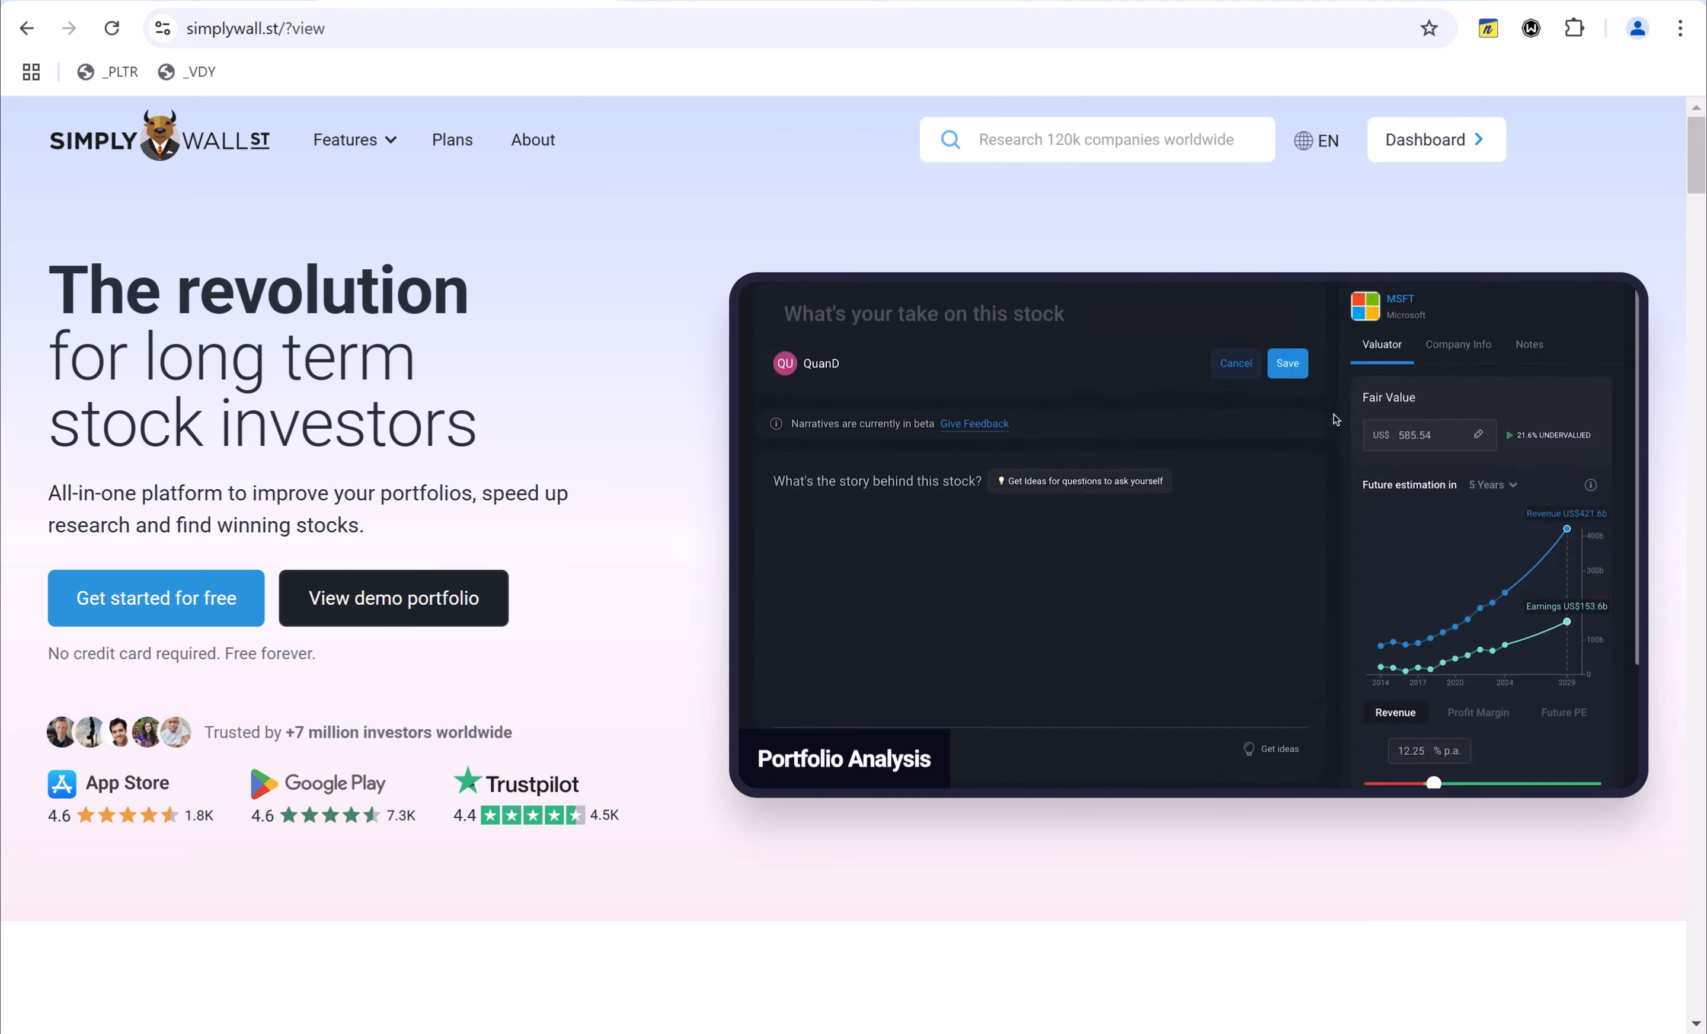
{"action": "left_click", "coordinate": [171, 1]}
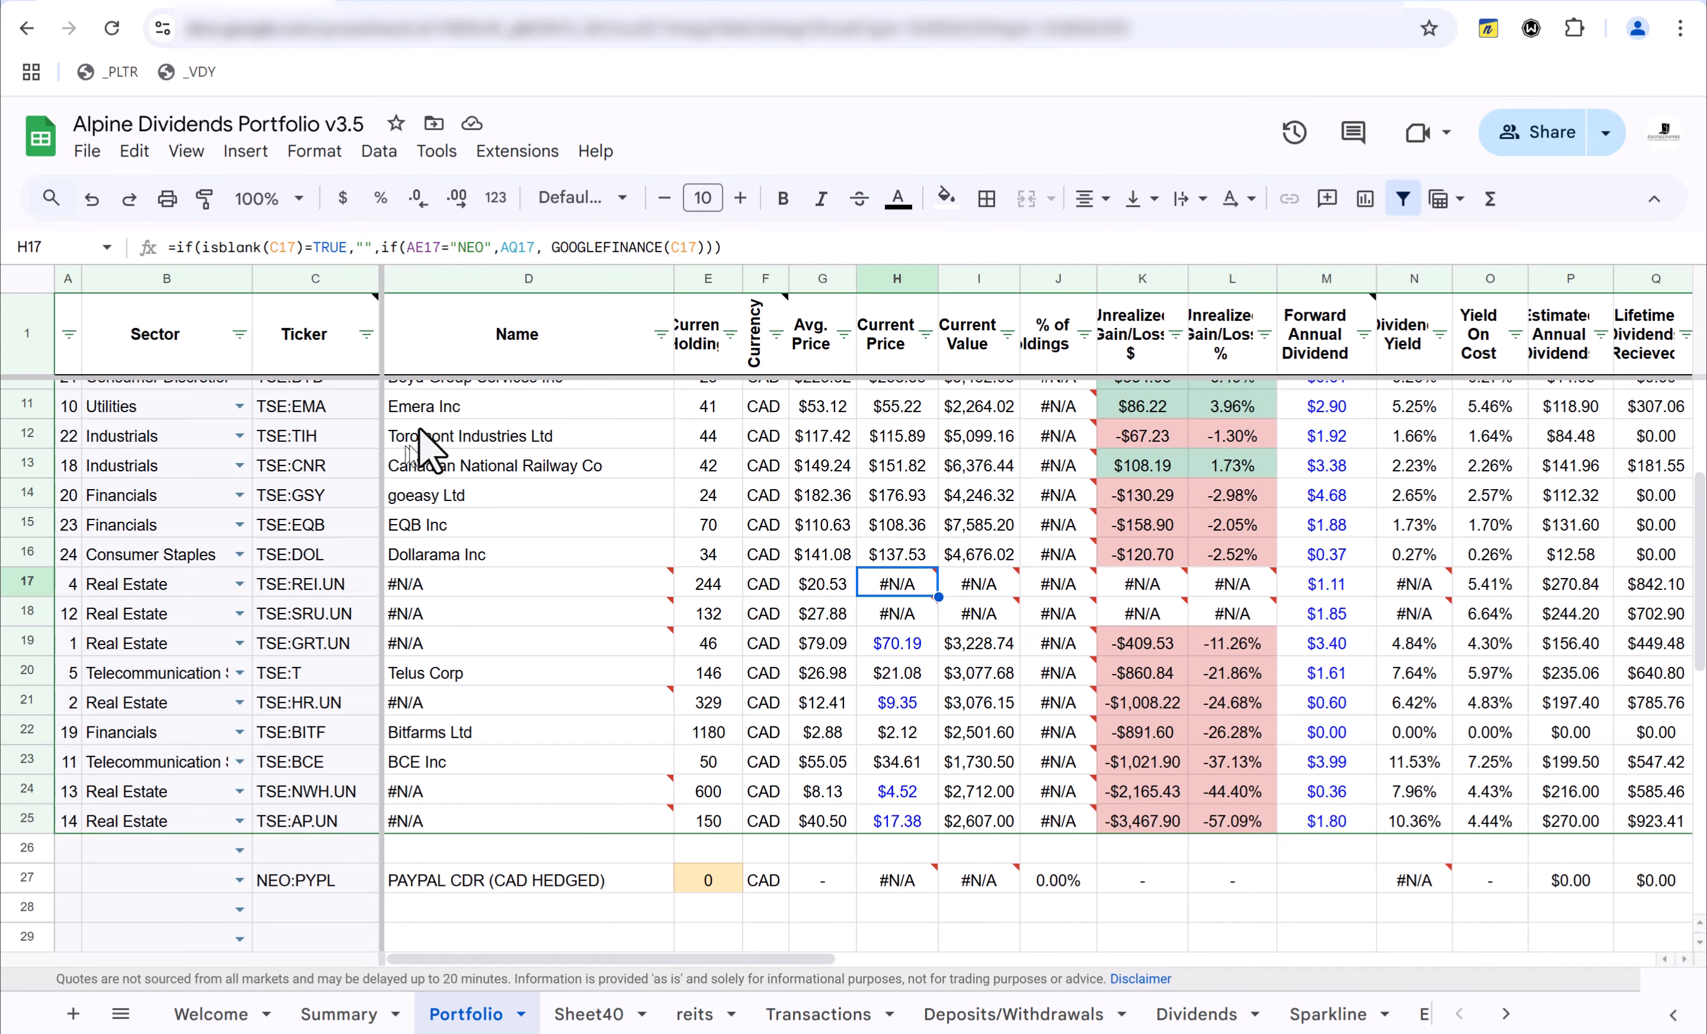
{"action": "left_click", "coordinate": [518, 7]}
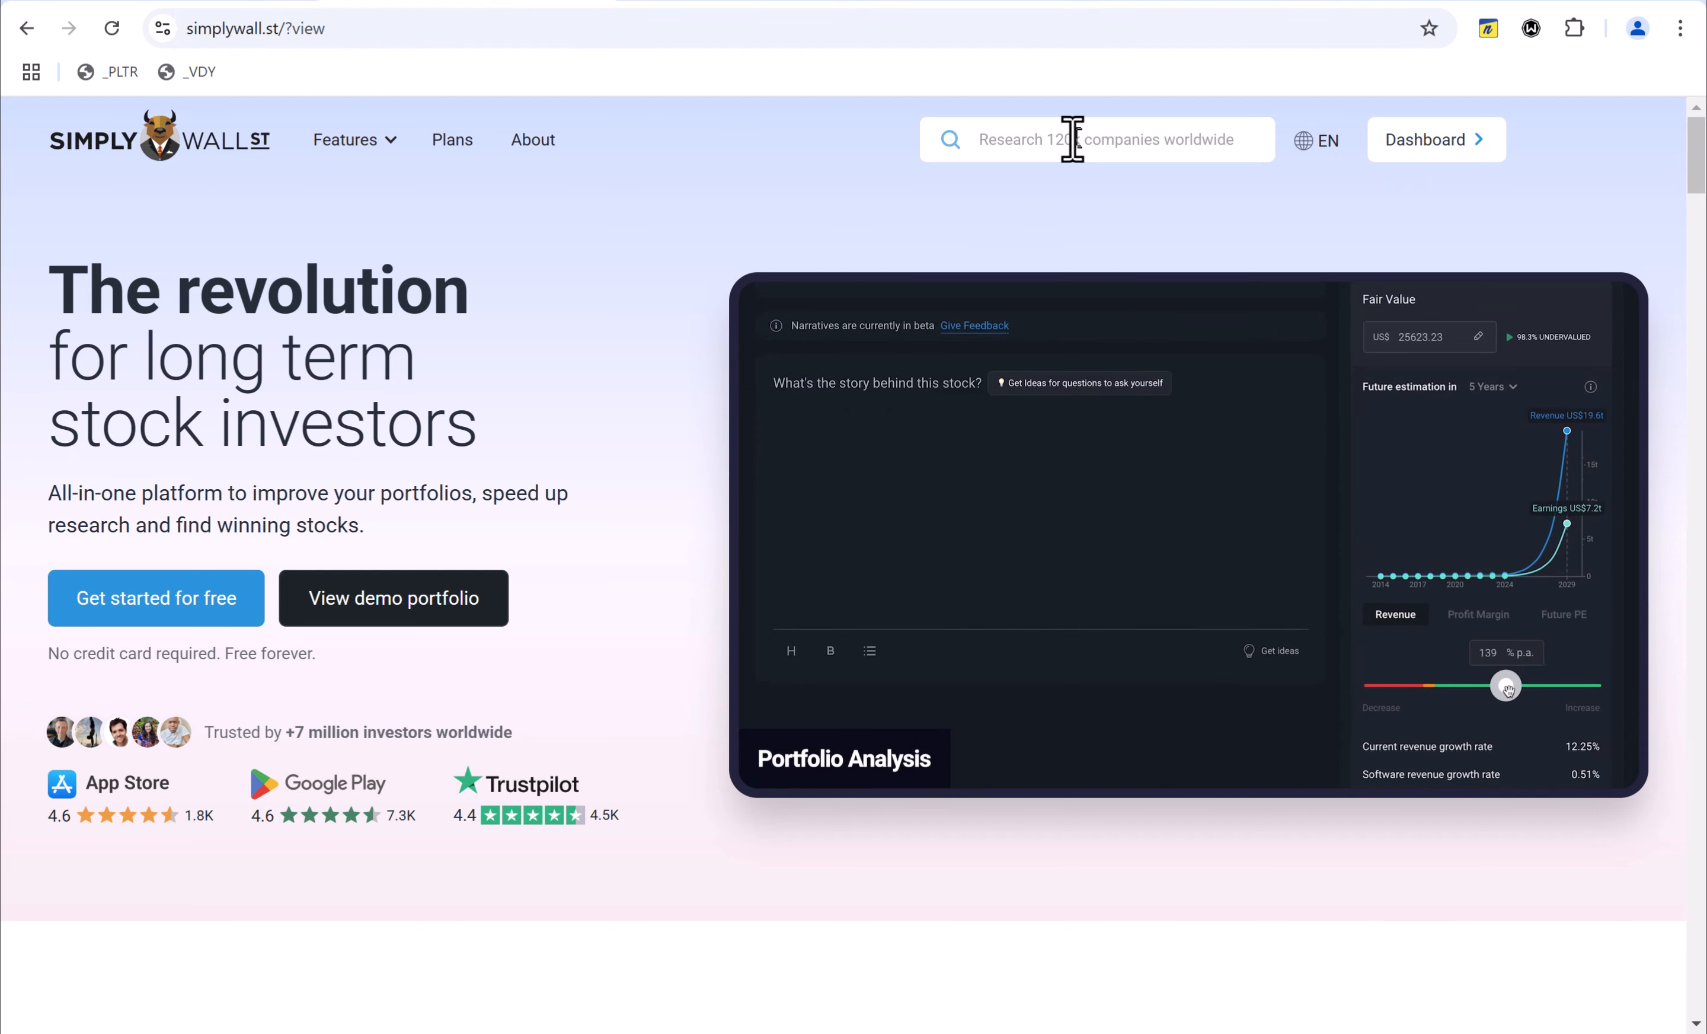
- Search the companies for the ticker rei.un and clear the search
{"action": "type", "text": "rei.un"}
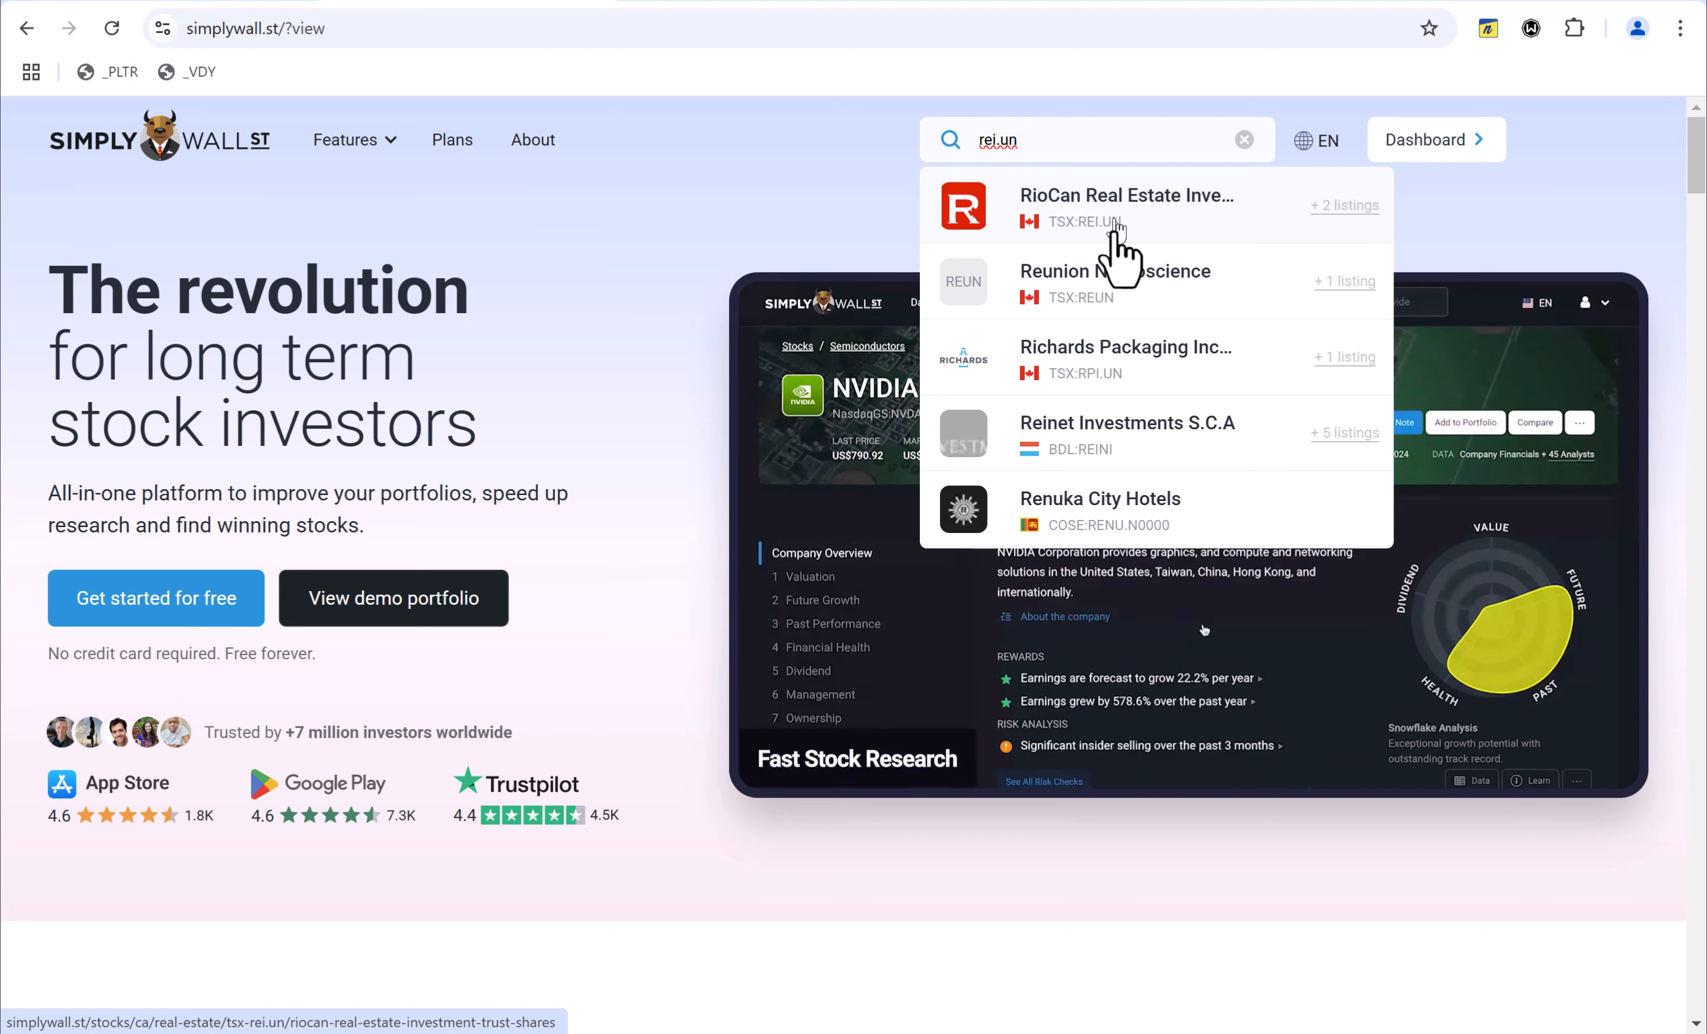
{"action": "key", "text": "BackSpace"}
{"action": "key", "text": "BackSpace"}
{"action": "key", "text": "BackSpace"}
{"action": "key", "text": "BackSpace"}
{"action": "key", "text": "BackSpace"}
{"action": "key", "text": "BackSpace"}
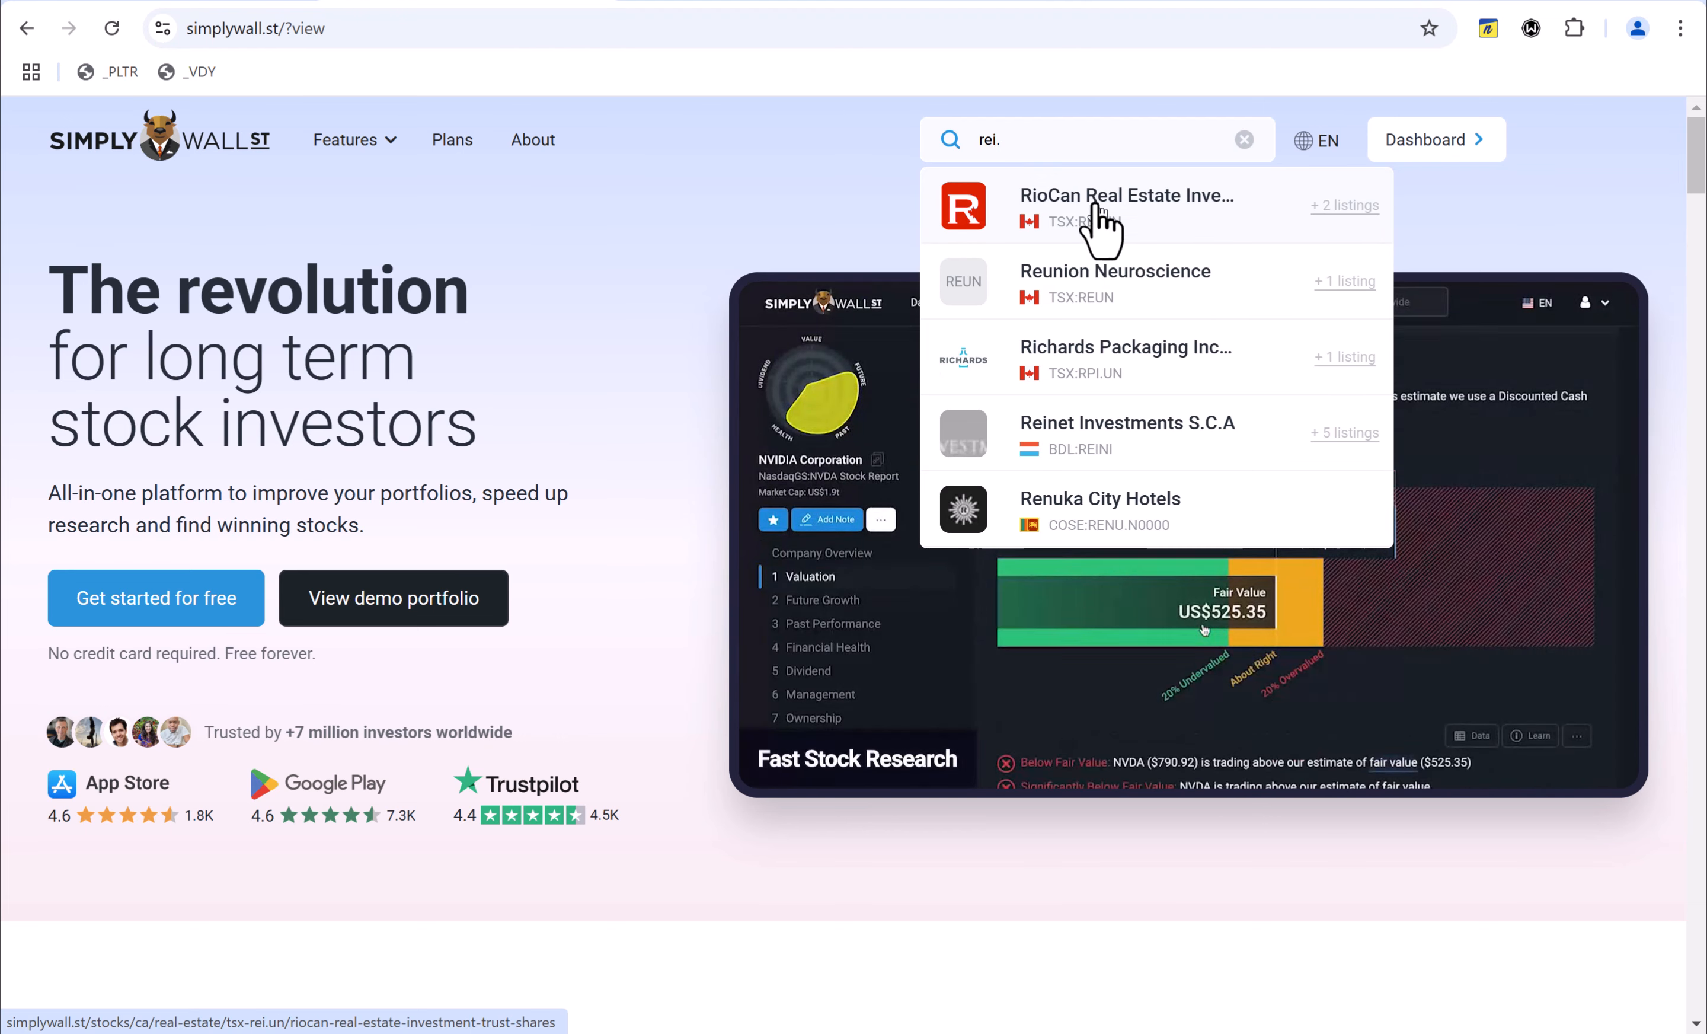
- Search the companies for riocan and open the stock report for RioCan Real Estate Investment Trust (TSX:REI.UN)
{"action": "type", "text": "riocan"}
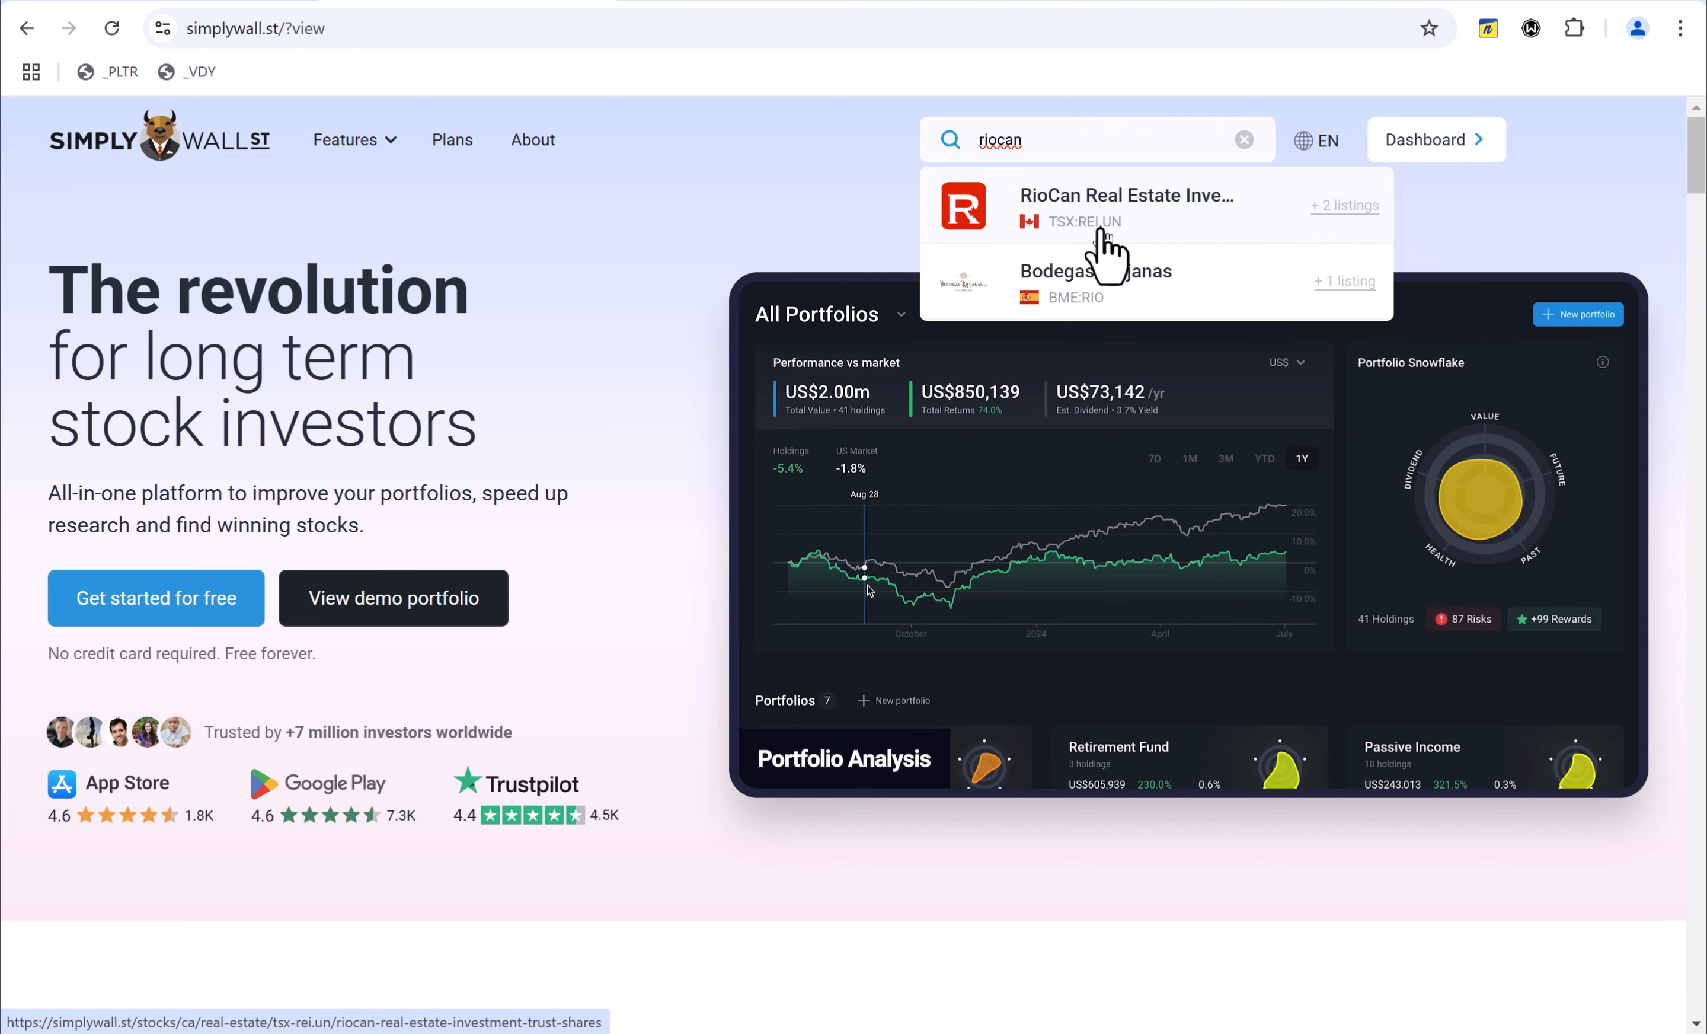
{"action": "left_click", "coordinate": [1120, 202]}
{"action": "scroll", "coordinate": [557, 376], "scroll_direction": "down", "scroll_amount": 6}
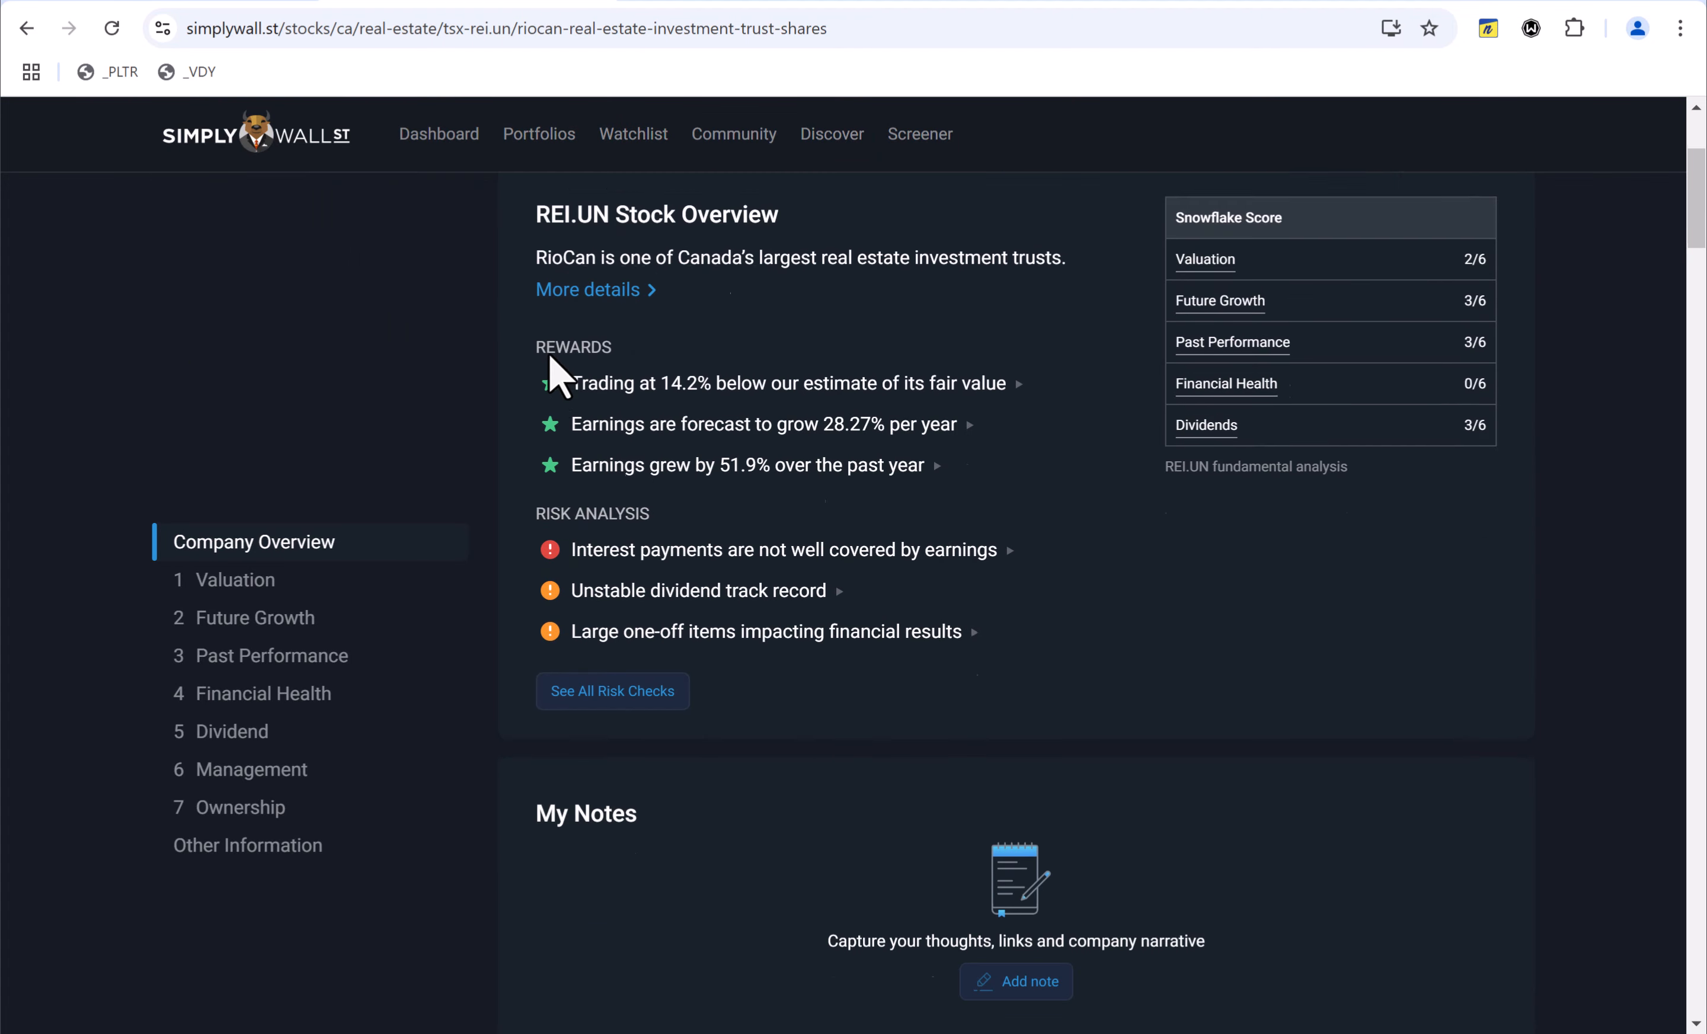
{"action": "scroll", "coordinate": [549, 355], "scroll_direction": "down", "scroll_amount": 6}
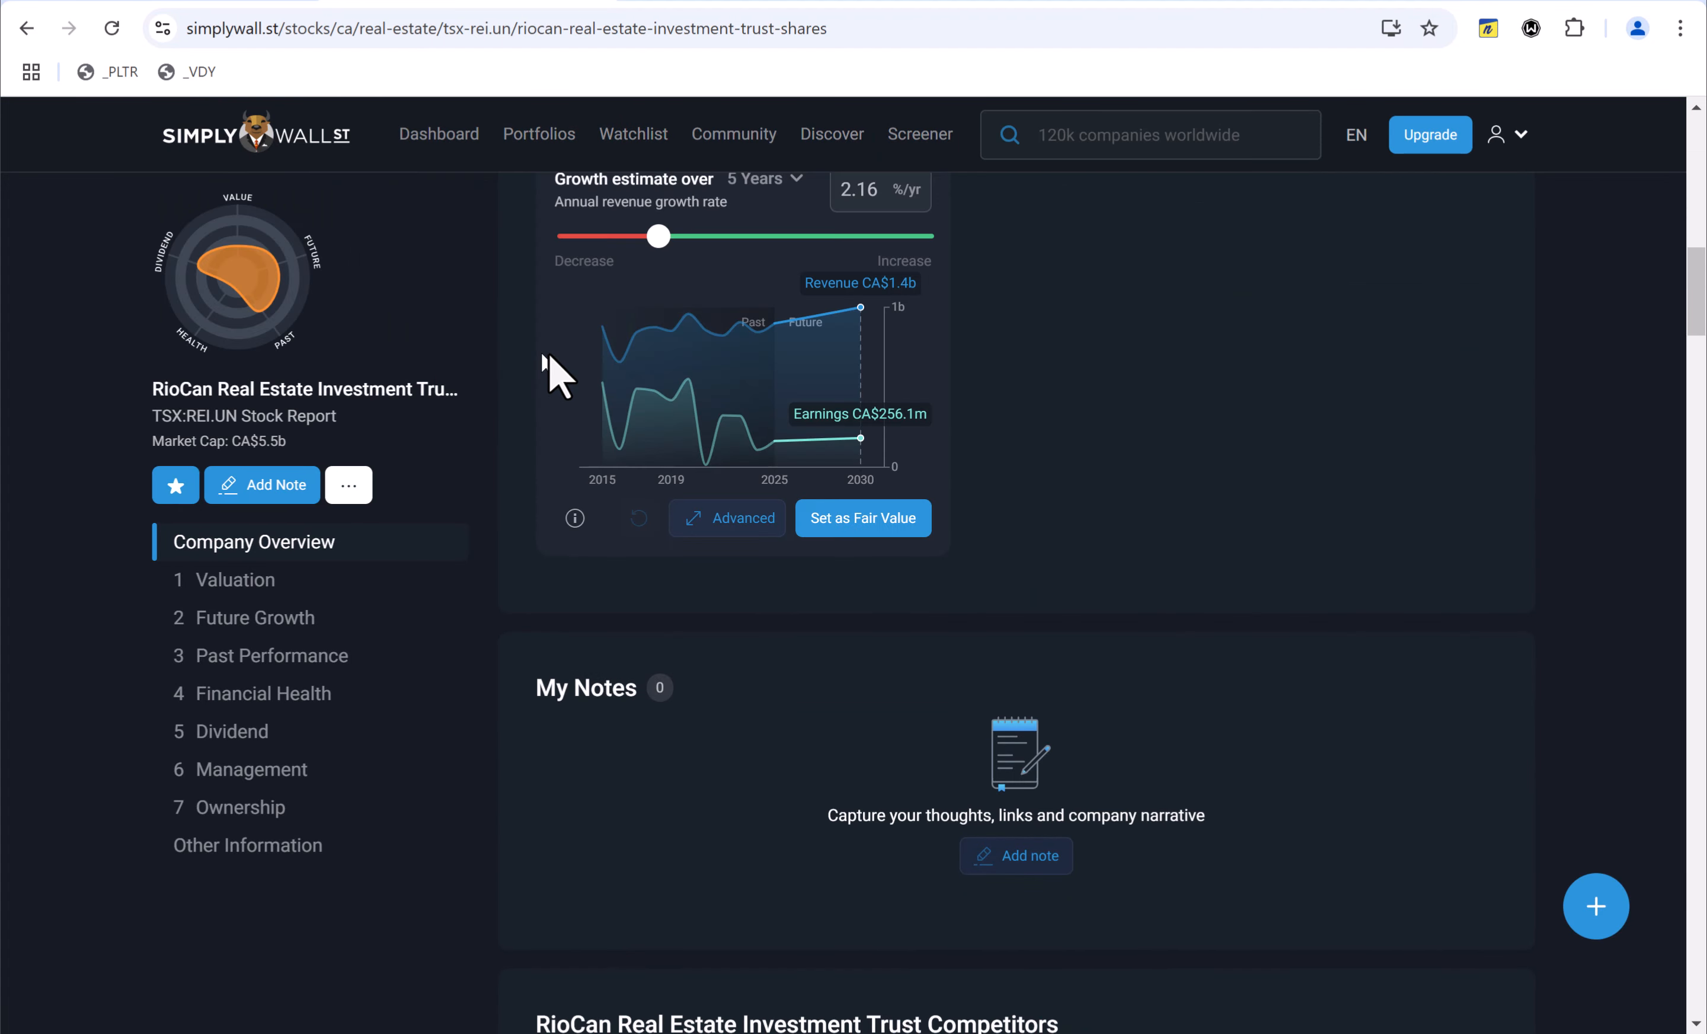
{"action": "scroll", "coordinate": [549, 355], "scroll_direction": "up", "scroll_amount": 11}
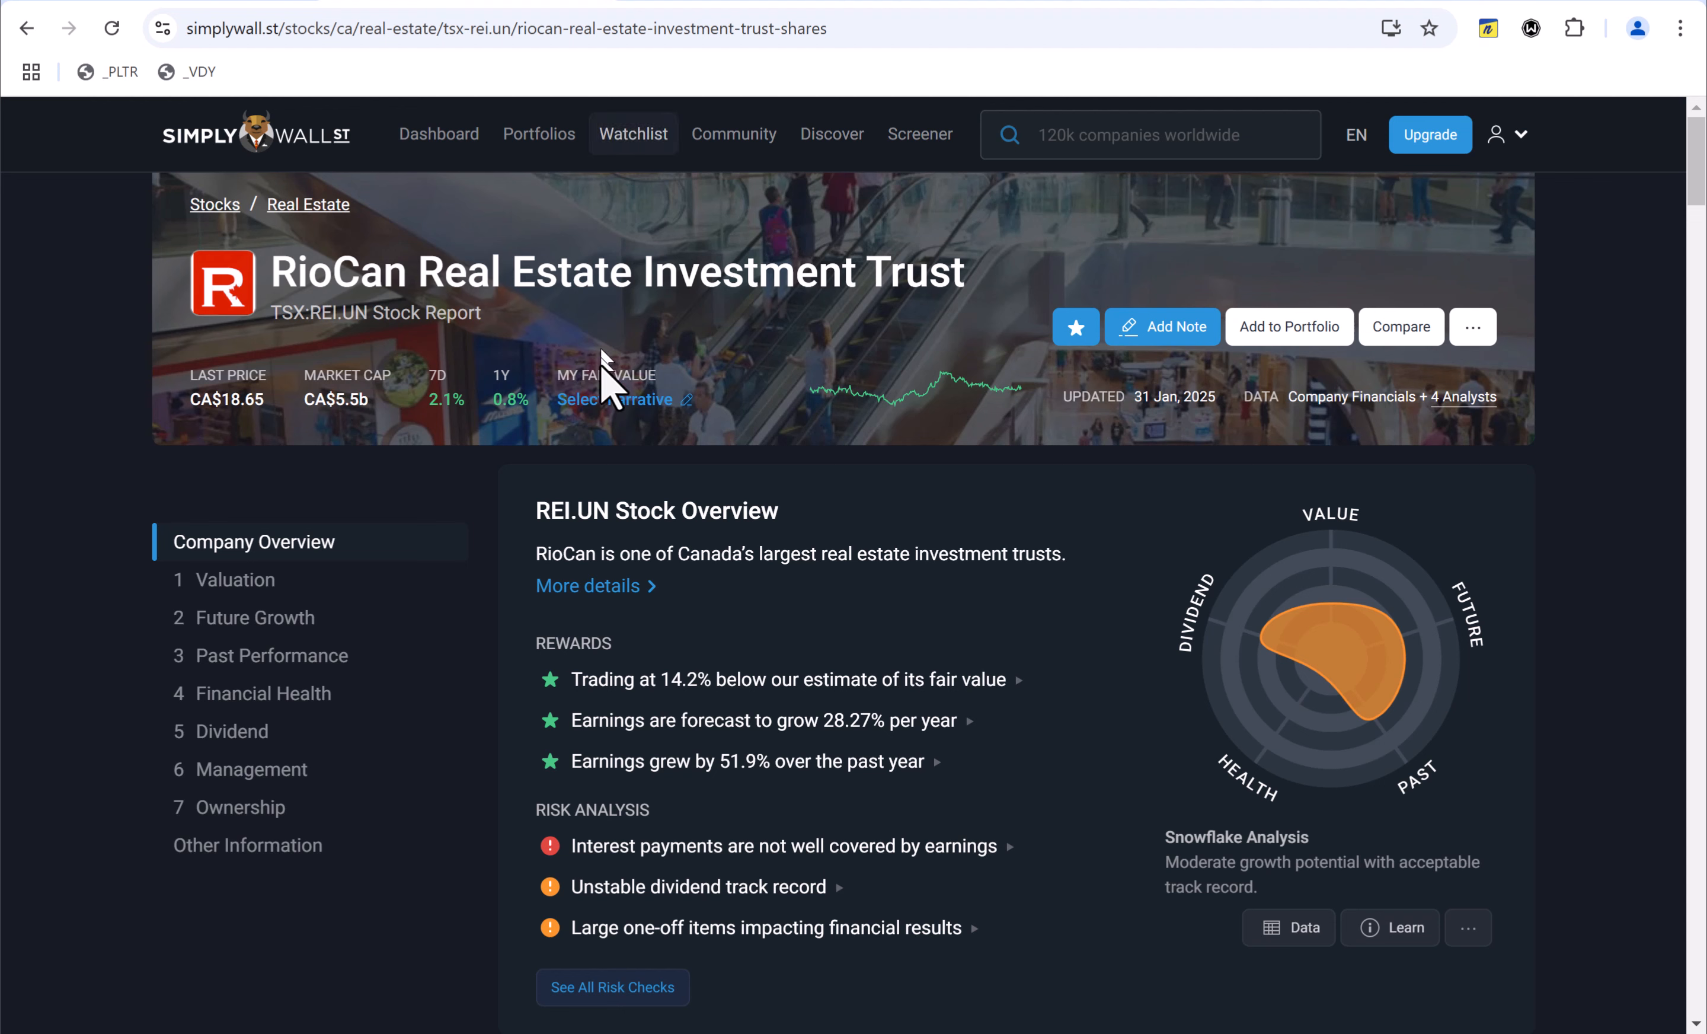
- Select the RioCan report's web address and examine the STEP 2 IMPORTXML formula in the instructions document
{"action": "left_click", "coordinate": [545, 40]}
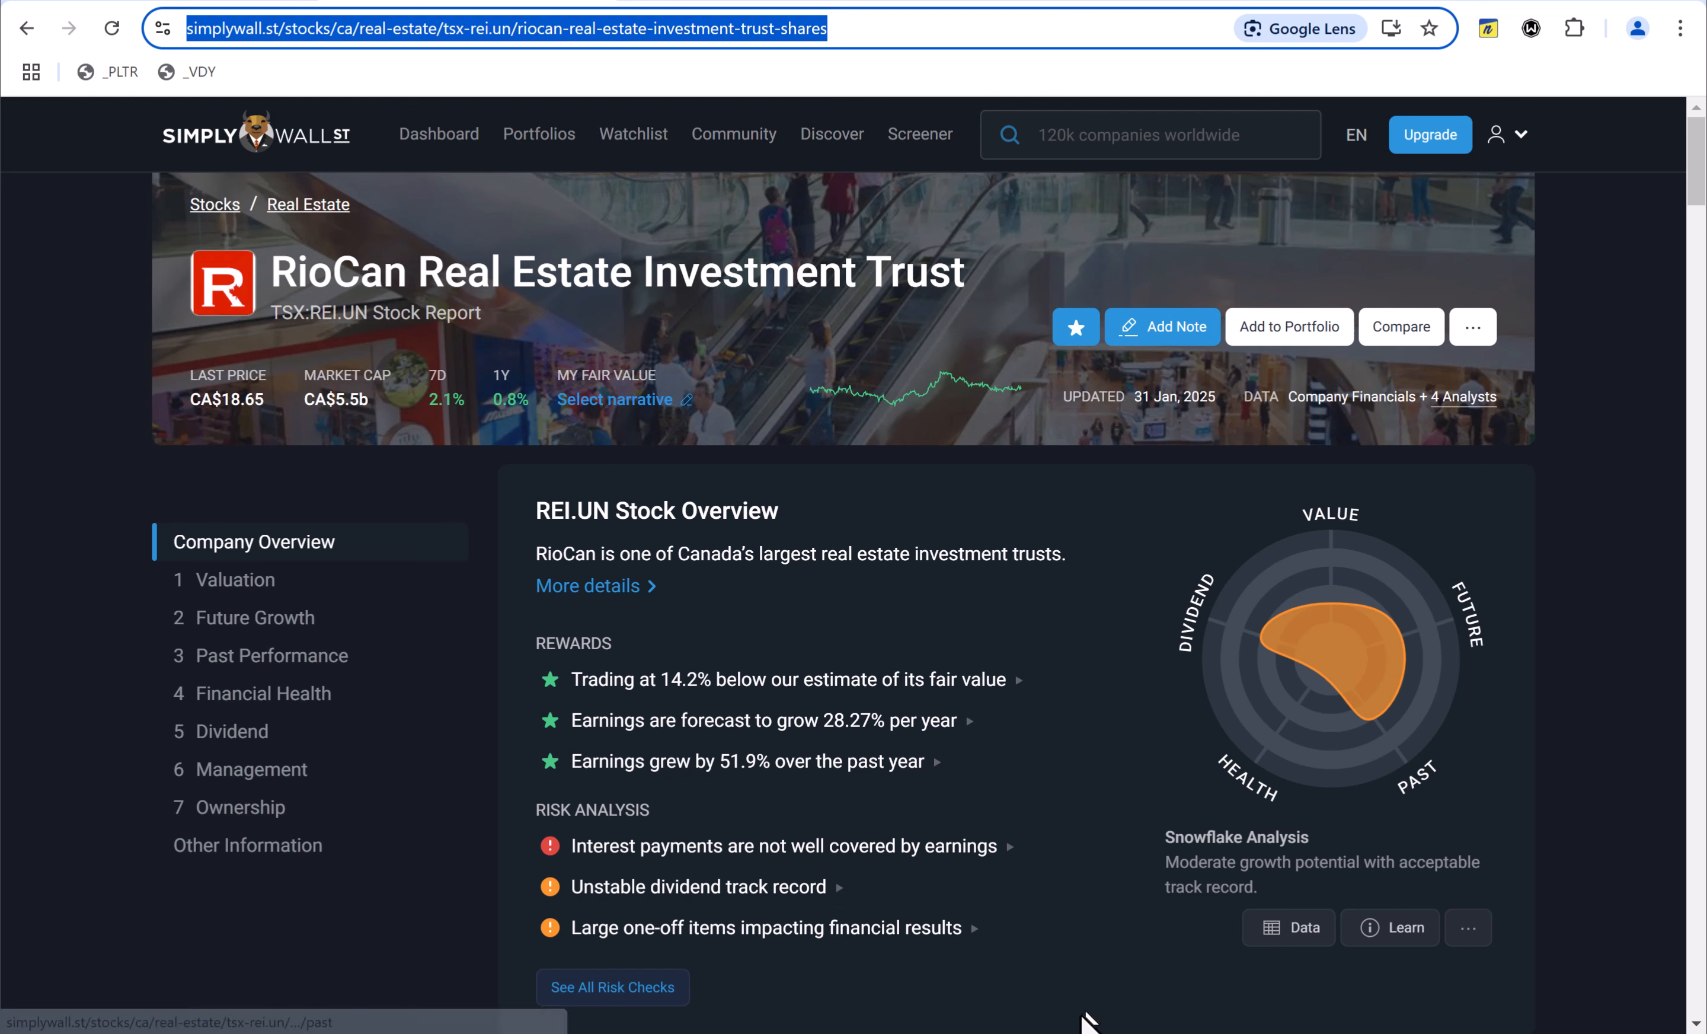
{"action": "key", "text": "alt+Tab"}
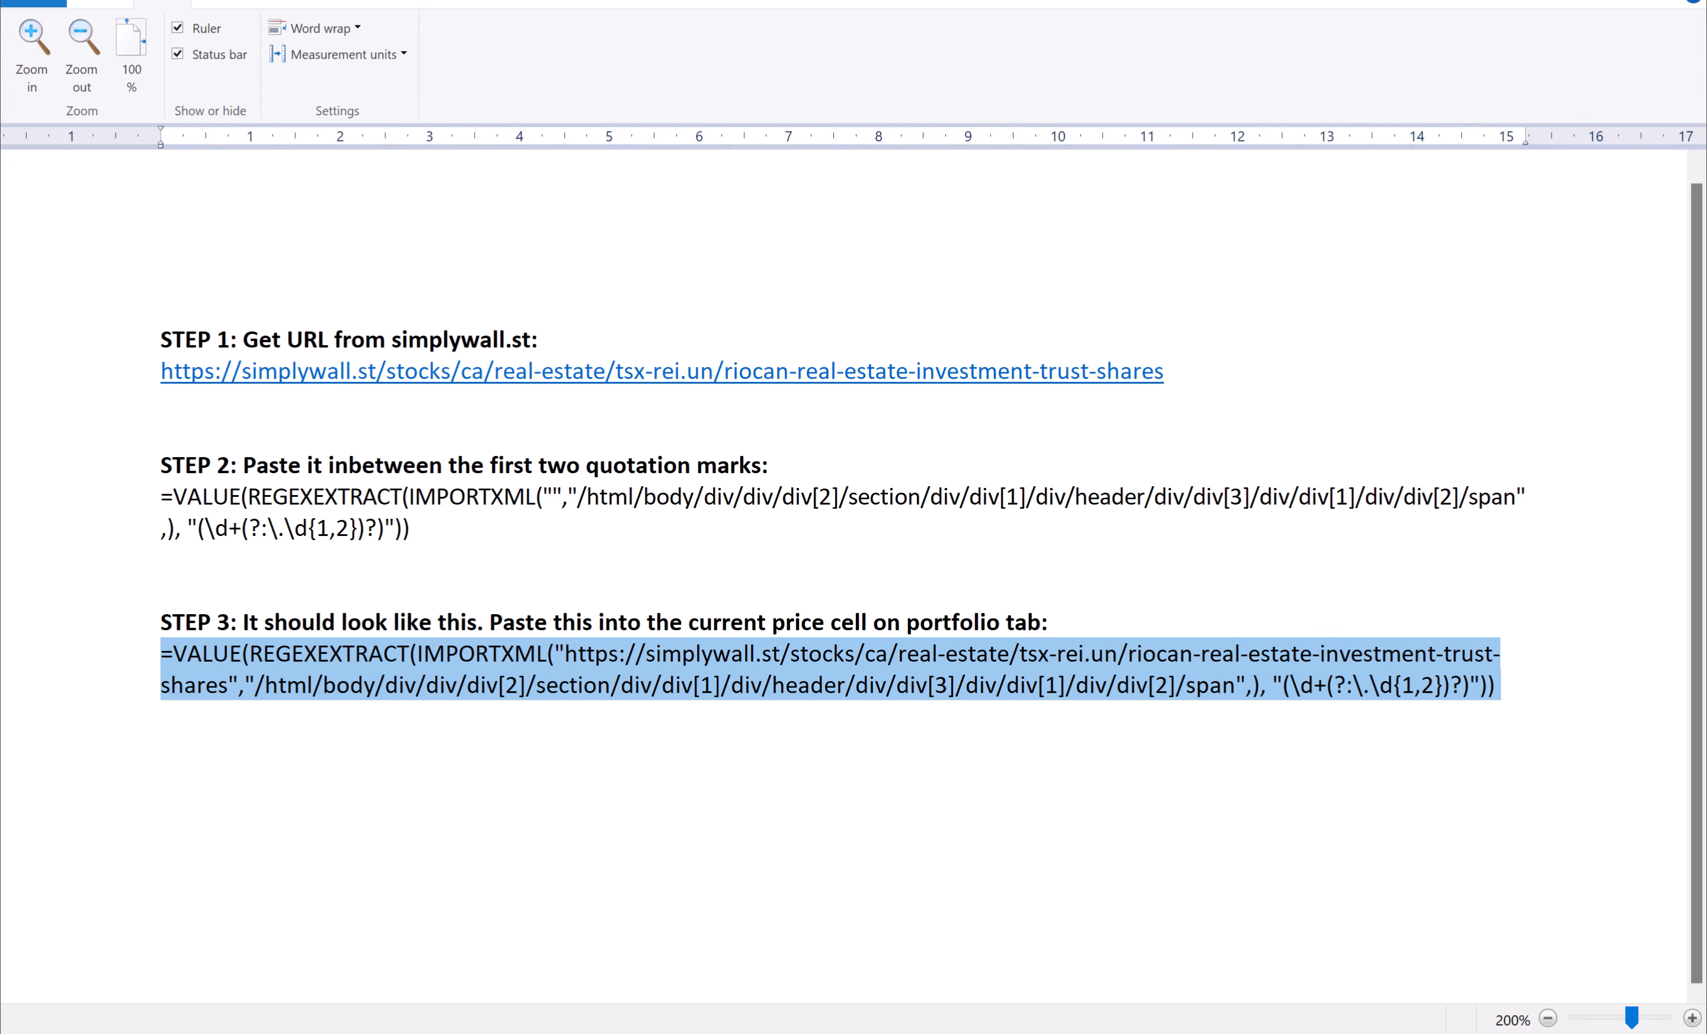
{"action": "left_click", "coordinate": [930, 491]}
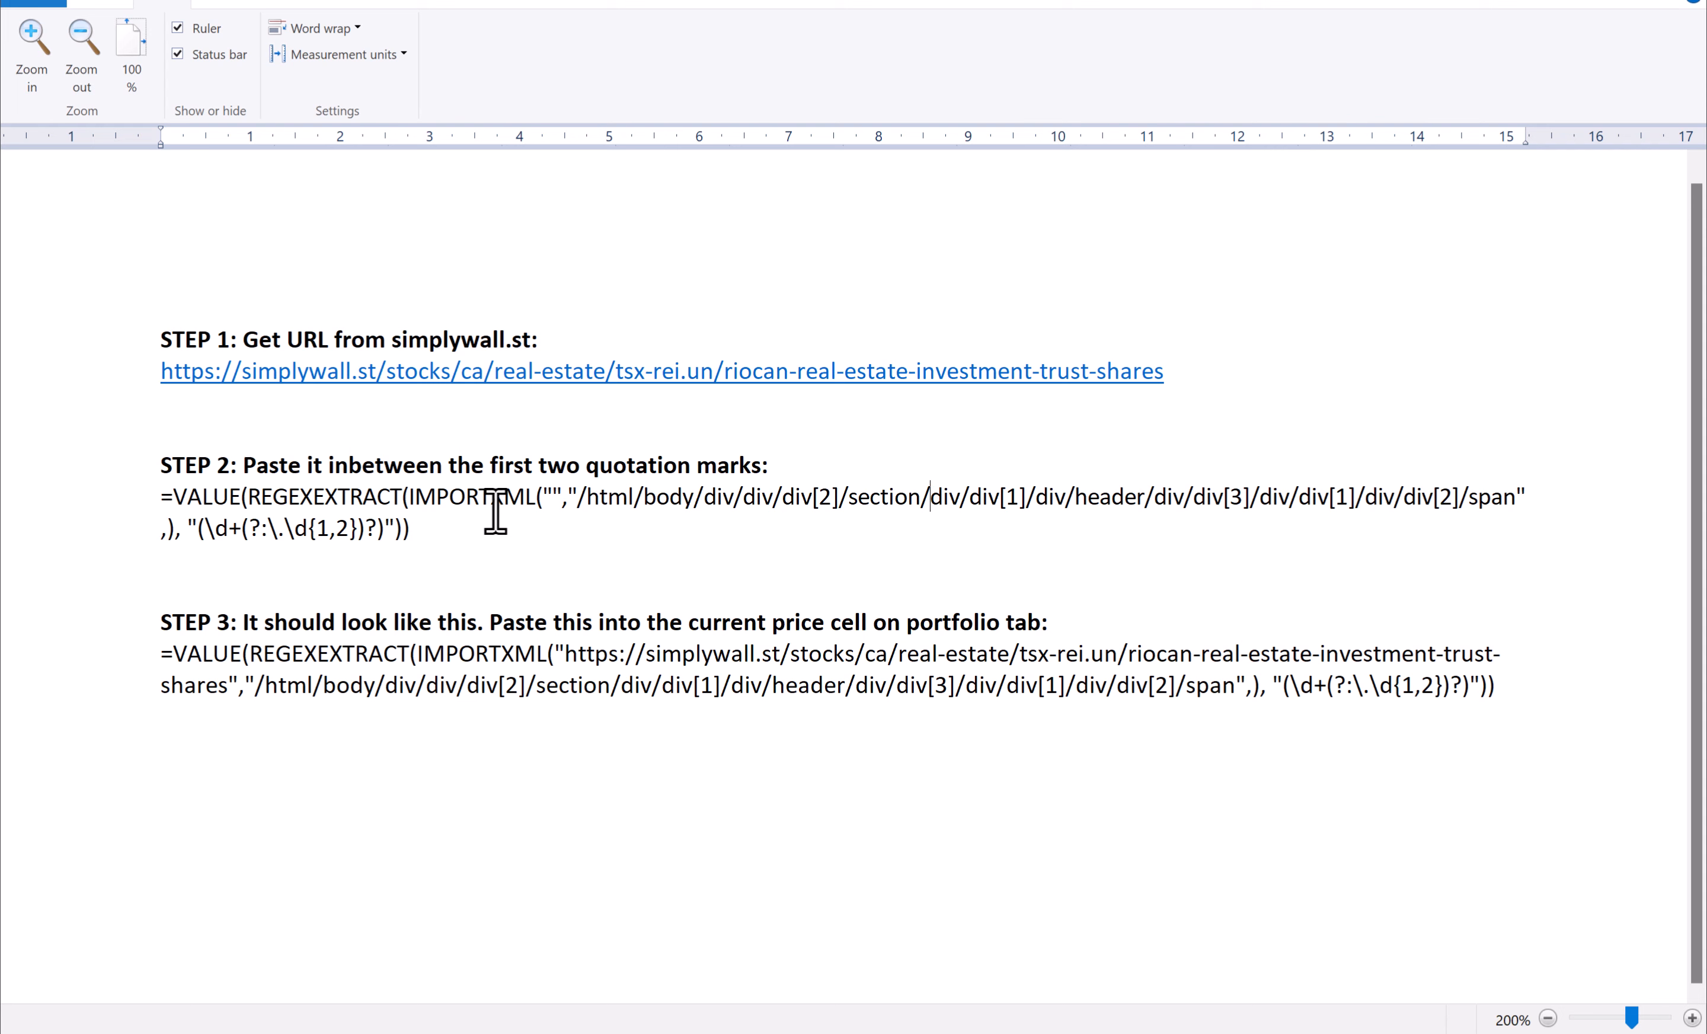
{"action": "left_click_drag", "start_coordinate": [442, 528], "coordinate": [160, 496]}
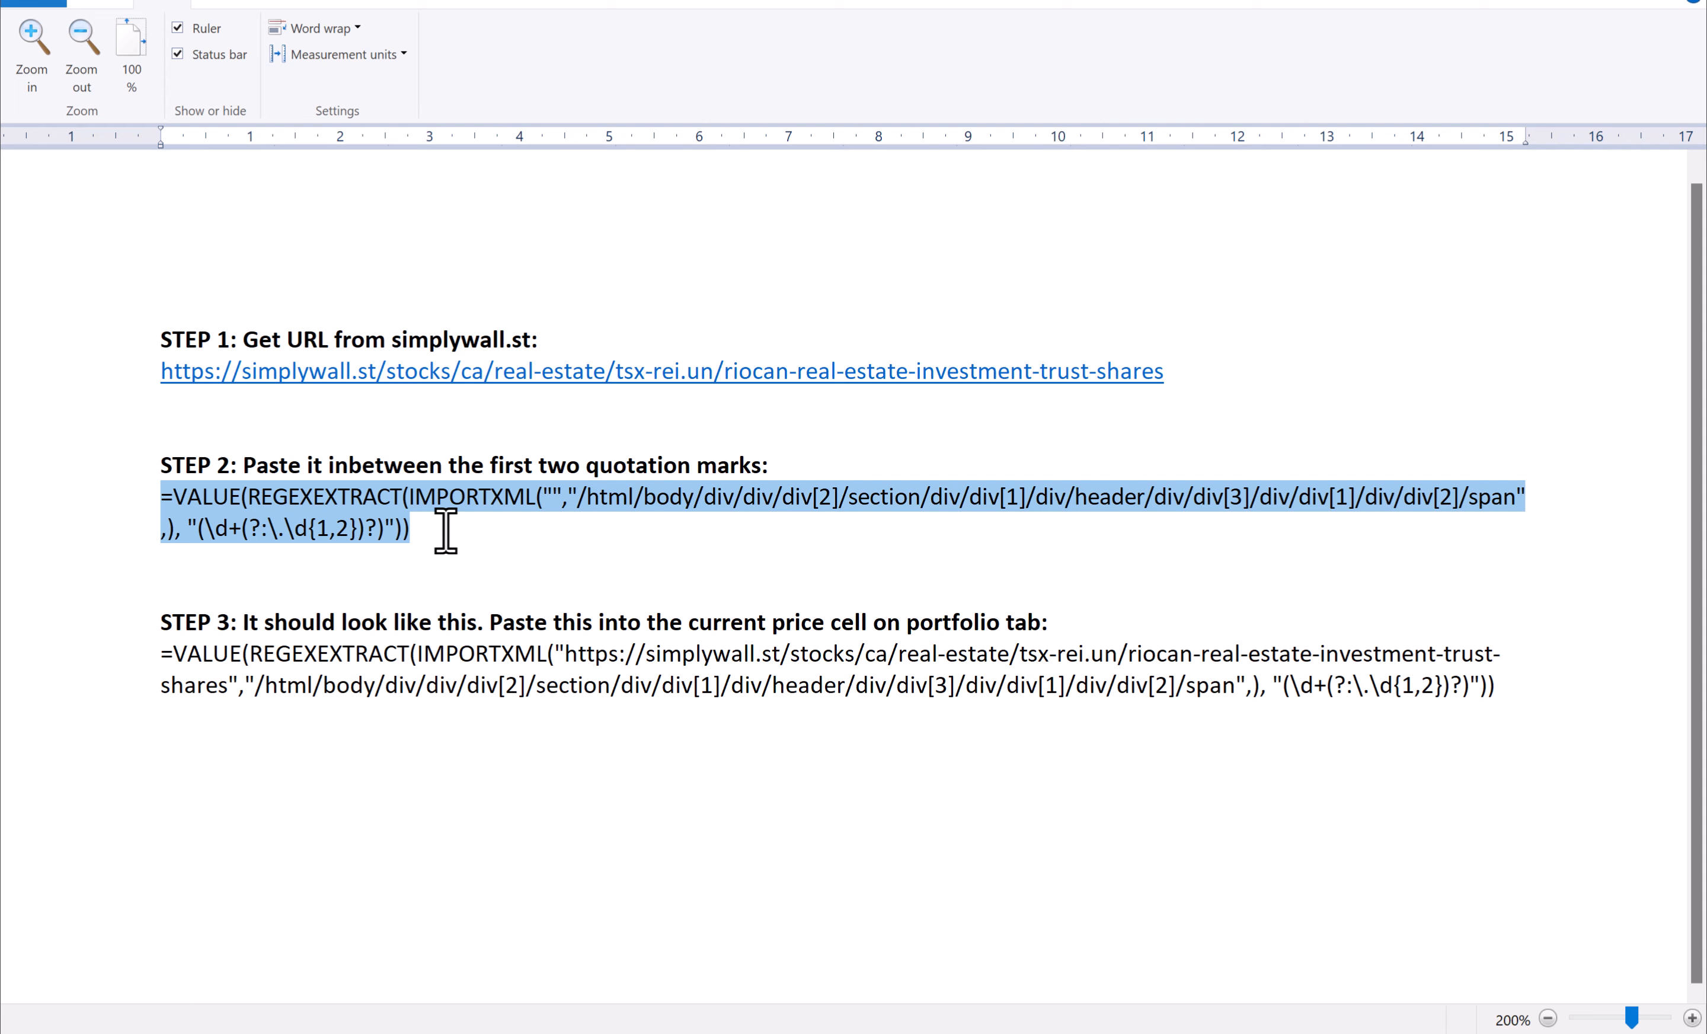
{"action": "left_click", "coordinate": [519, 540]}
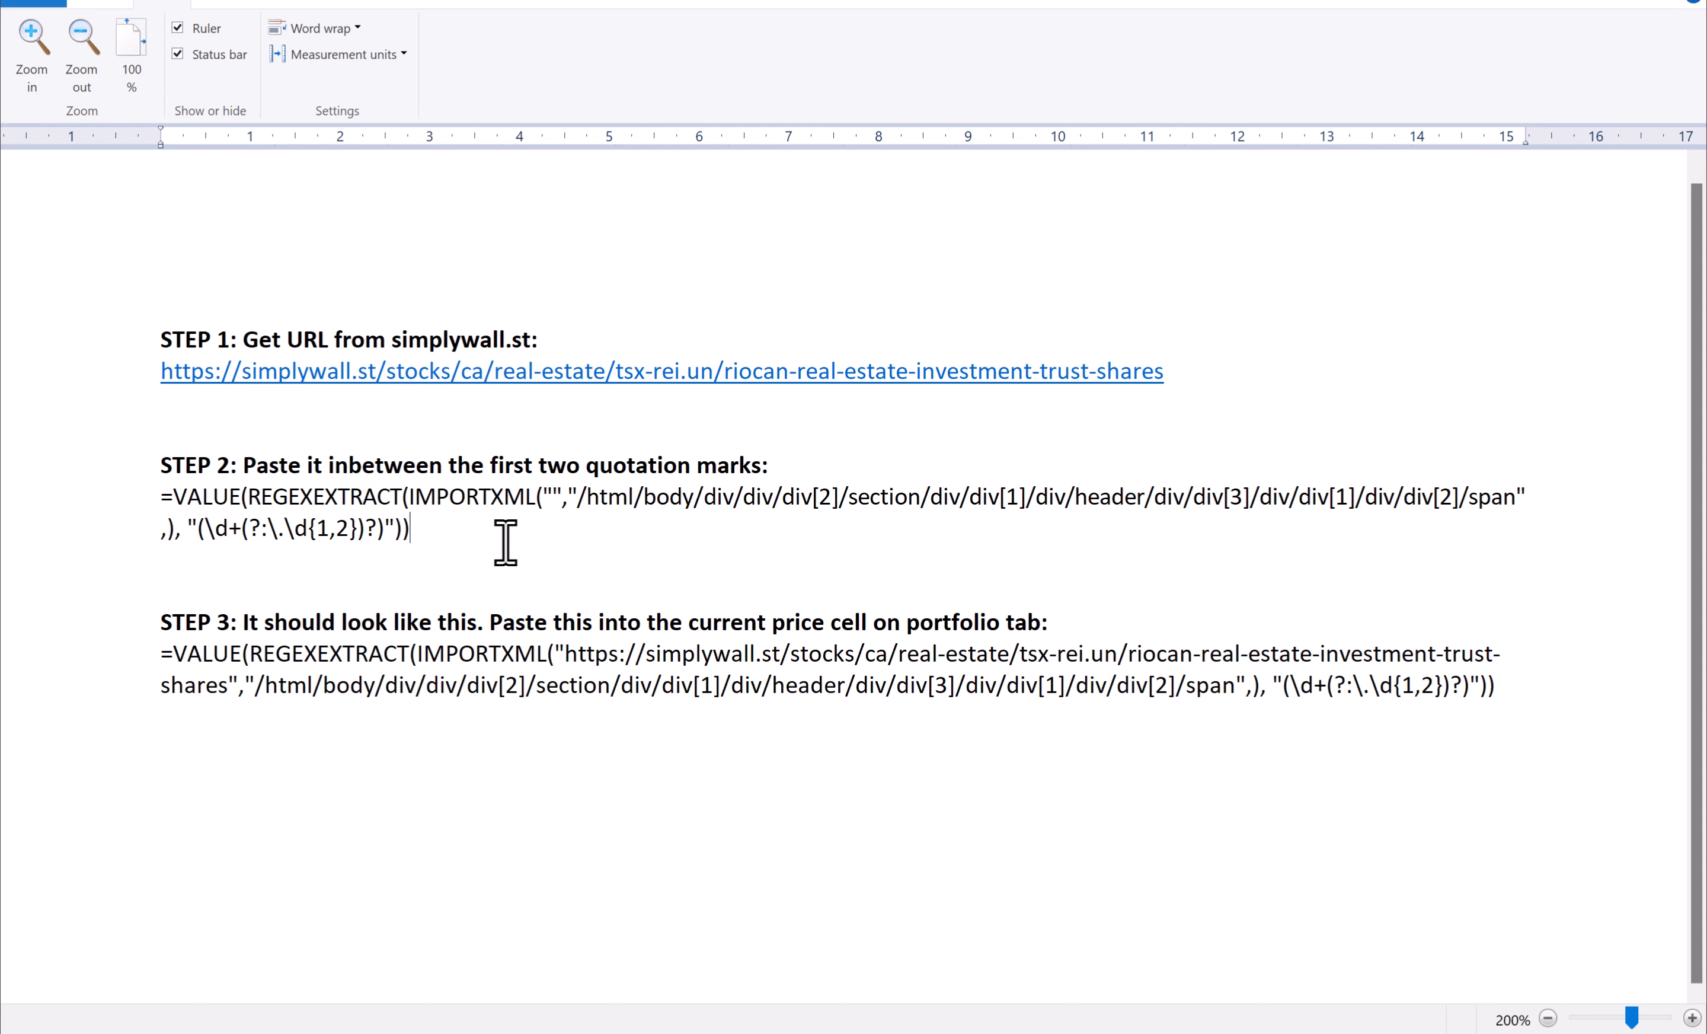
- Place the insertion point between the STEP 2 formula's first two quotation marks and copy the RioCan report's URL from the browser
{"action": "left_click", "coordinate": [550, 497]}
{"action": "left_click", "coordinate": [807, 1033]}
{"action": "key", "text": "ctrl+c"}
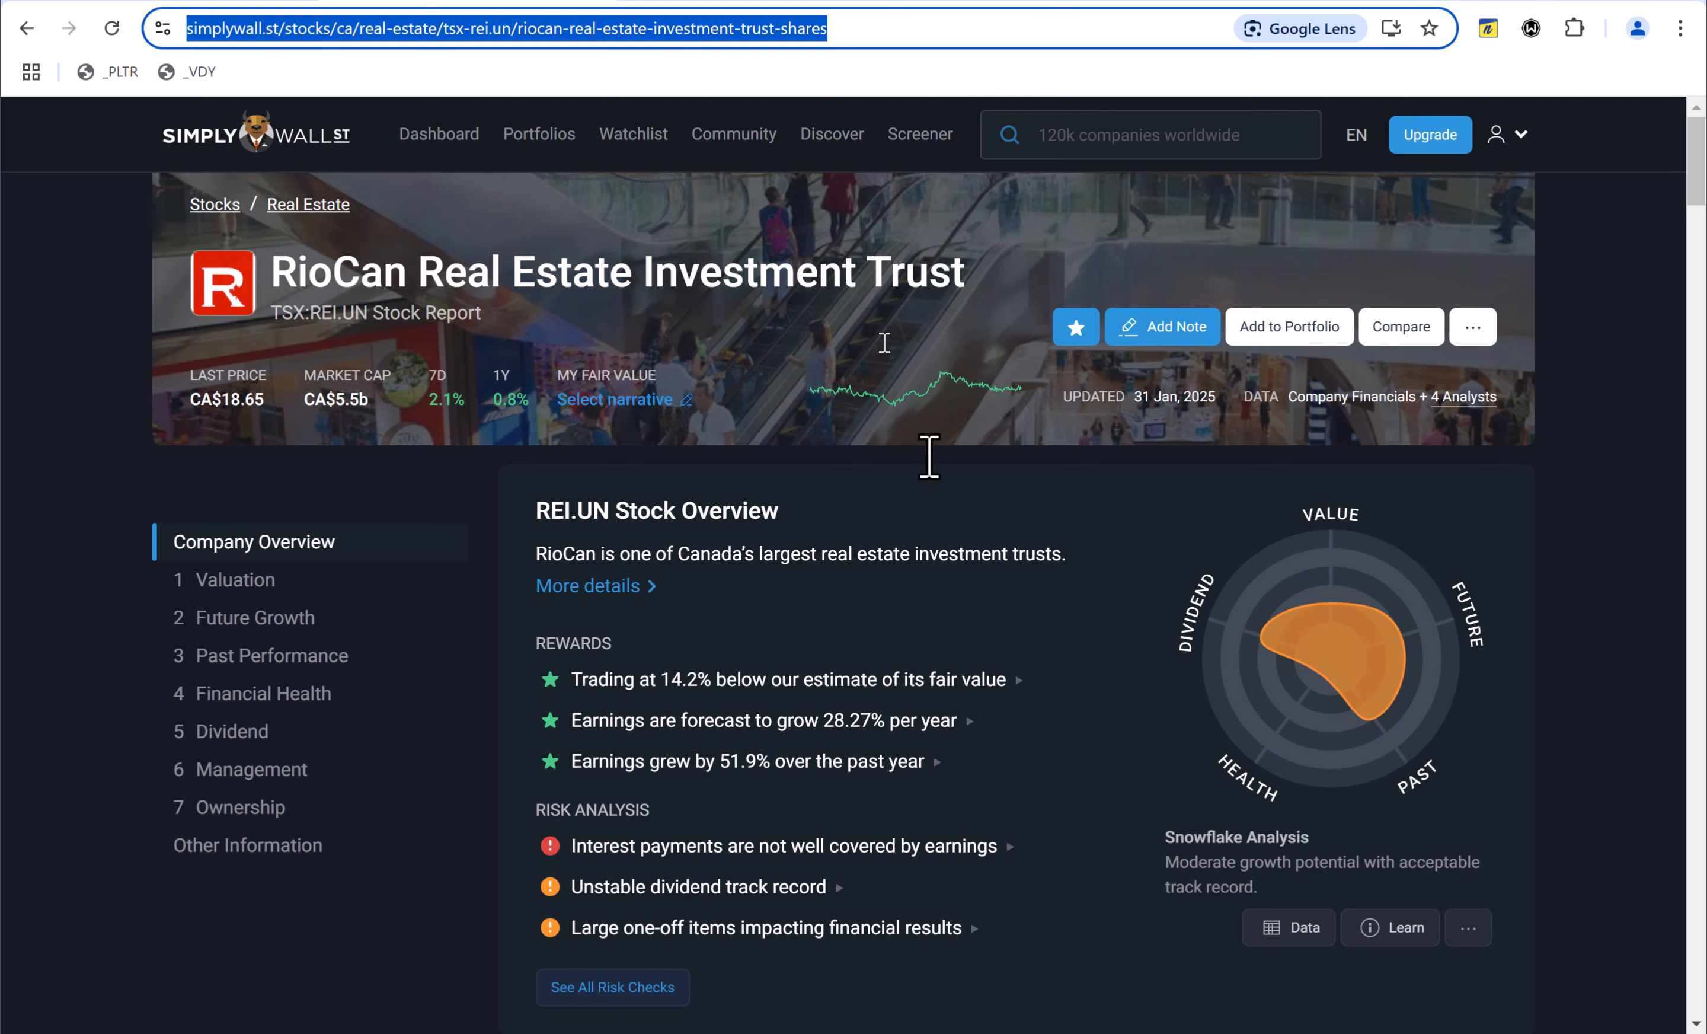
- Try pasting the RioCan URL between the first two quotation marks of the STEP 2 formula in the instructions document, and undo it
{"action": "left_click", "coordinate": [1093, 1033]}
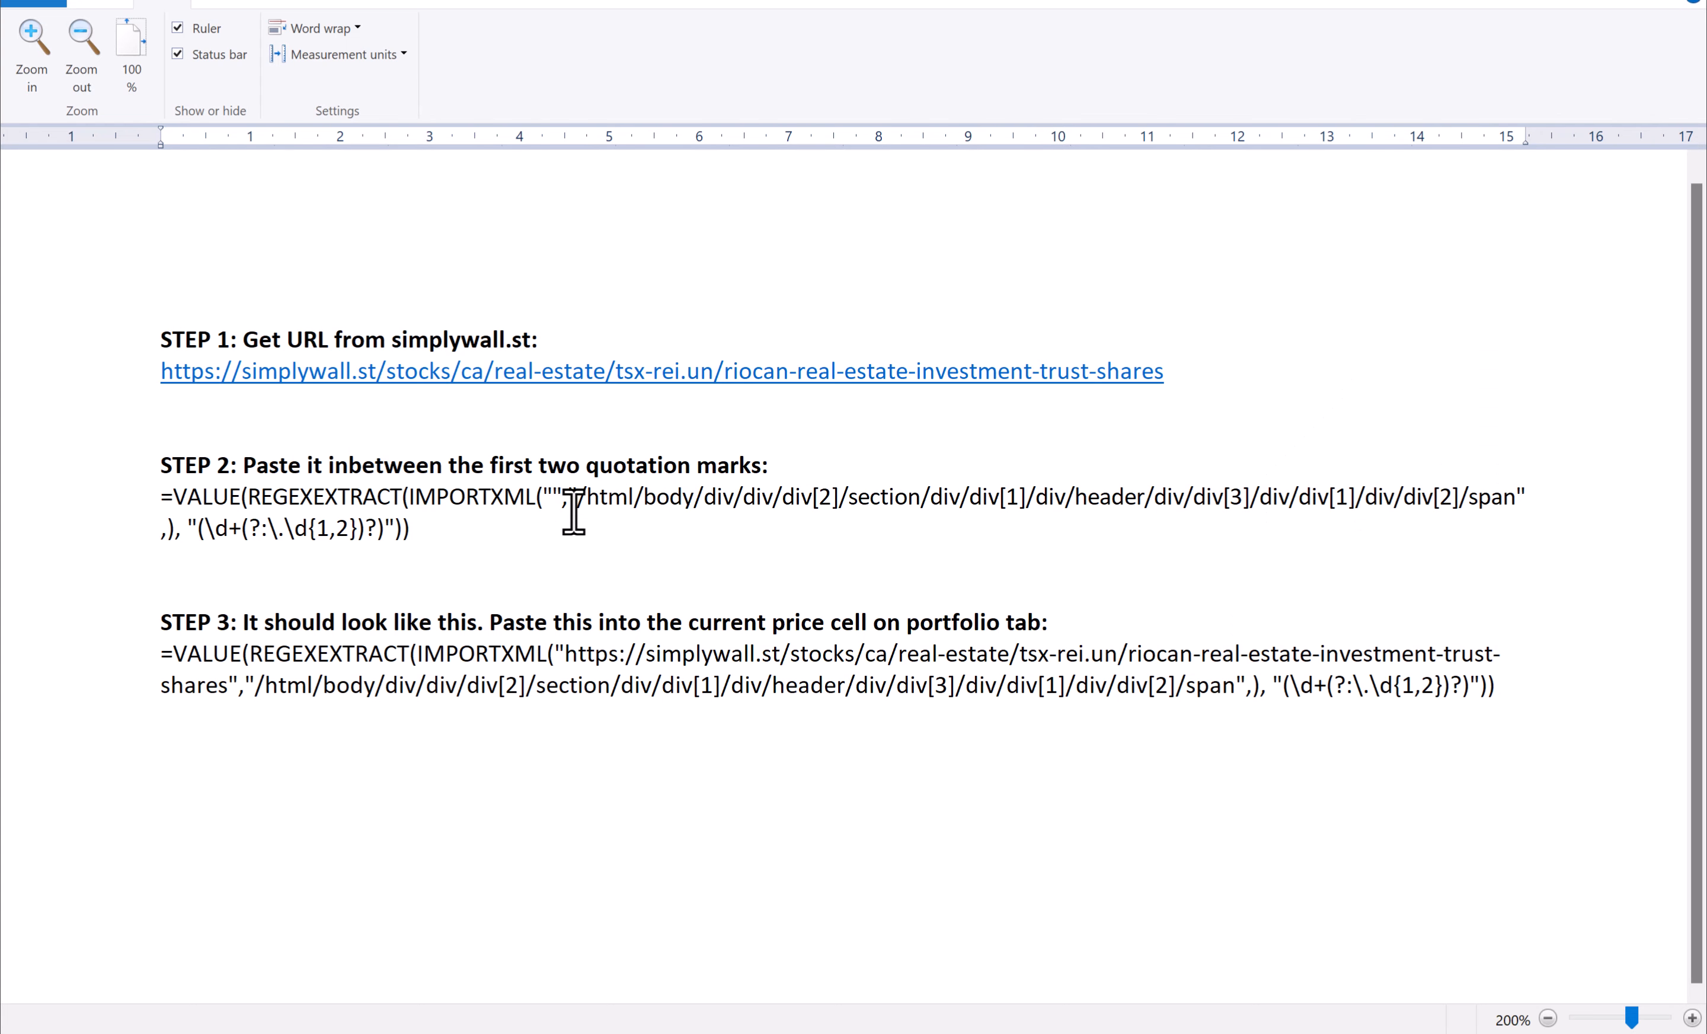
{"action": "key", "text": "ctrl+v"}
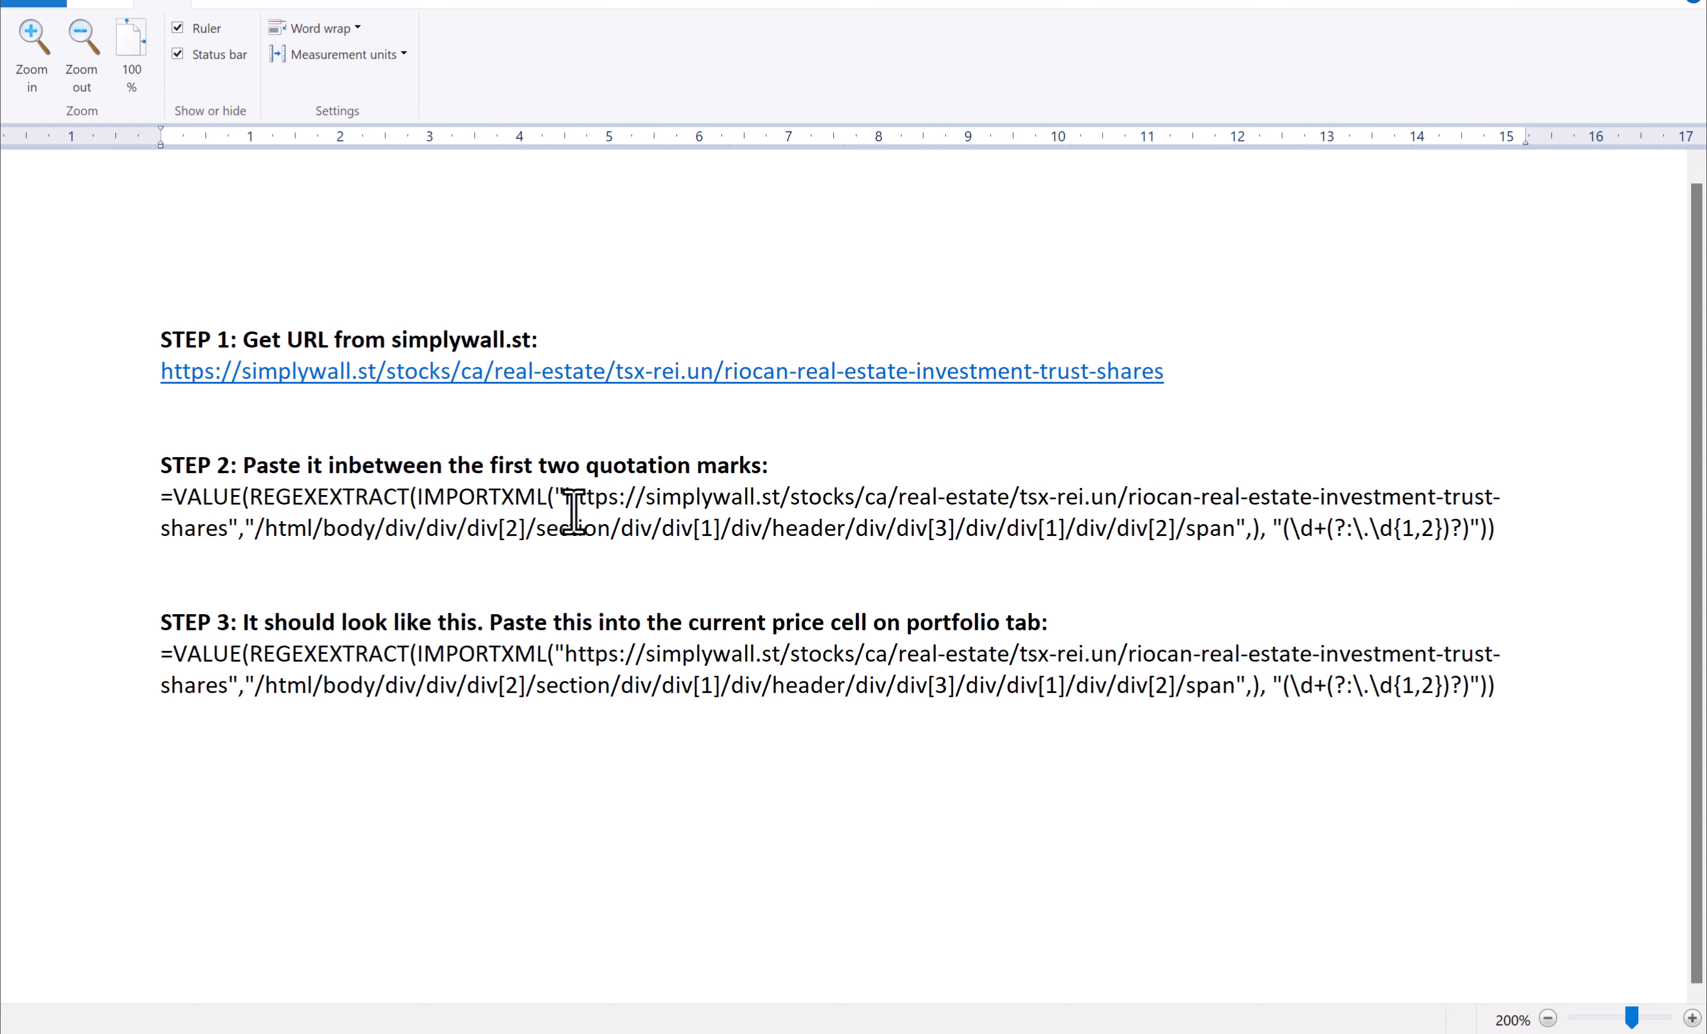
{"action": "key", "text": "ctrl+z"}
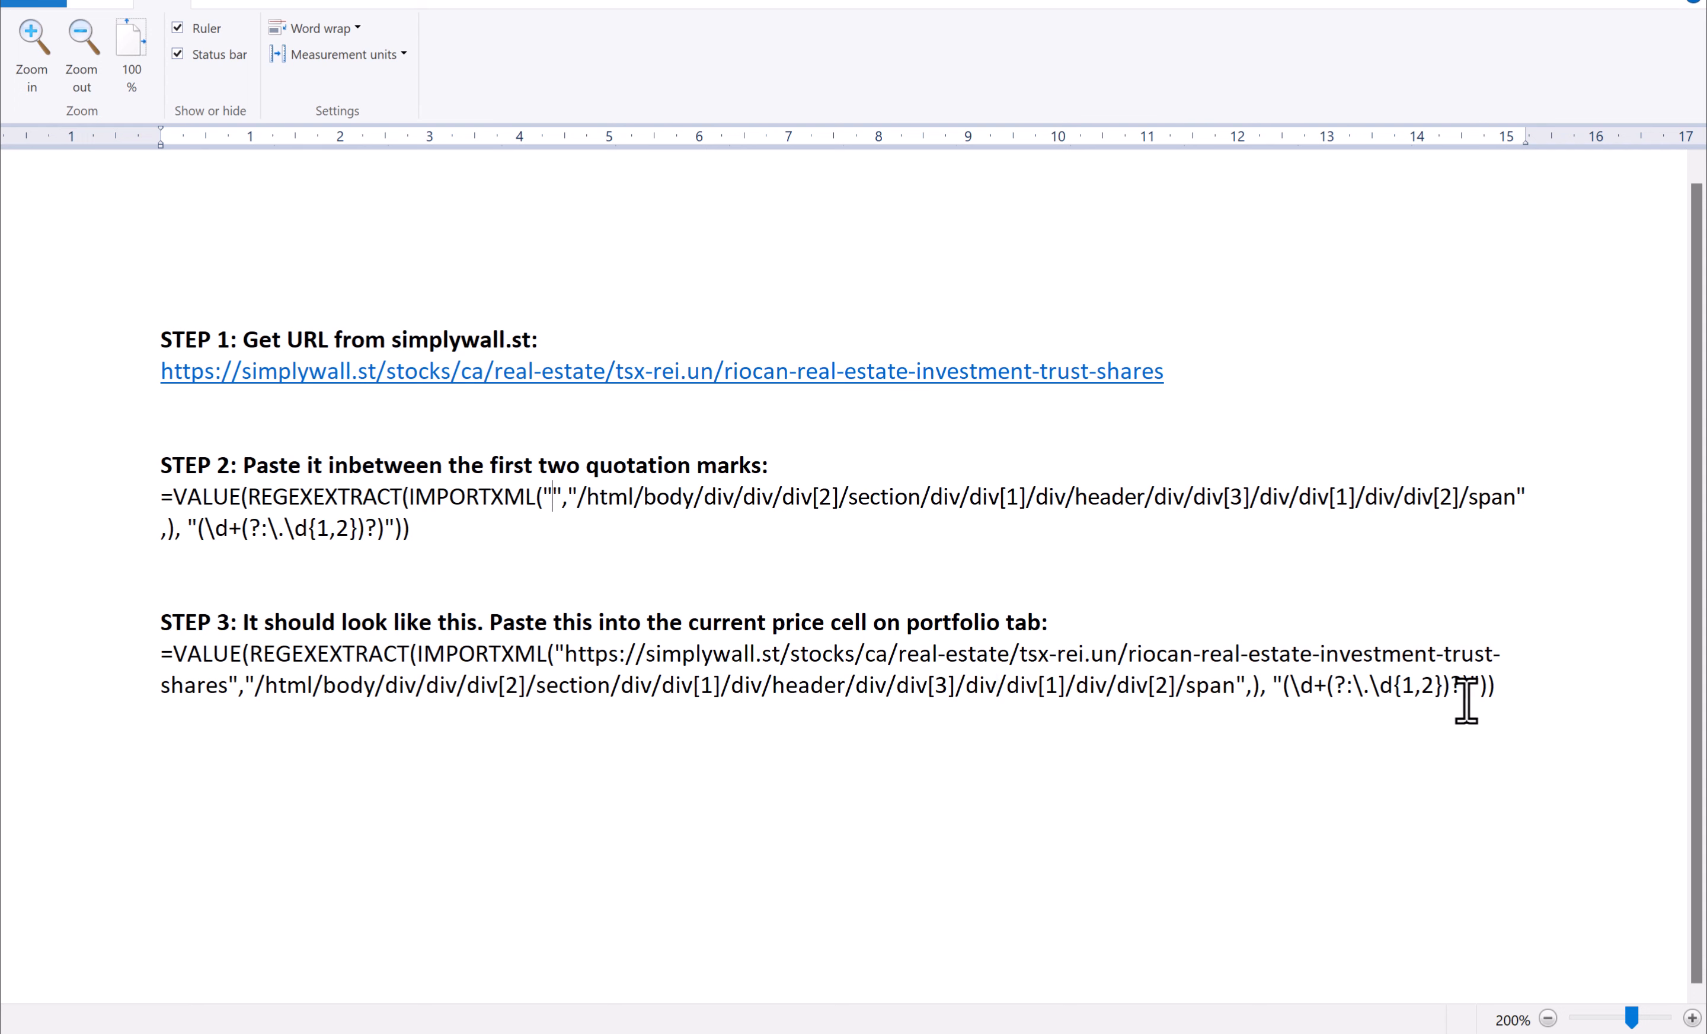
- Copy the complete STEP 3 formula from the instructions document into the TSE:REI.UN Current Price cell H17 of the portfolio sheet
{"action": "left_click_drag", "start_coordinate": [1504, 687], "coordinate": [161, 659]}
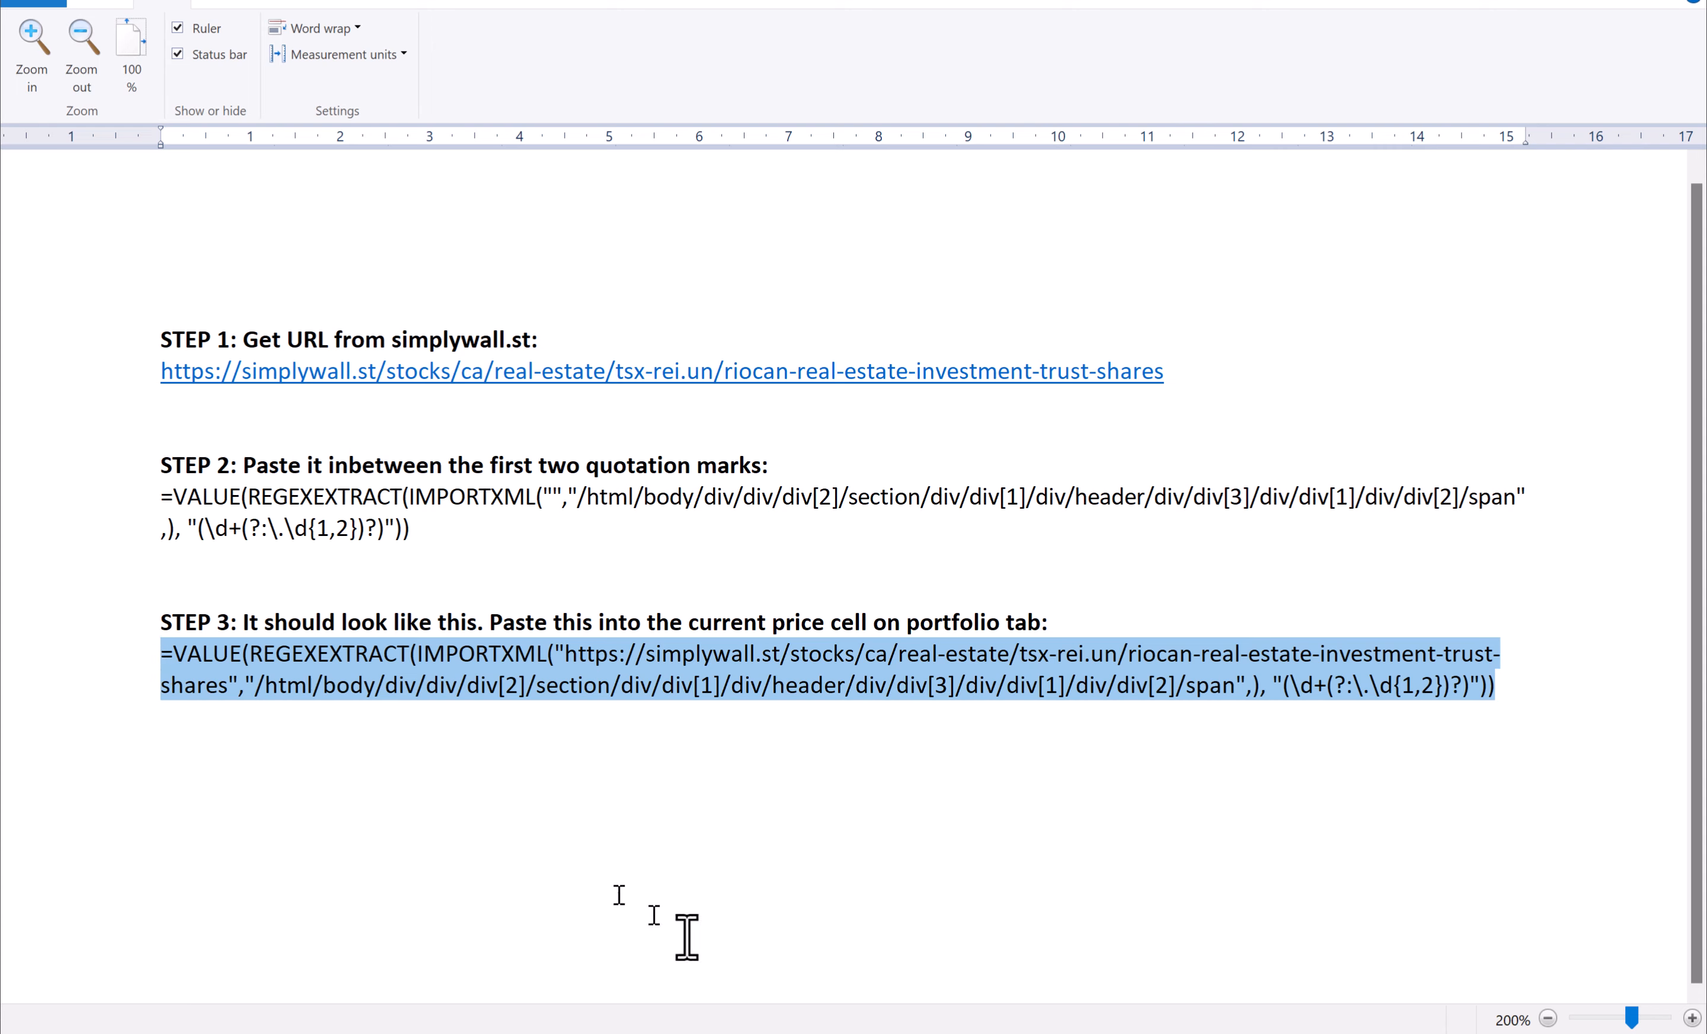
{"action": "left_click", "coordinate": [738, 1031]}
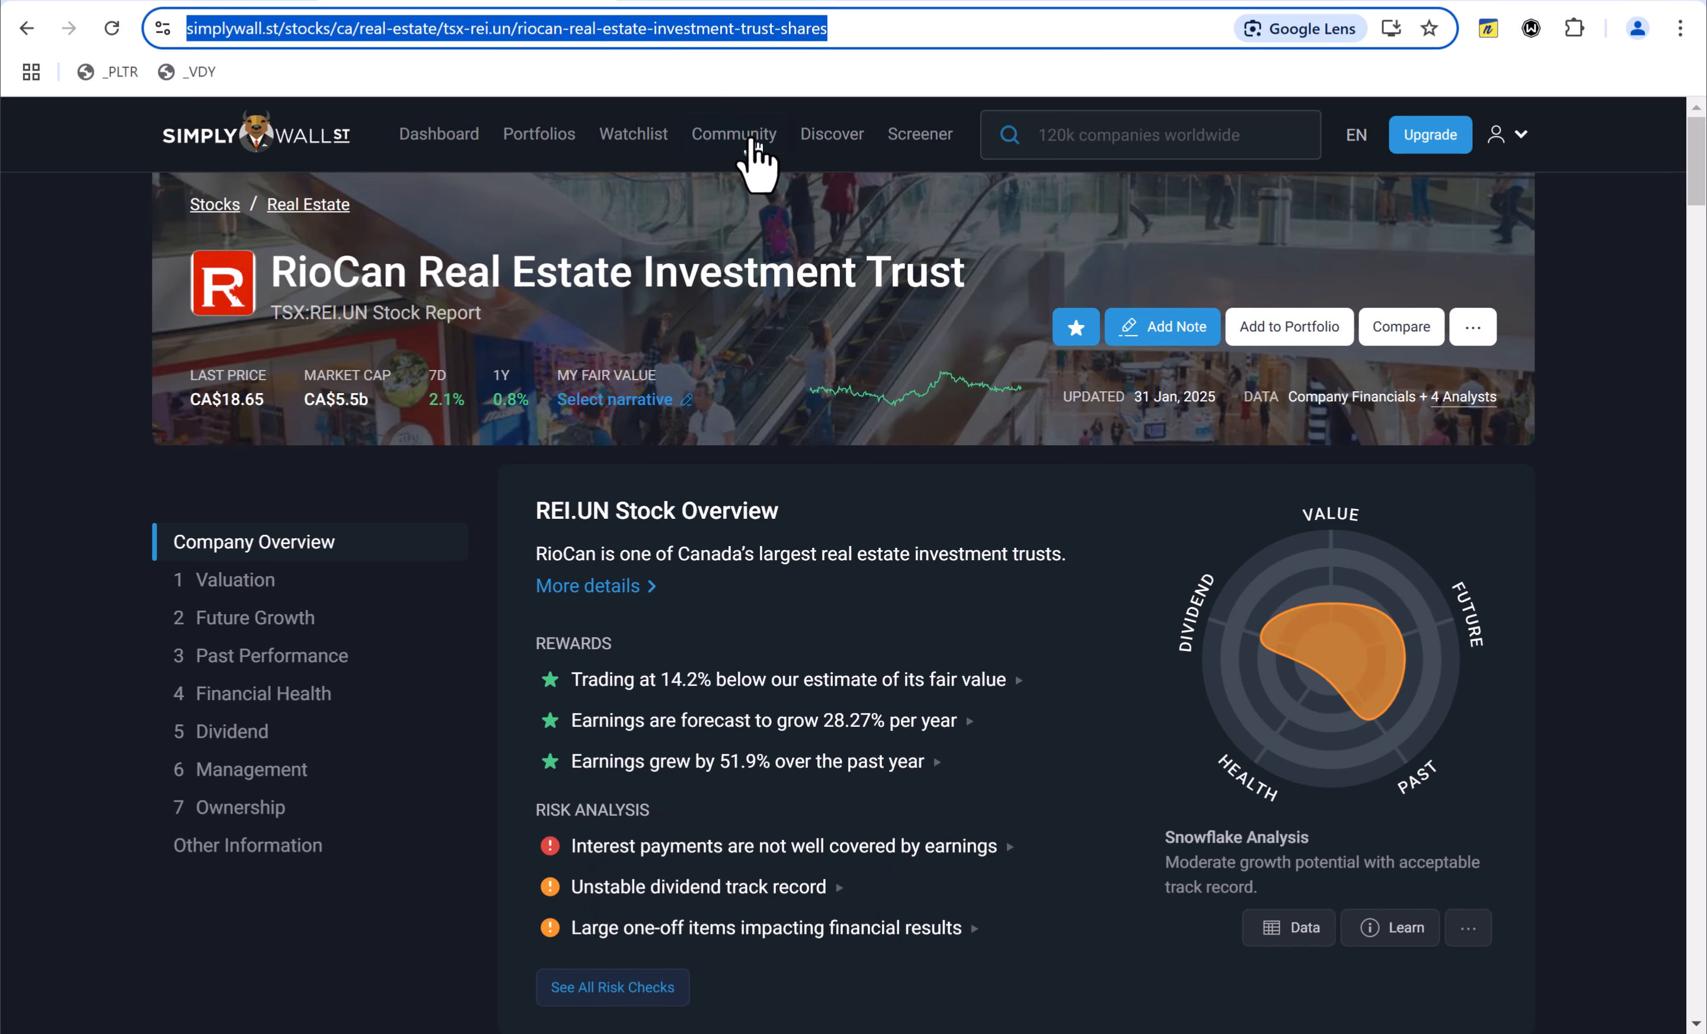
{"action": "left_click", "coordinate": [244, 2]}
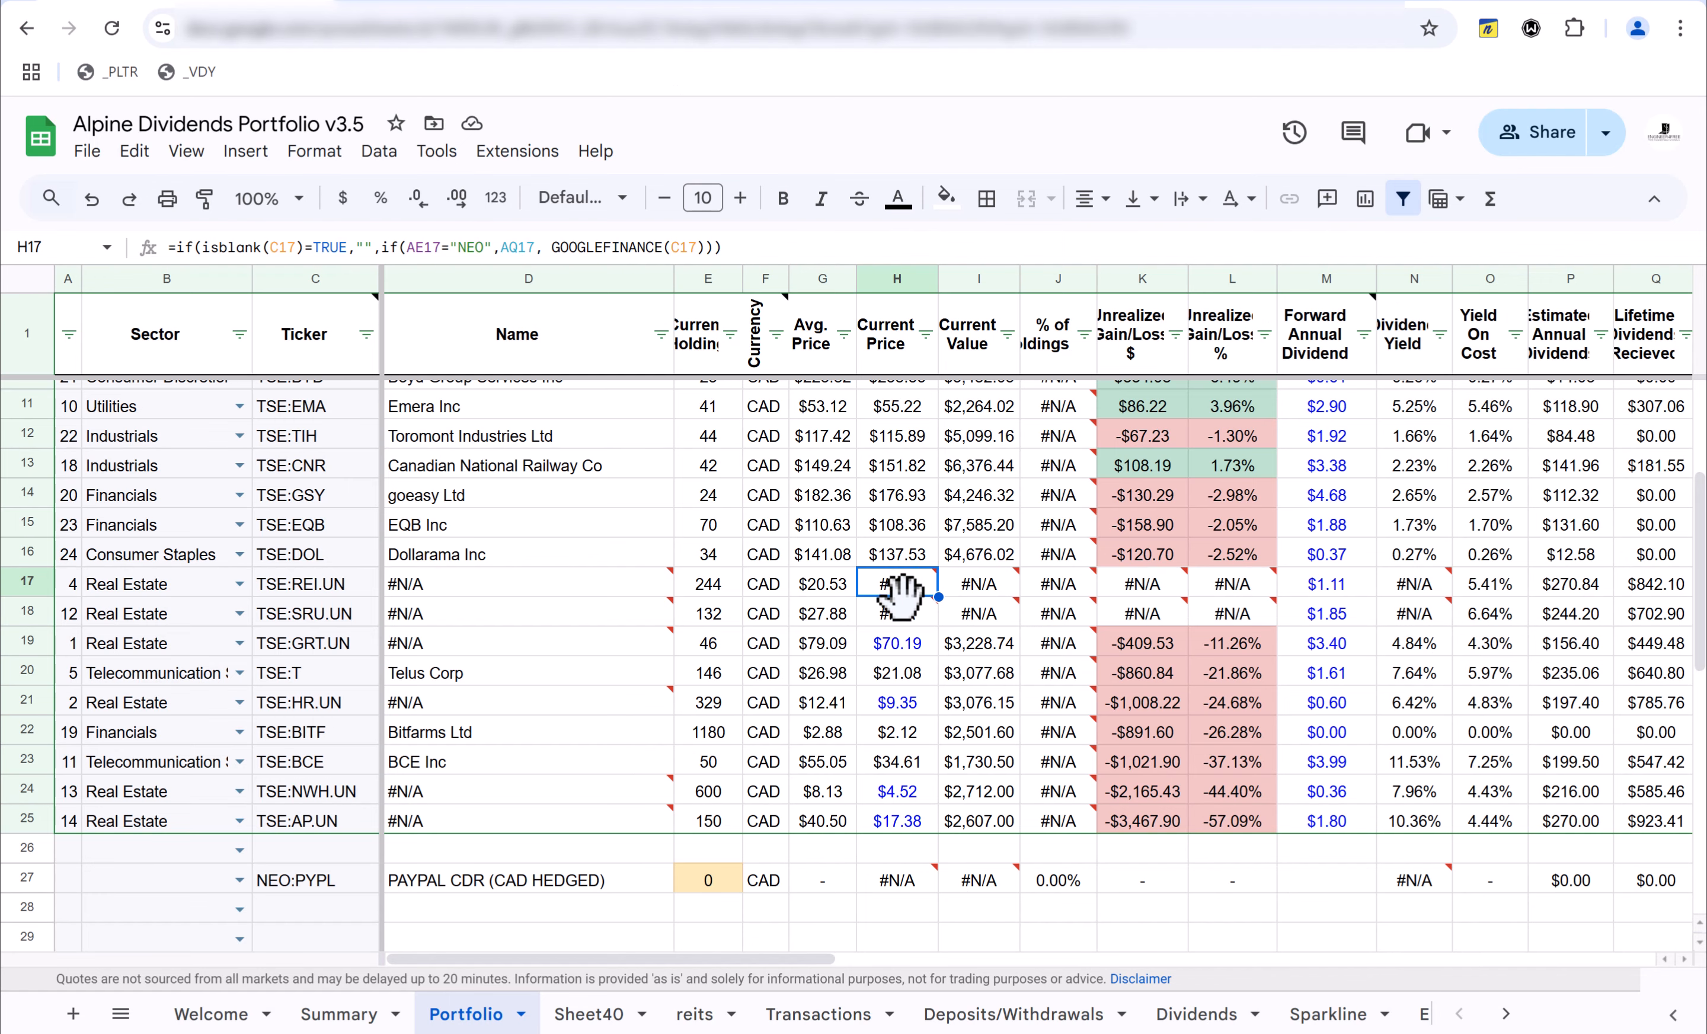
{"action": "mouse_move", "coordinate": [898, 588]}
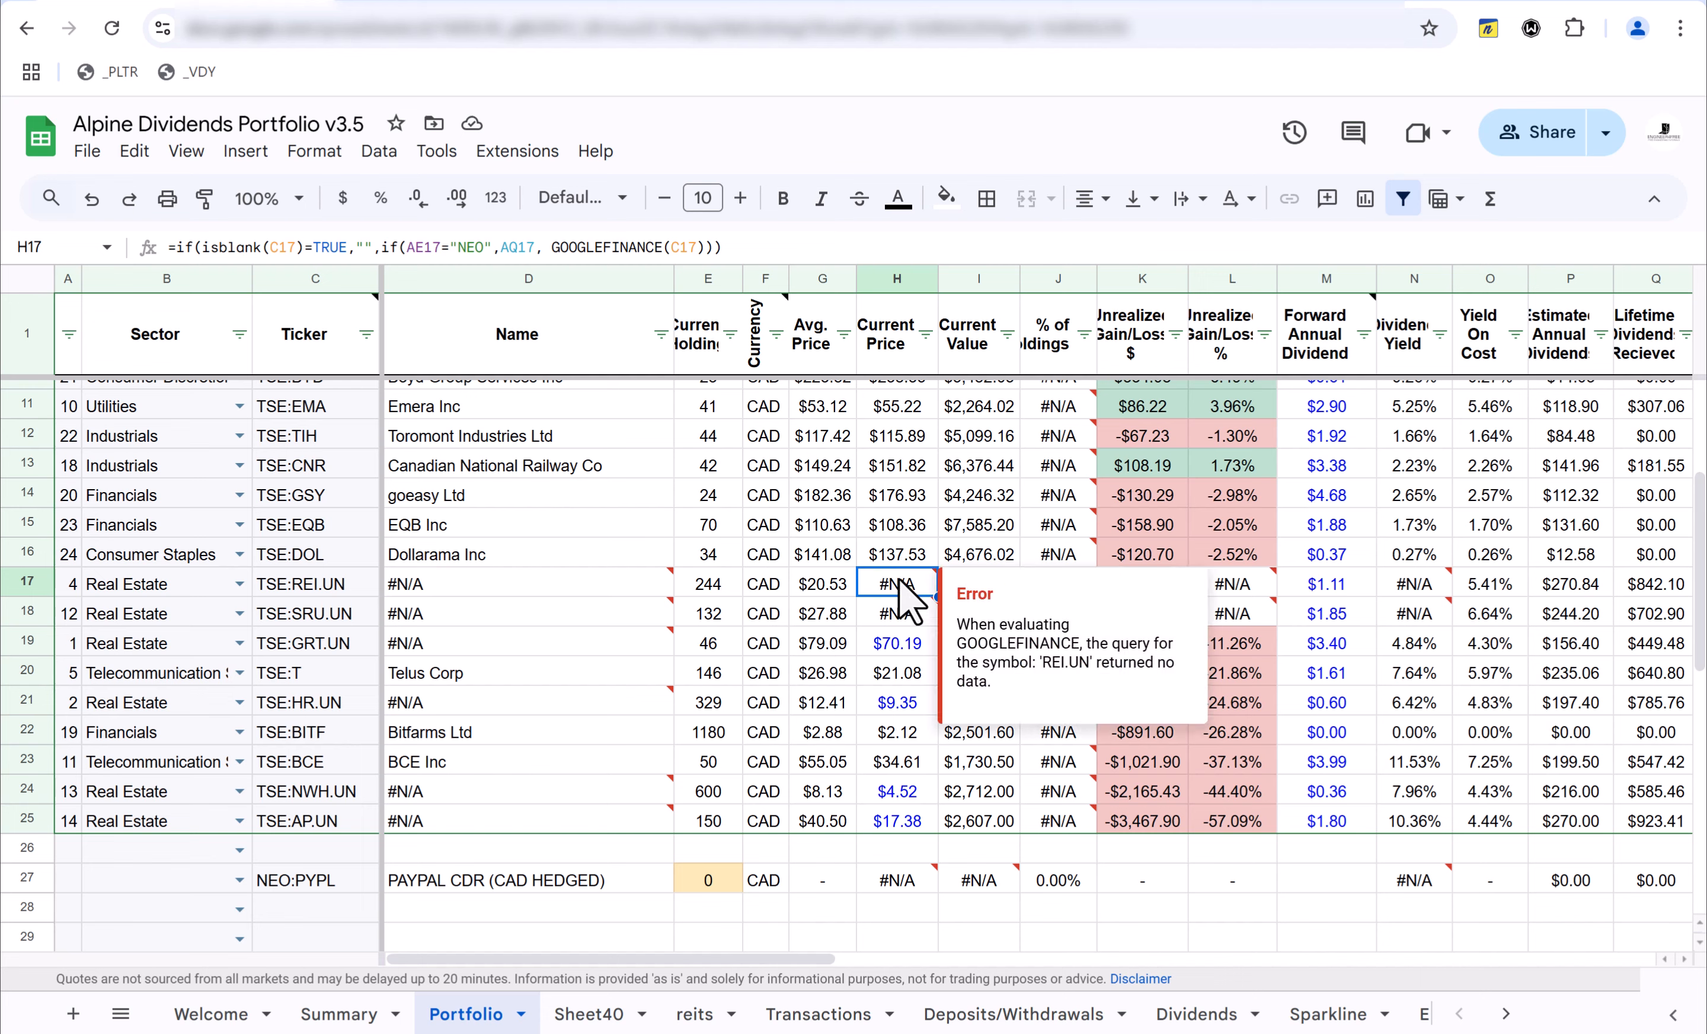
{"action": "key", "text": "ctrl+v"}
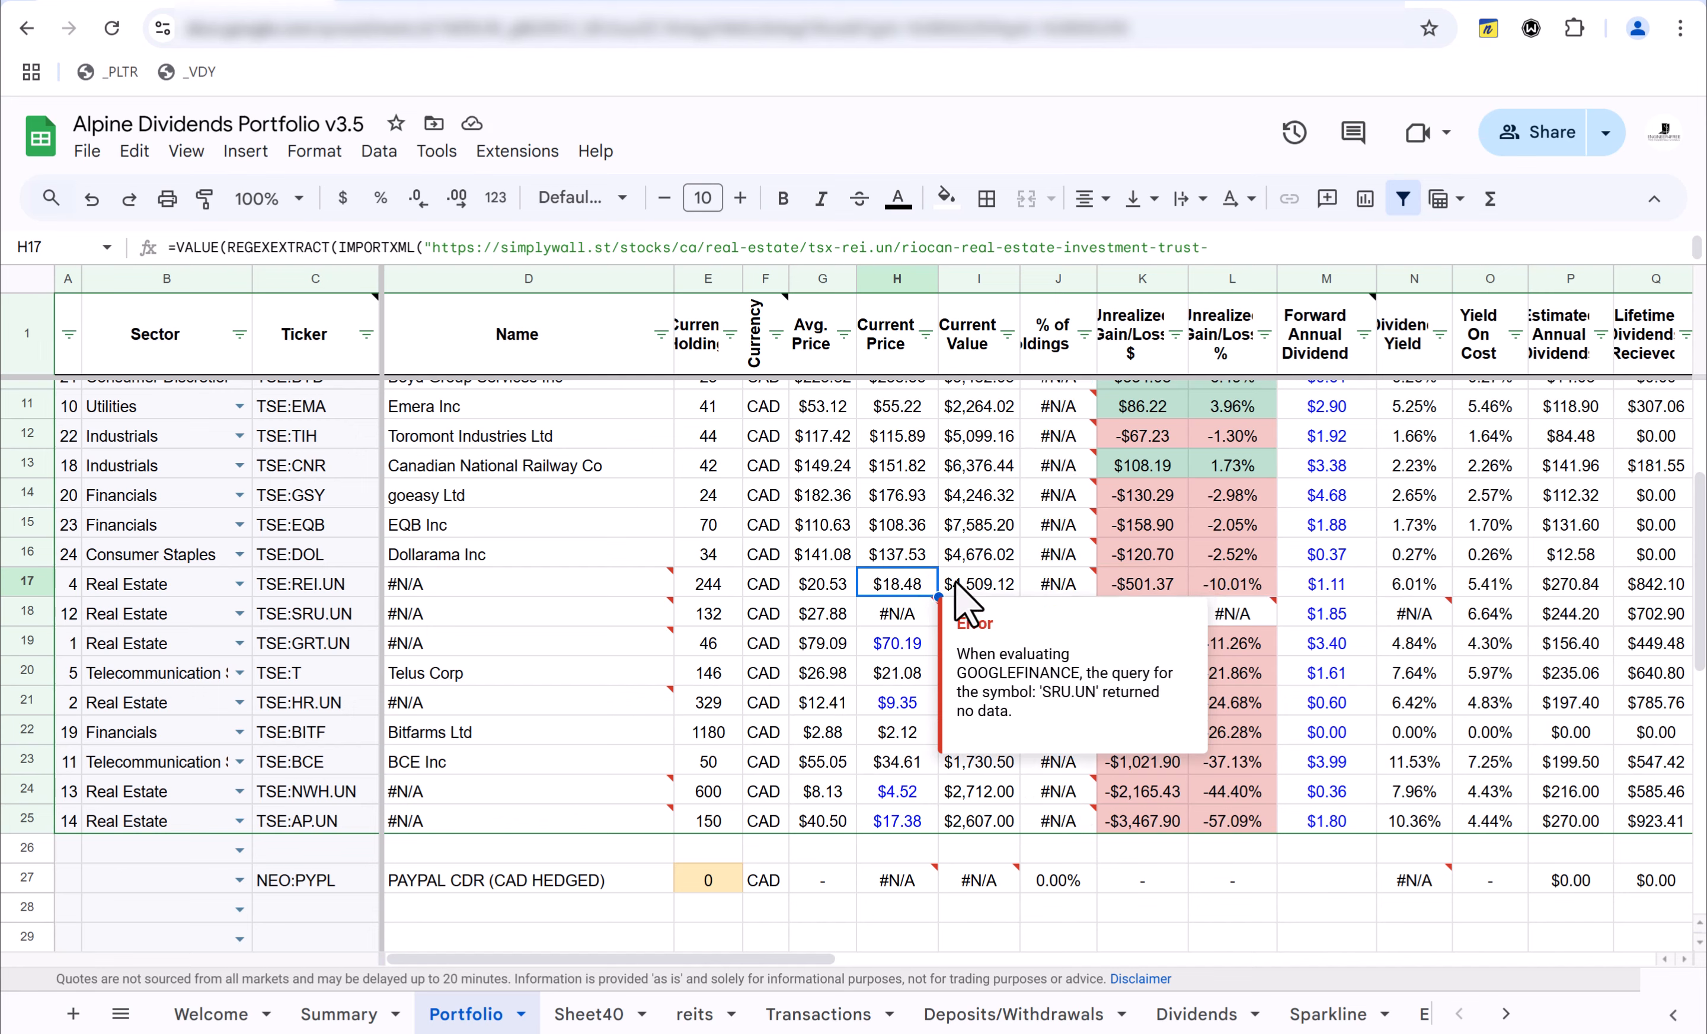
{"action": "key", "text": "Up"}
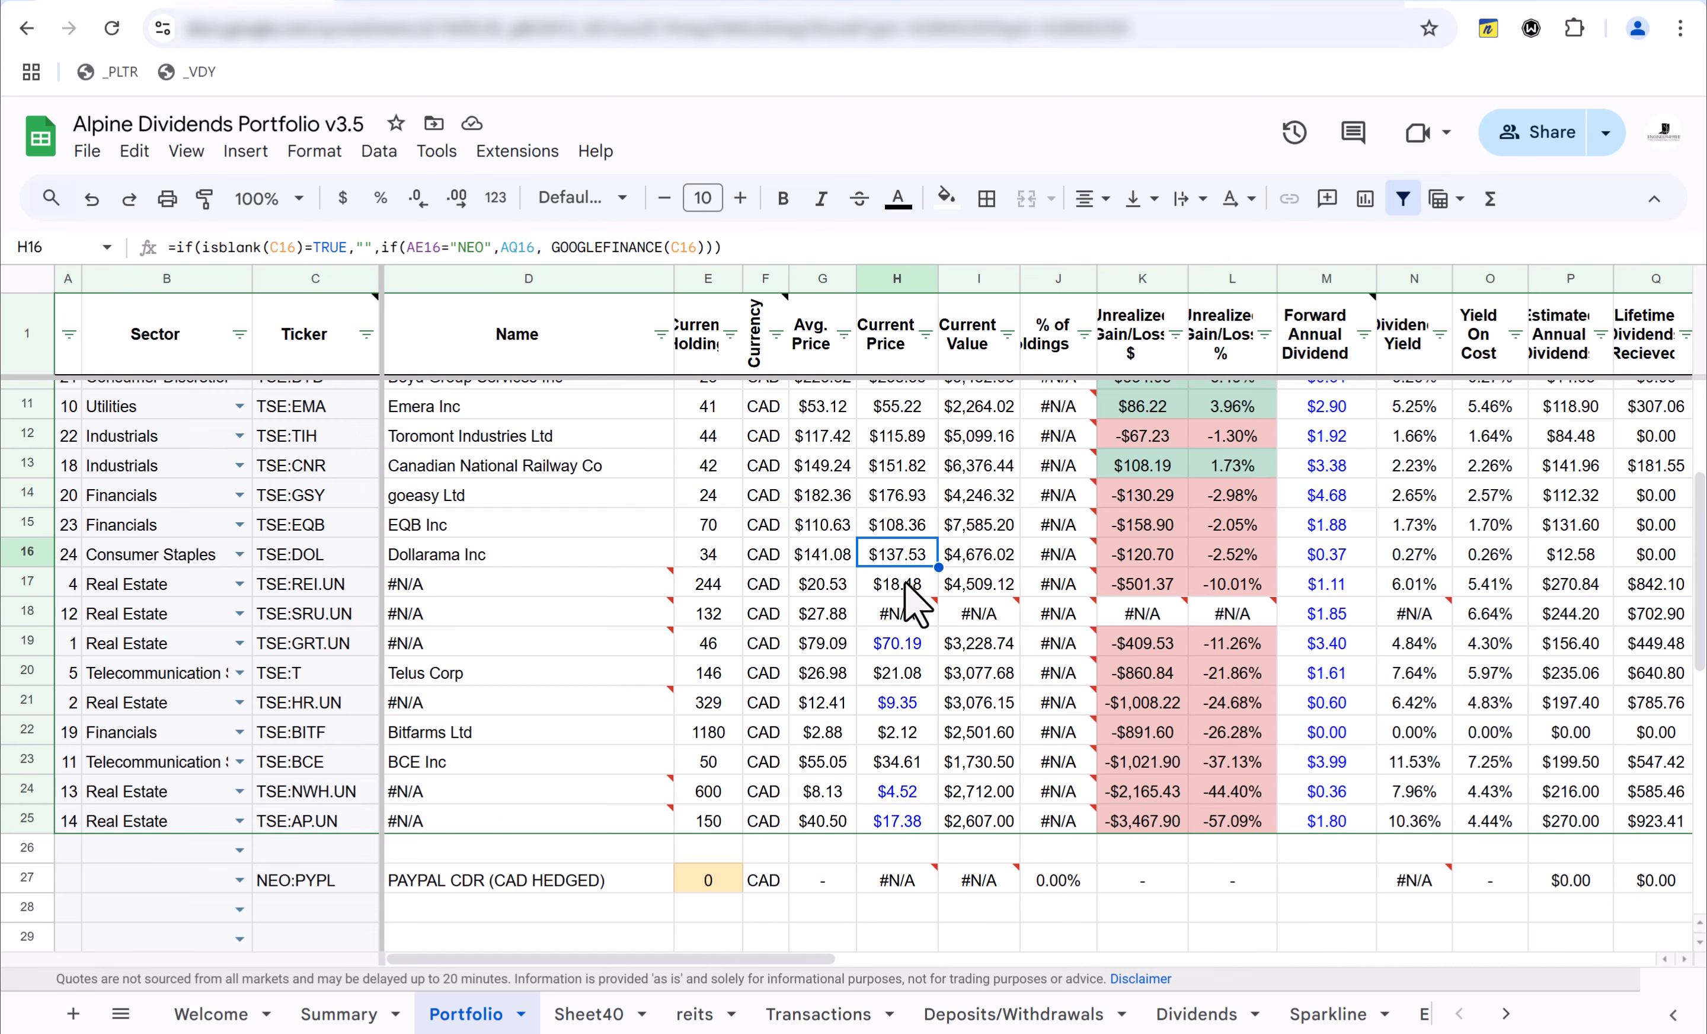
{"action": "key", "text": "Down"}
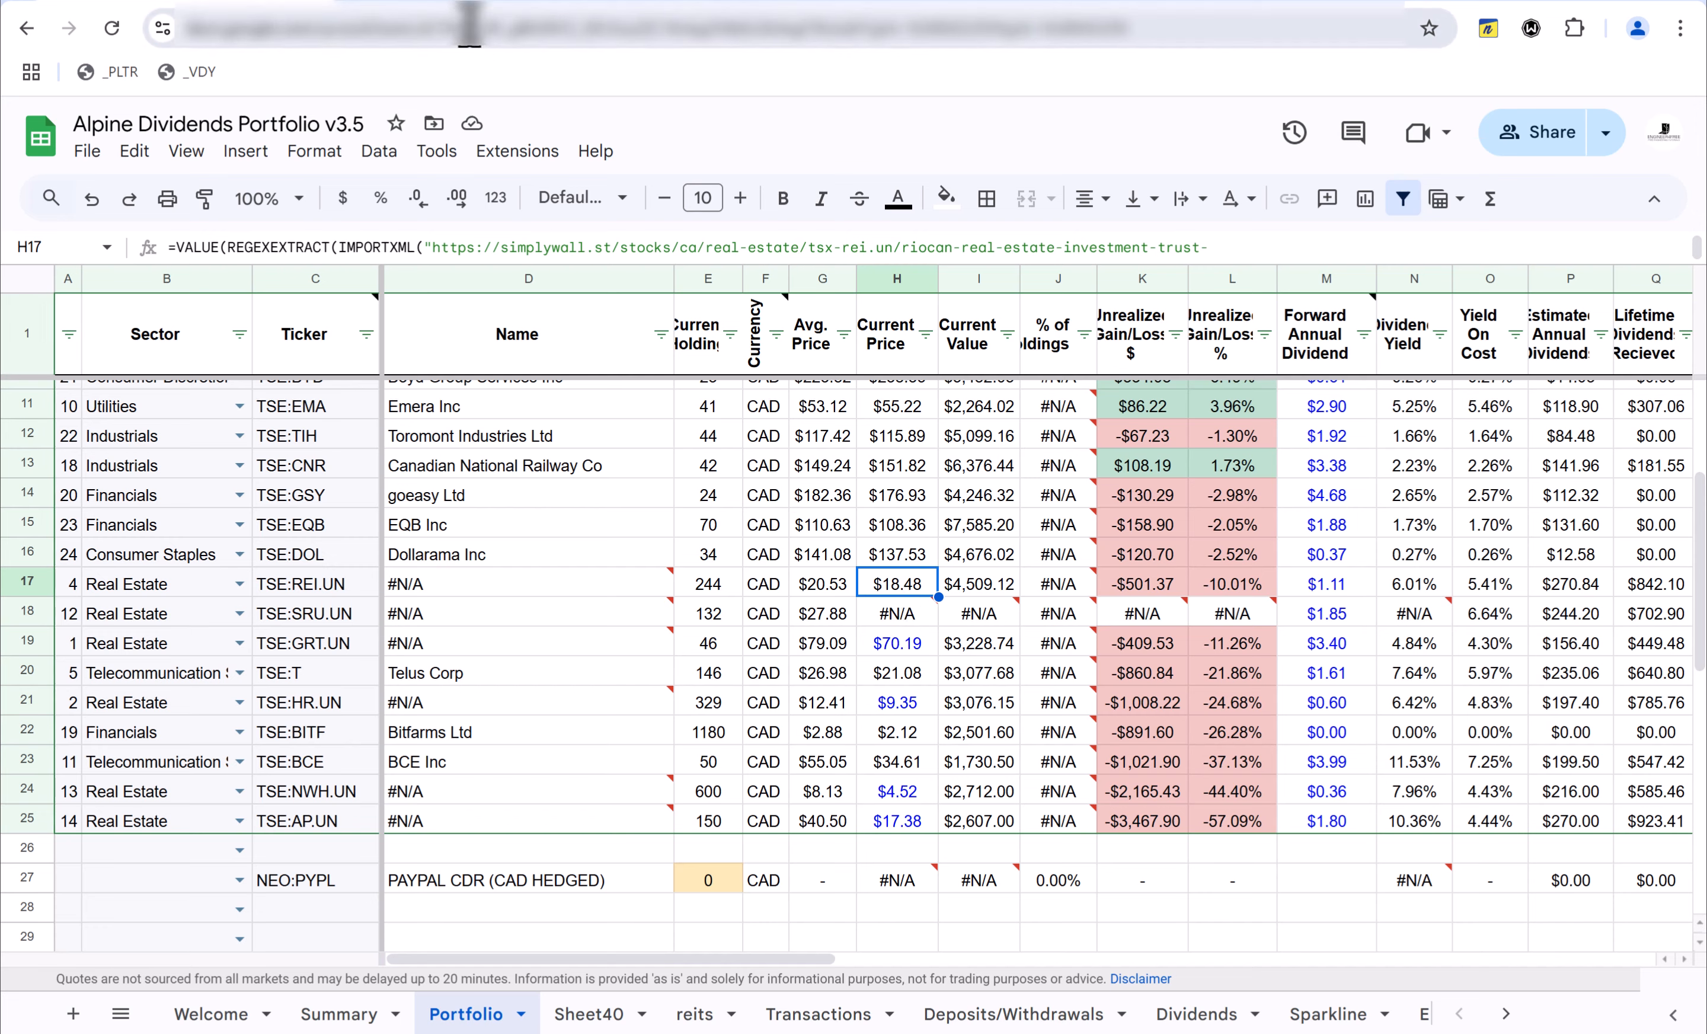
- Check RioCan's current share price on its Simply Wall St report and on its Yahoo Finance page
{"action": "left_click", "coordinate": [454, 2]}
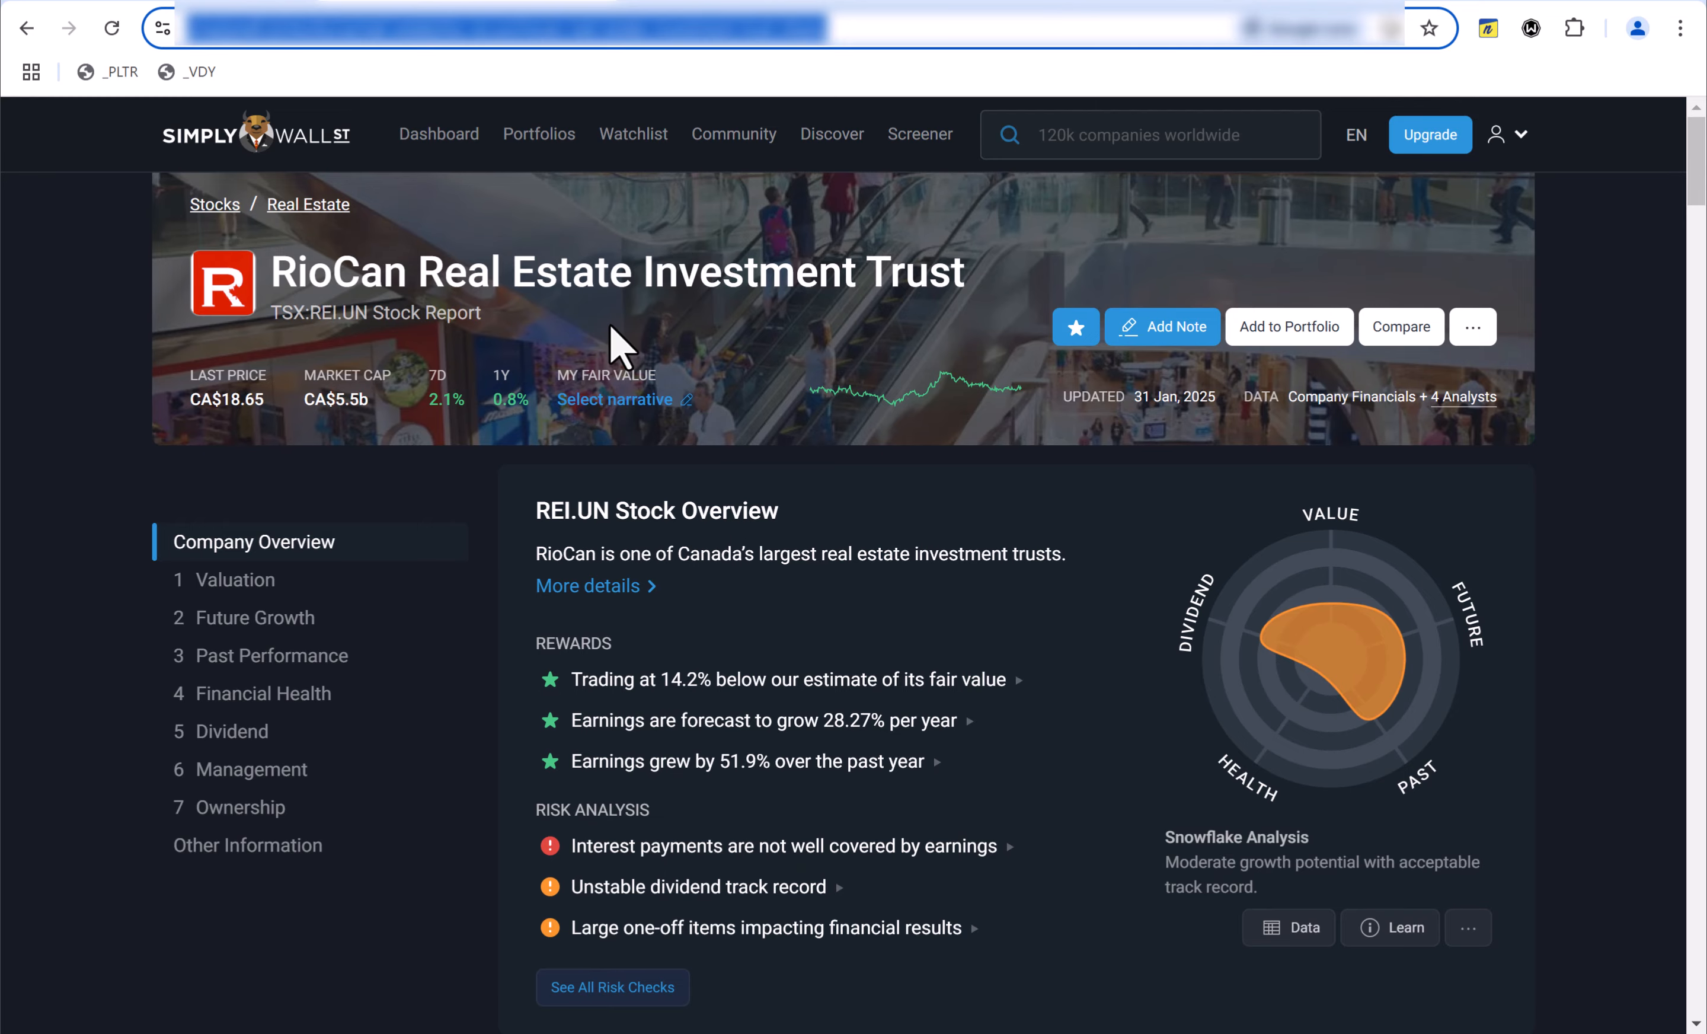
{"action": "scroll", "coordinate": [618, 347], "scroll_direction": "down", "scroll_amount": 10}
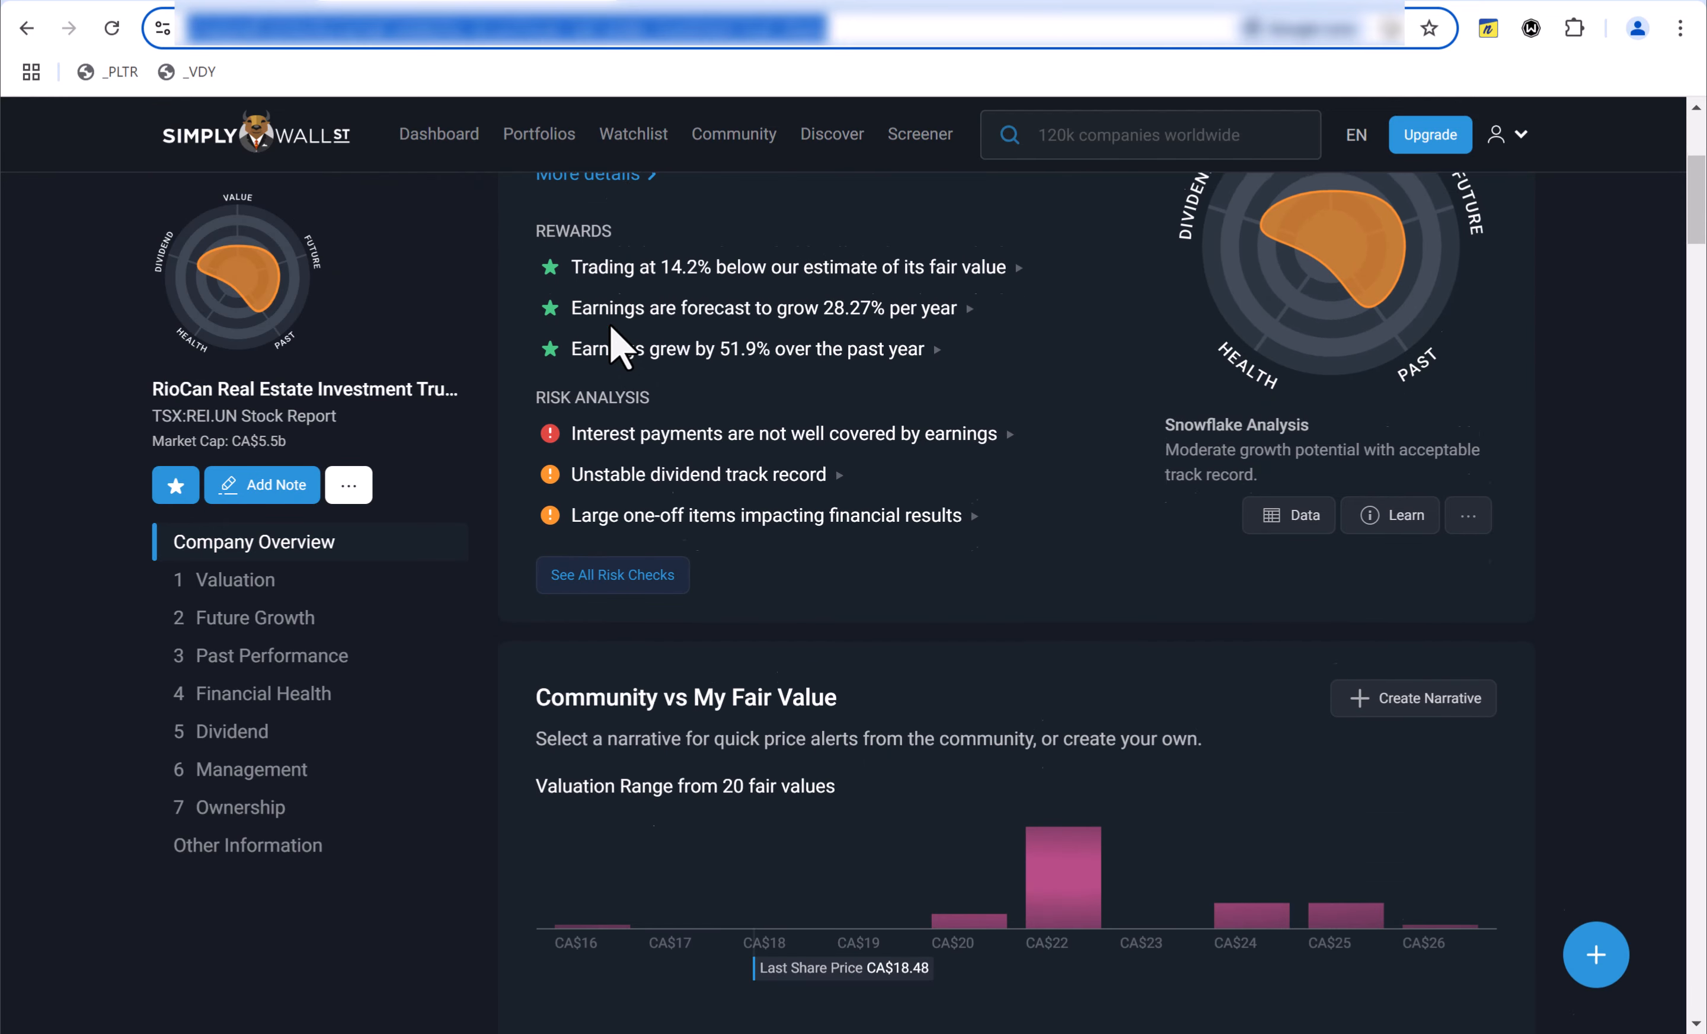
{"action": "scroll", "coordinate": [618, 346], "scroll_direction": "down", "scroll_amount": 3}
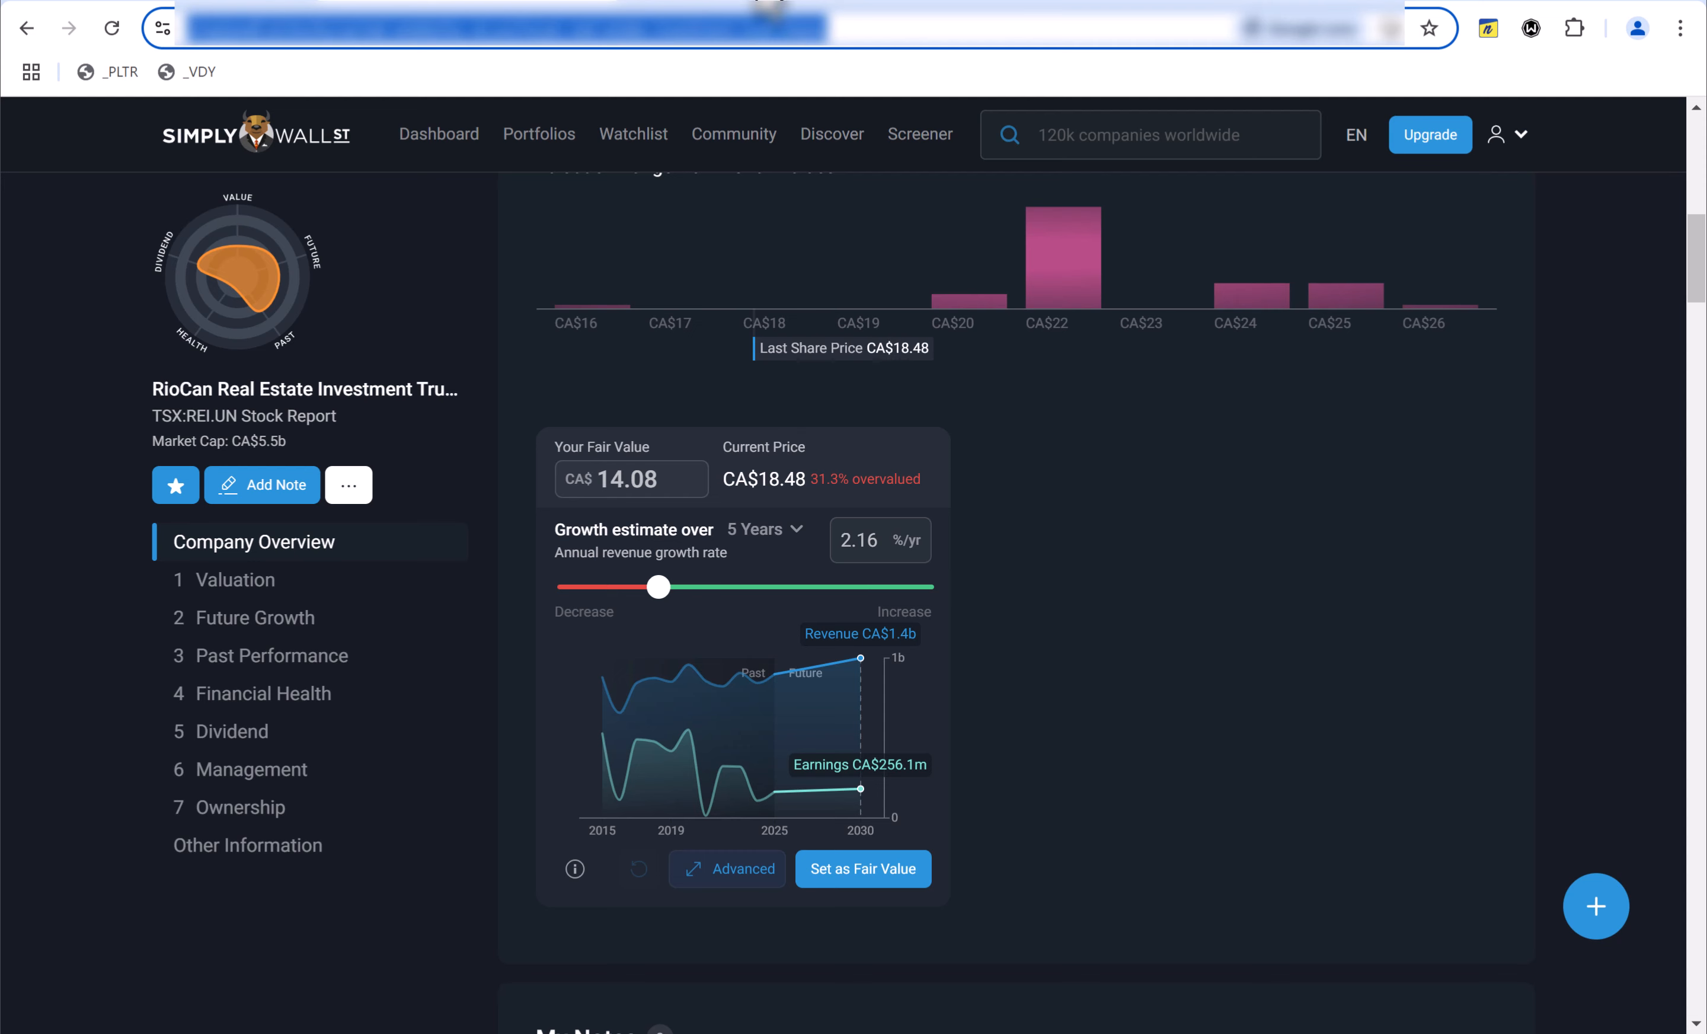
{"action": "left_click", "coordinate": [761, 3]}
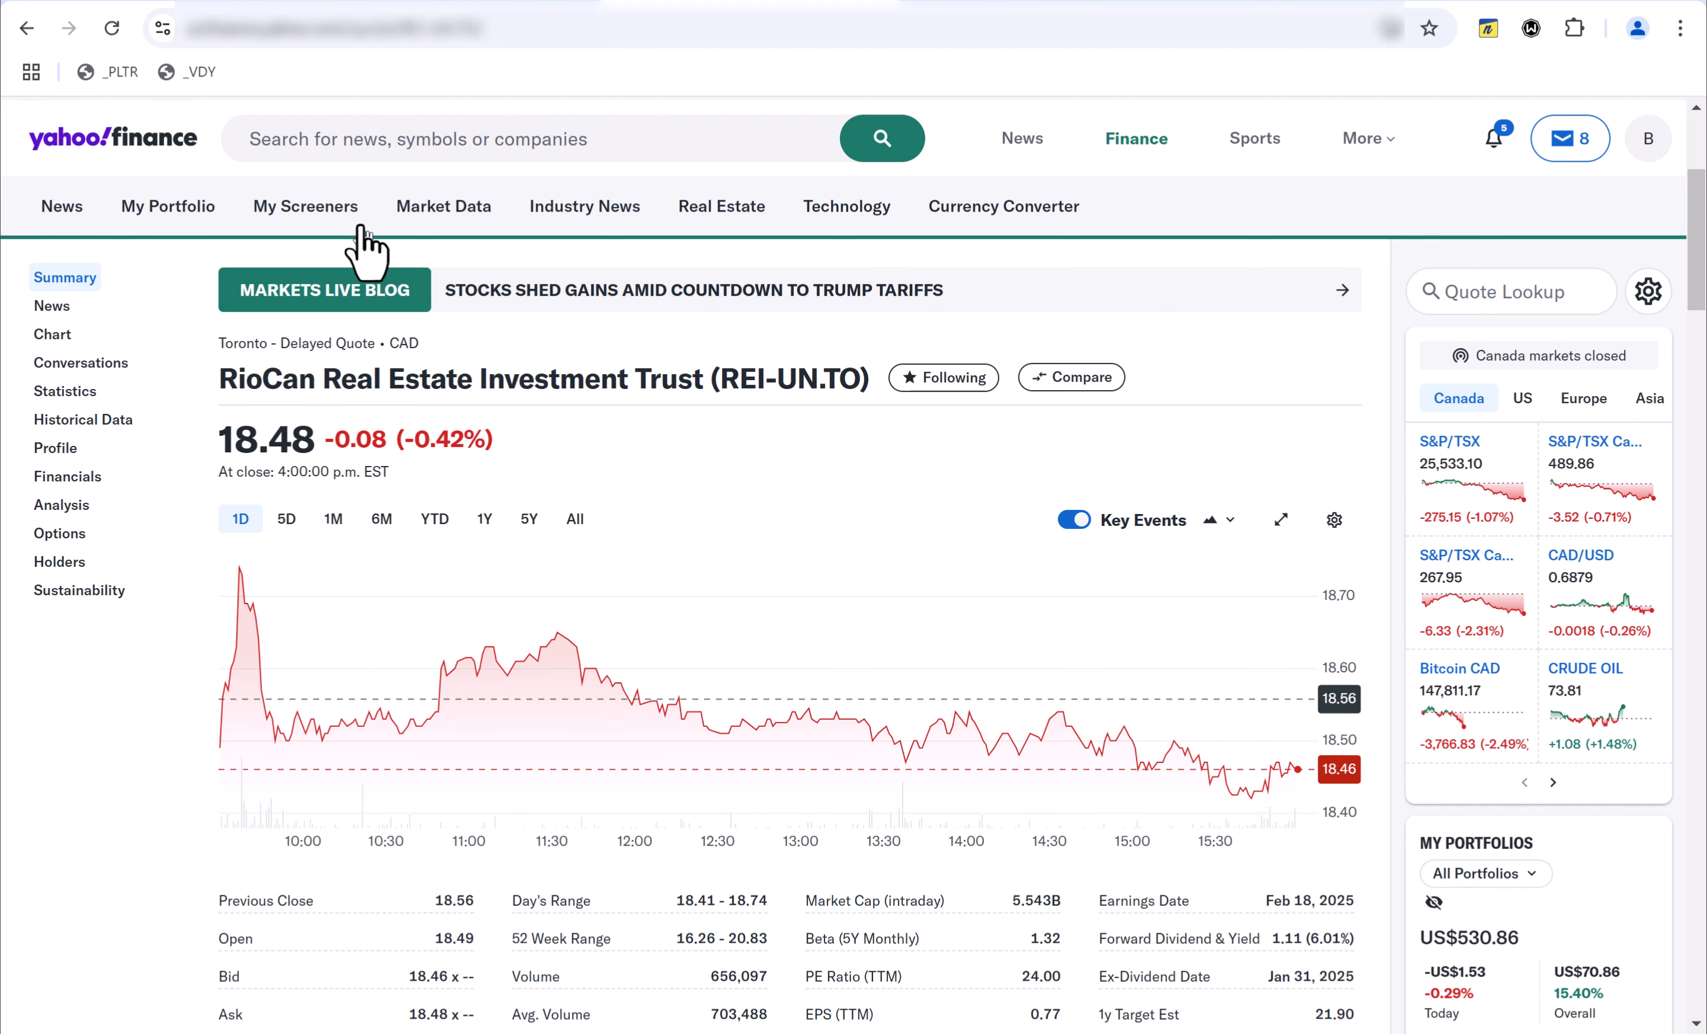
- Color the TSE:REI.UN Current Price in cell H17 of the portfolio sheet blue
{"action": "left_click", "coordinate": [237, 7]}
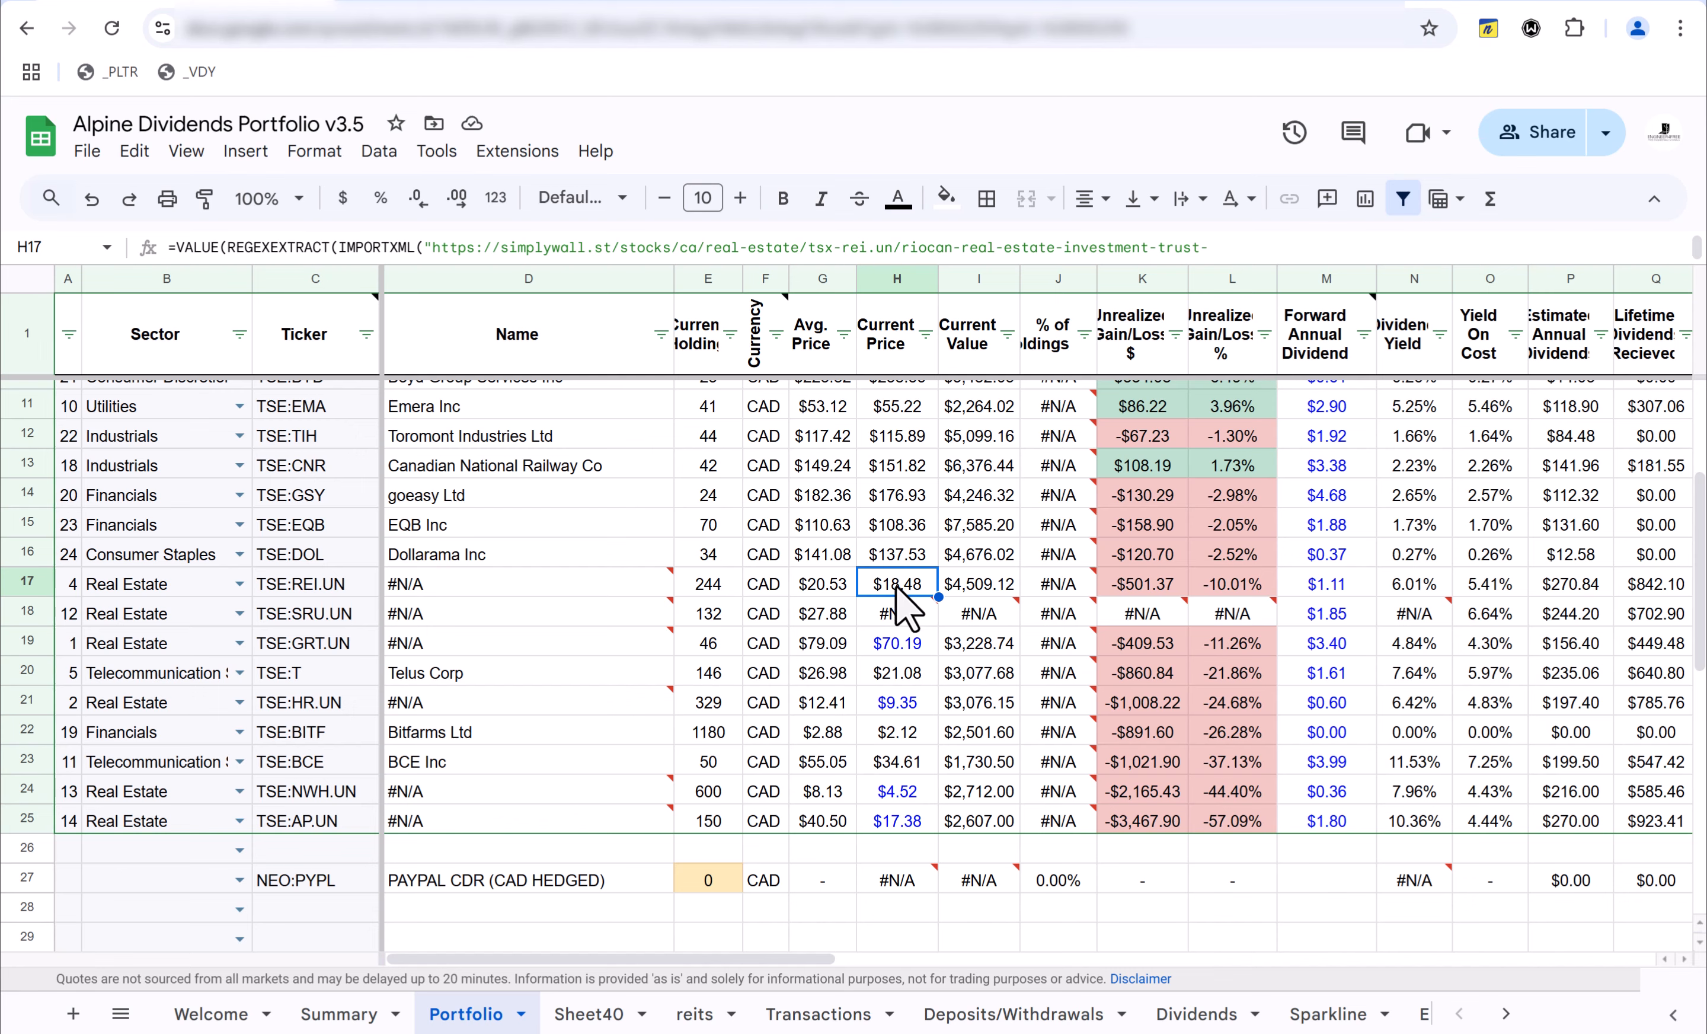
{"action": "left_click", "coordinate": [912, 629]}
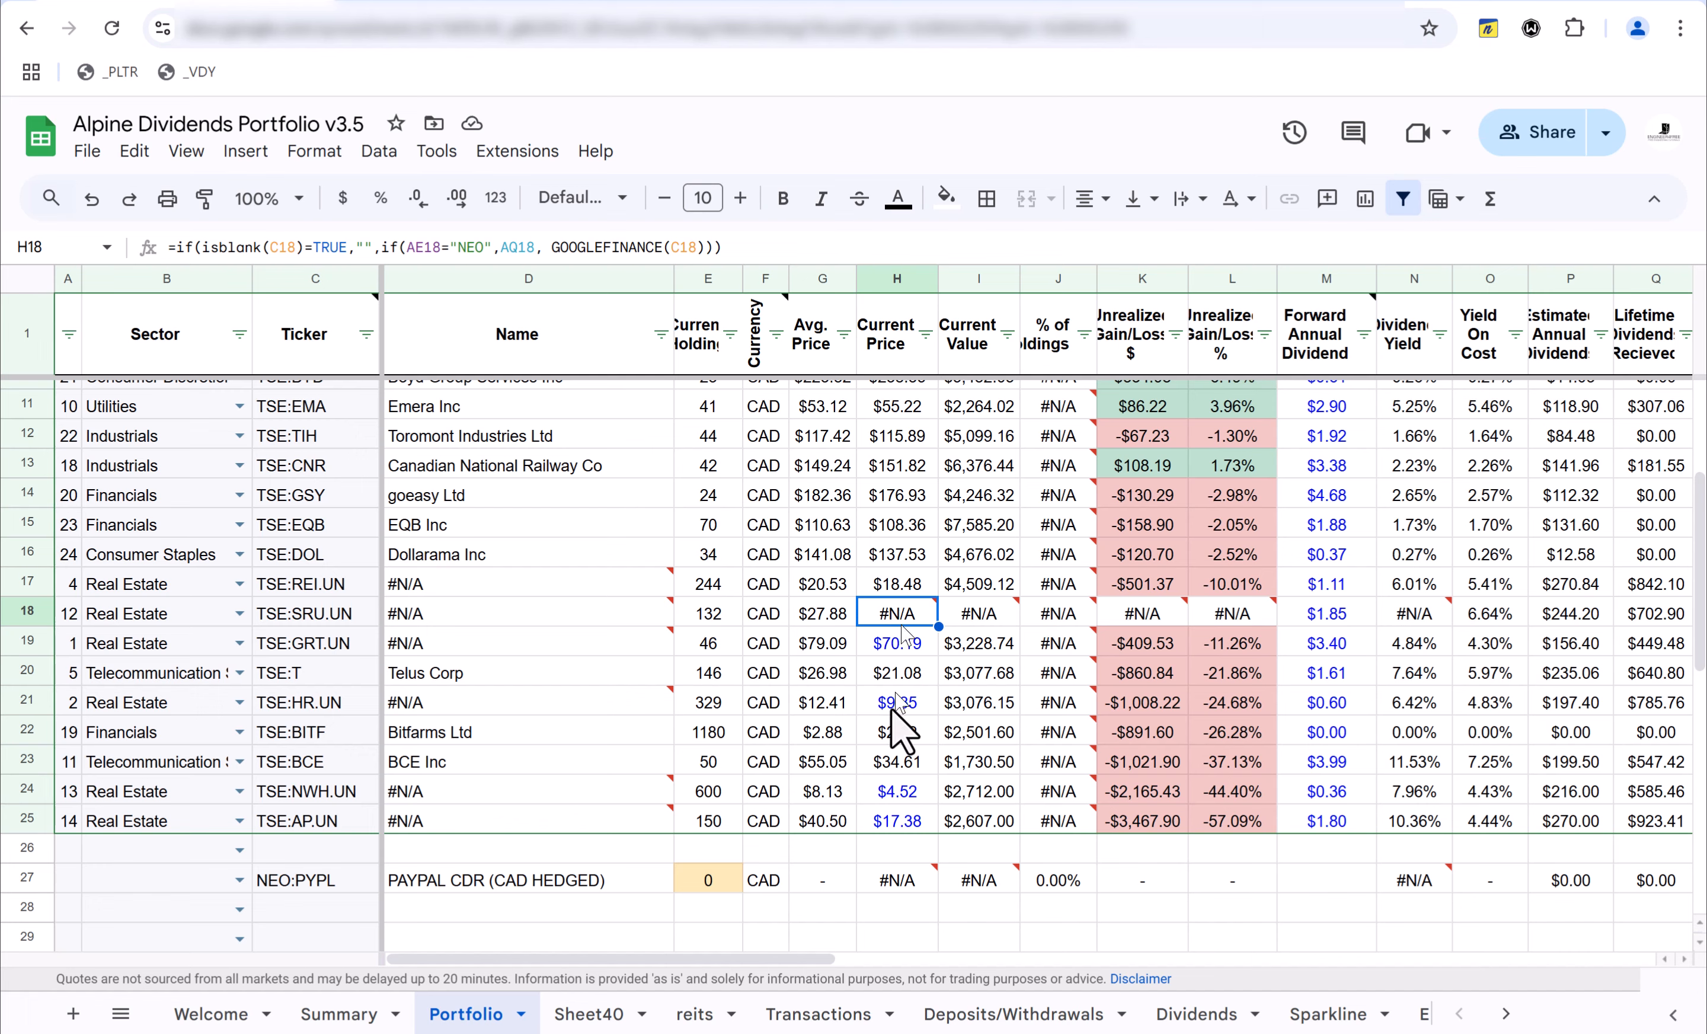
{"action": "left_click", "coordinate": [901, 589]}
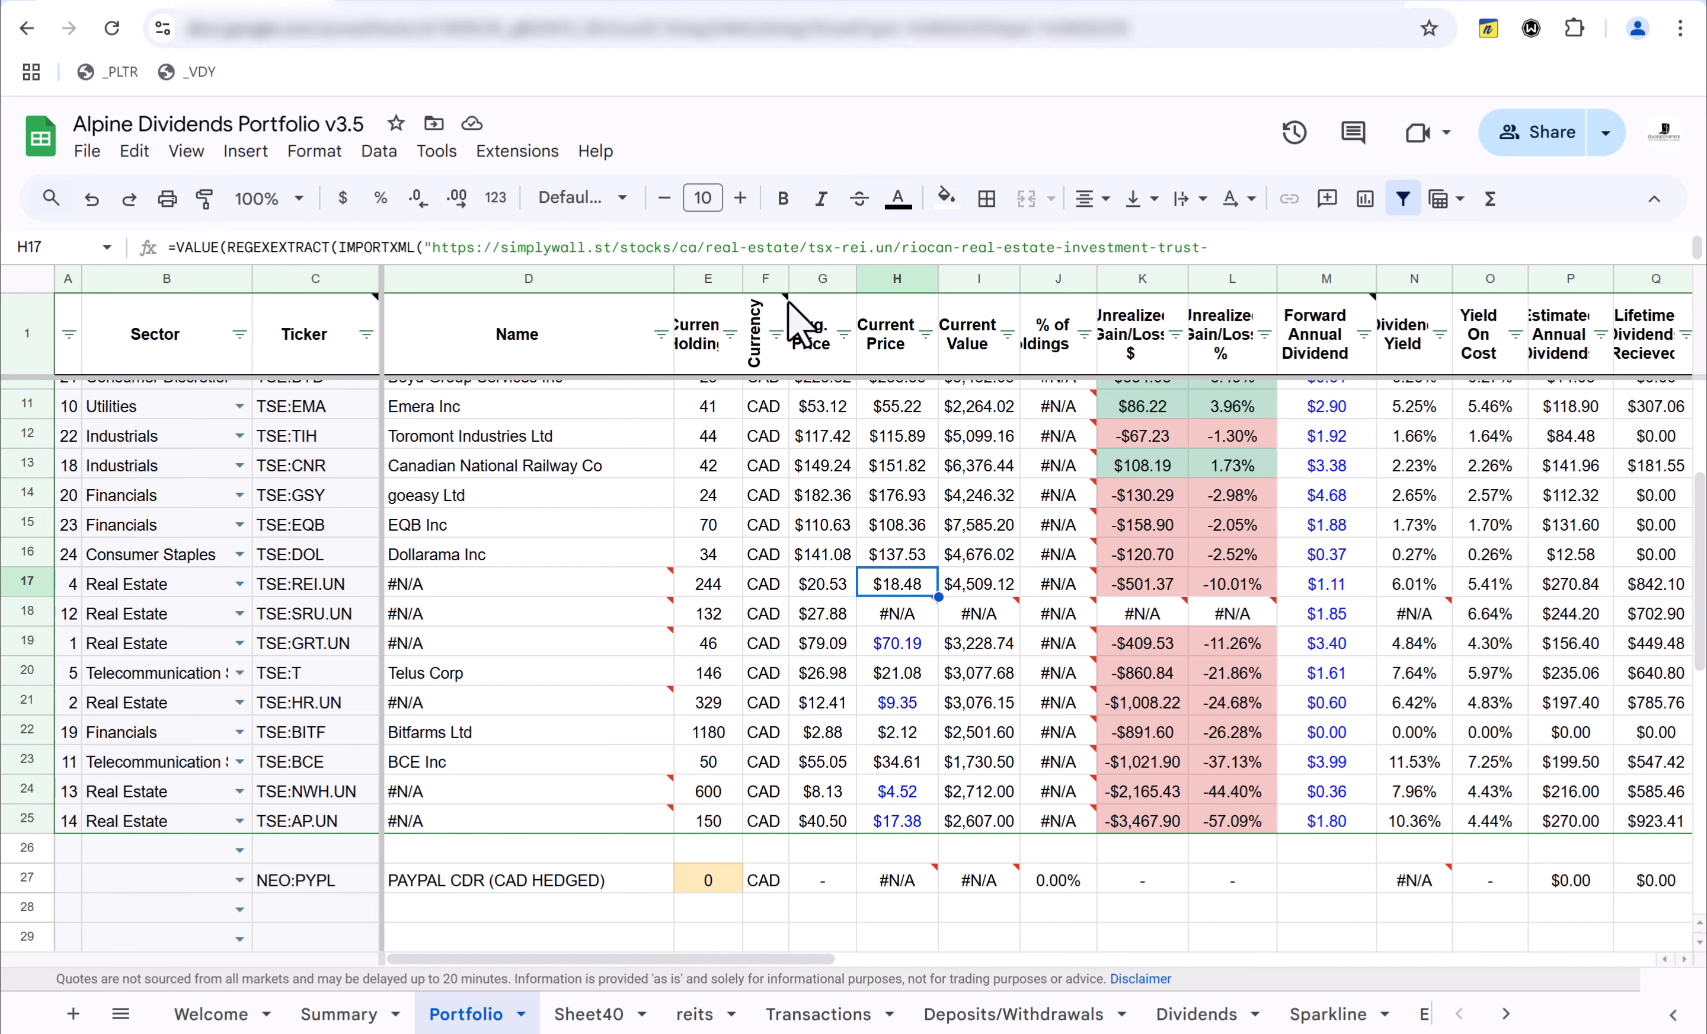
{"action": "left_click", "coordinate": [898, 200]}
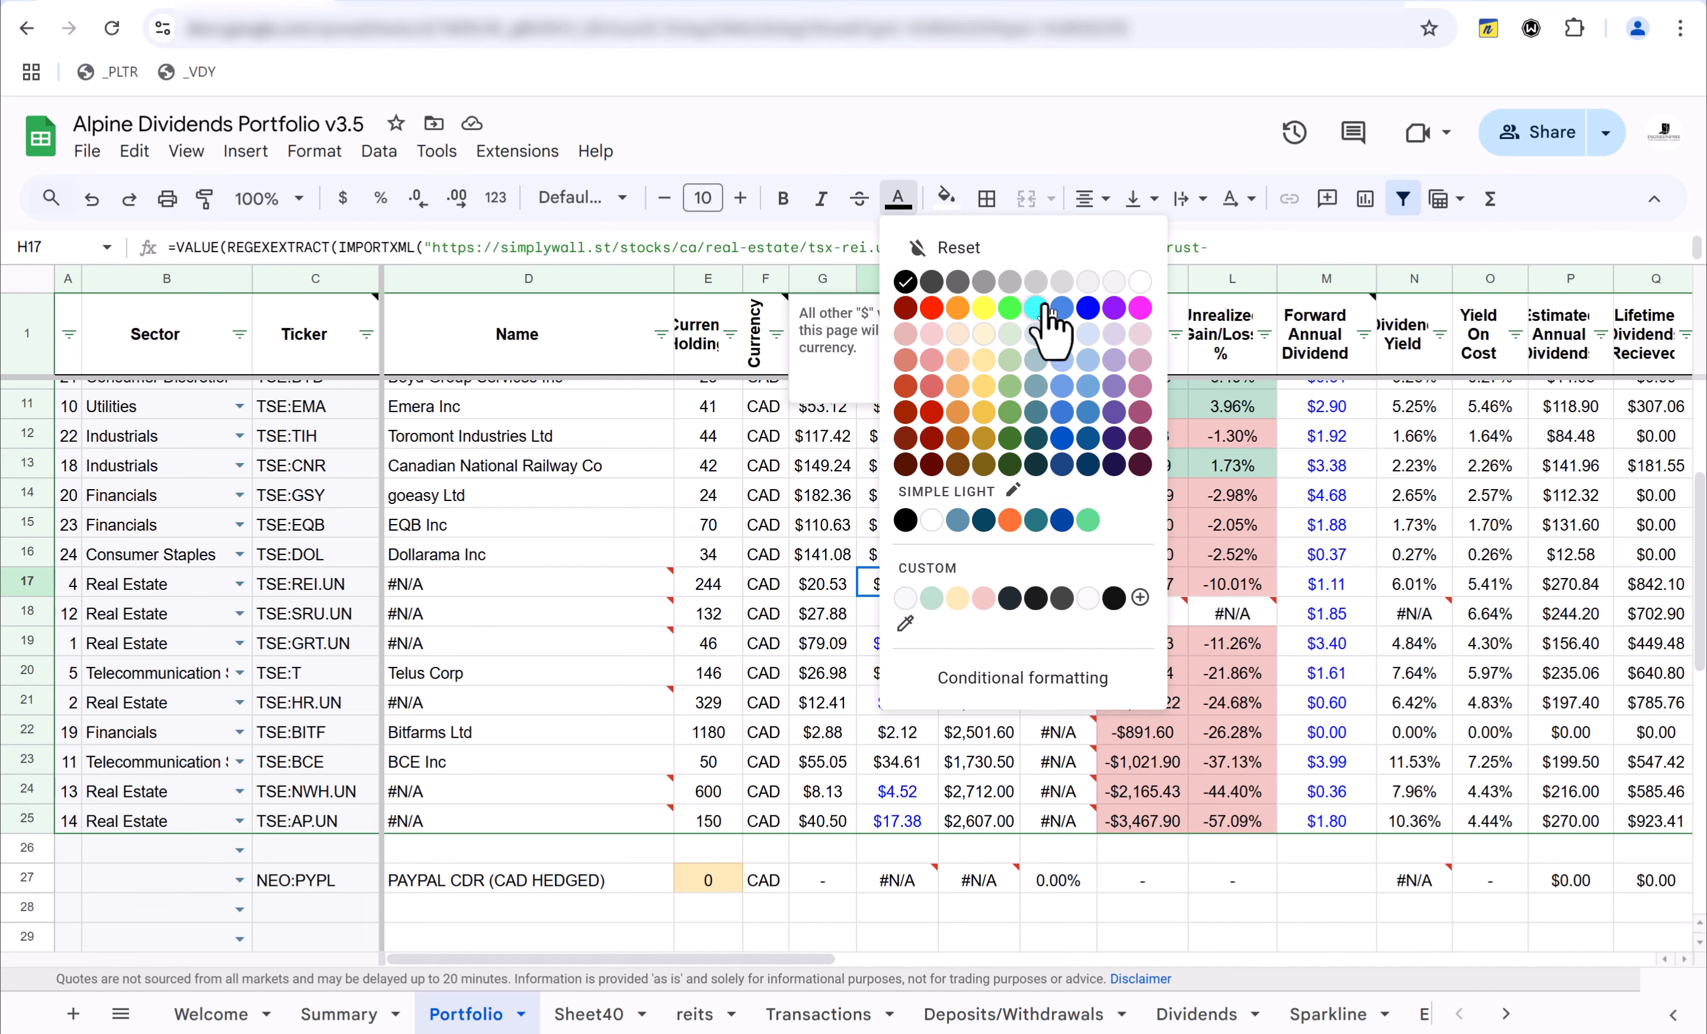
{"action": "left_click", "coordinate": [1089, 307]}
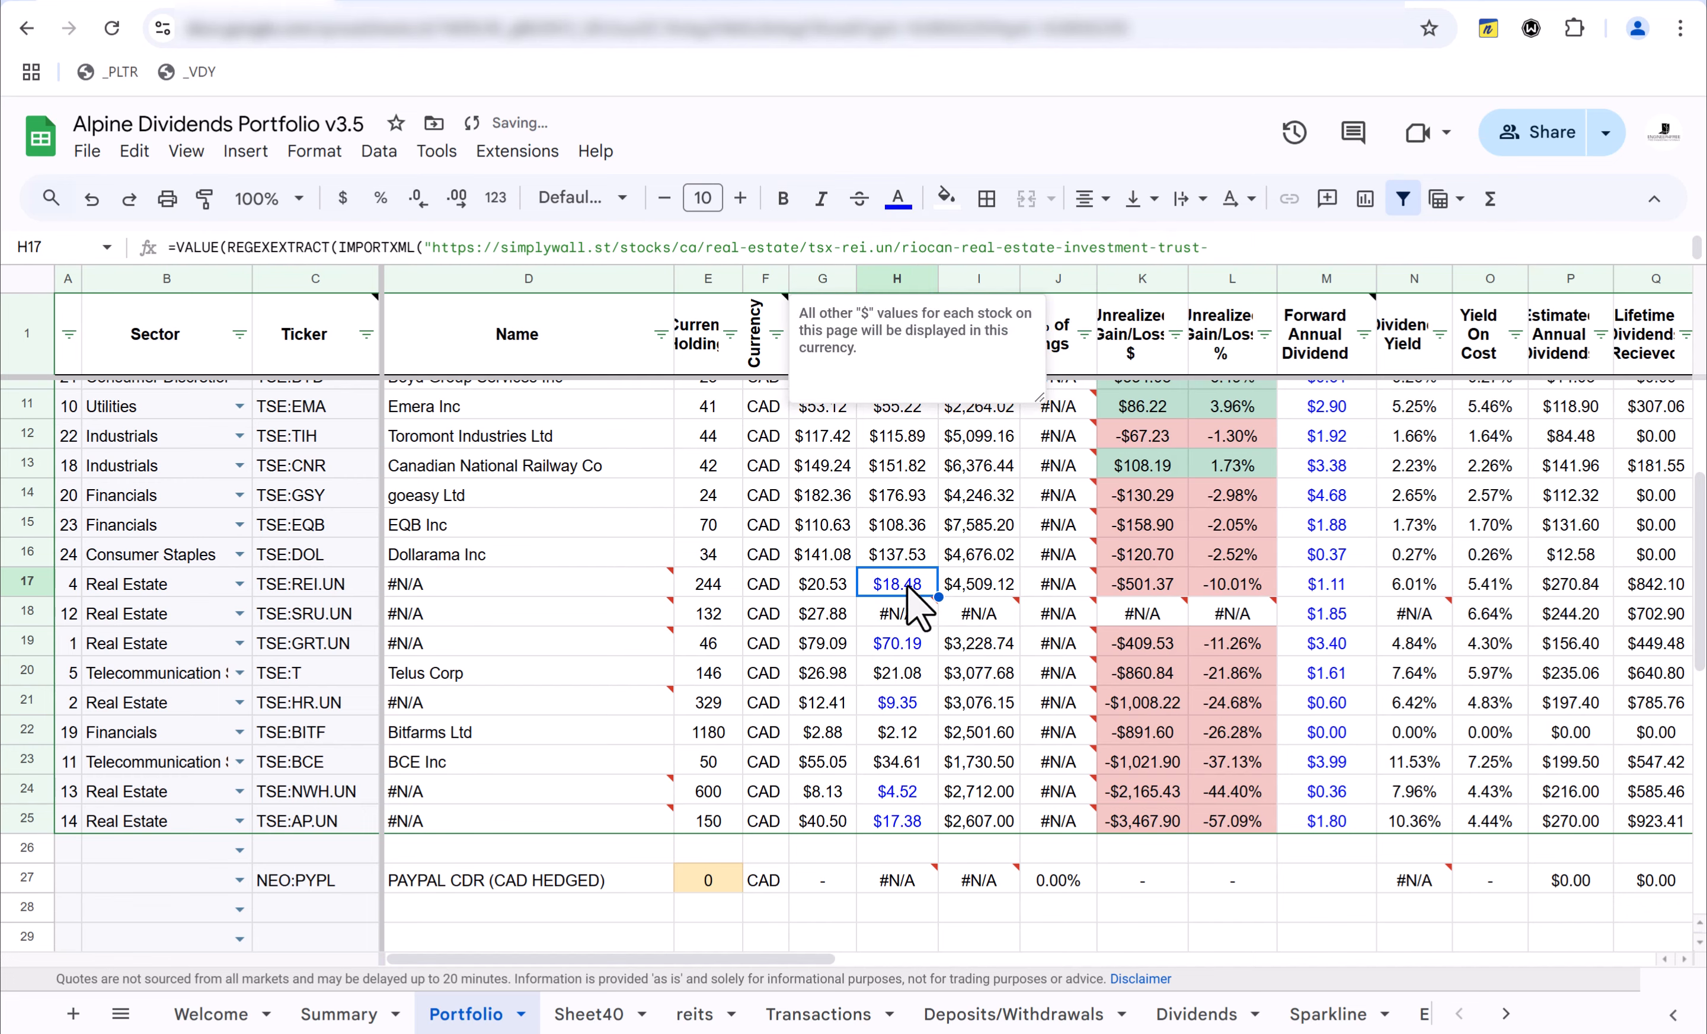
- Compare the Current Price formulas of the black-text holdings in H14 to H16 with the REI.UN formula in H17
{"action": "left_click", "coordinate": [909, 553]}
{"action": "key", "text": "Up"}
{"action": "key", "text": "Up"}
{"action": "key", "text": "Up"}
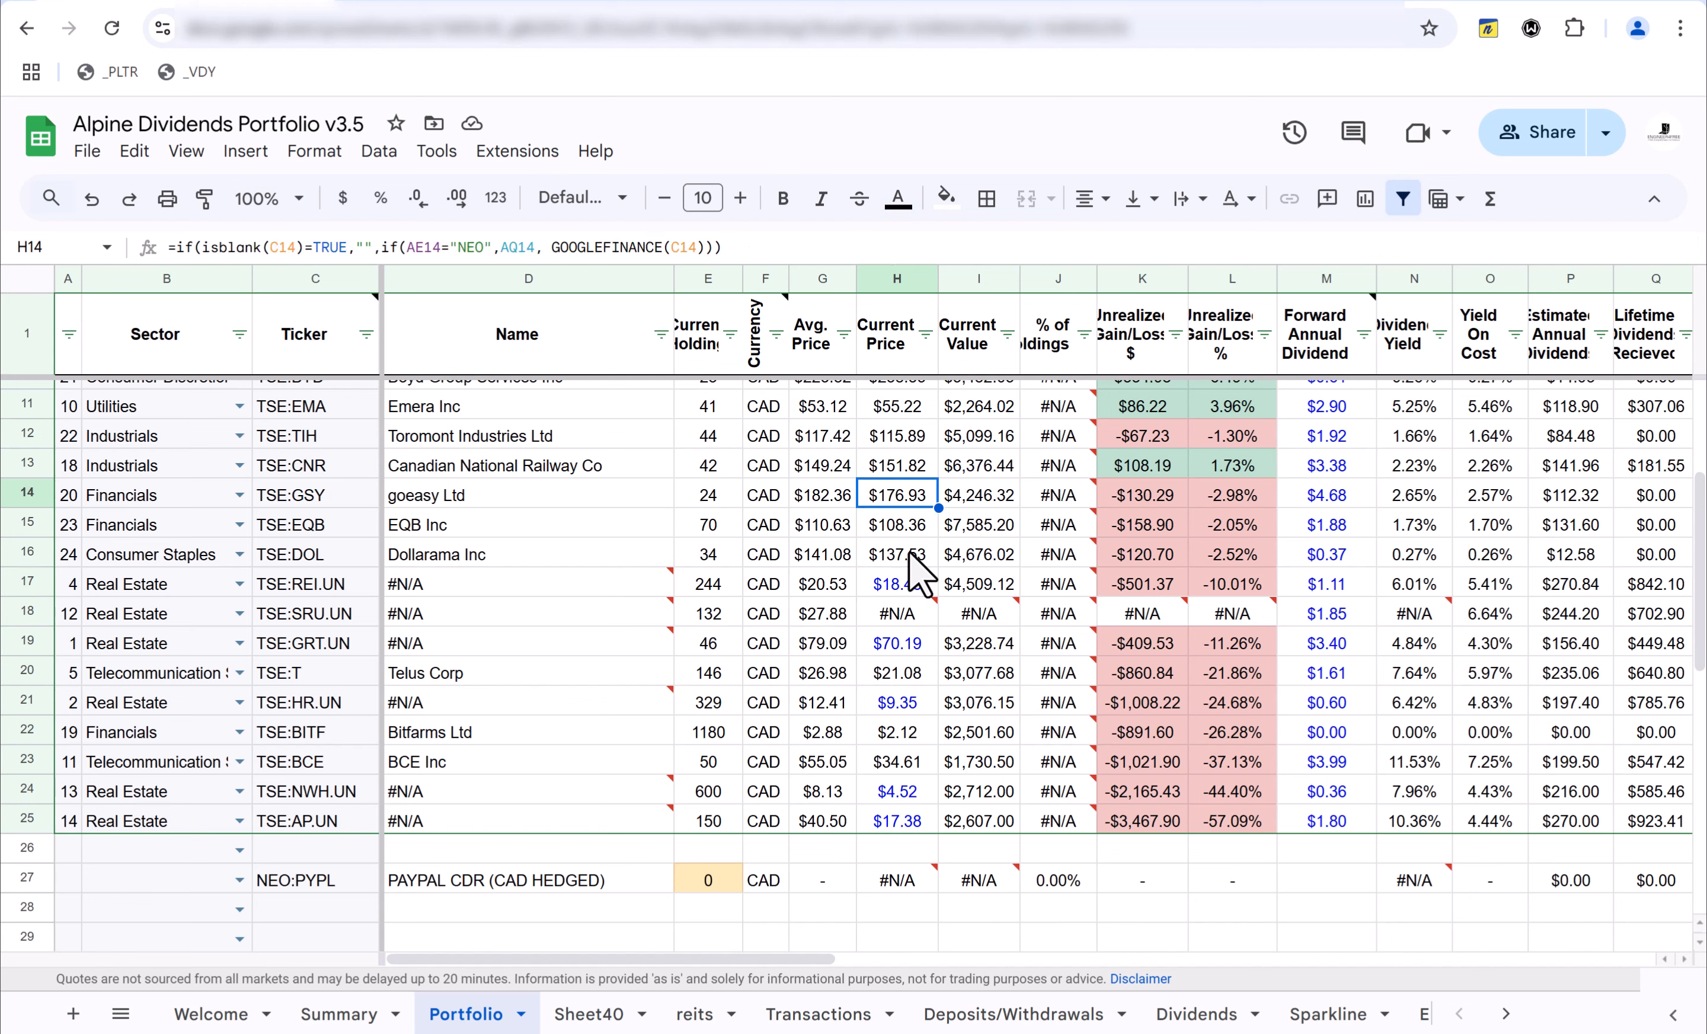
{"action": "key", "text": "Down"}
{"action": "key", "text": "Down"}
{"action": "key", "text": "Down"}
{"action": "key", "text": "Down"}
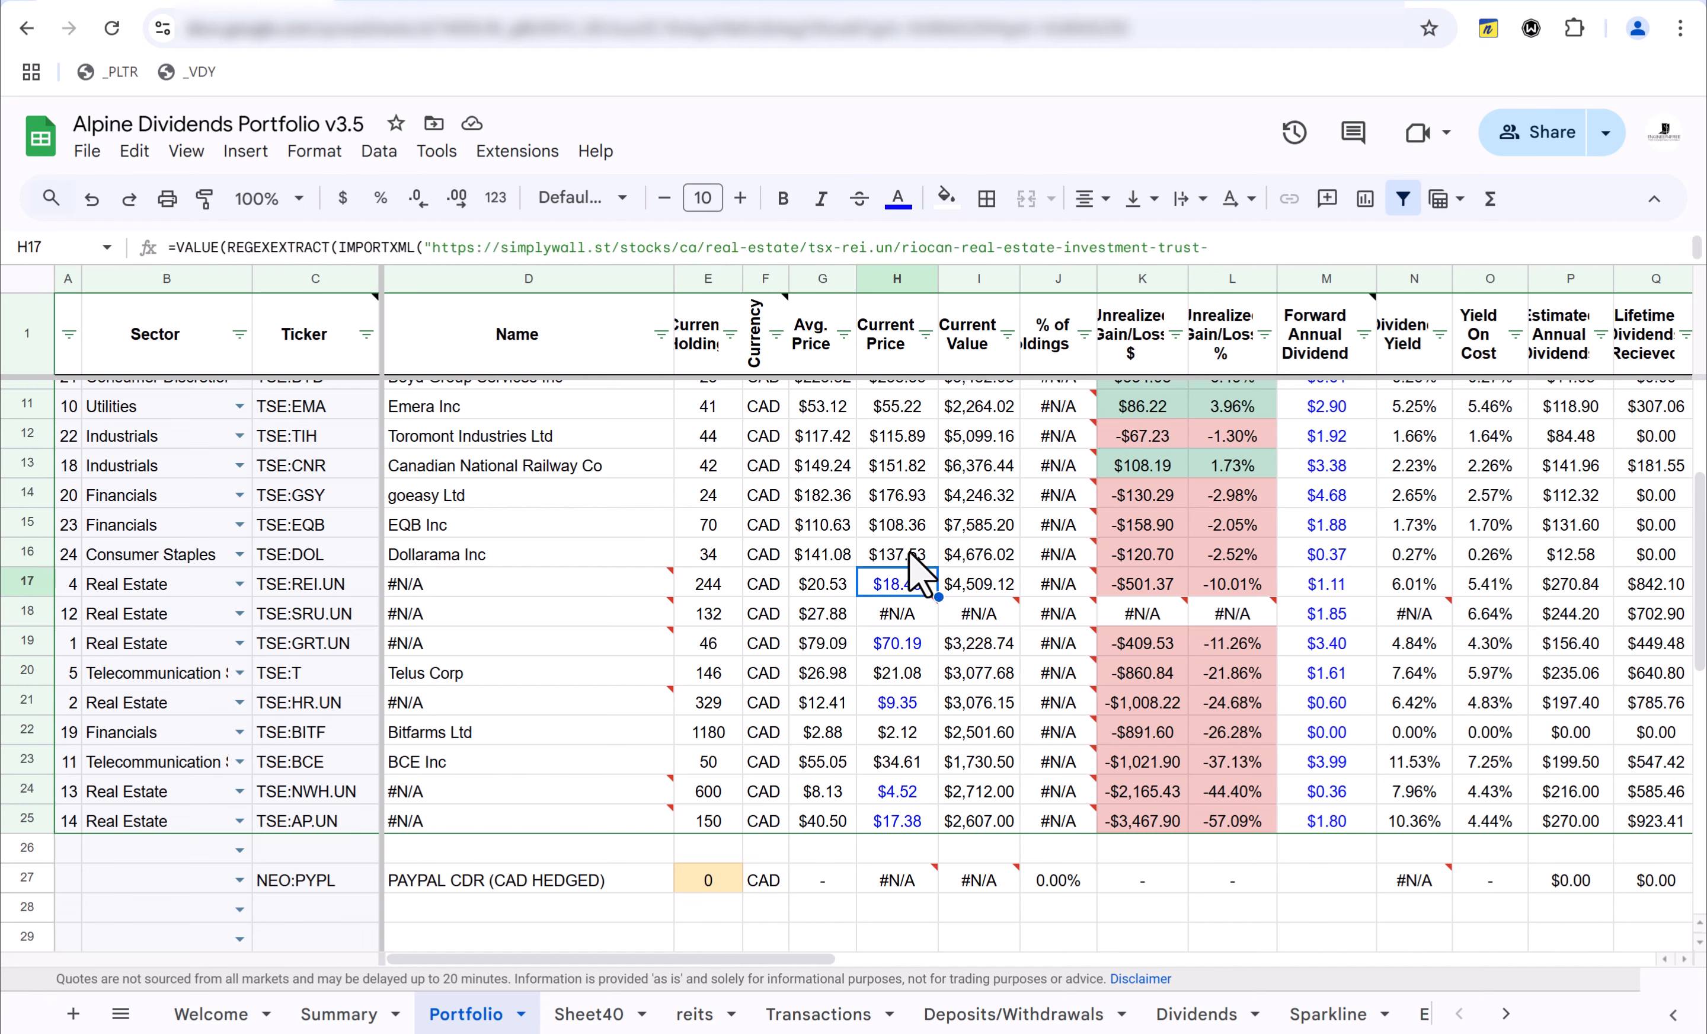
{"action": "key", "text": "Up"}
{"action": "key", "text": "Down"}
- Examine the formulas behind the blue Current Price cells of GRT.UN, HR.UN, NWH.UN and AP.UN
{"action": "mouse_move", "coordinate": [909, 616]}
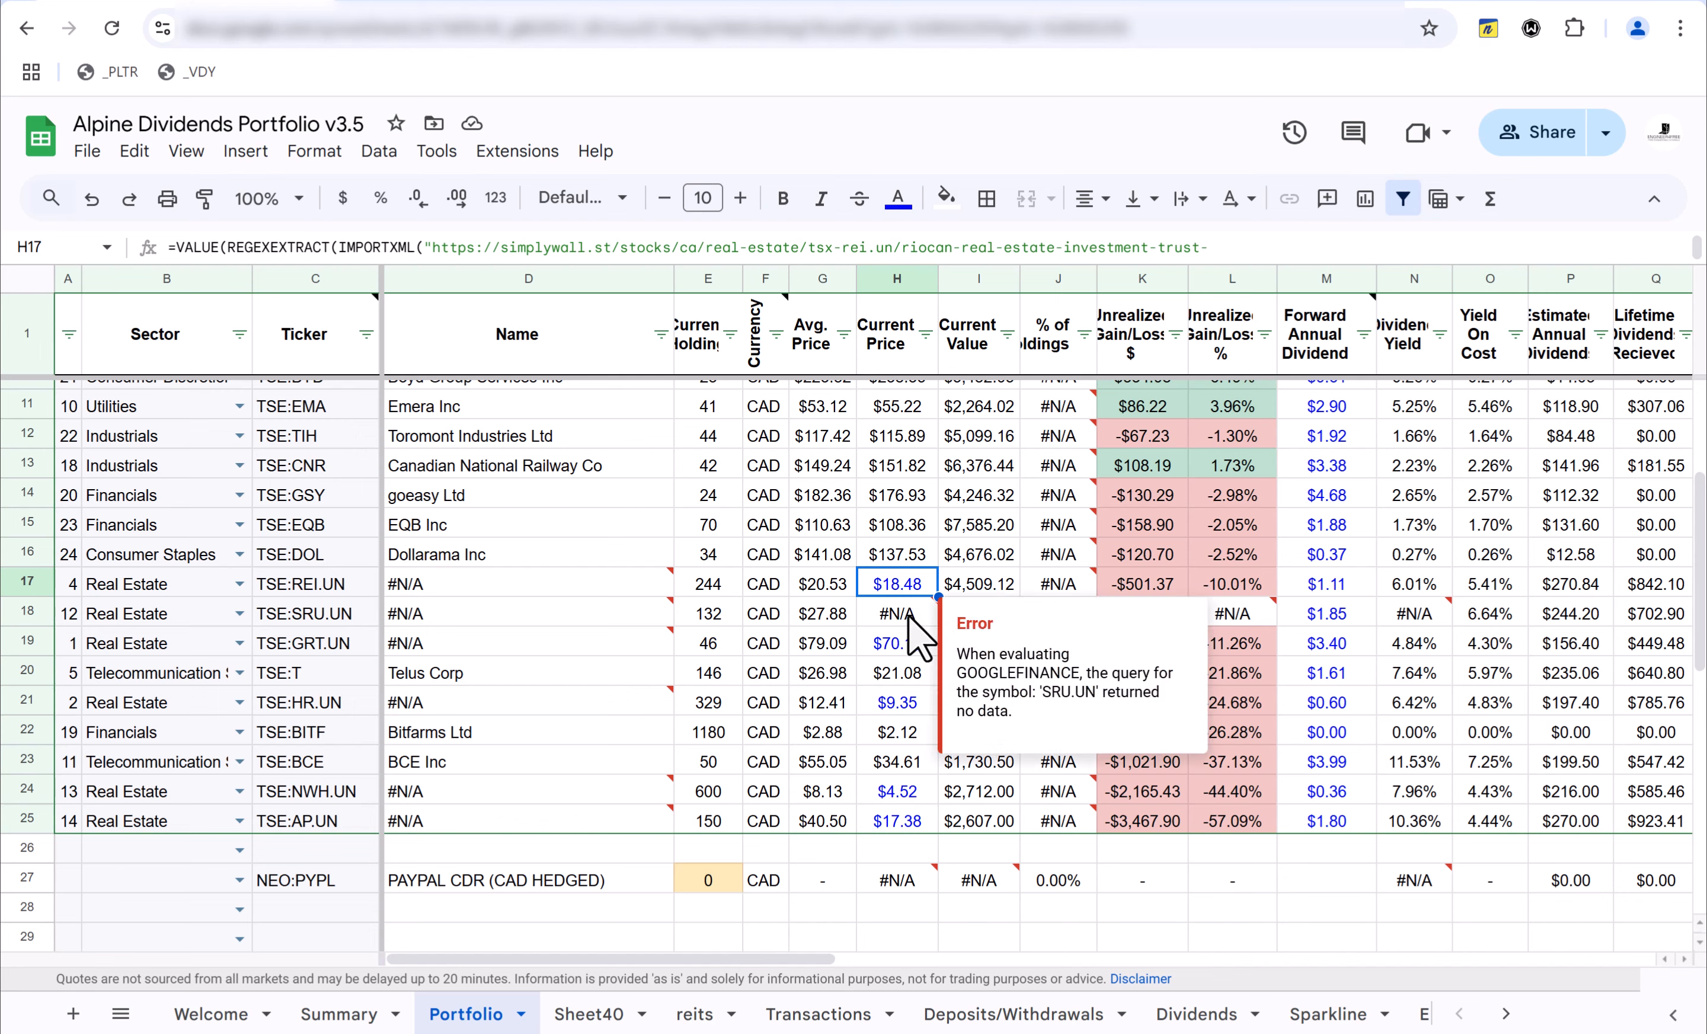
{"action": "left_click", "coordinate": [904, 646]}
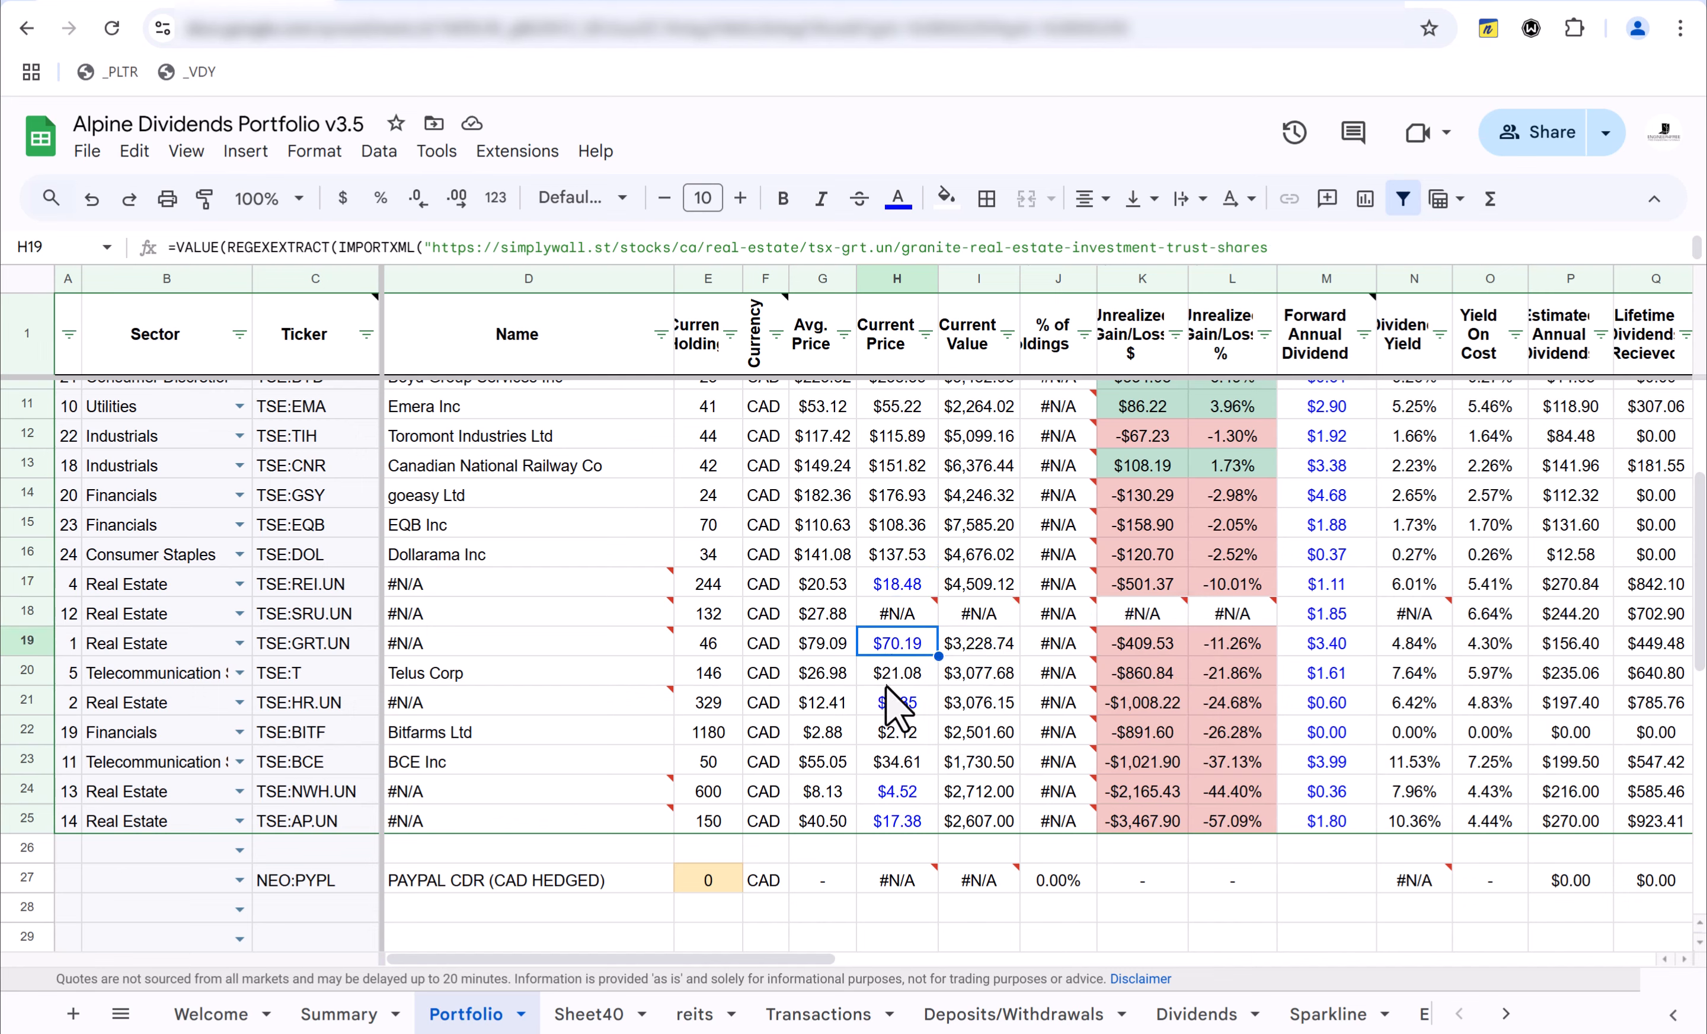
{"action": "left_click", "coordinate": [891, 705]}
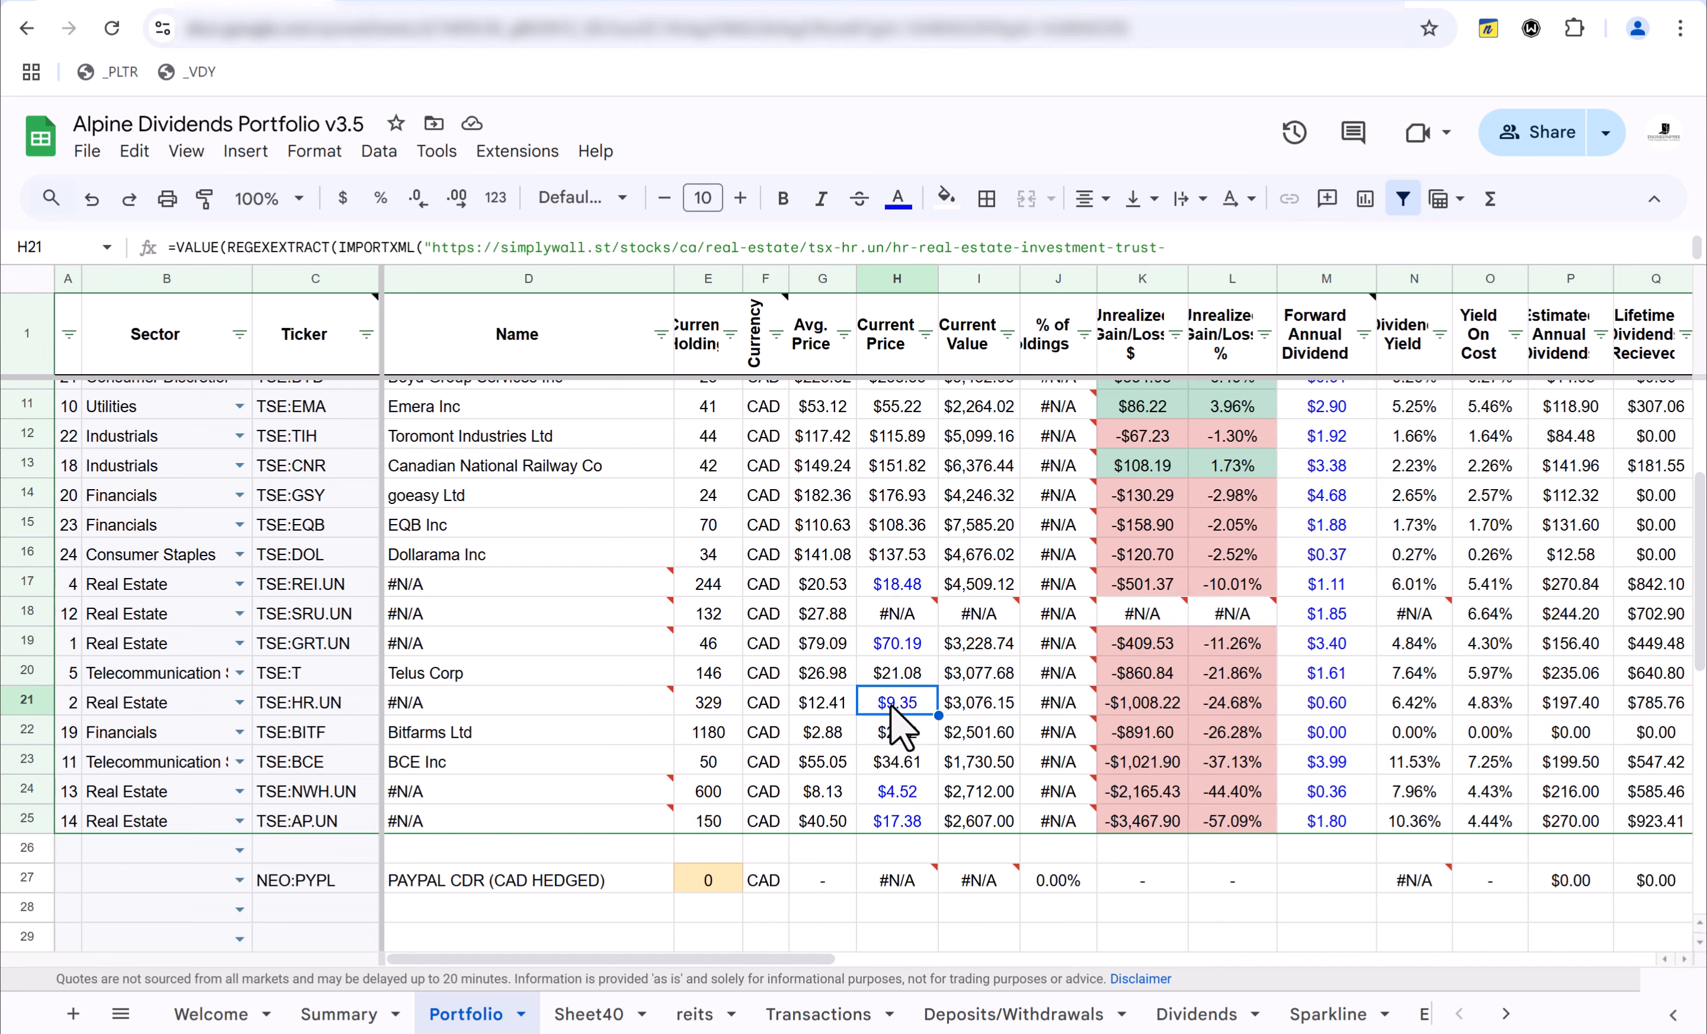
{"action": "left_click", "coordinate": [902, 794]}
{"action": "left_click", "coordinate": [910, 821]}
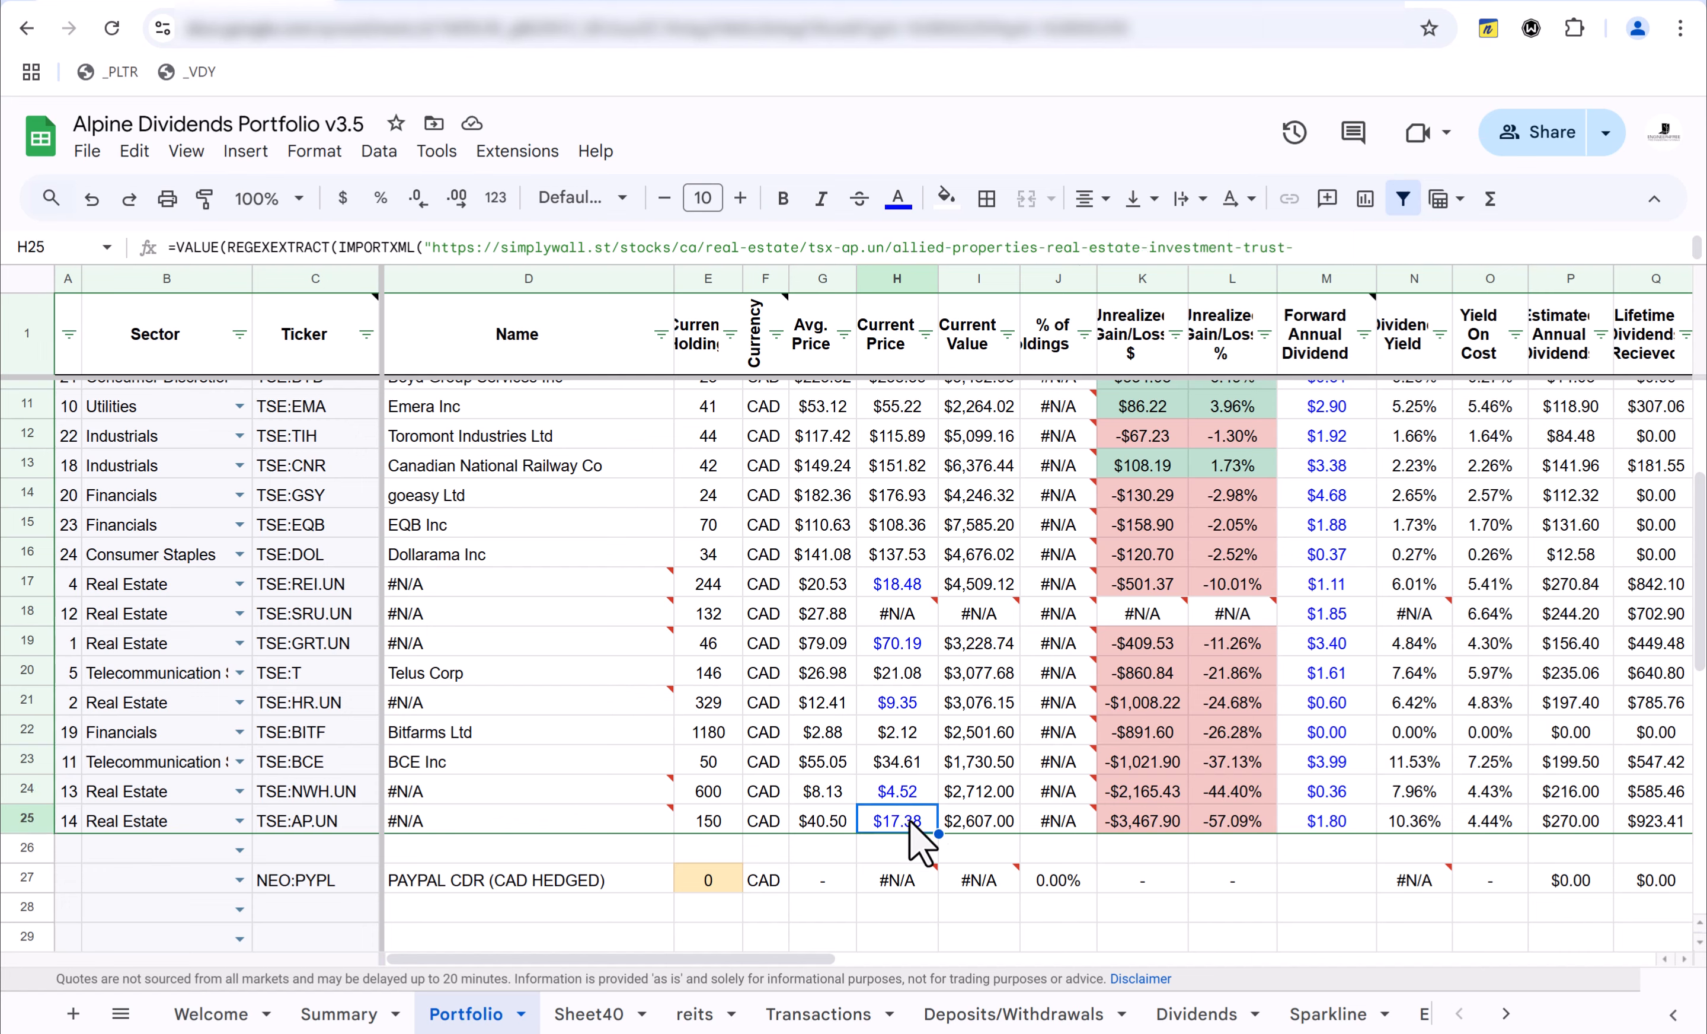
- Select SRU.UN's Current Price cell H18, search Simply Wall St for SRU and open the SmartCentres Real Estate Investment Trust (TSX:SRU.UN) report
{"action": "left_click", "coordinate": [911, 618]}
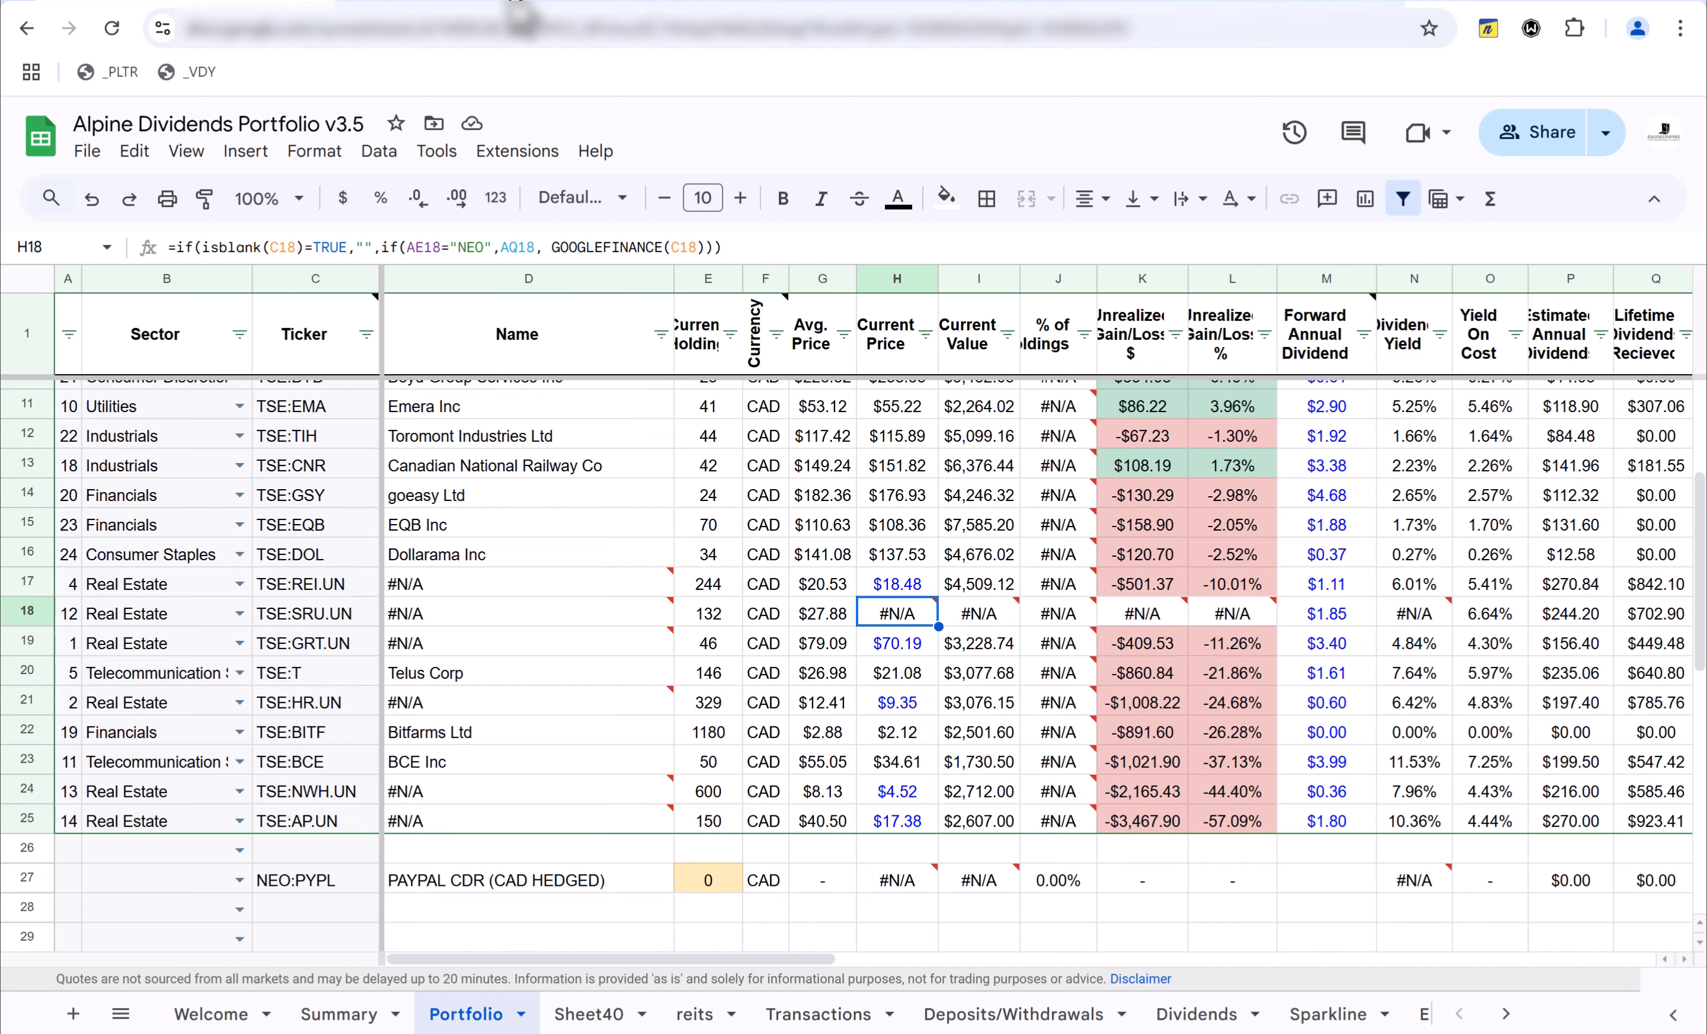
{"action": "left_click", "coordinate": [521, 5]}
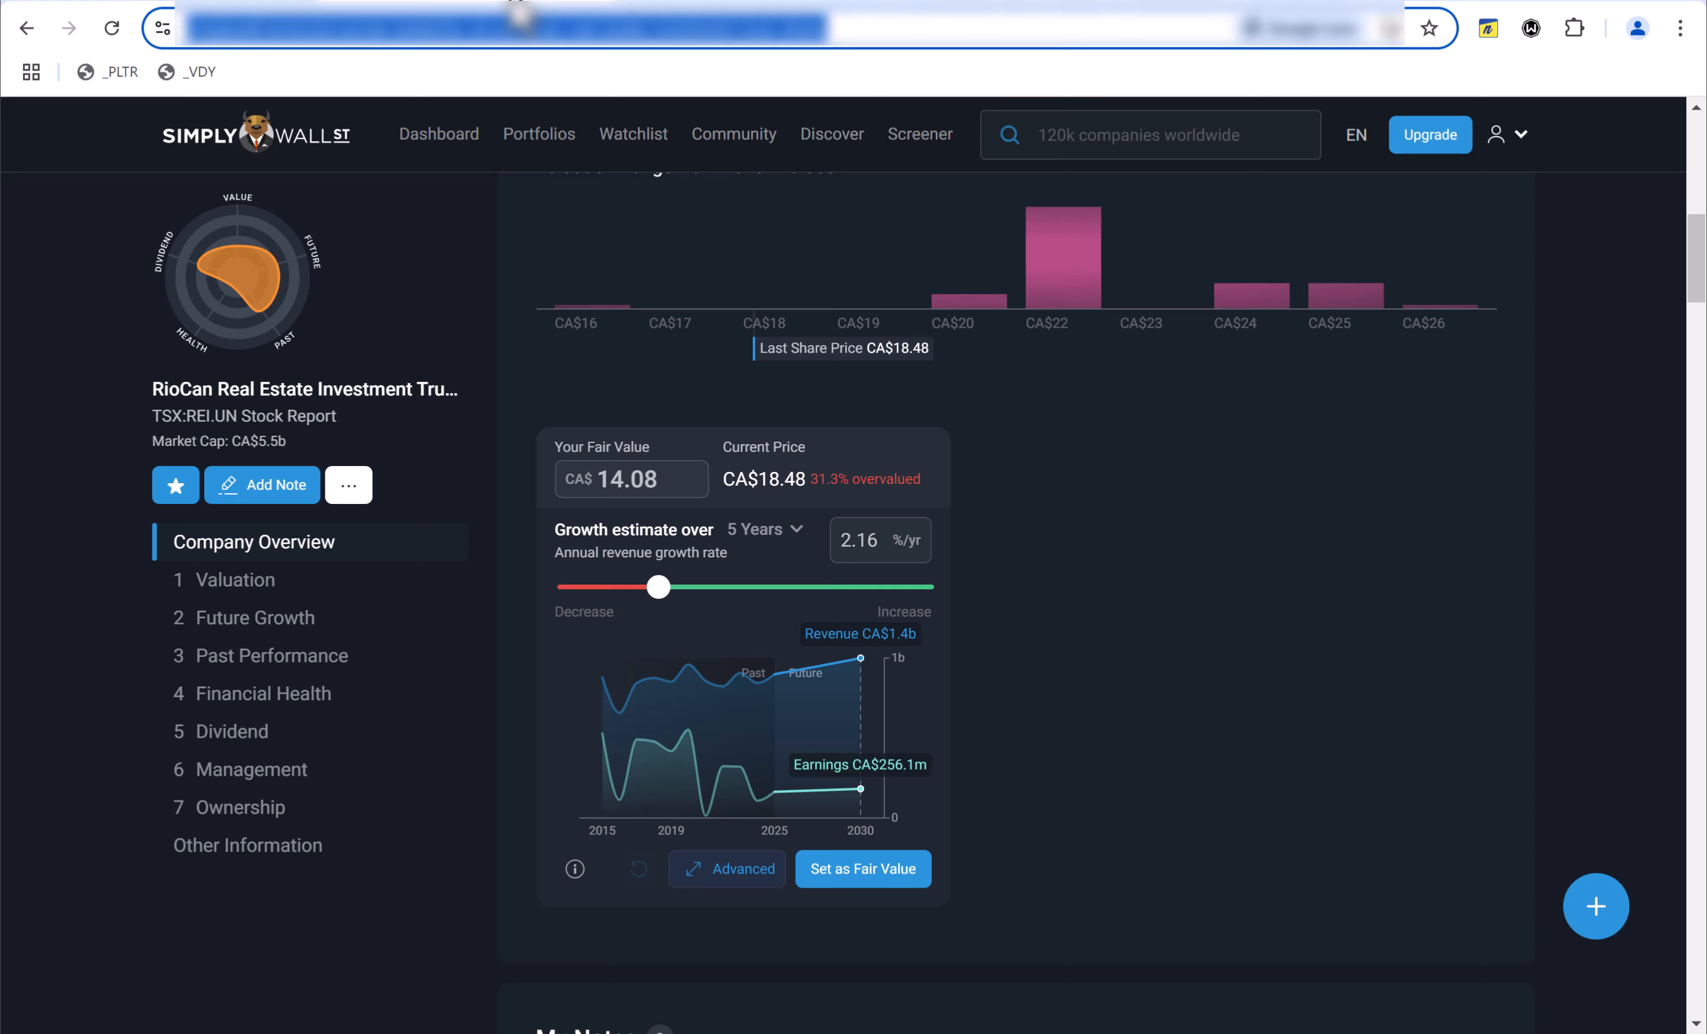
{"action": "left_click", "coordinate": [1116, 150]}
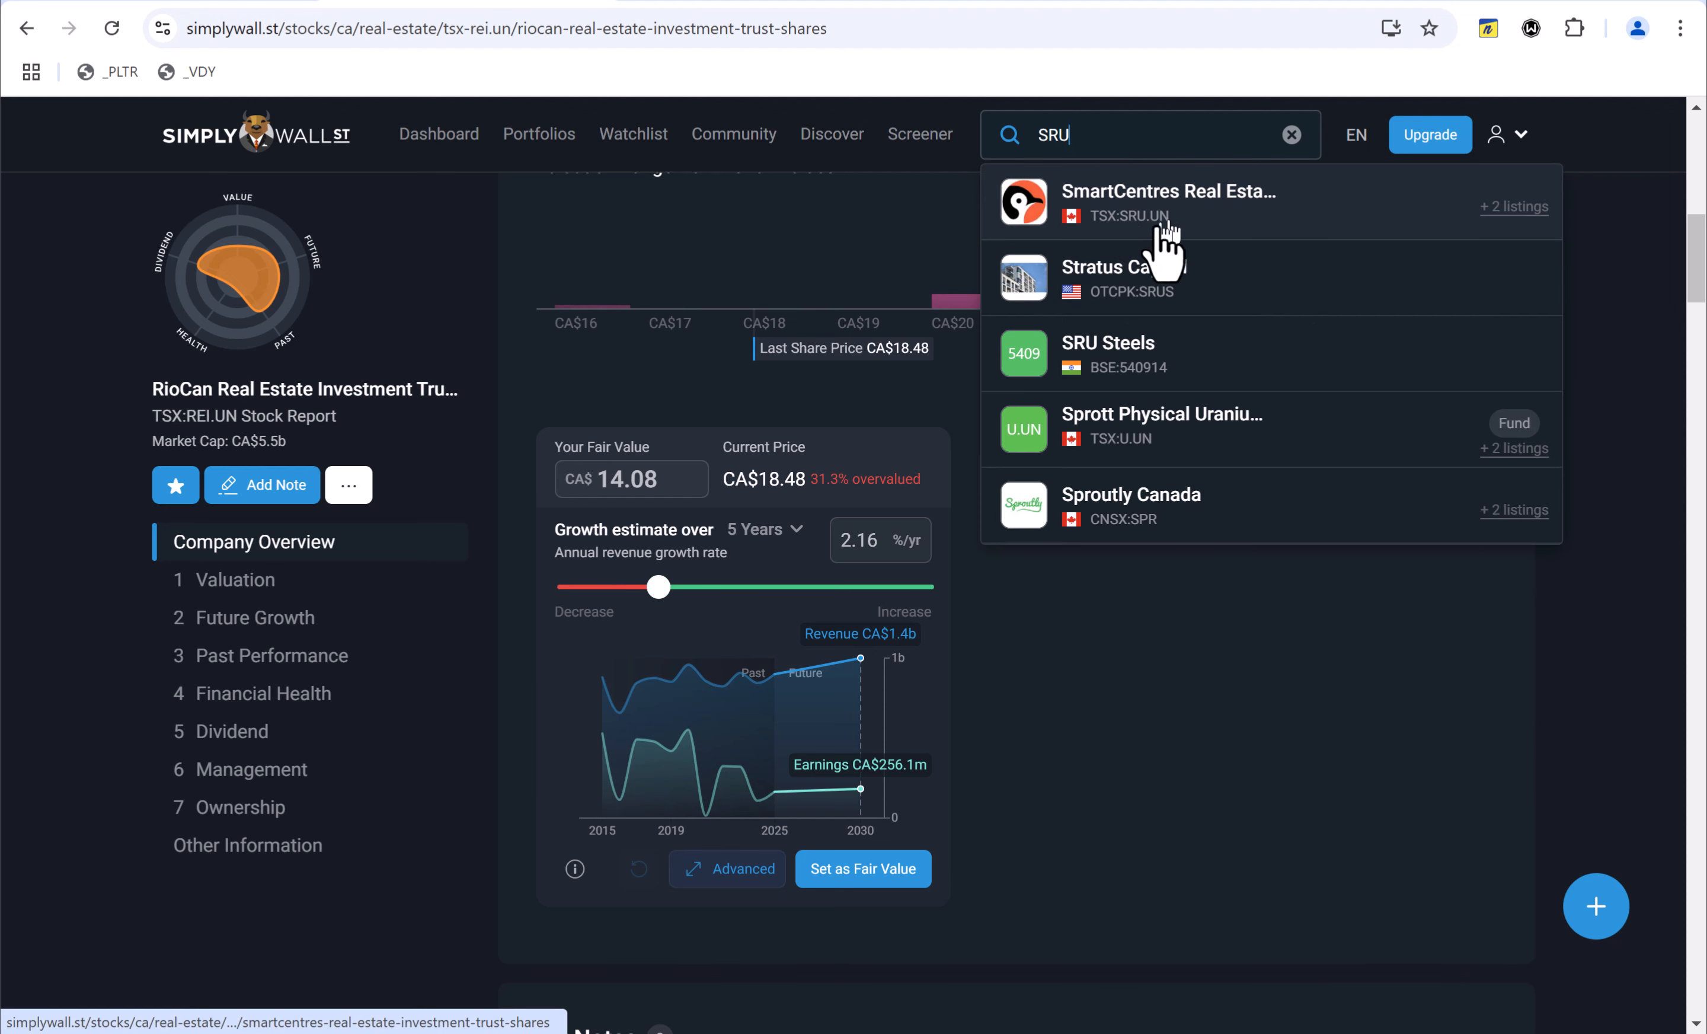
{"action": "left_click", "coordinate": [1130, 218]}
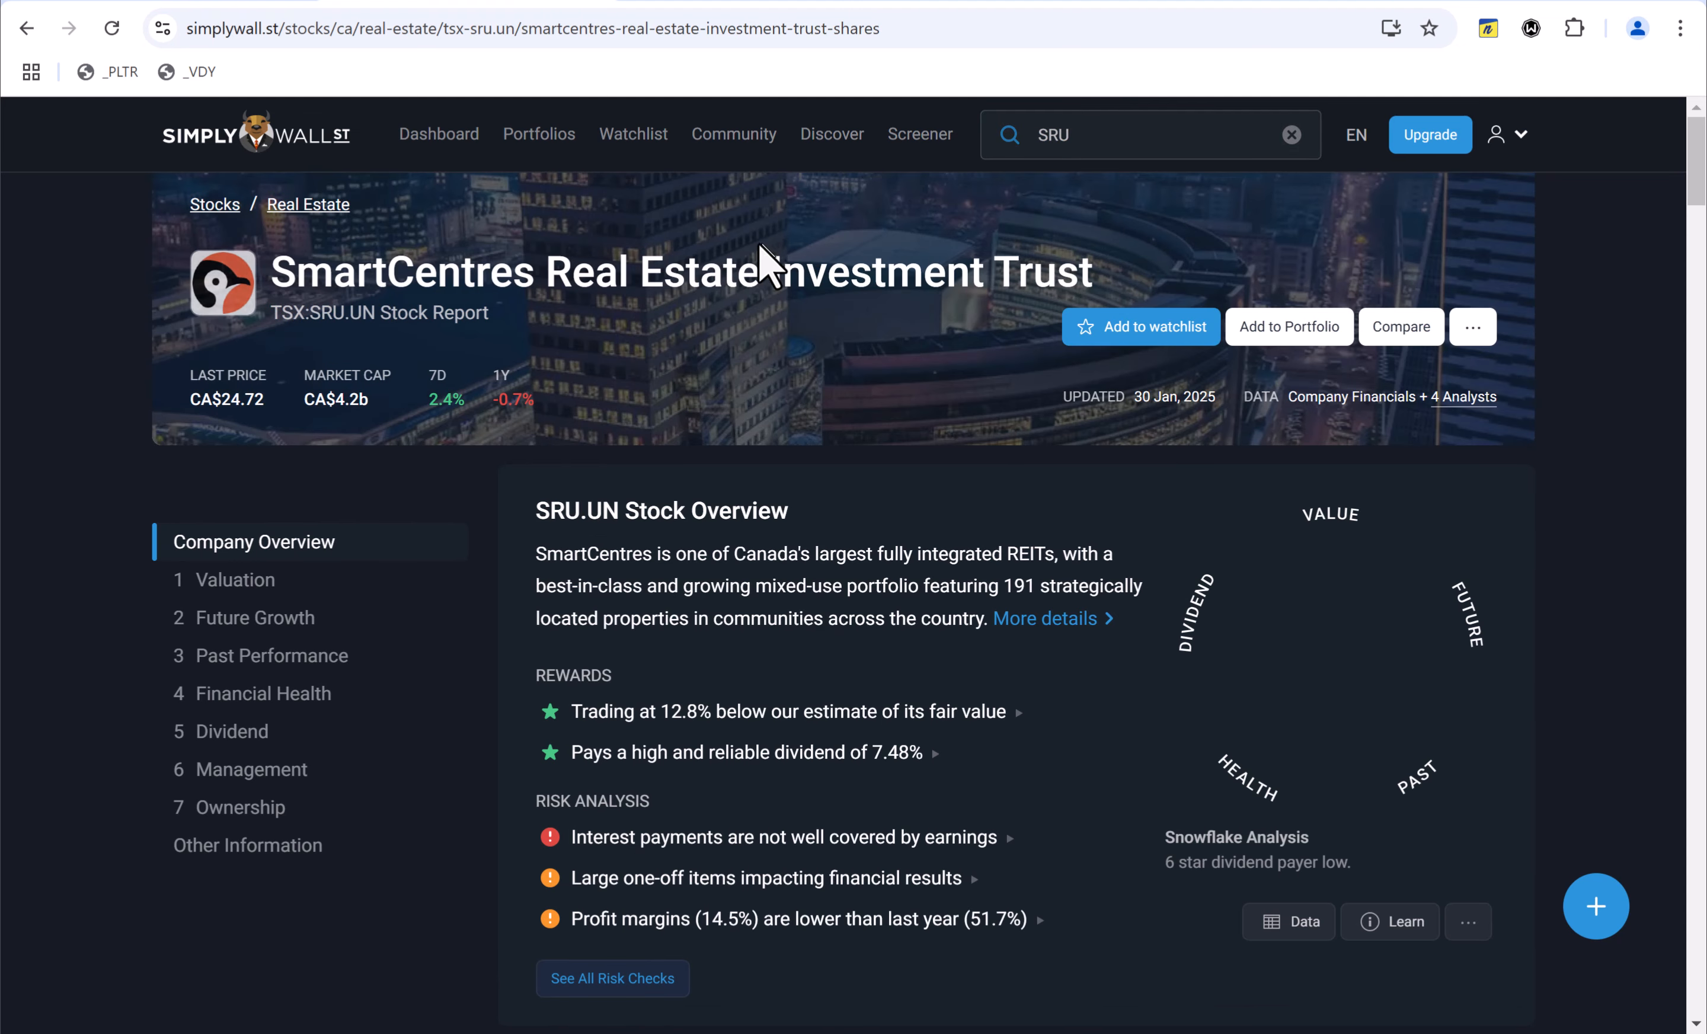
- Copy the SmartCentres report's URL and replace the STEP 1 link in the instructions document with it
{"action": "left_click", "coordinate": [786, 31]}
{"action": "key", "text": "ctrl+c"}
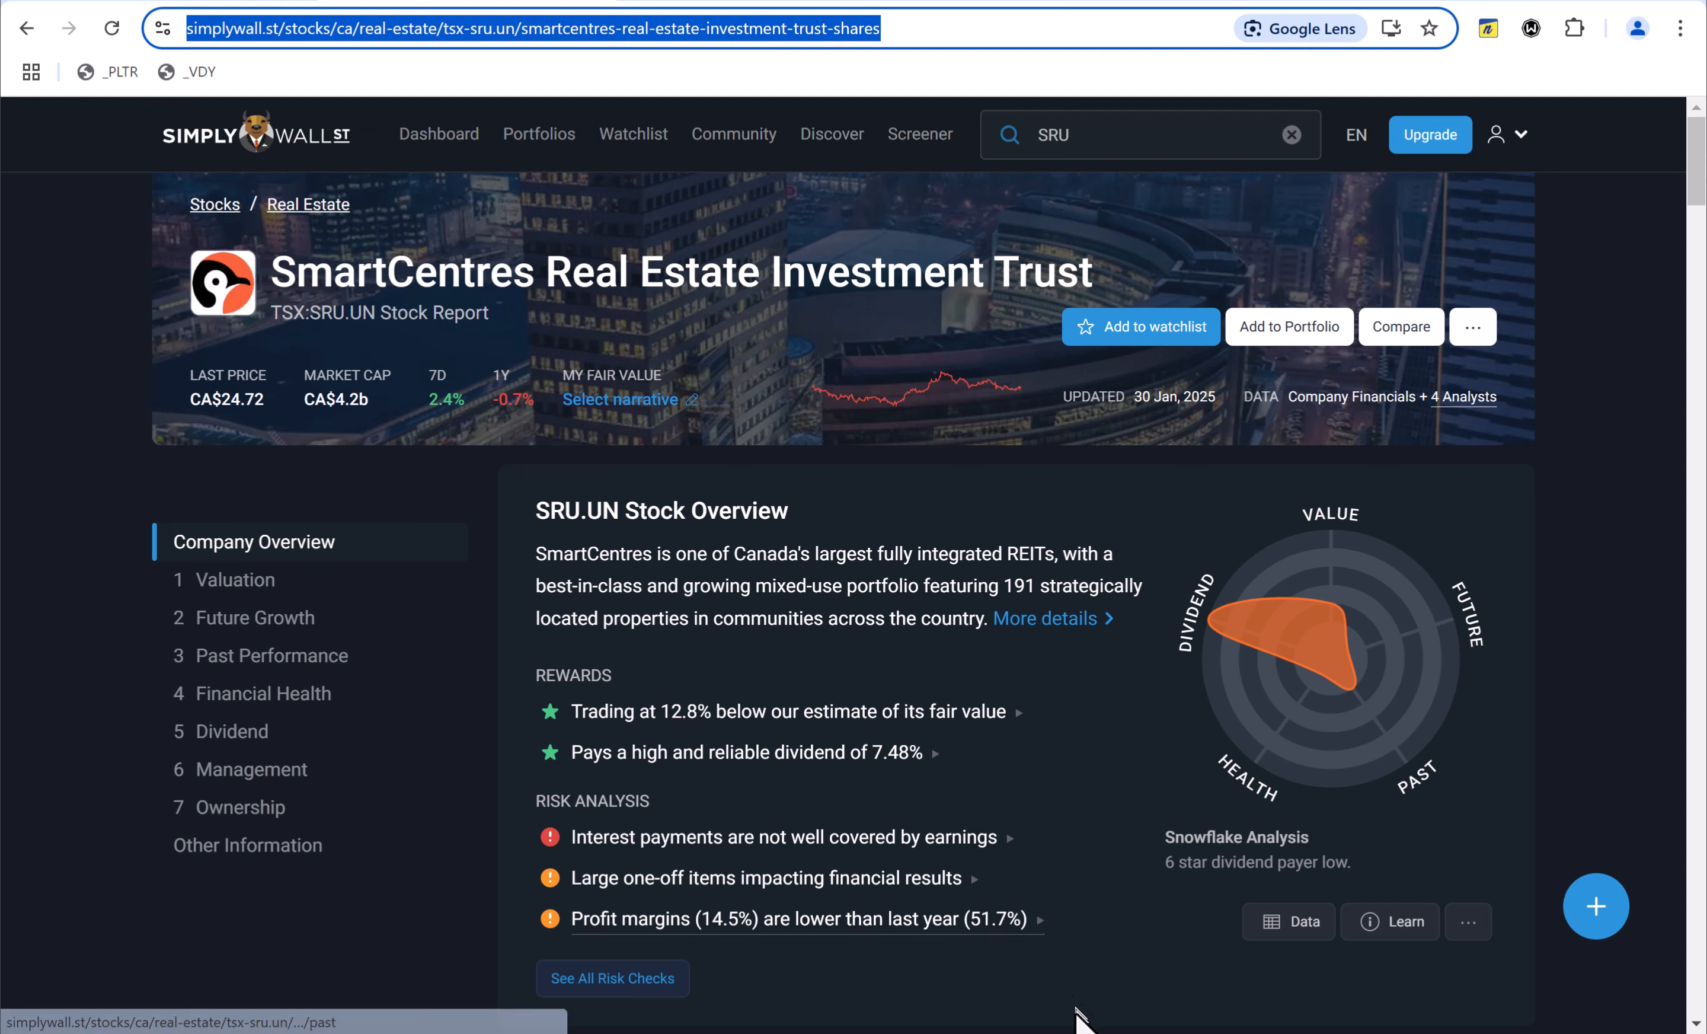
{"action": "key", "text": "alt+Tab"}
{"action": "left_click", "coordinate": [690, 563]}
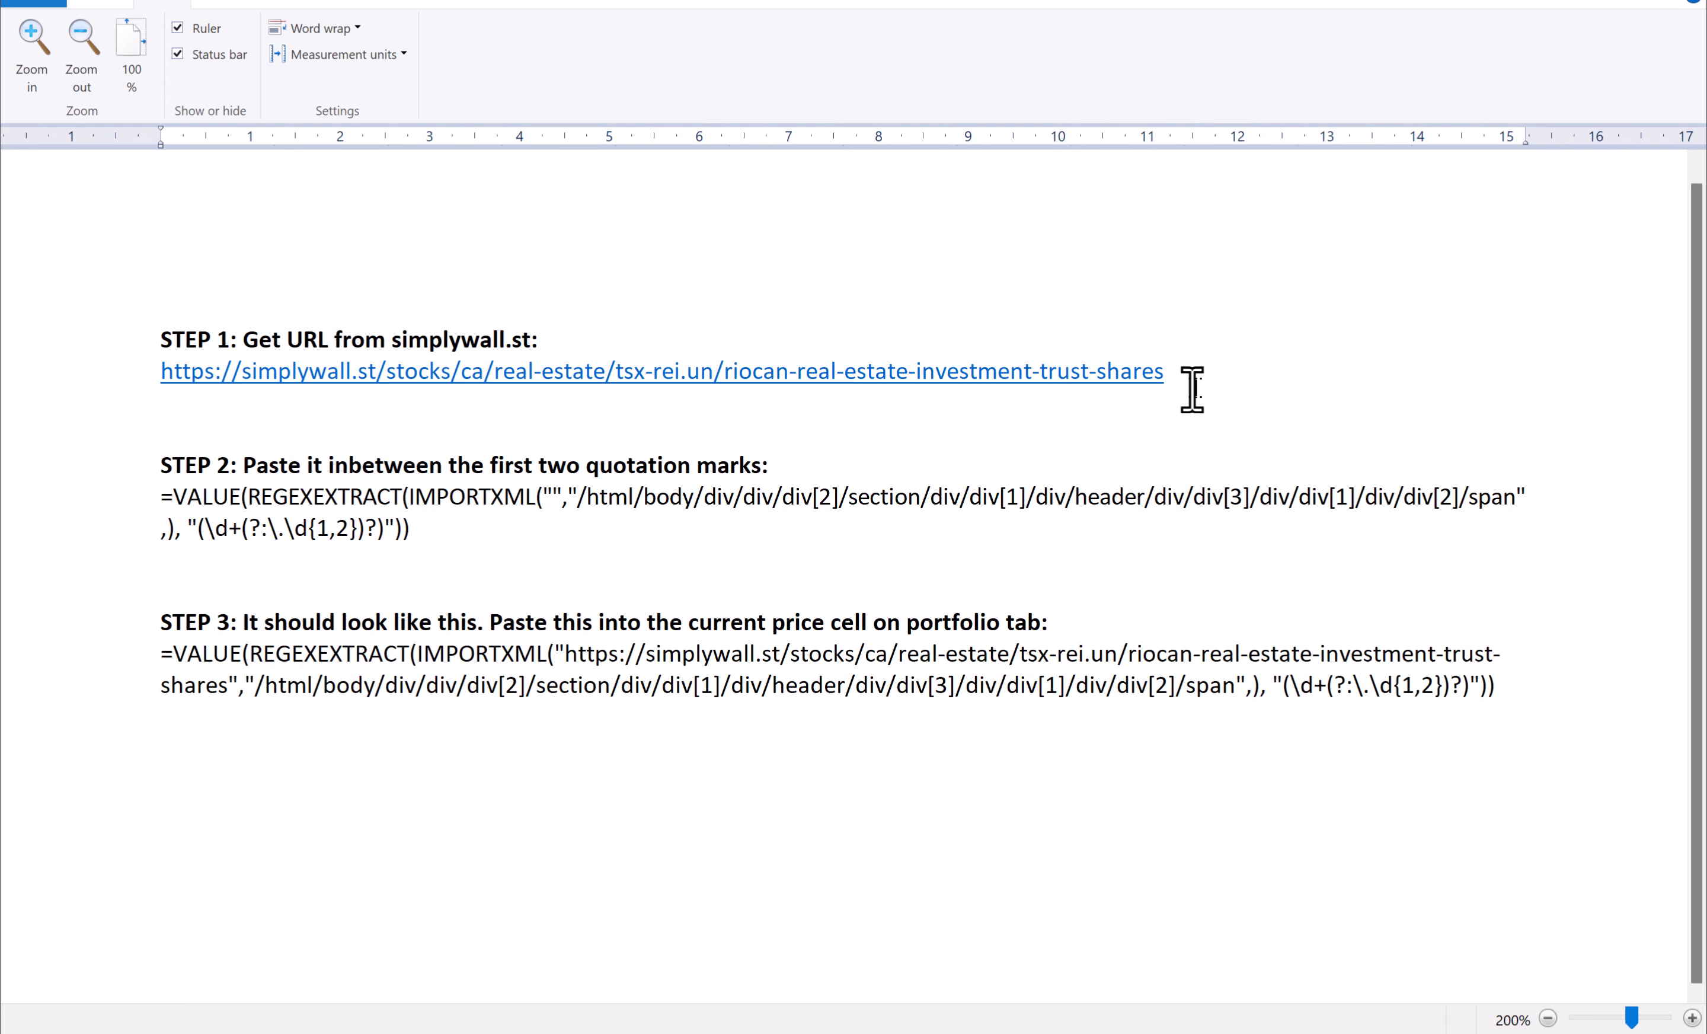
{"action": "left_click_drag", "start_coordinate": [1193, 386], "coordinate": [143, 366]}
{"action": "key", "text": "ctrl+v"}
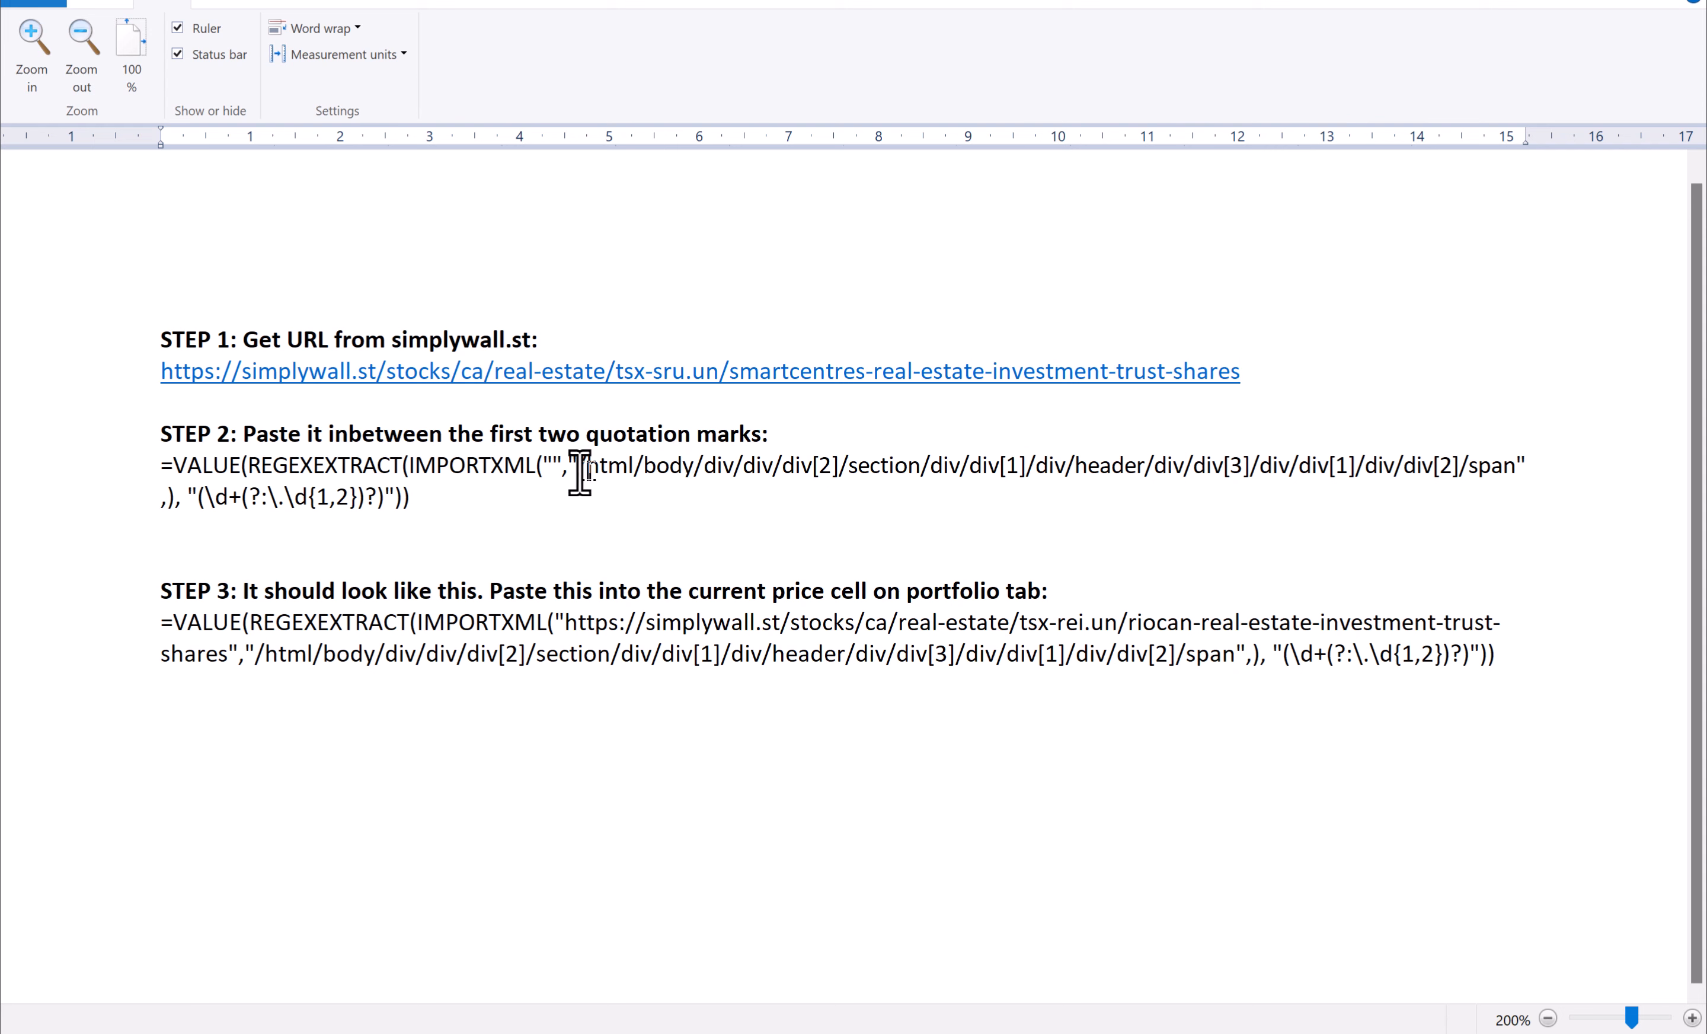
- Try inserting the SmartCentres URL between the STEP 2 formula's first two quotation marks, and undo the insertion
{"action": "left_click", "coordinate": [549, 465]}
{"action": "key", "text": "ctrl+v"}
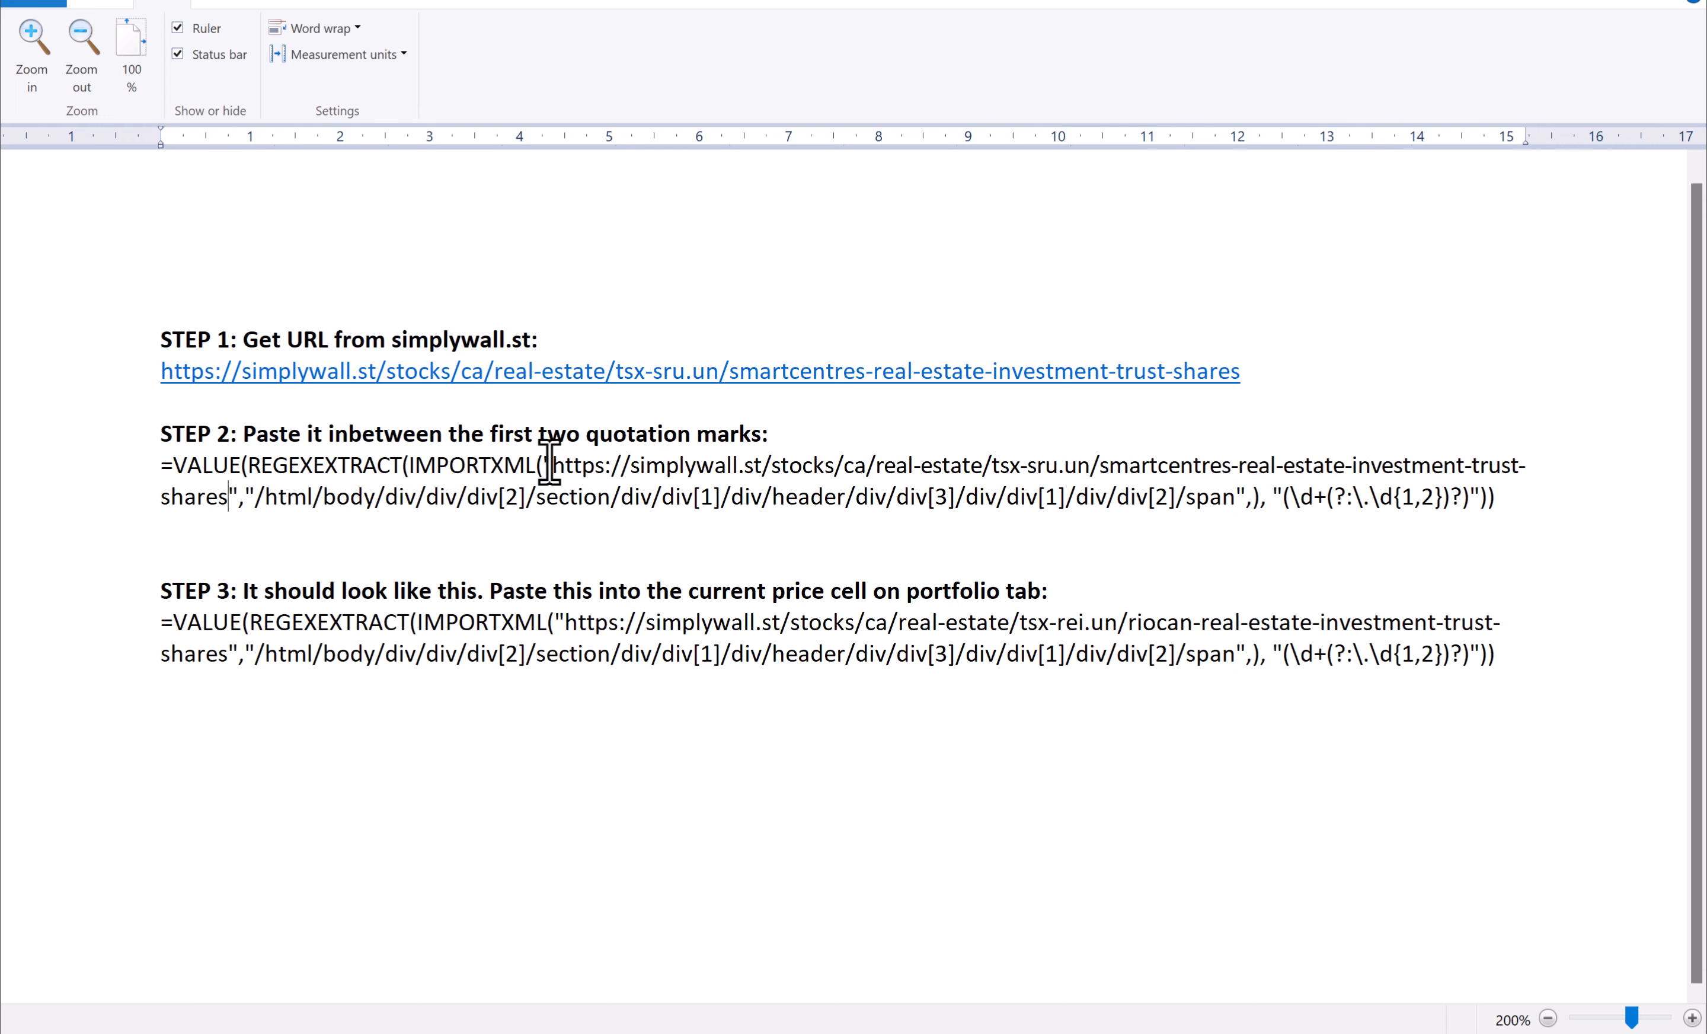
{"action": "key", "text": "ctrl+z"}
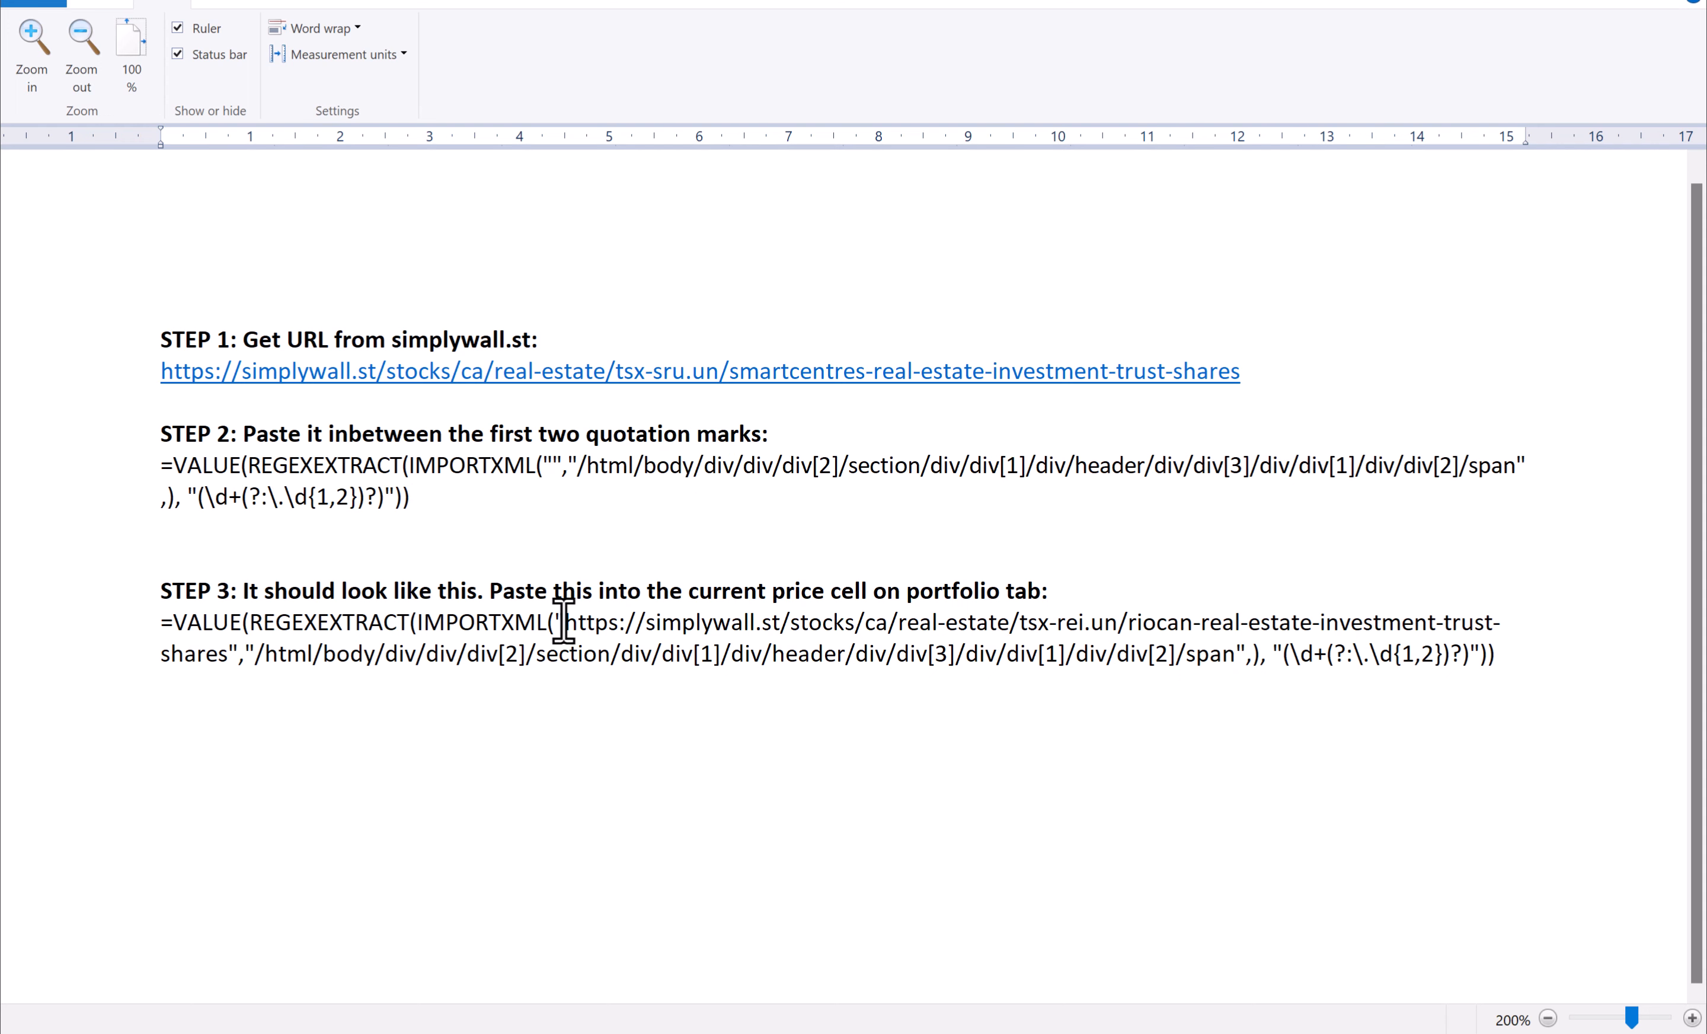
- Replace the RioCan URL inside the STEP 3 formula with the copied SmartCentres URL
{"action": "left_click_drag", "start_coordinate": [566, 621], "coordinate": [235, 661]}
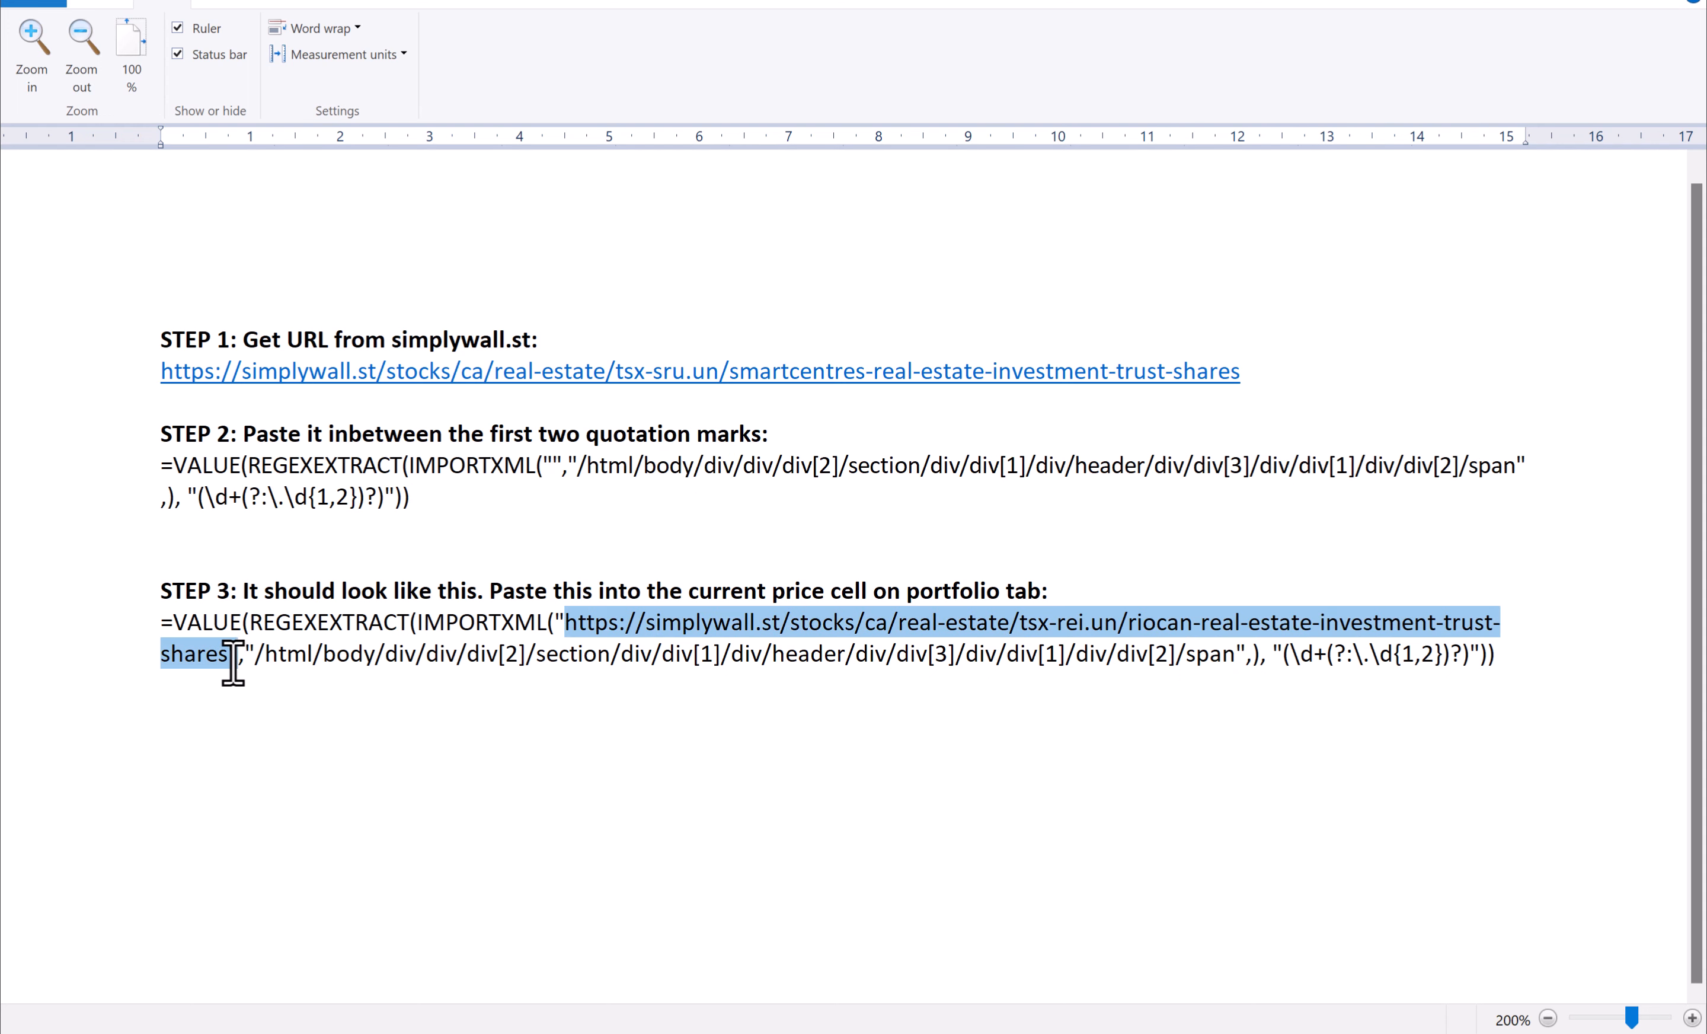
{"action": "key", "text": "BackSpace"}
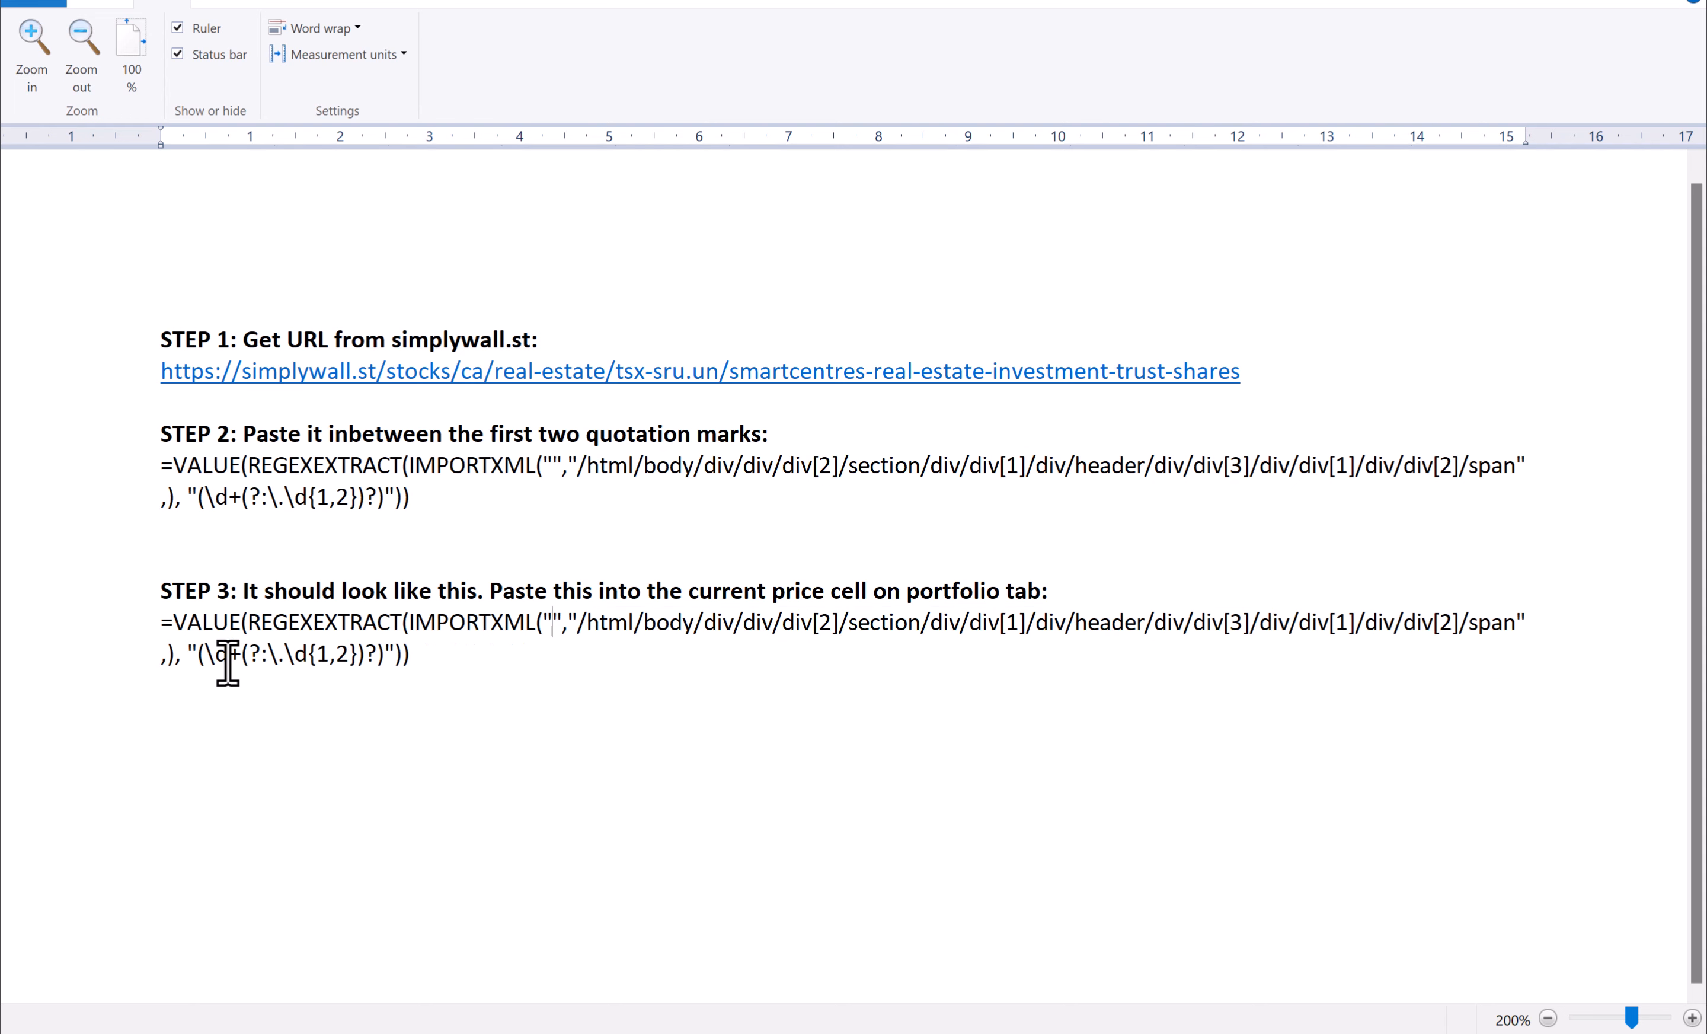
{"action": "key", "text": "ctrl+v"}
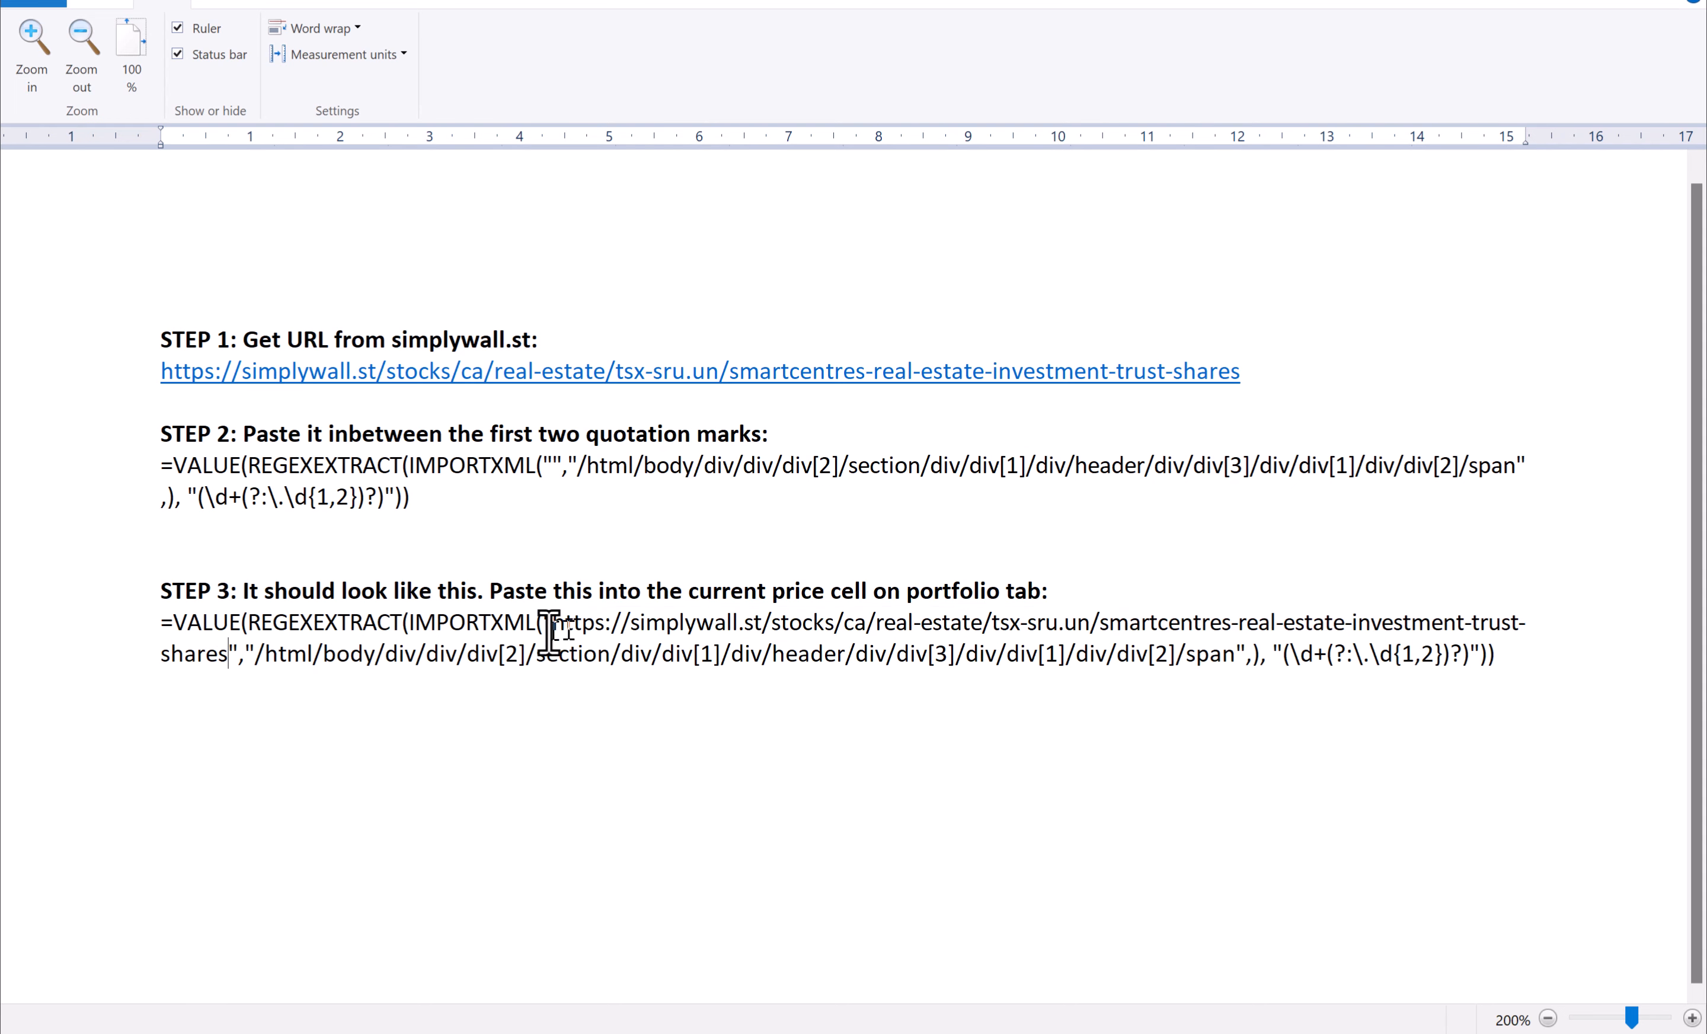
- Copy the completed STEP 3 formula into SRU.UN's Current Price cell H18 in the portfolio sheet and colour the cell's text blue
{"action": "left_click_drag", "start_coordinate": [150, 627], "coordinate": [1629, 643]}
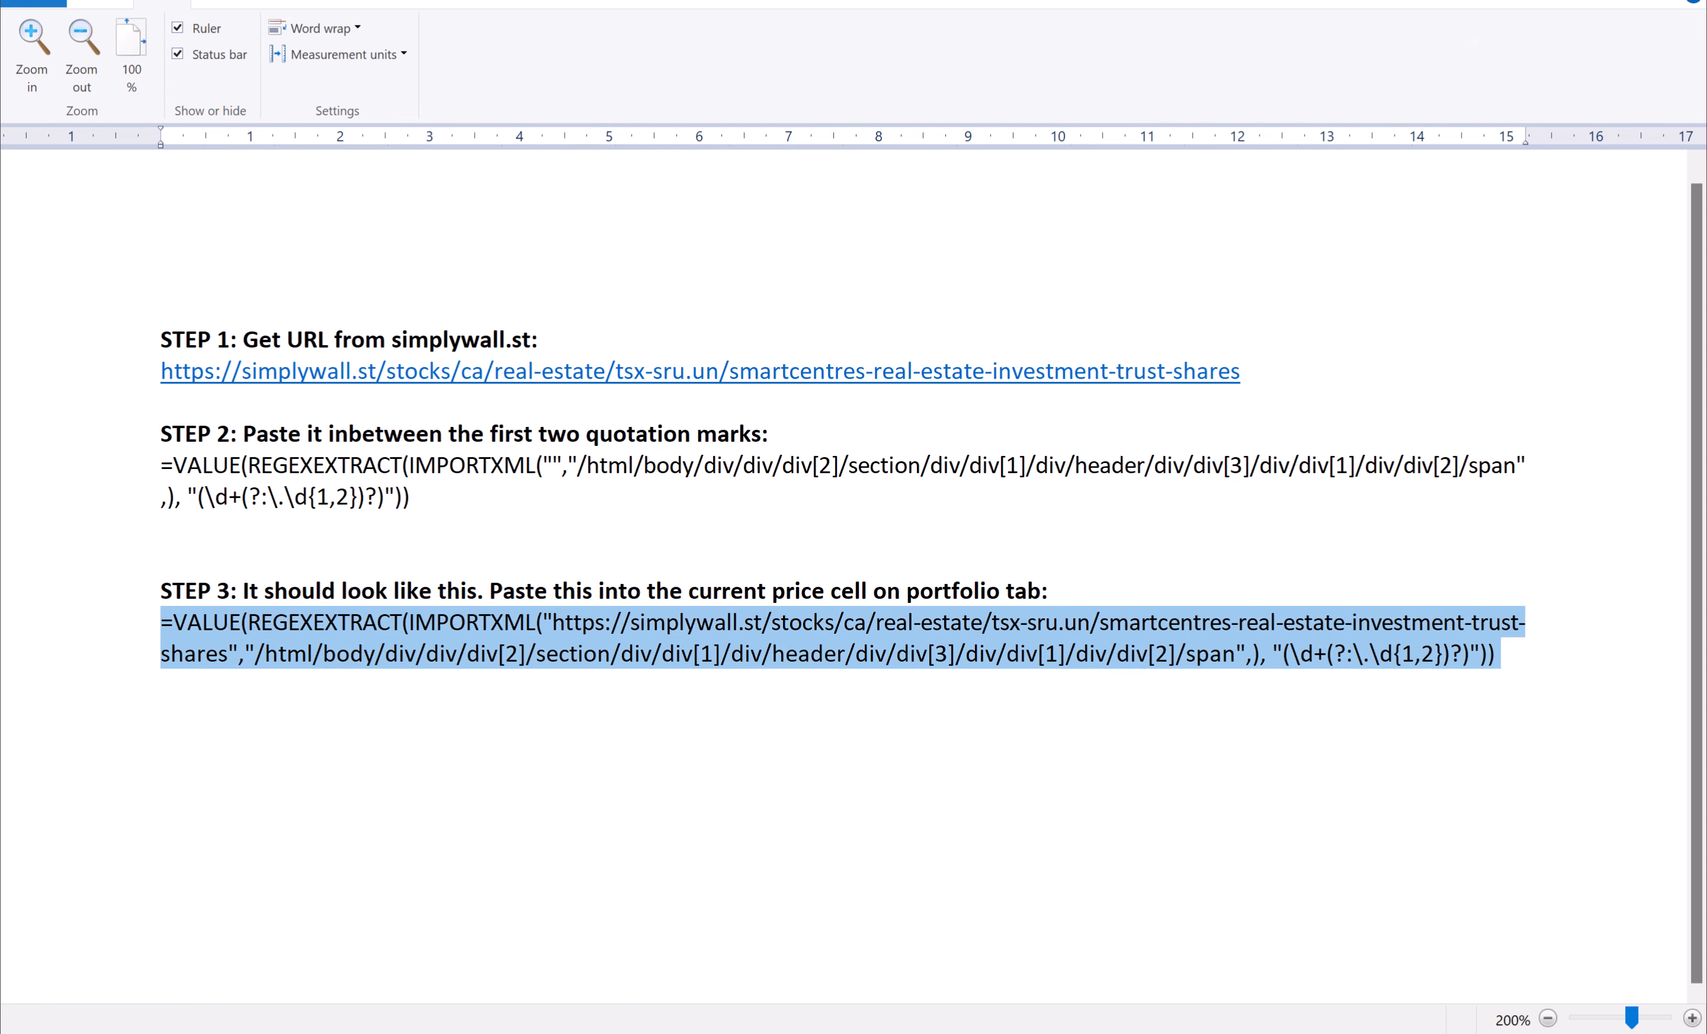
{"action": "left_click", "coordinate": [778, 1033]}
{"action": "left_click", "coordinate": [733, 28]}
{"action": "left_click", "coordinate": [237, 1]}
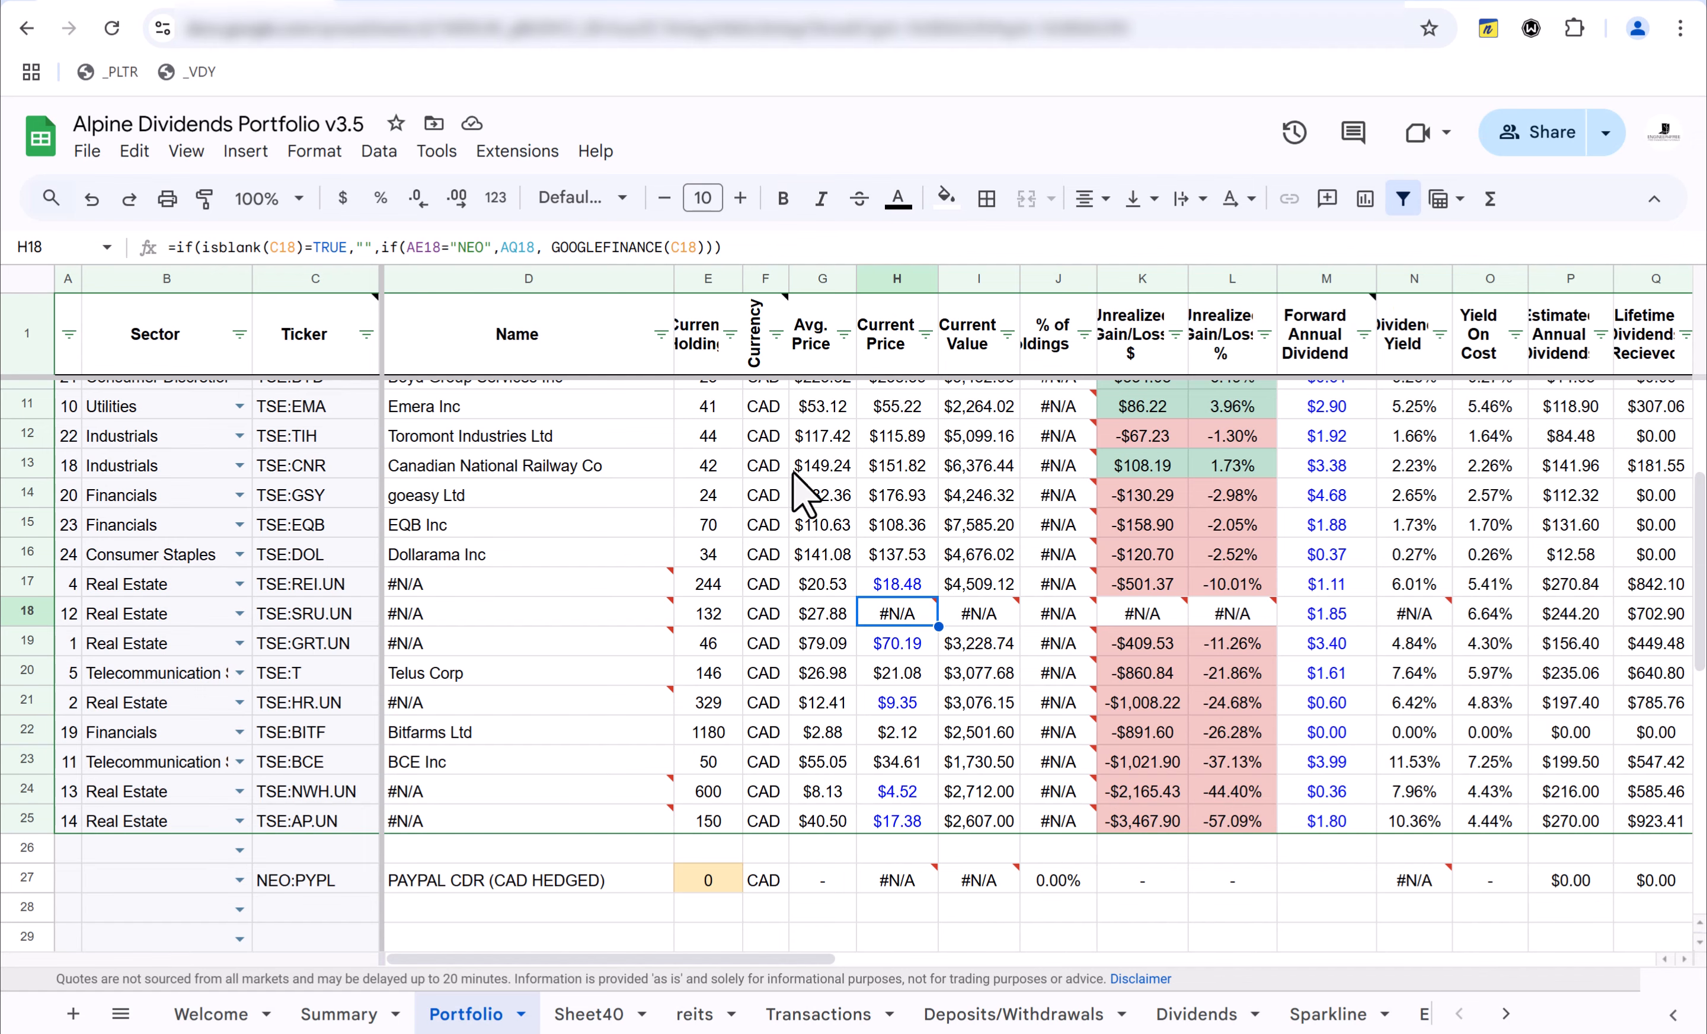
{"action": "mouse_move", "coordinate": [904, 615]}
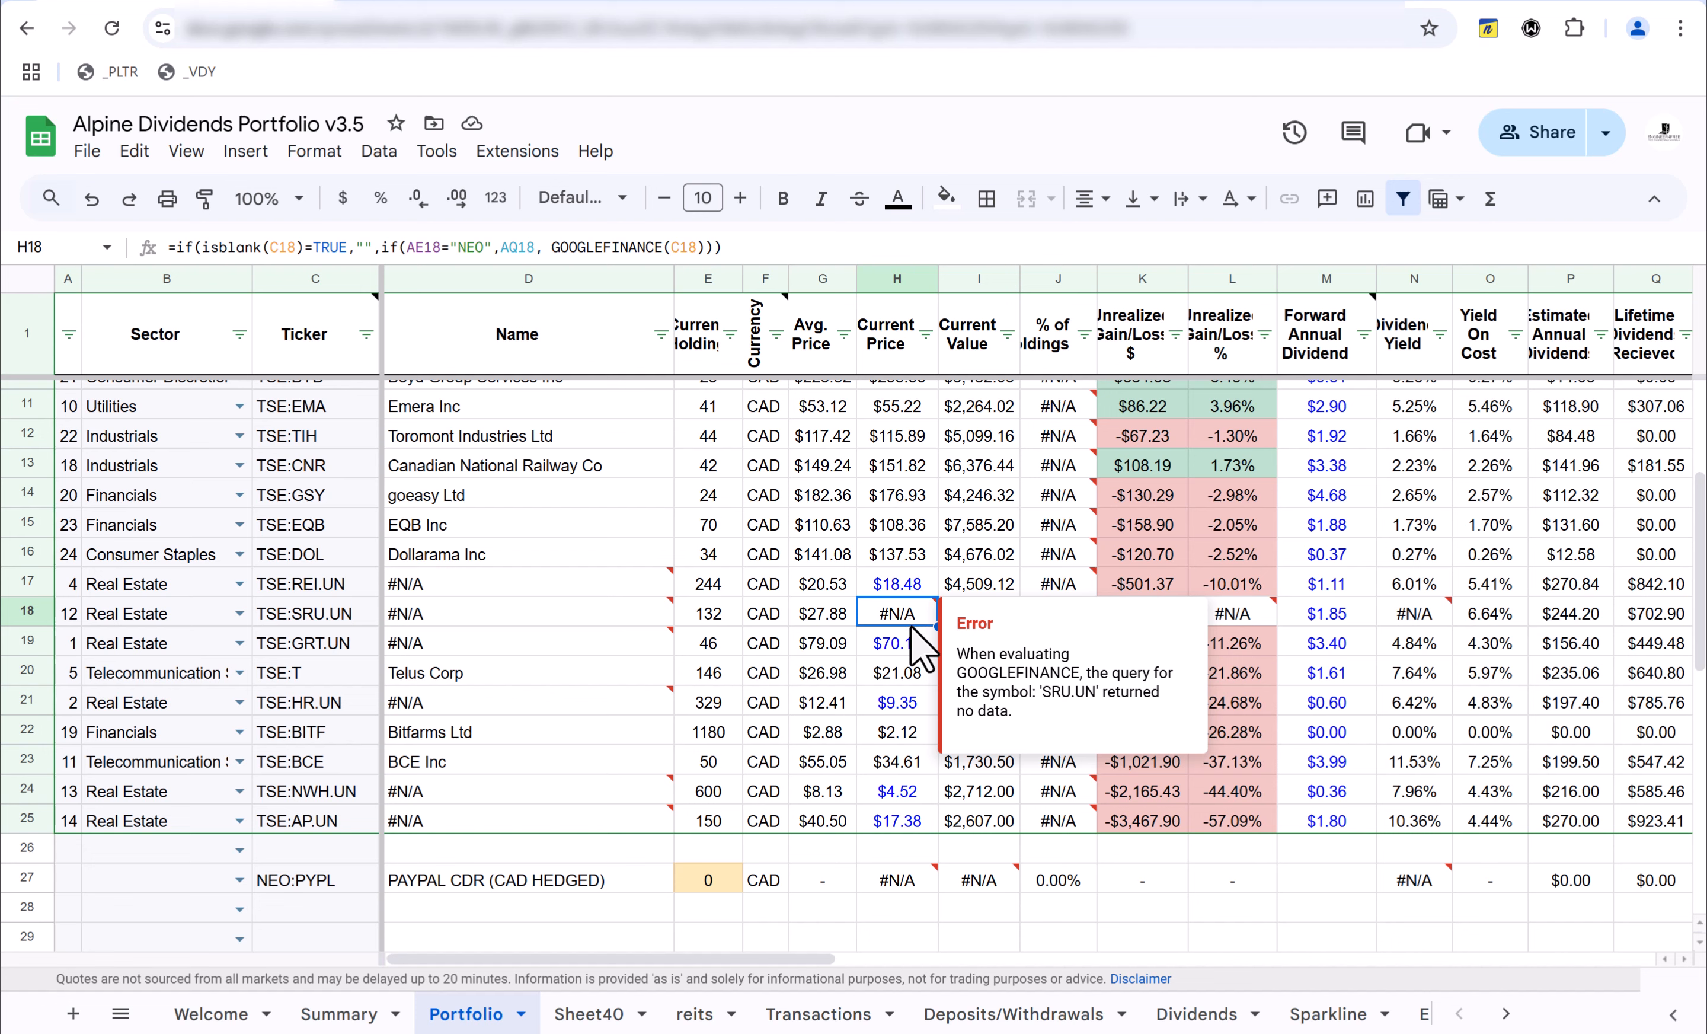
{"action": "key", "text": "ctrl+v"}
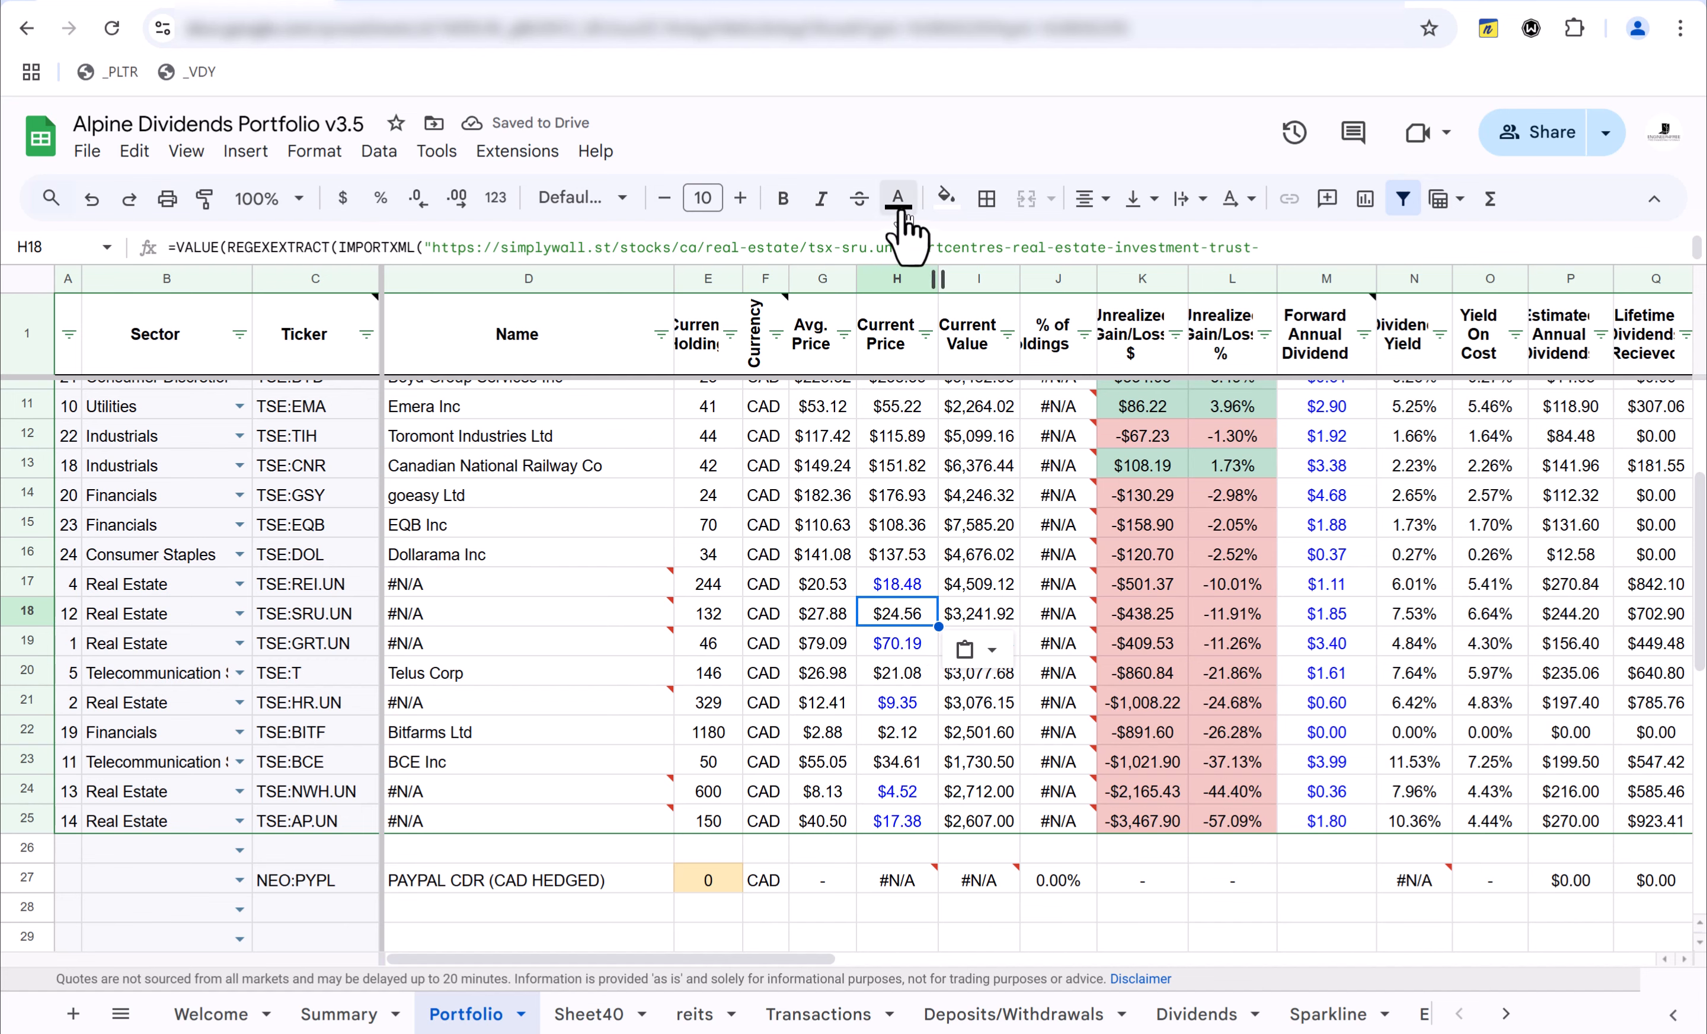
{"action": "left_click", "coordinate": [898, 199]}
{"action": "left_click", "coordinate": [1089, 307]}
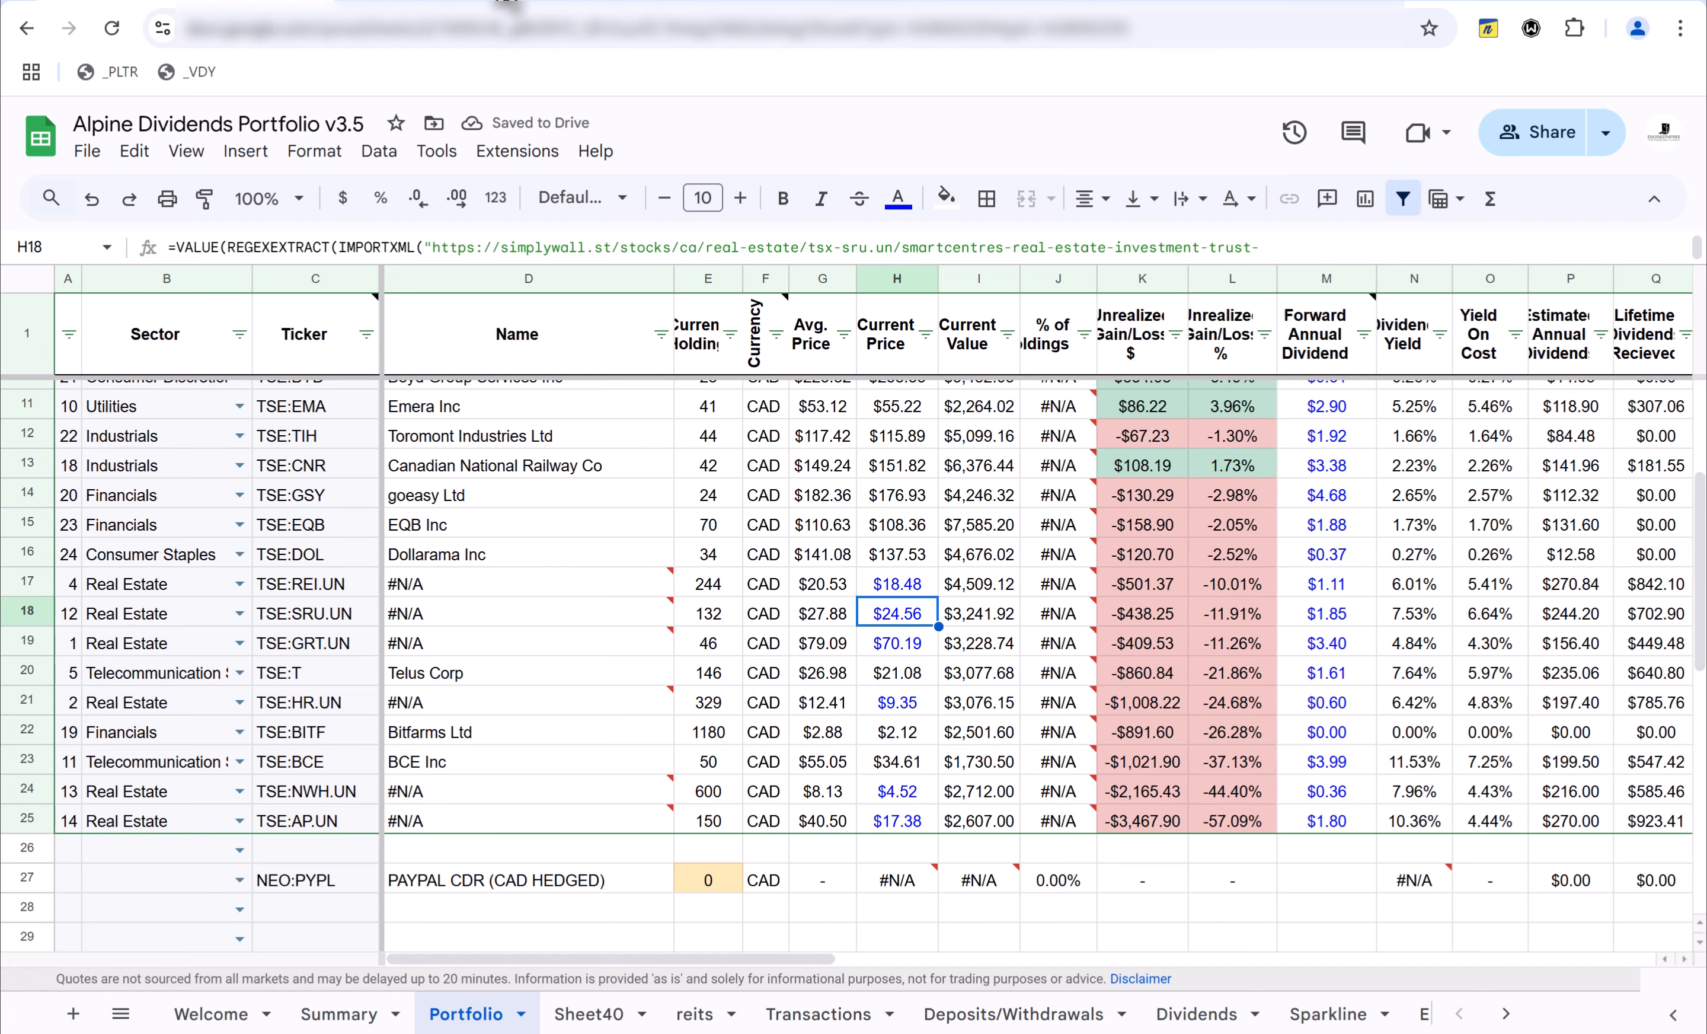
- Check the last share price and current price of SRU.UN on its Simply Wall St report
{"action": "left_click", "coordinate": [505, 6]}
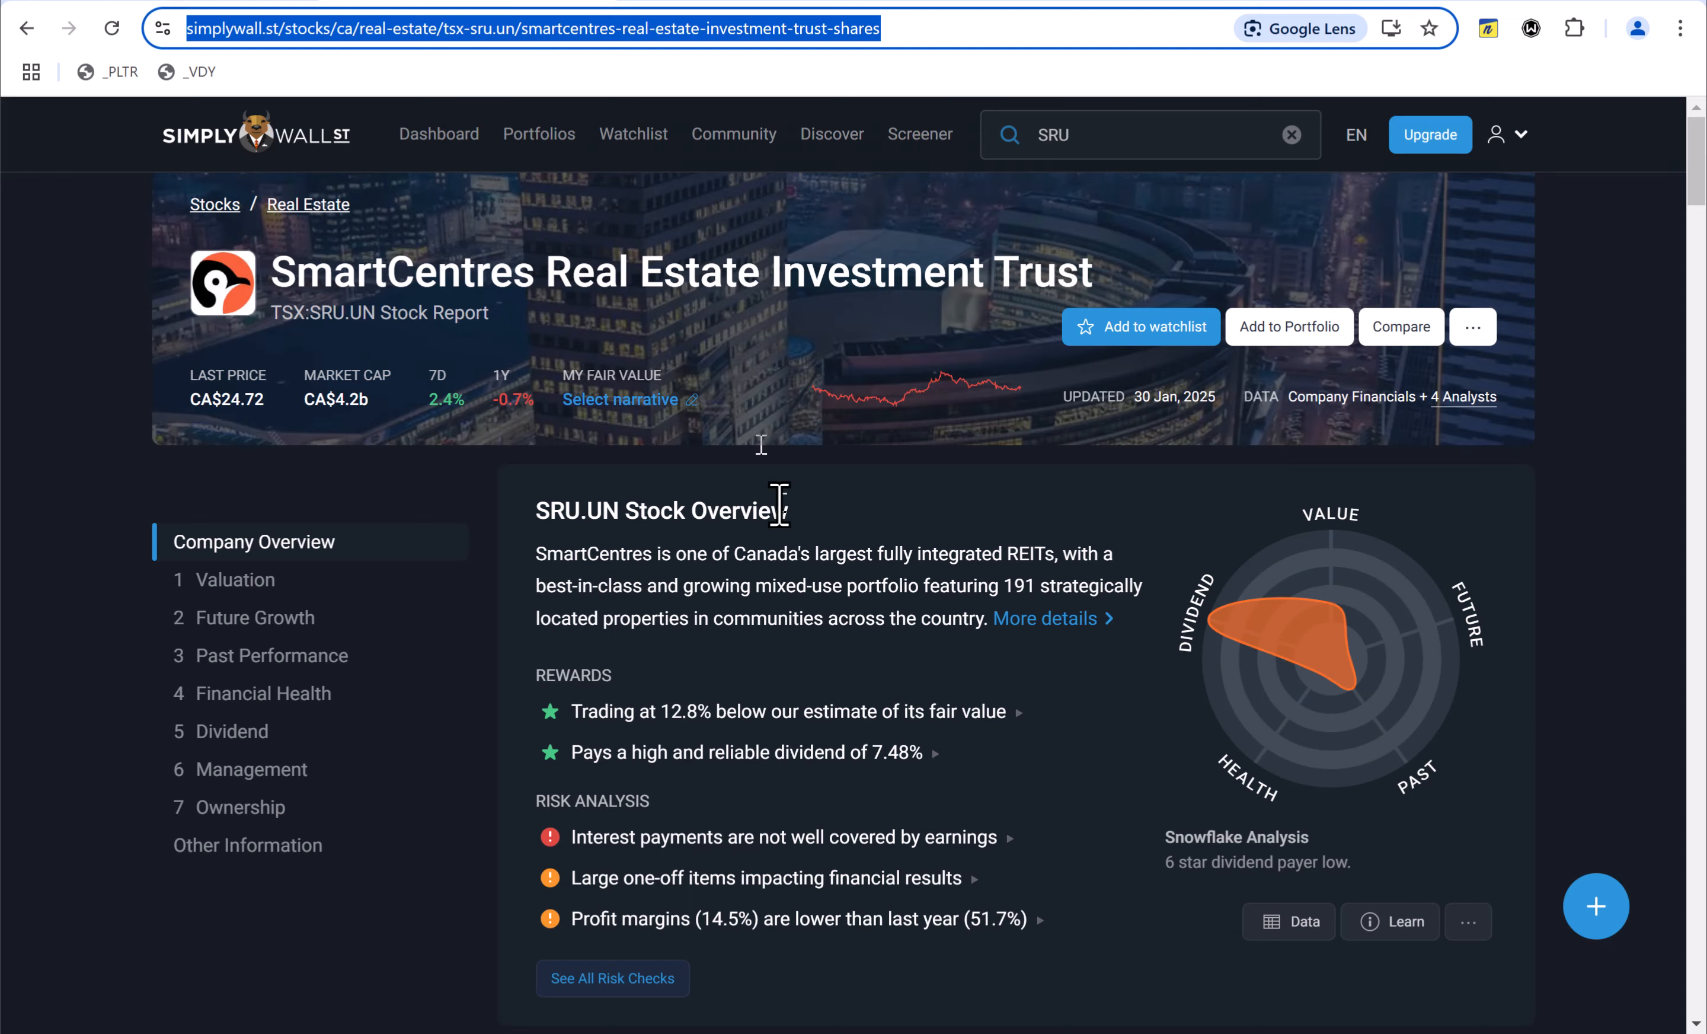
{"action": "scroll", "coordinate": [778, 503], "scroll_direction": "down", "scroll_amount": 10}
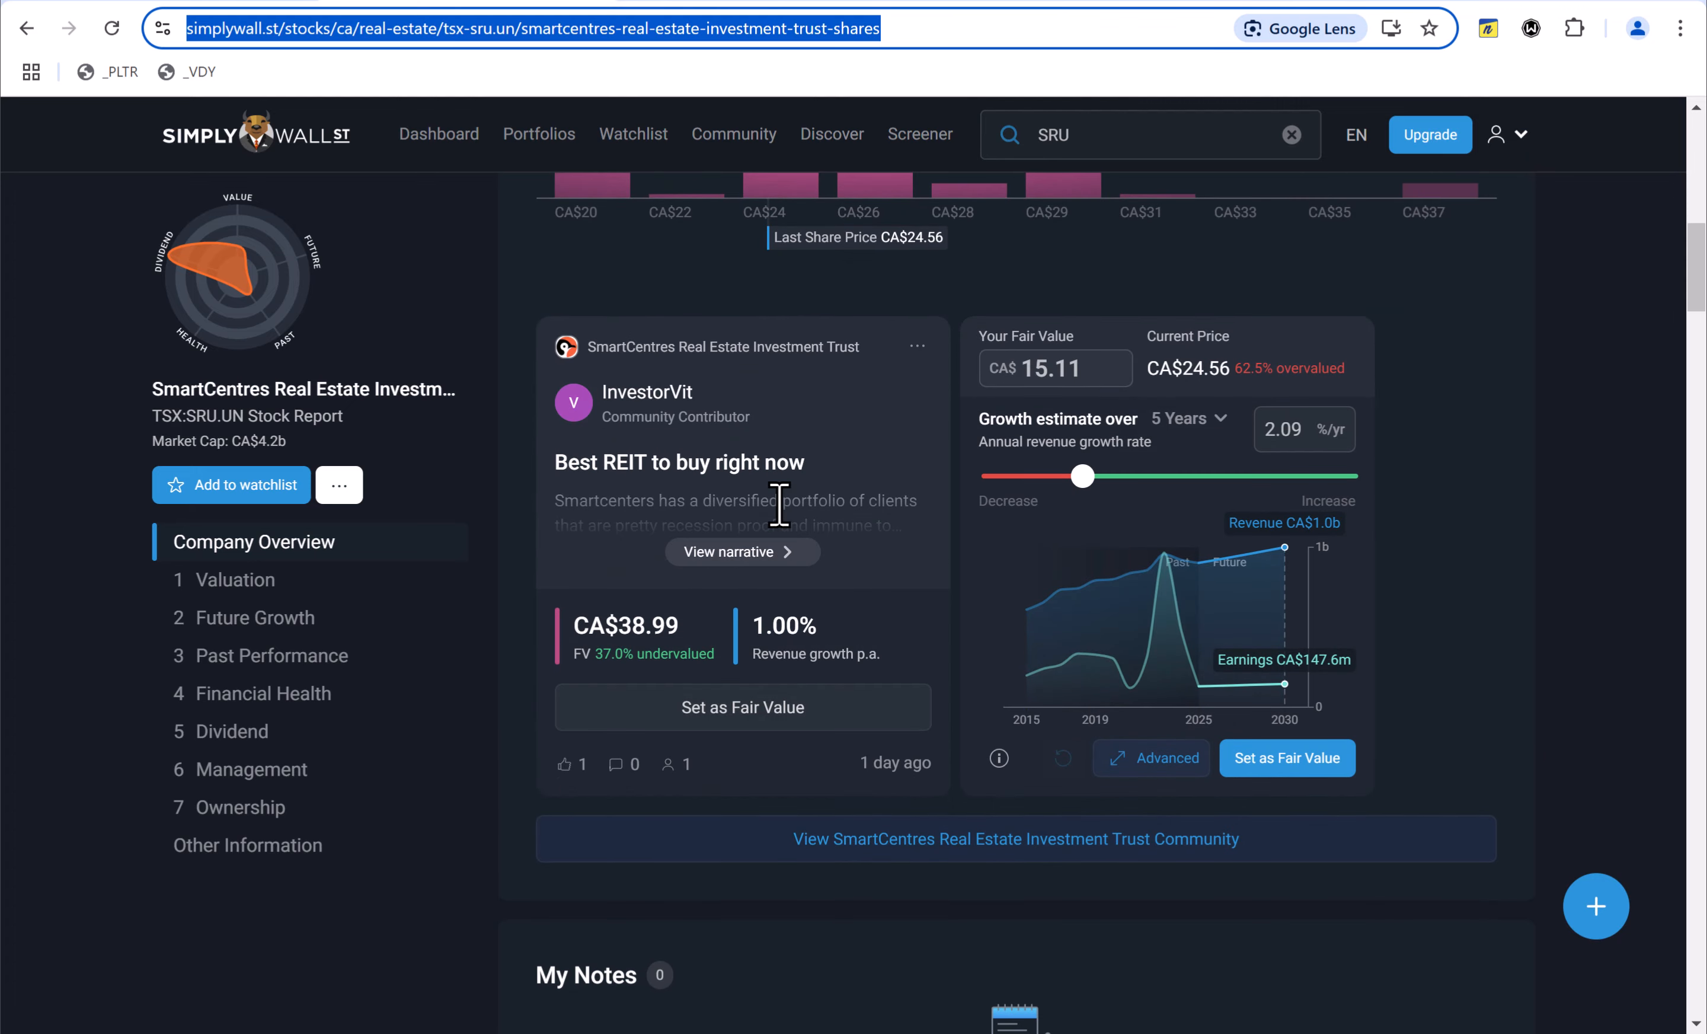
{"action": "scroll", "coordinate": [778, 503], "scroll_direction": "up", "scroll_amount": 10}
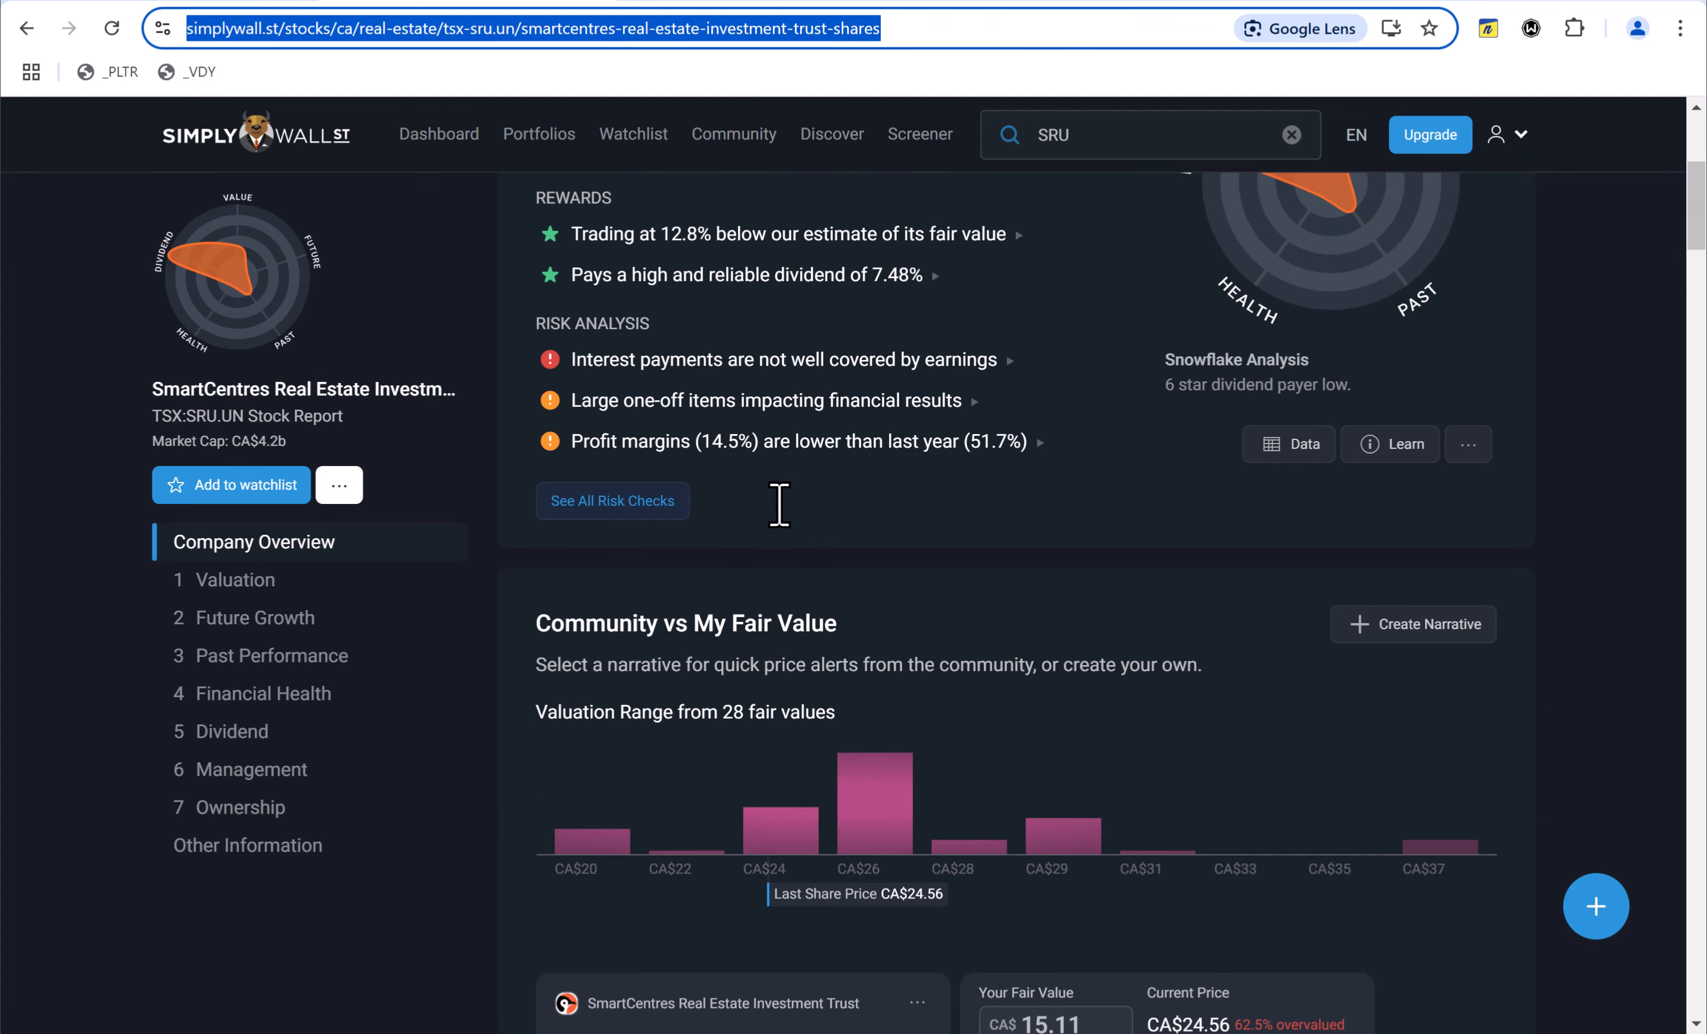
{"action": "scroll", "coordinate": [779, 503], "scroll_direction": "down", "scroll_amount": 10}
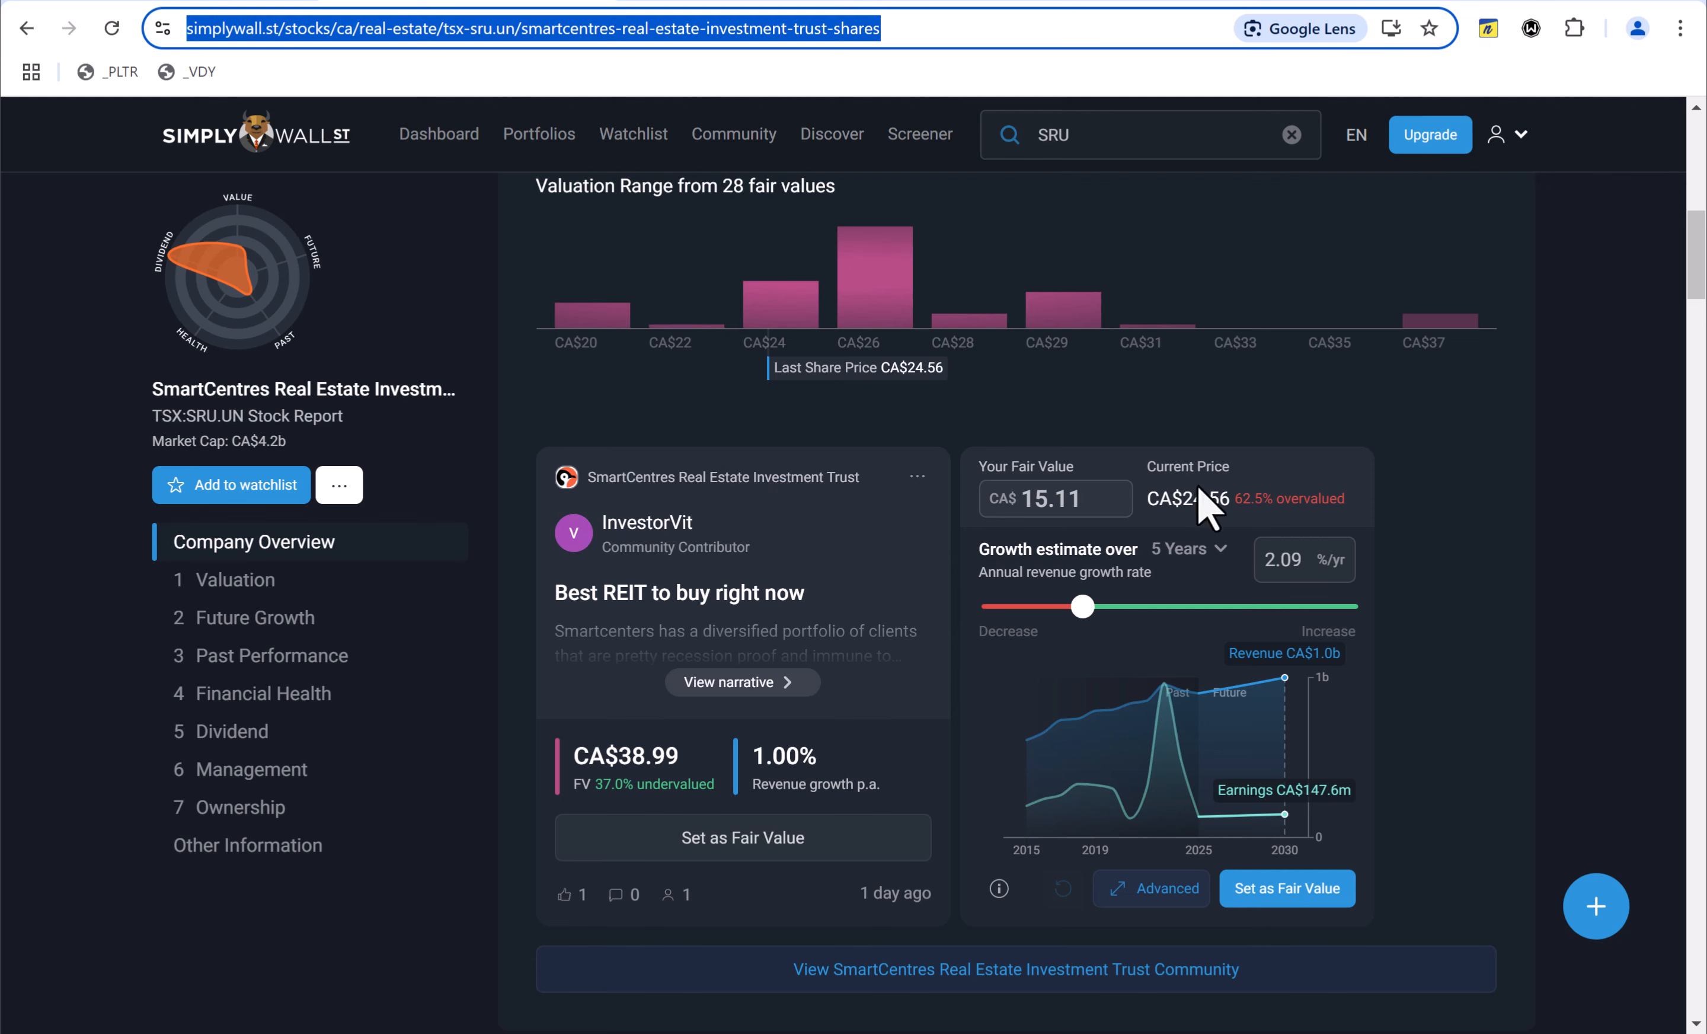
- Search Yahoo Finance for sru and check the SmartCentres (SRU-UN.TO) quote price
{"action": "left_click", "coordinate": [755, 1]}
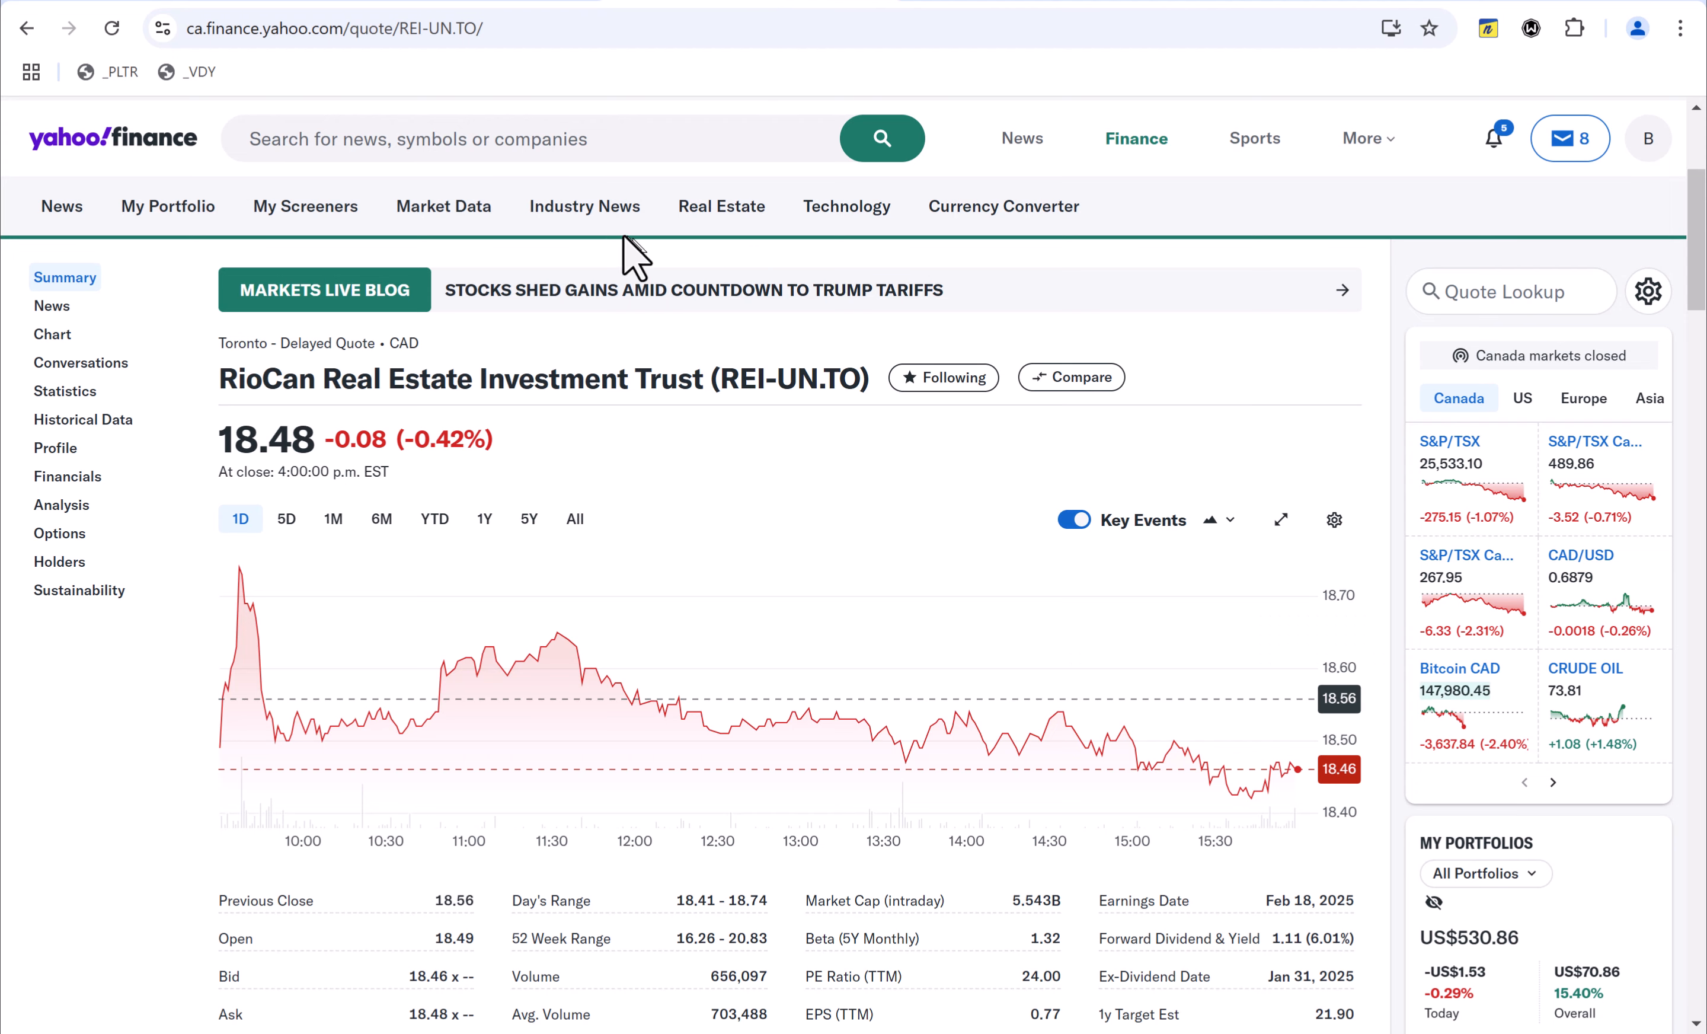
{"action": "left_click", "coordinate": [570, 144]}
{"action": "type", "text": "sru."}
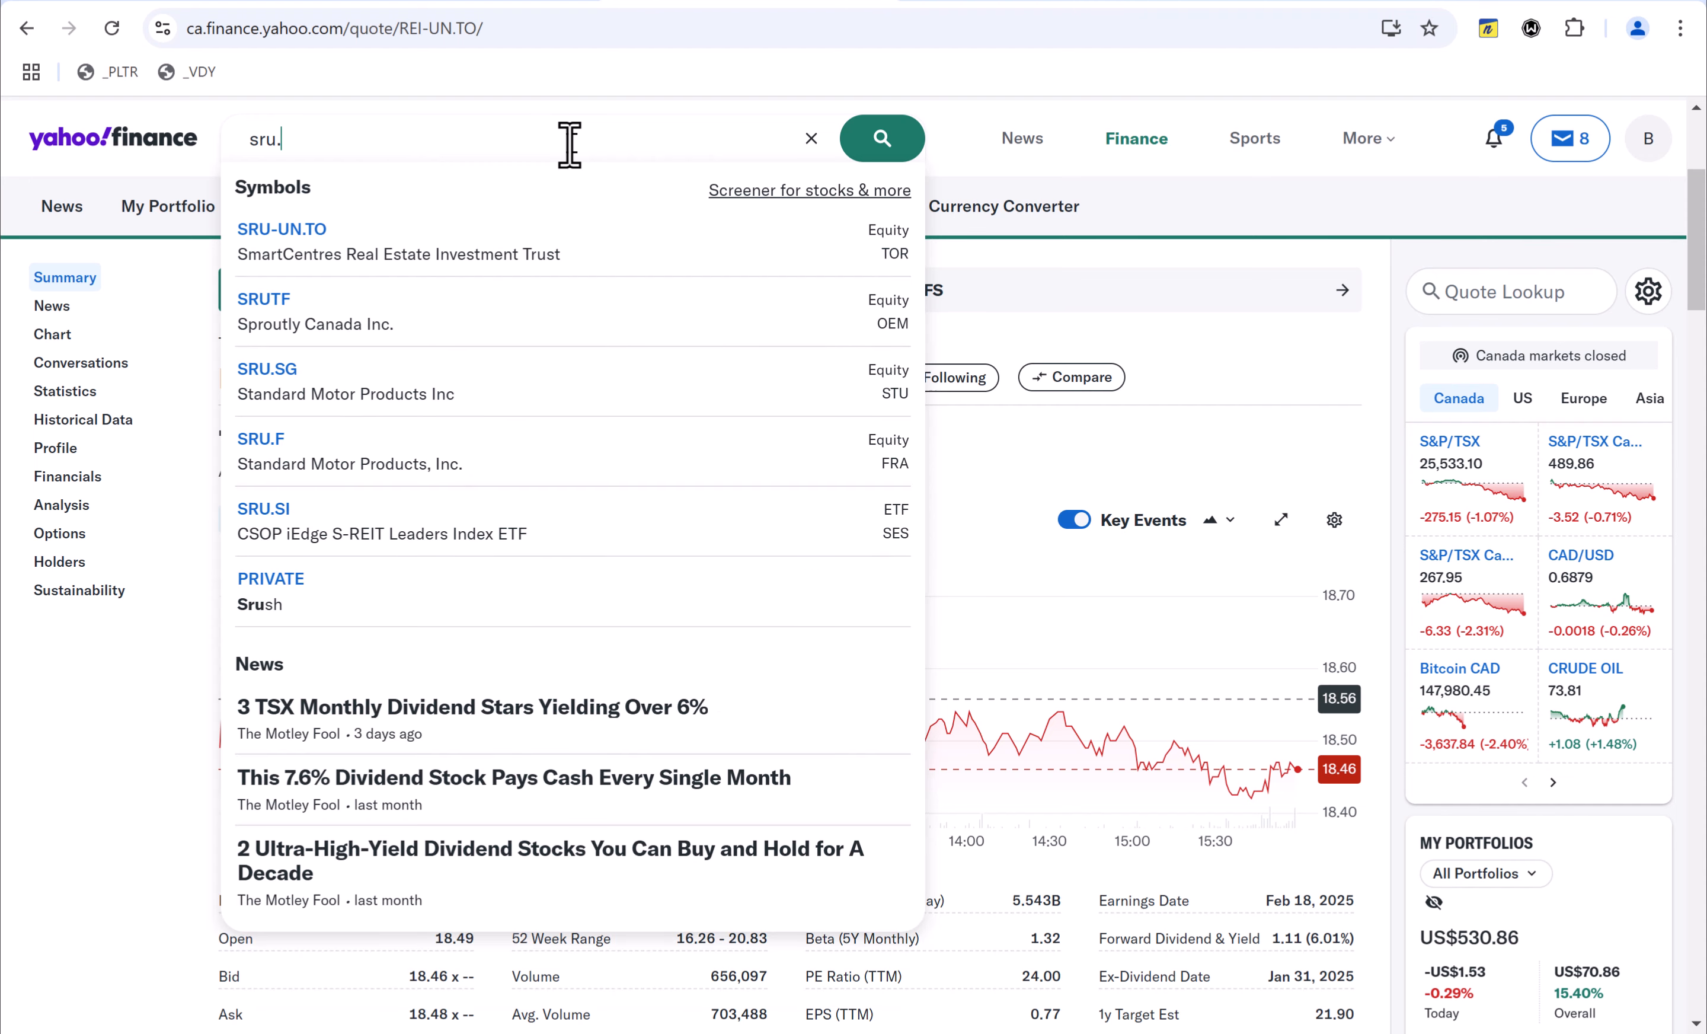
{"action": "key", "text": "BackSpace"}
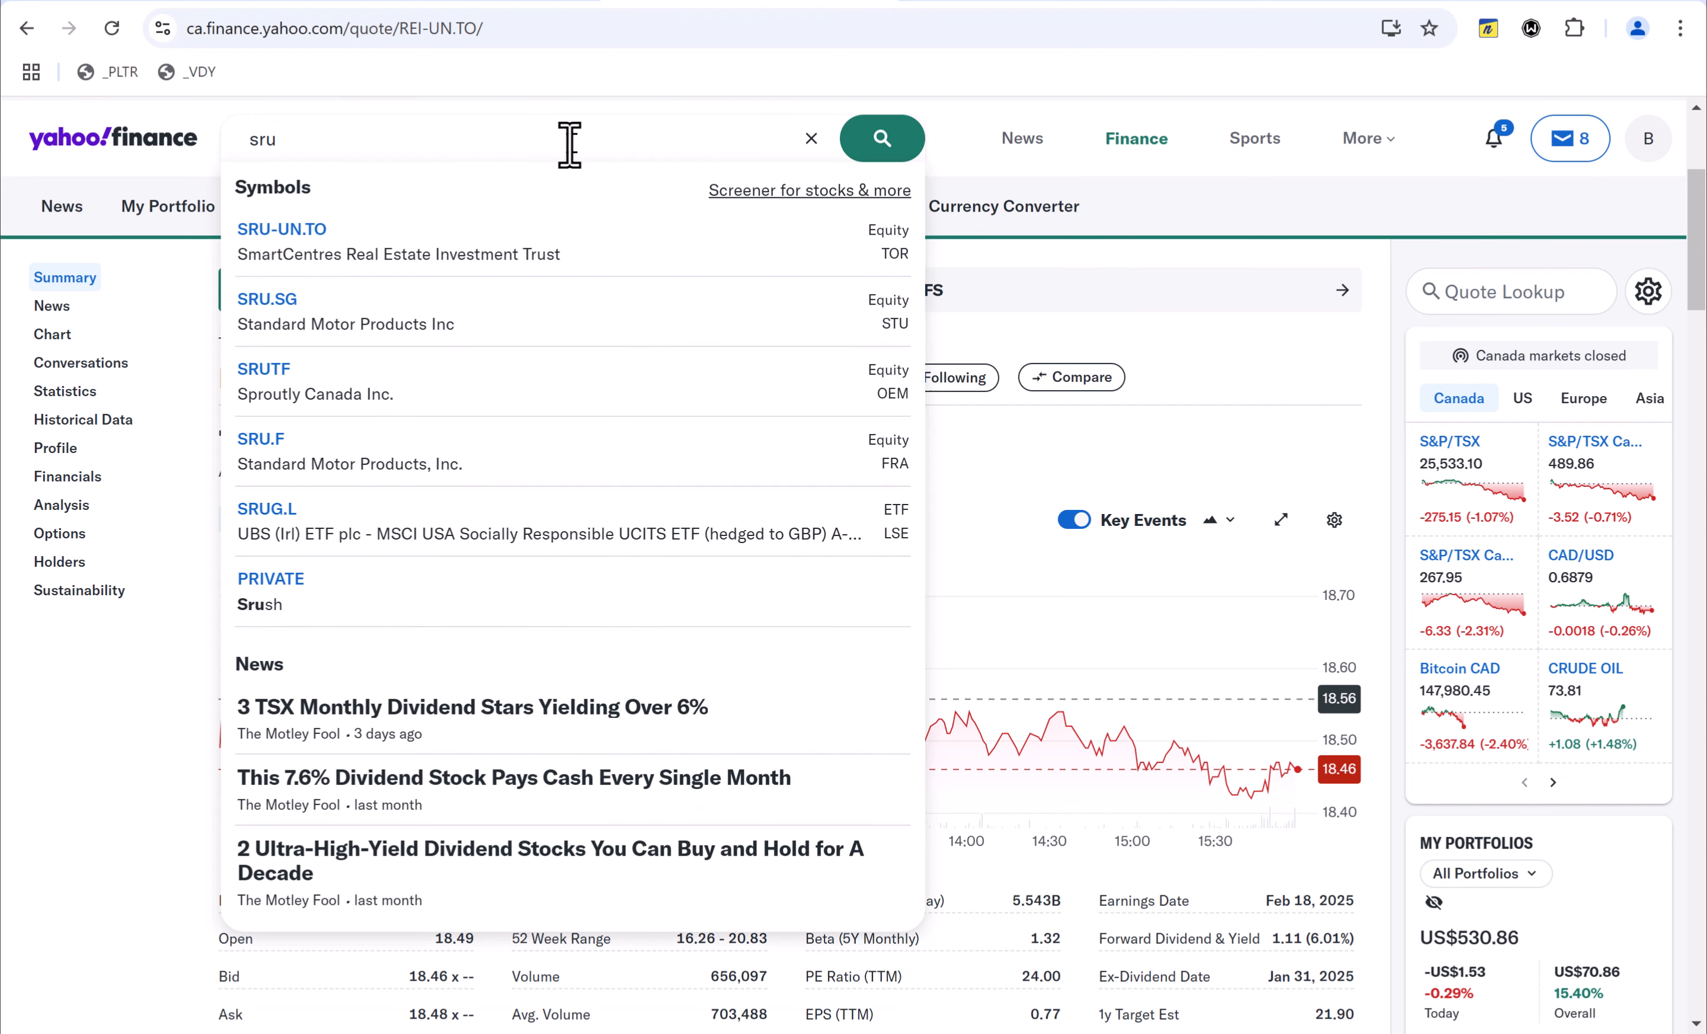
{"action": "left_click", "coordinate": [480, 284]}
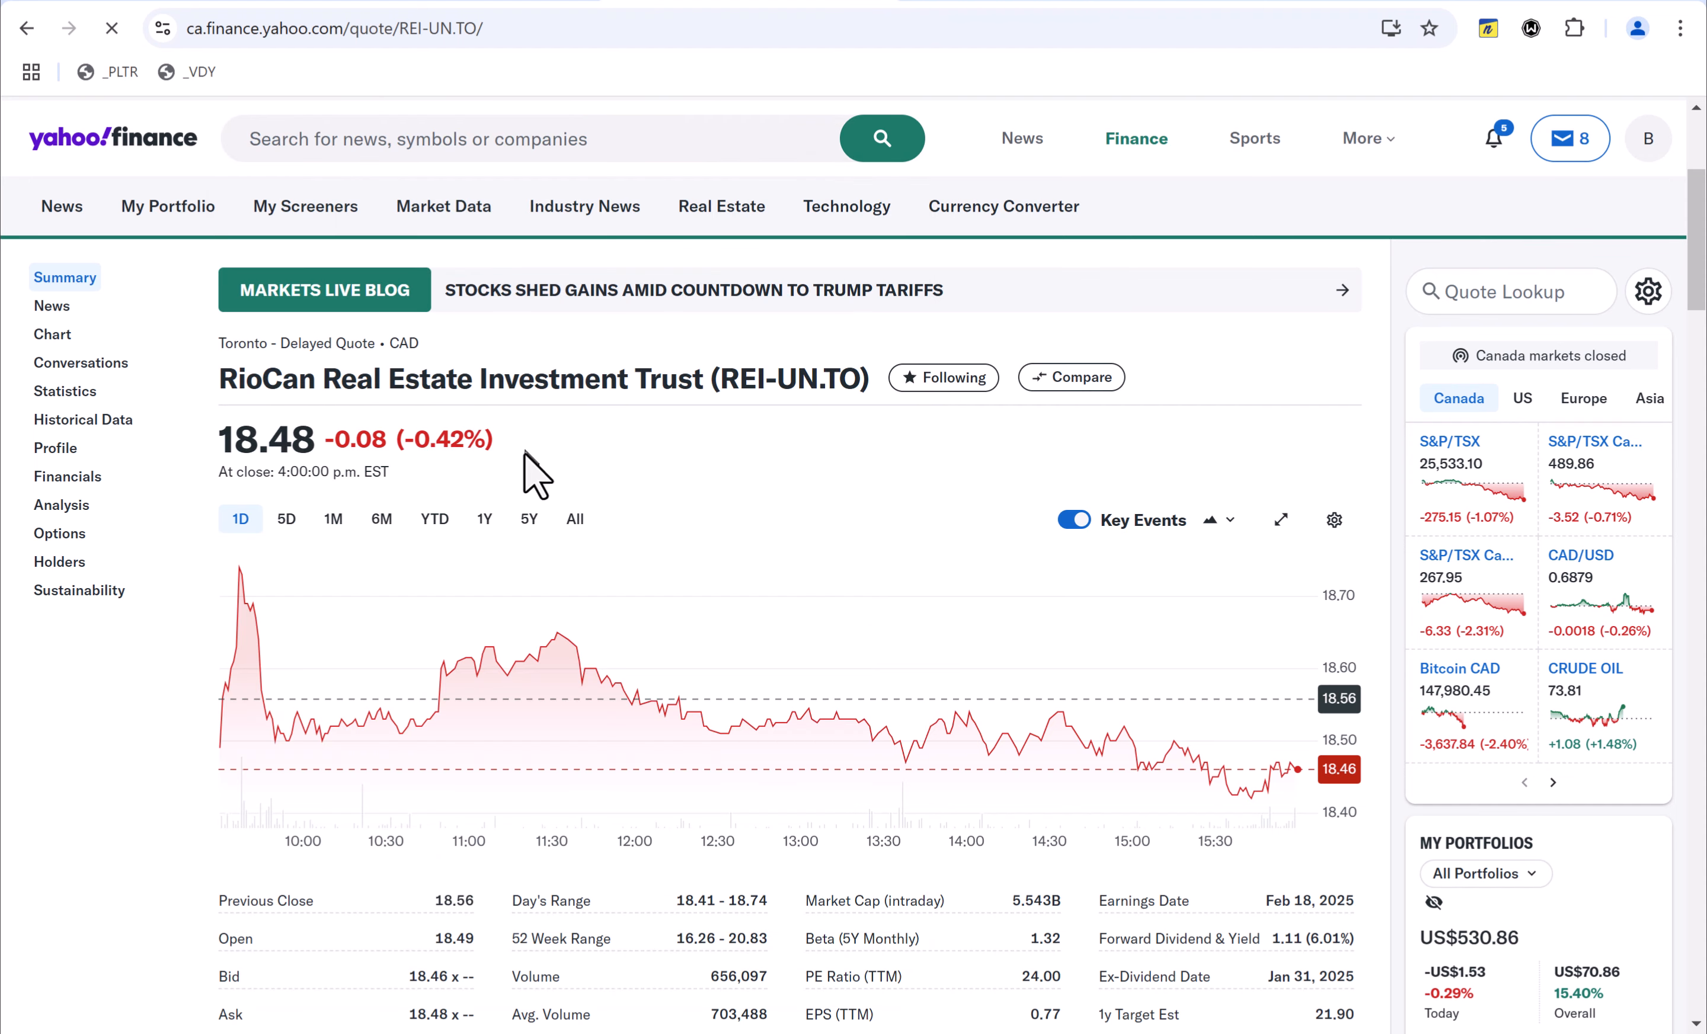
{"action": "scroll", "coordinate": [419, 660], "scroll_direction": "down", "scroll_amount": 4}
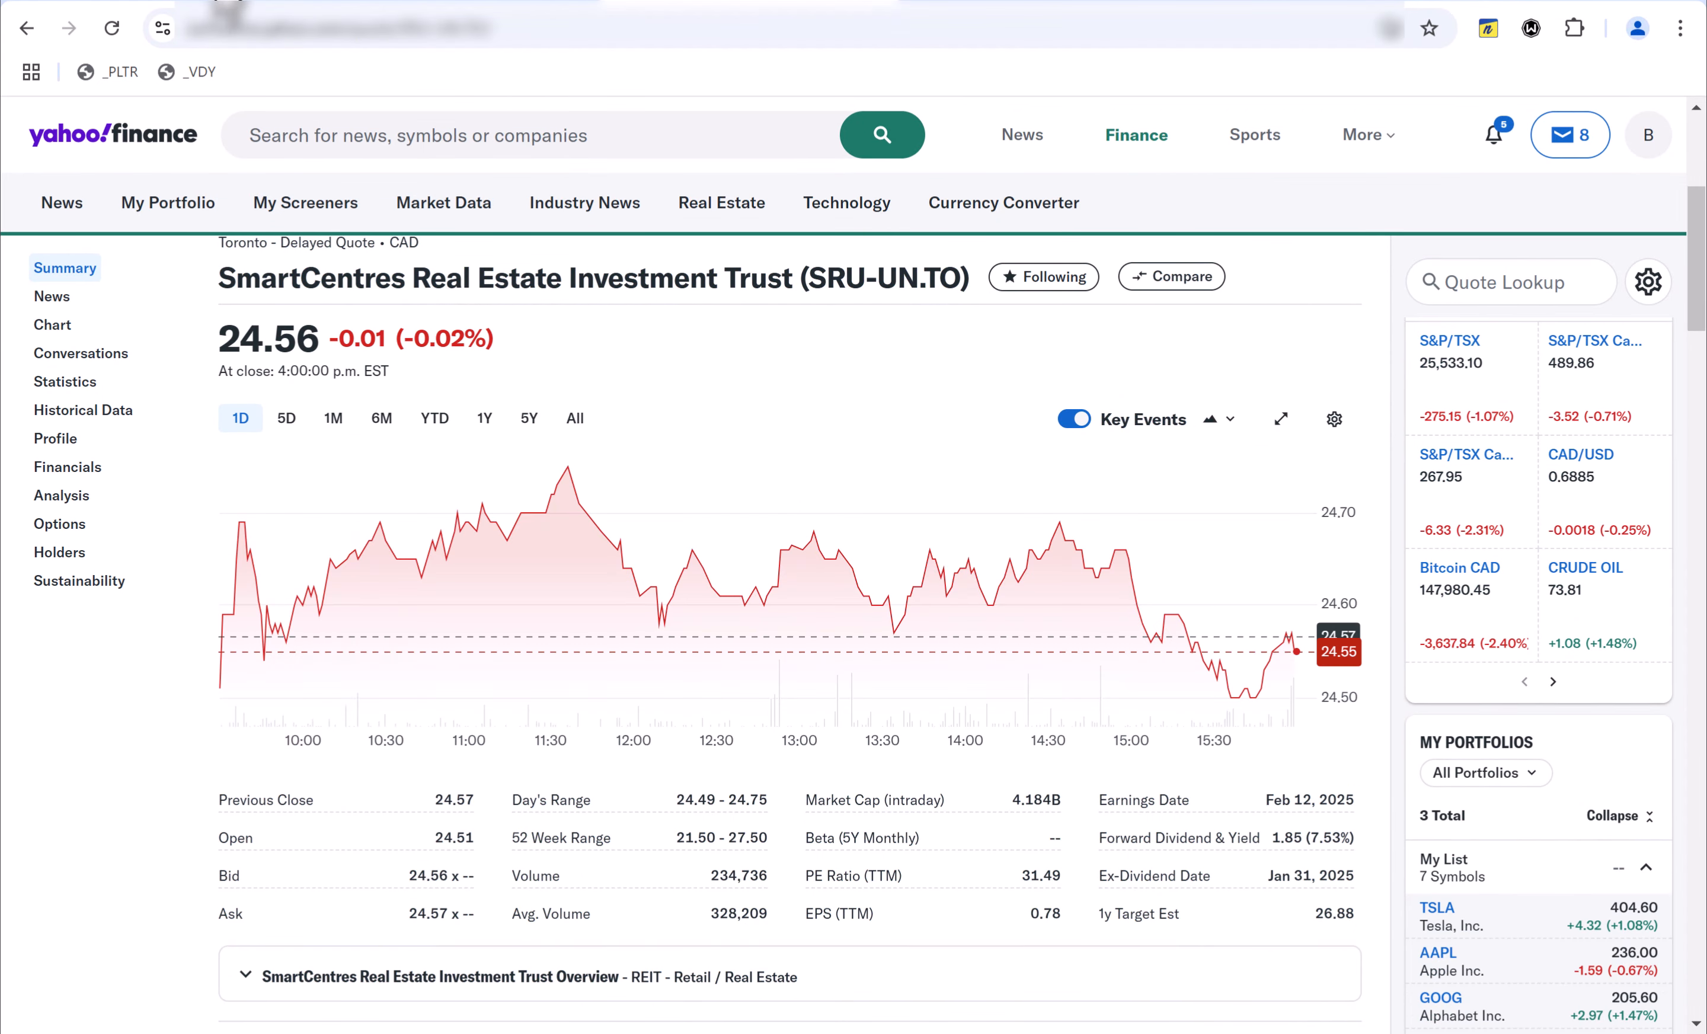
- Return to the portfolio sheet and examine the #N/A names, EQB's price formula in H15 and NEO:PYPL's Current Price formula in H27
{"action": "left_click", "coordinate": [222, 1]}
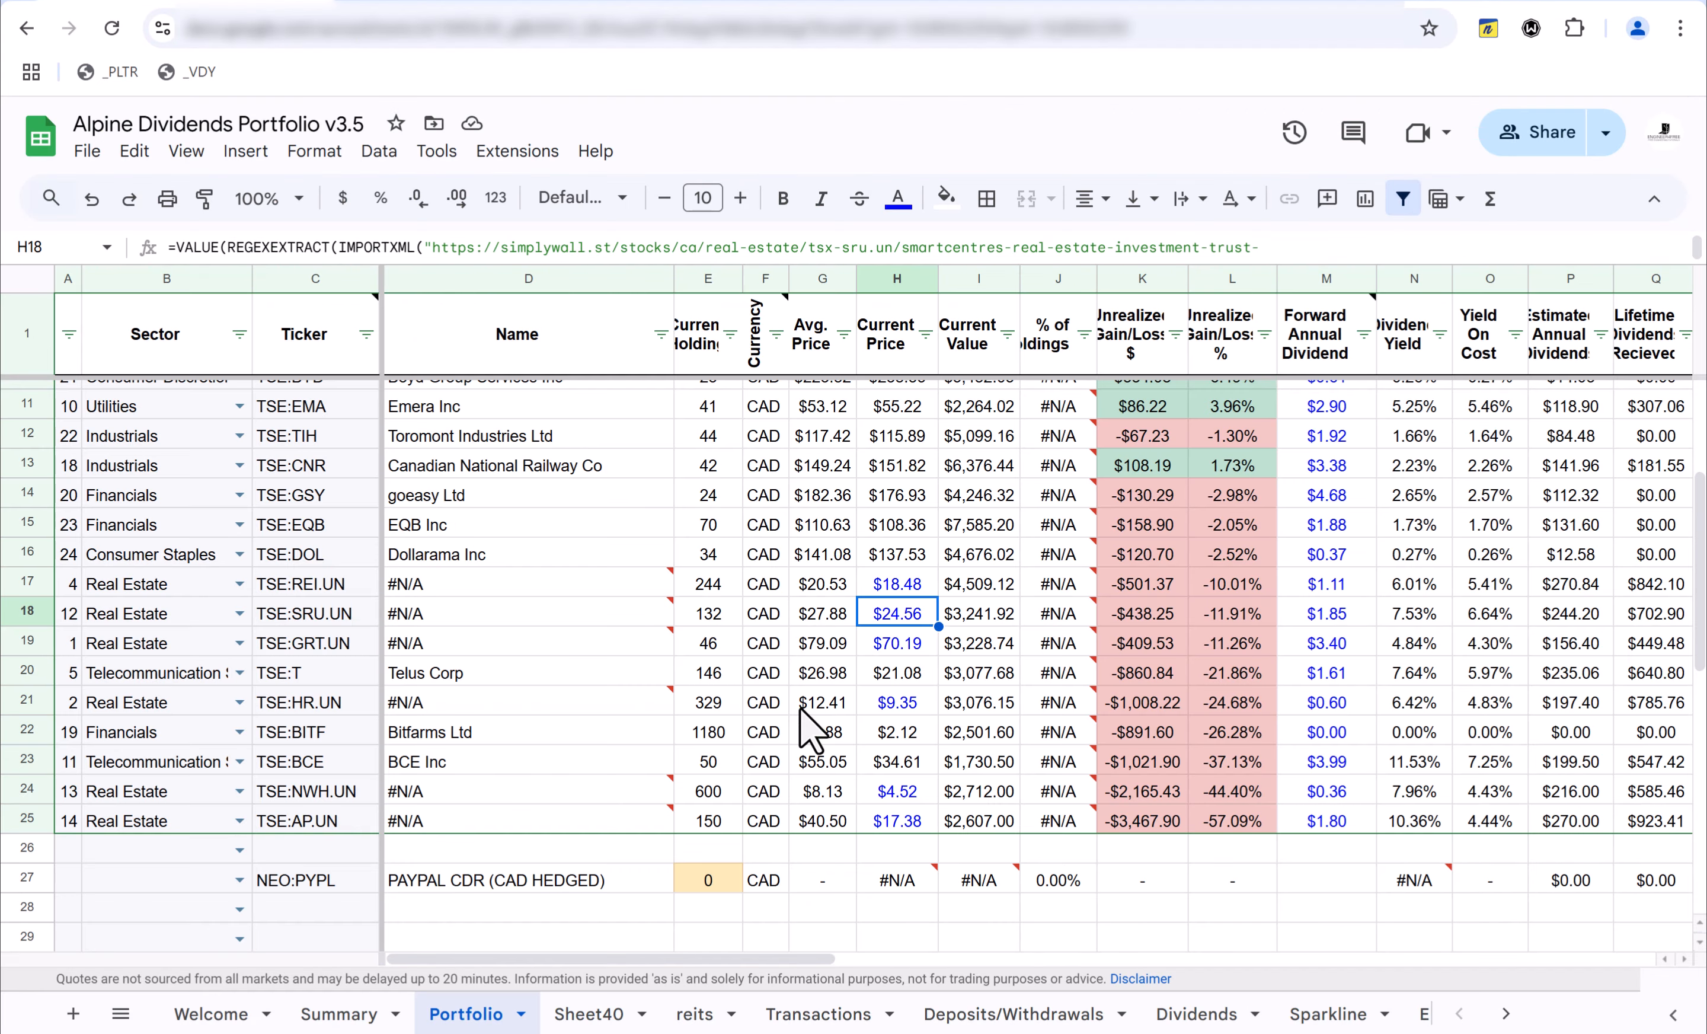
{"action": "scroll", "coordinate": [805, 715], "scroll_direction": "down", "scroll_amount": 3}
{"action": "scroll", "coordinate": [801, 711], "scroll_direction": "up", "scroll_amount": 1}
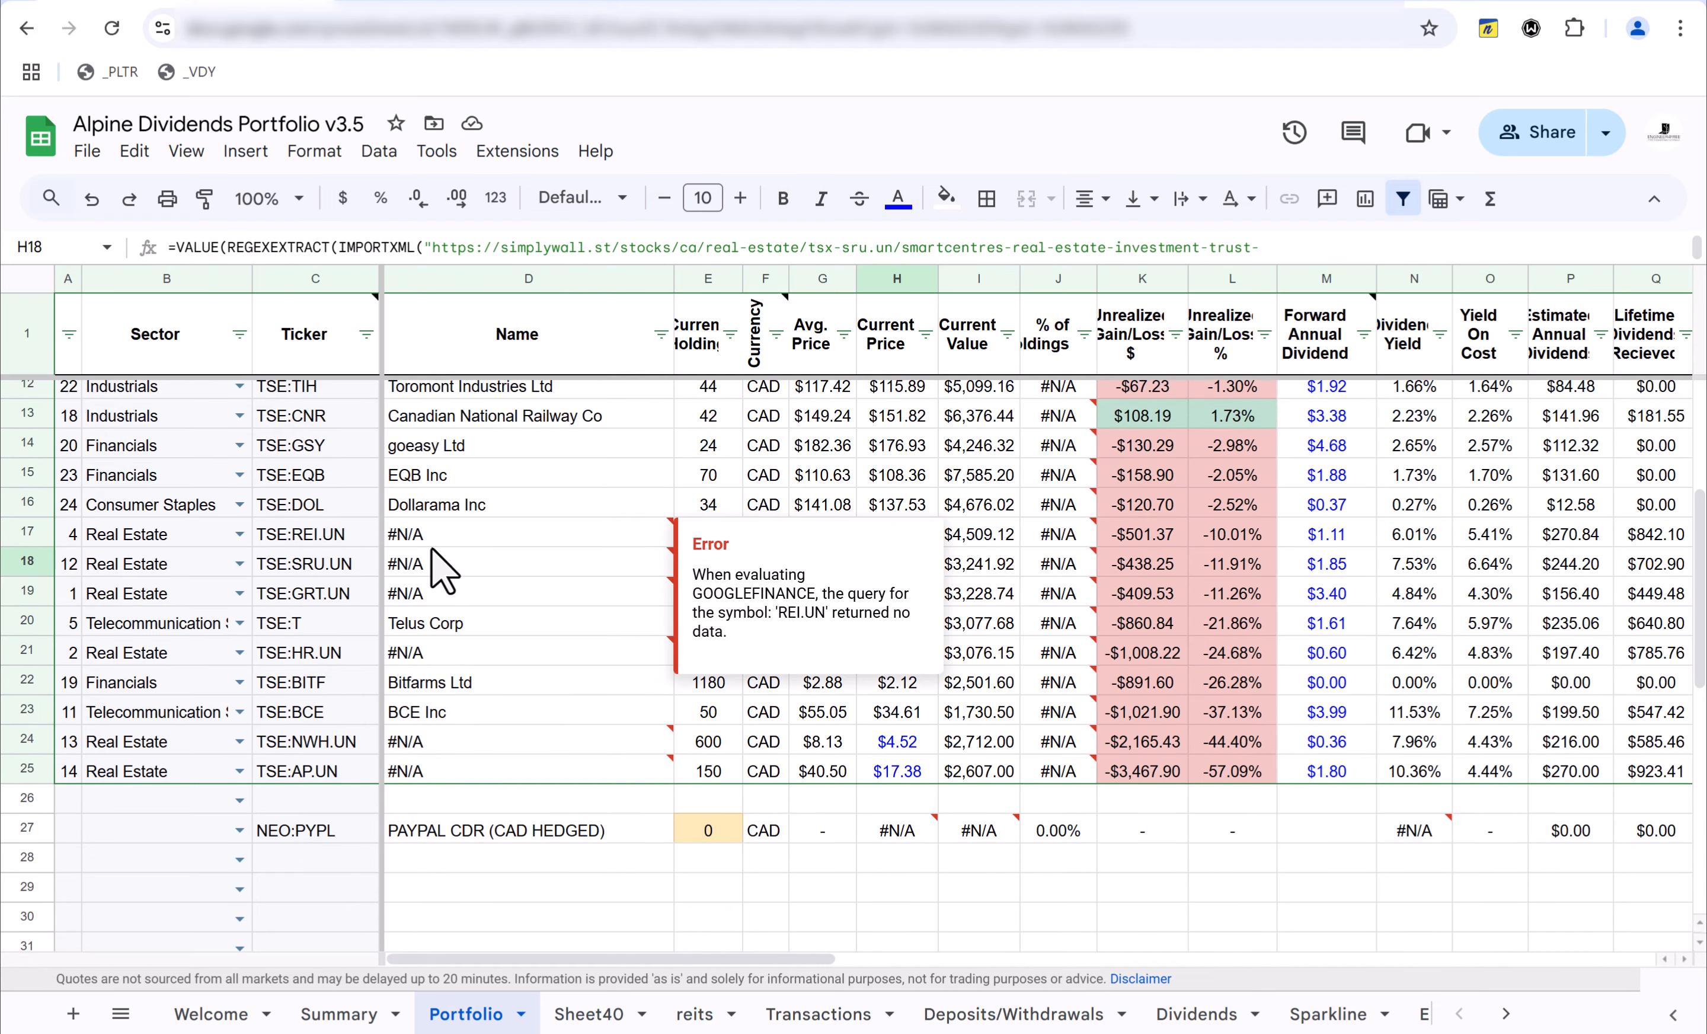
{"action": "mouse_move", "coordinate": [514, 590]}
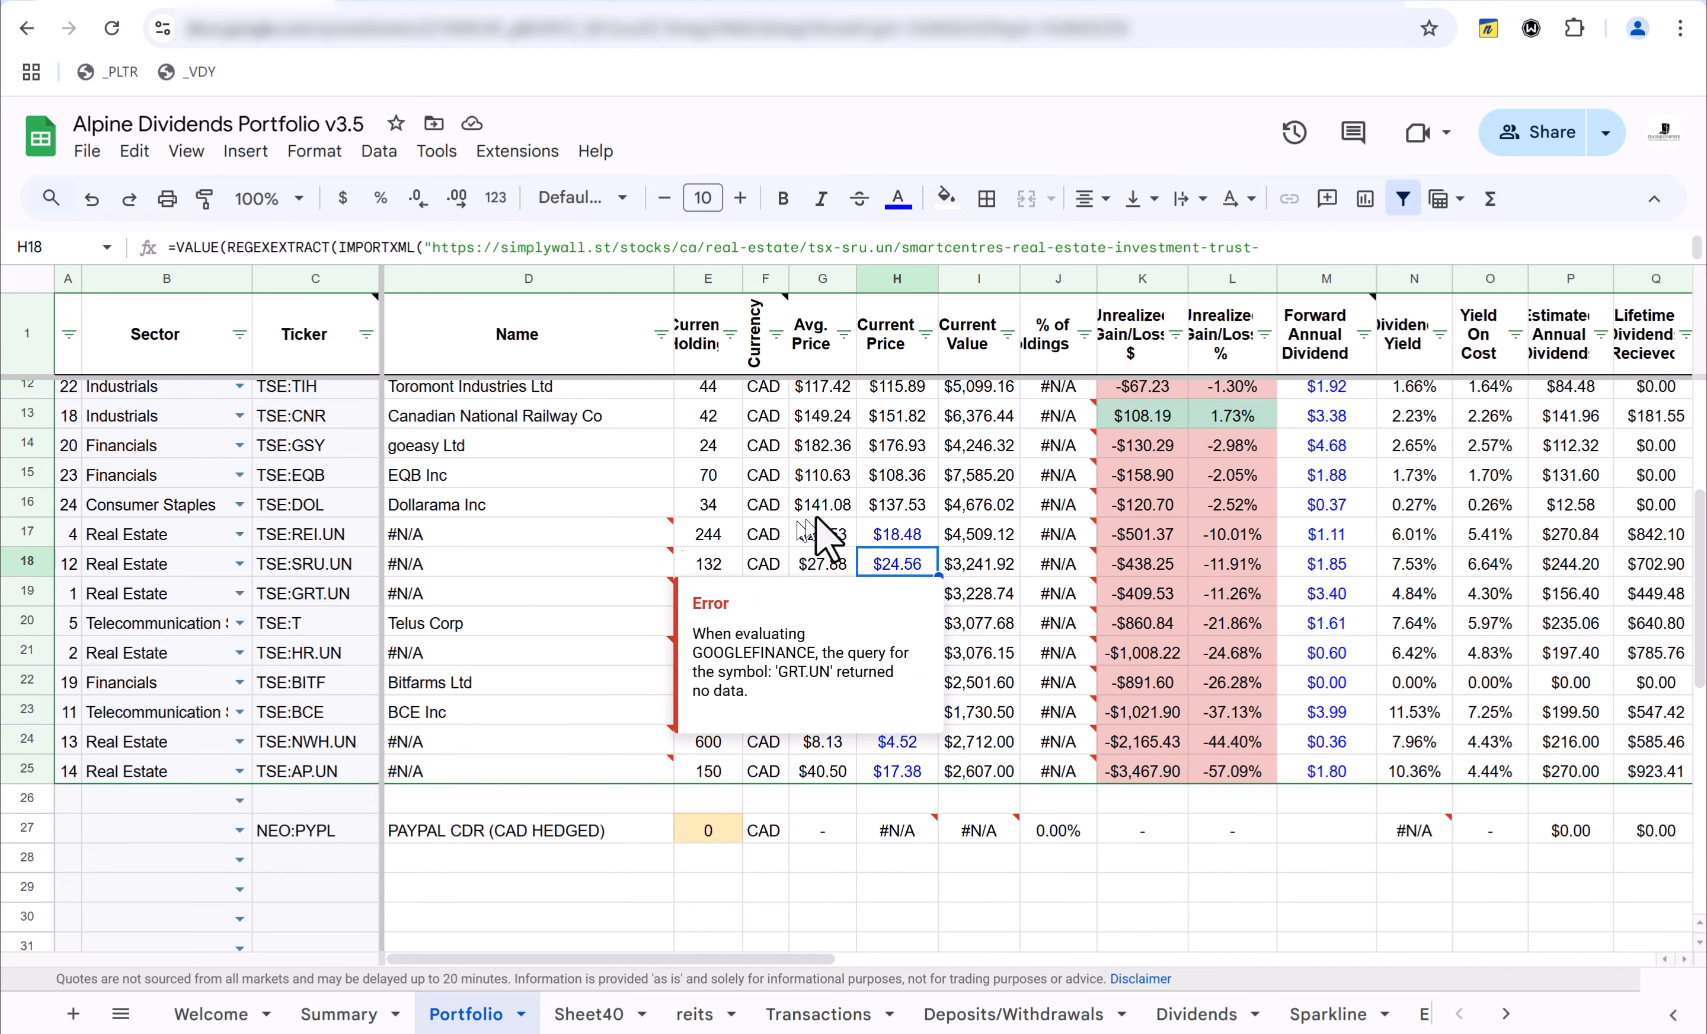
{"action": "left_click", "coordinate": [885, 476]}
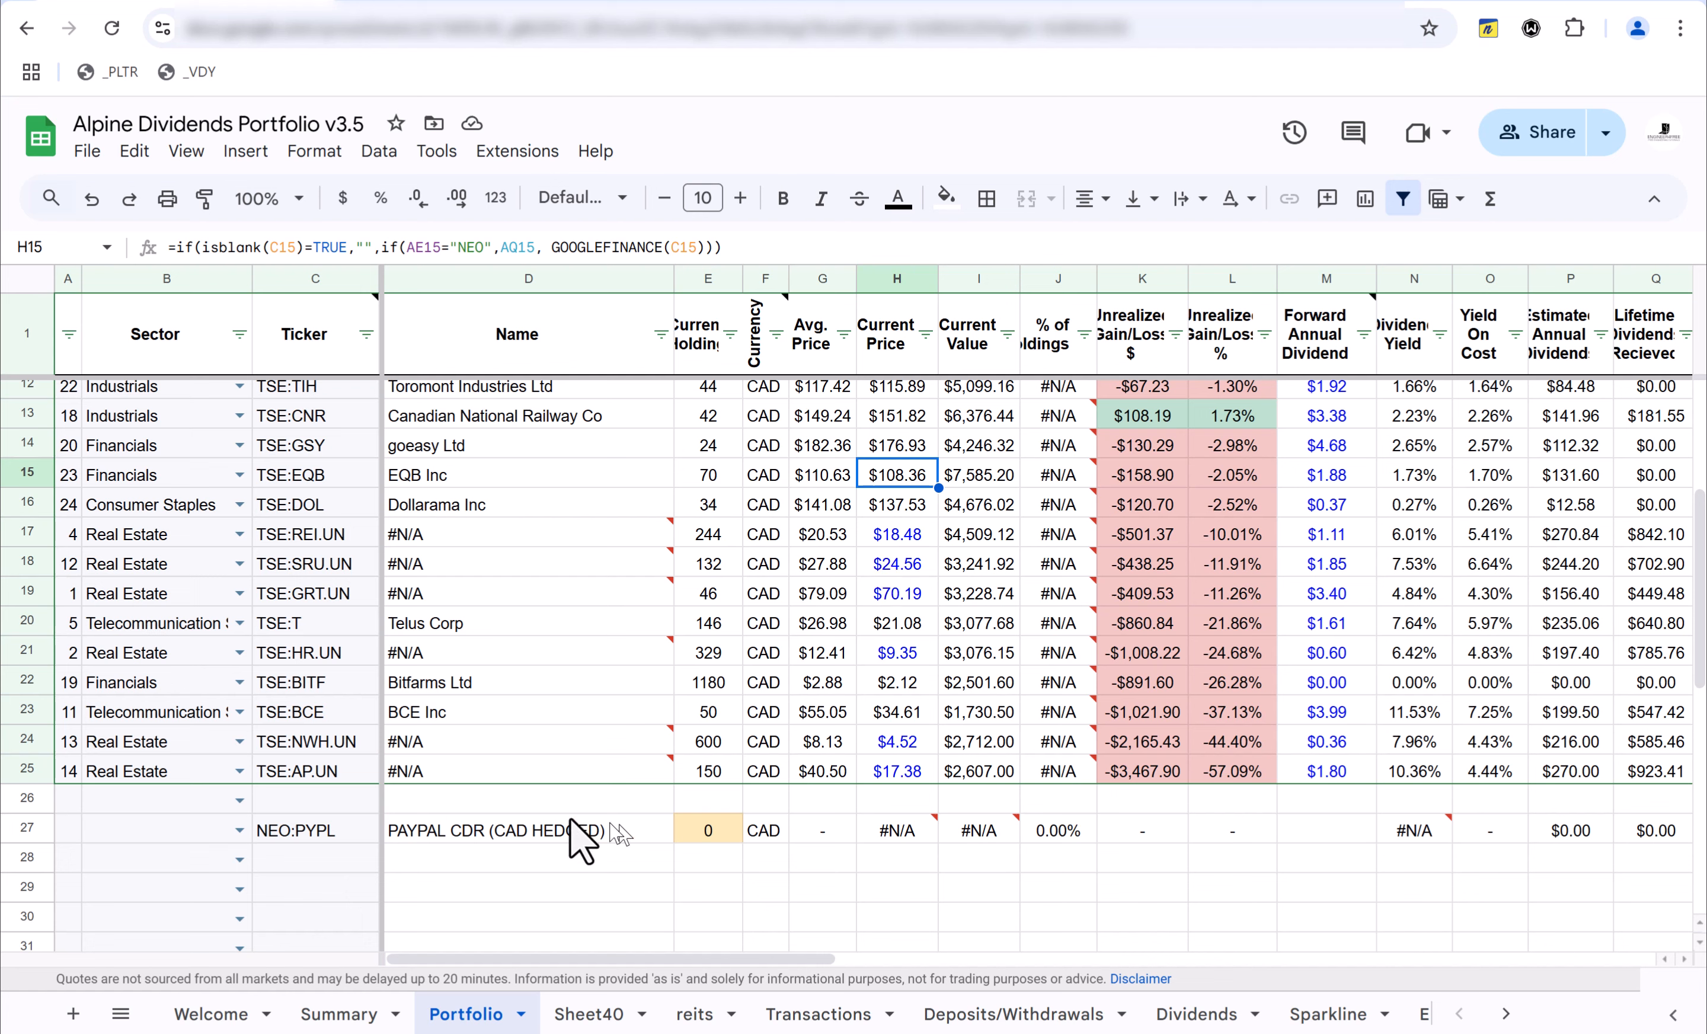
{"action": "left_click", "coordinate": [313, 828]}
{"action": "mouse_move", "coordinate": [883, 833]}
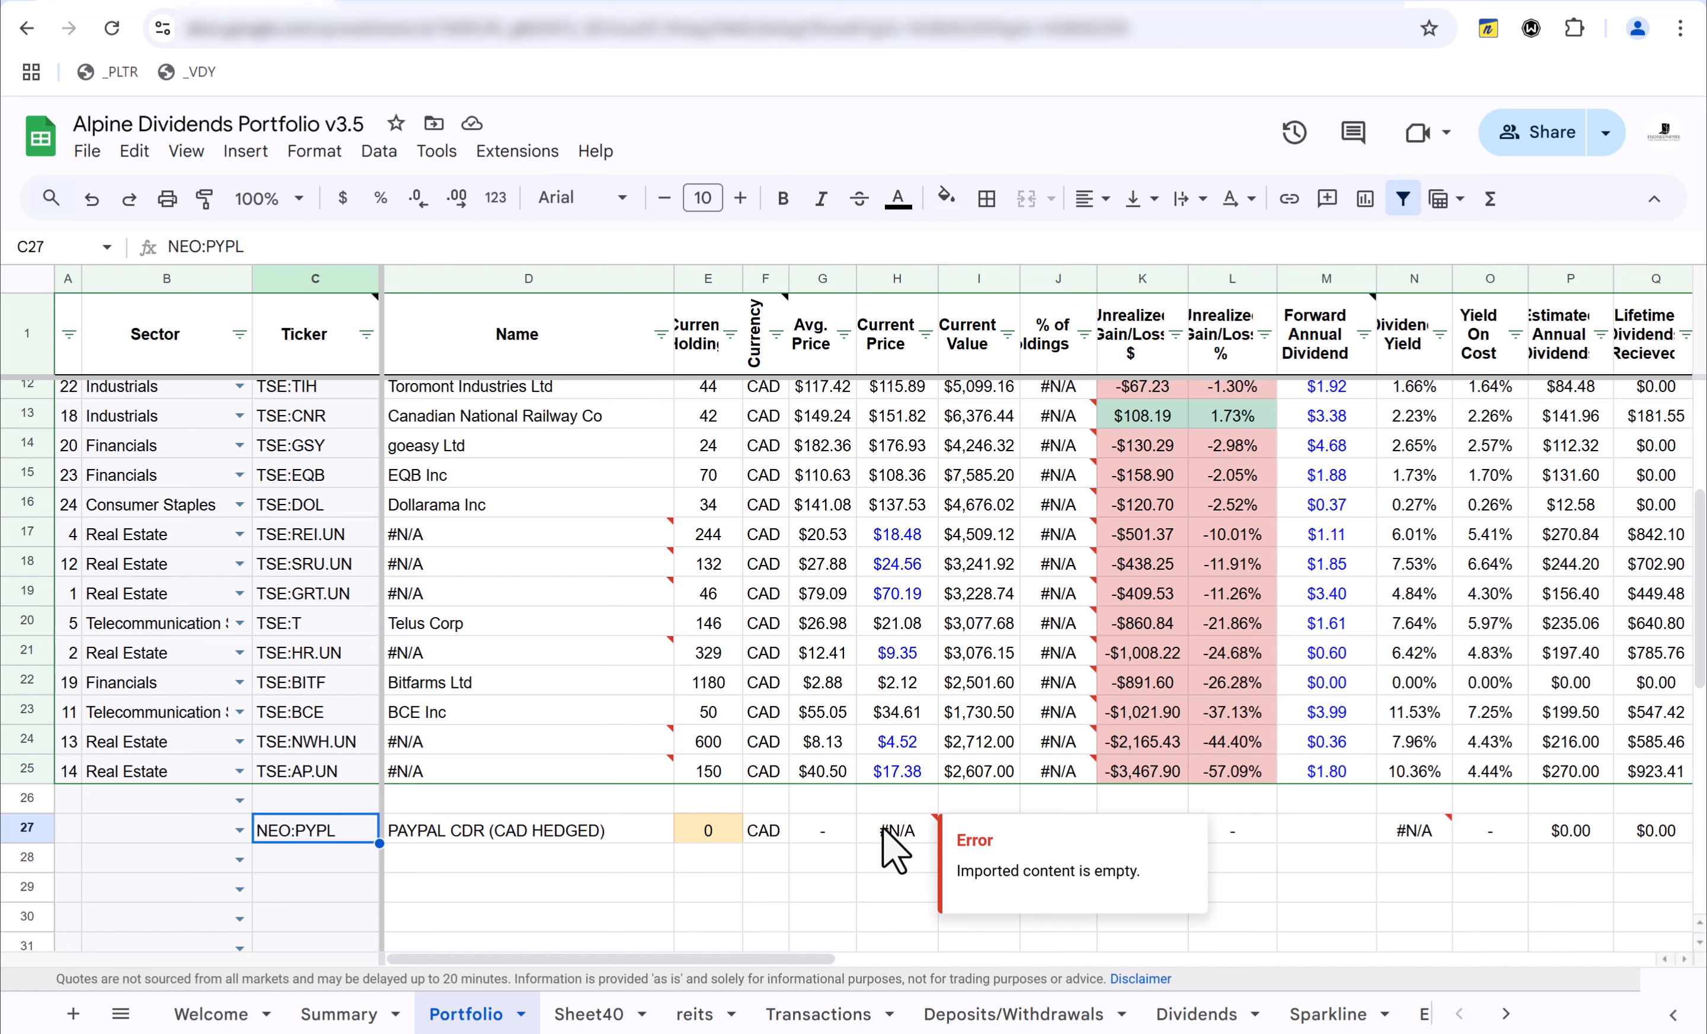
{"action": "left_click", "coordinate": [882, 829]}
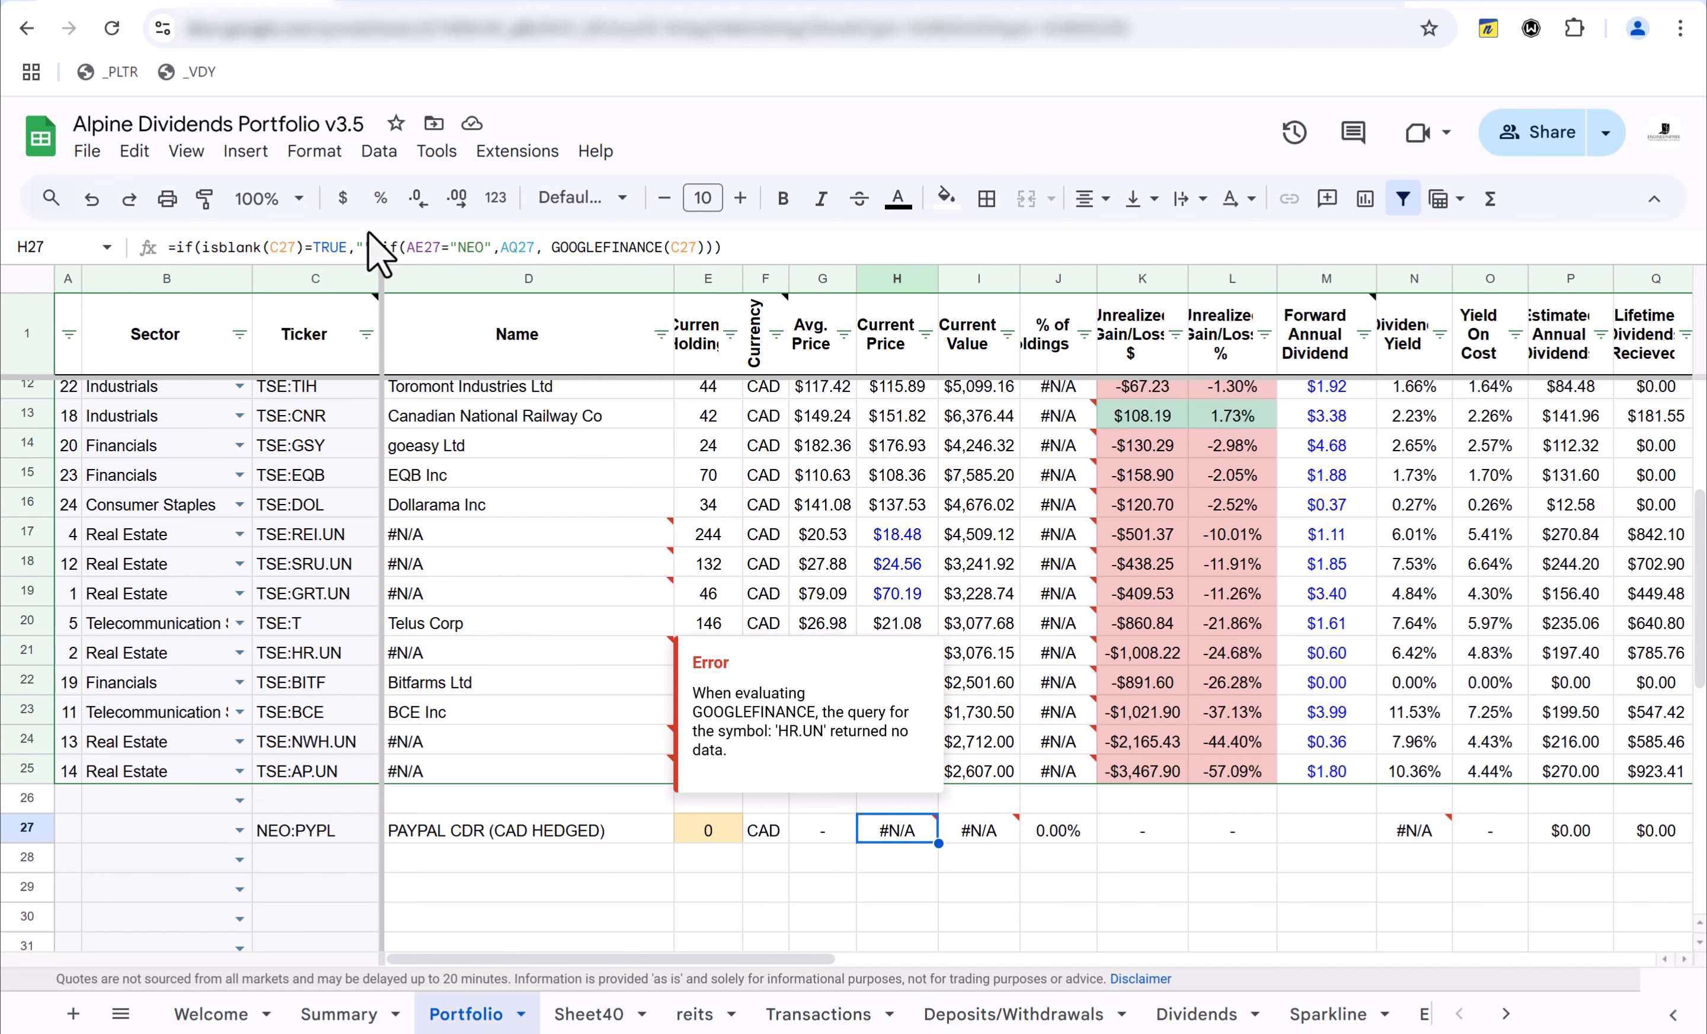
- Search Simply Wall St for NEOE:pypl, expand the PayPal Holdings listings and open the Canadian NEOE:PYPL report
{"action": "left_click", "coordinate": [412, 2]}
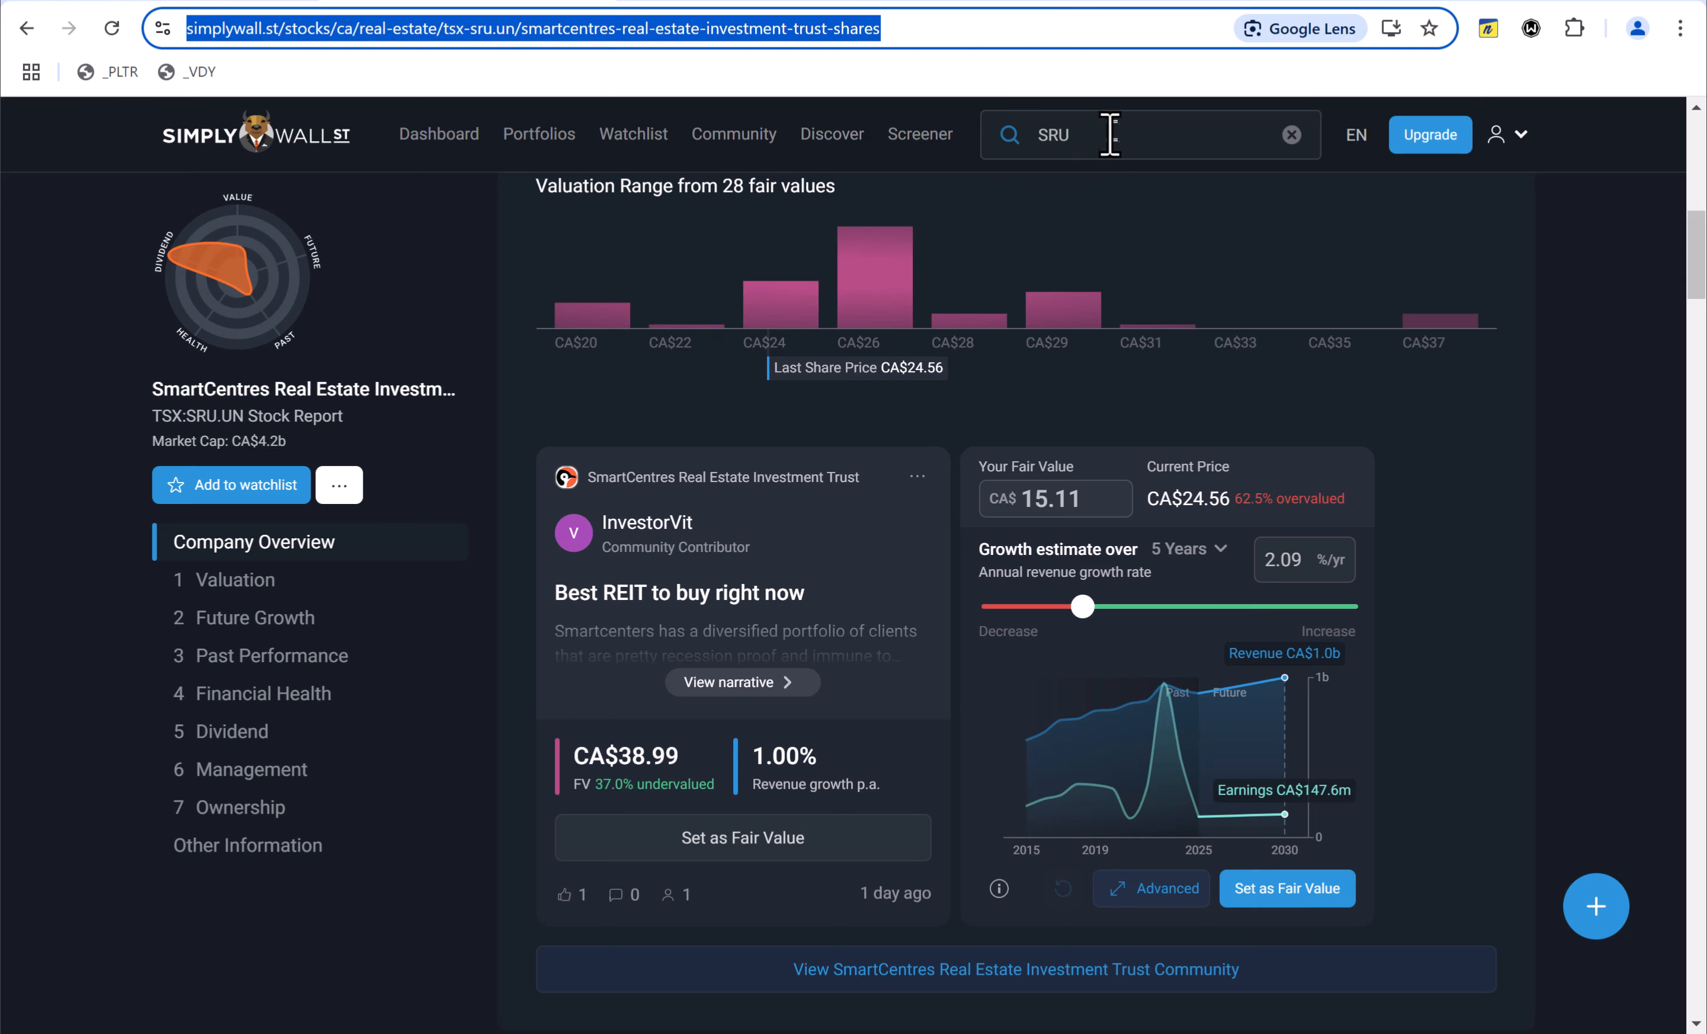
{"action": "left_click_drag", "start_coordinate": [1111, 137], "coordinate": [1082, 133]}
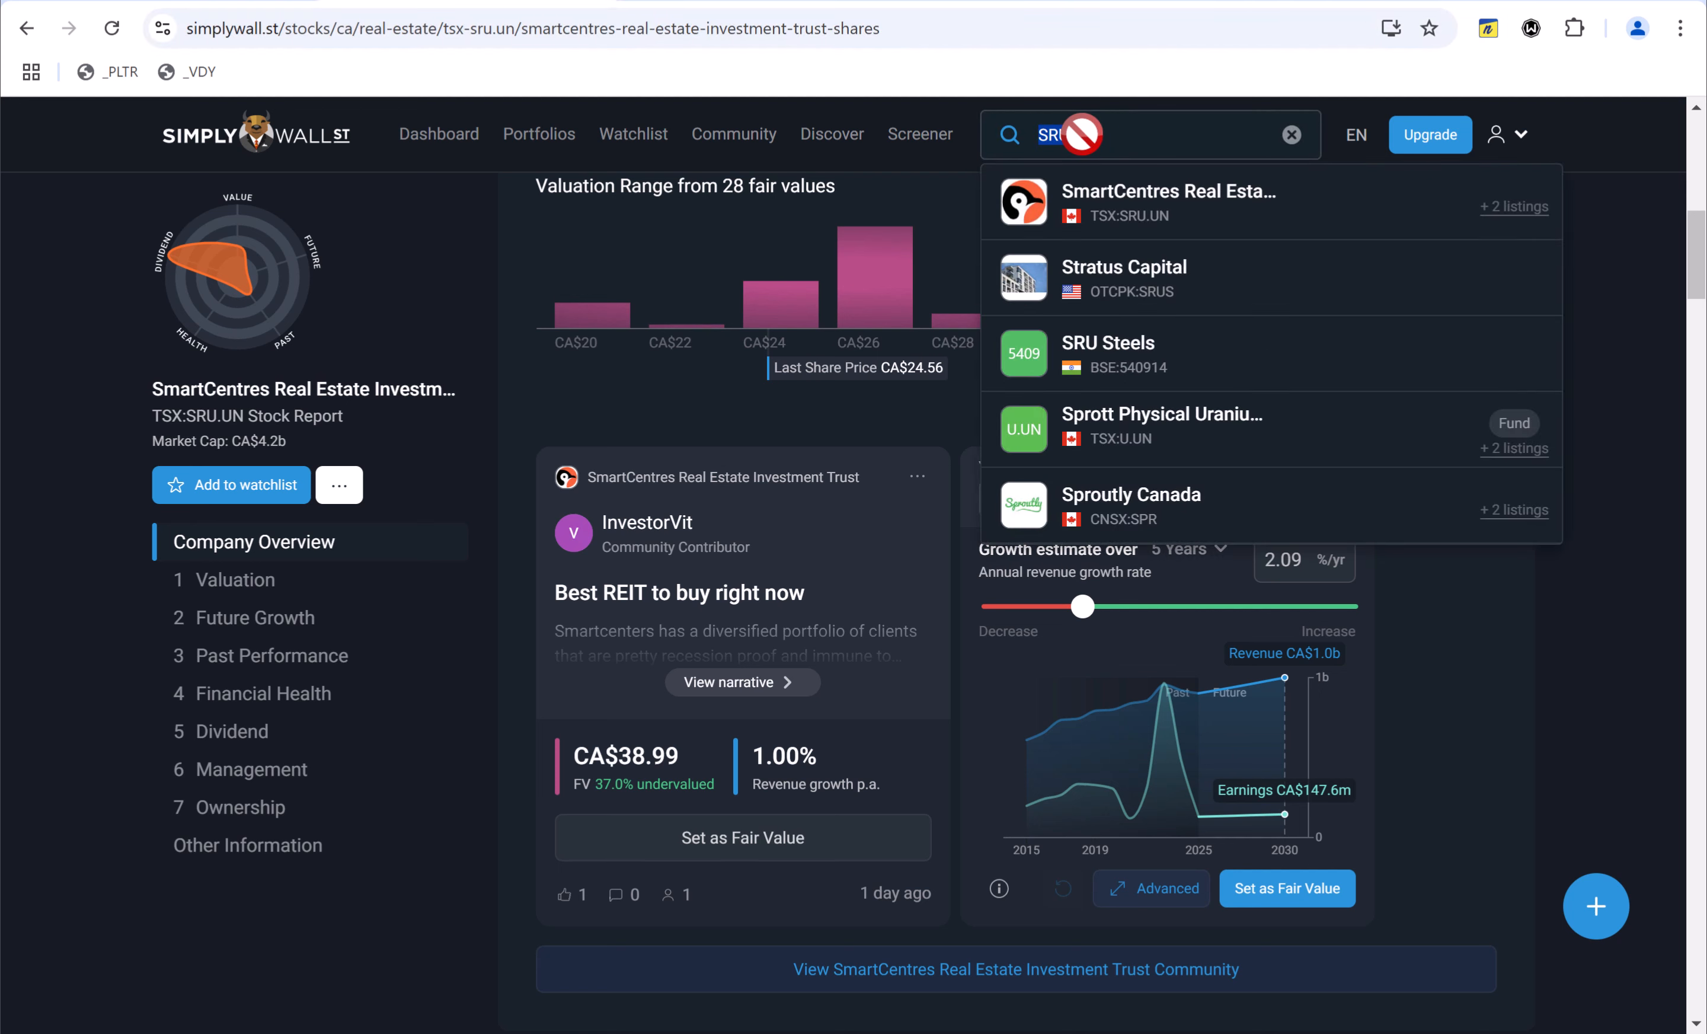
{"action": "type", "text": "NEOE:pypl"}
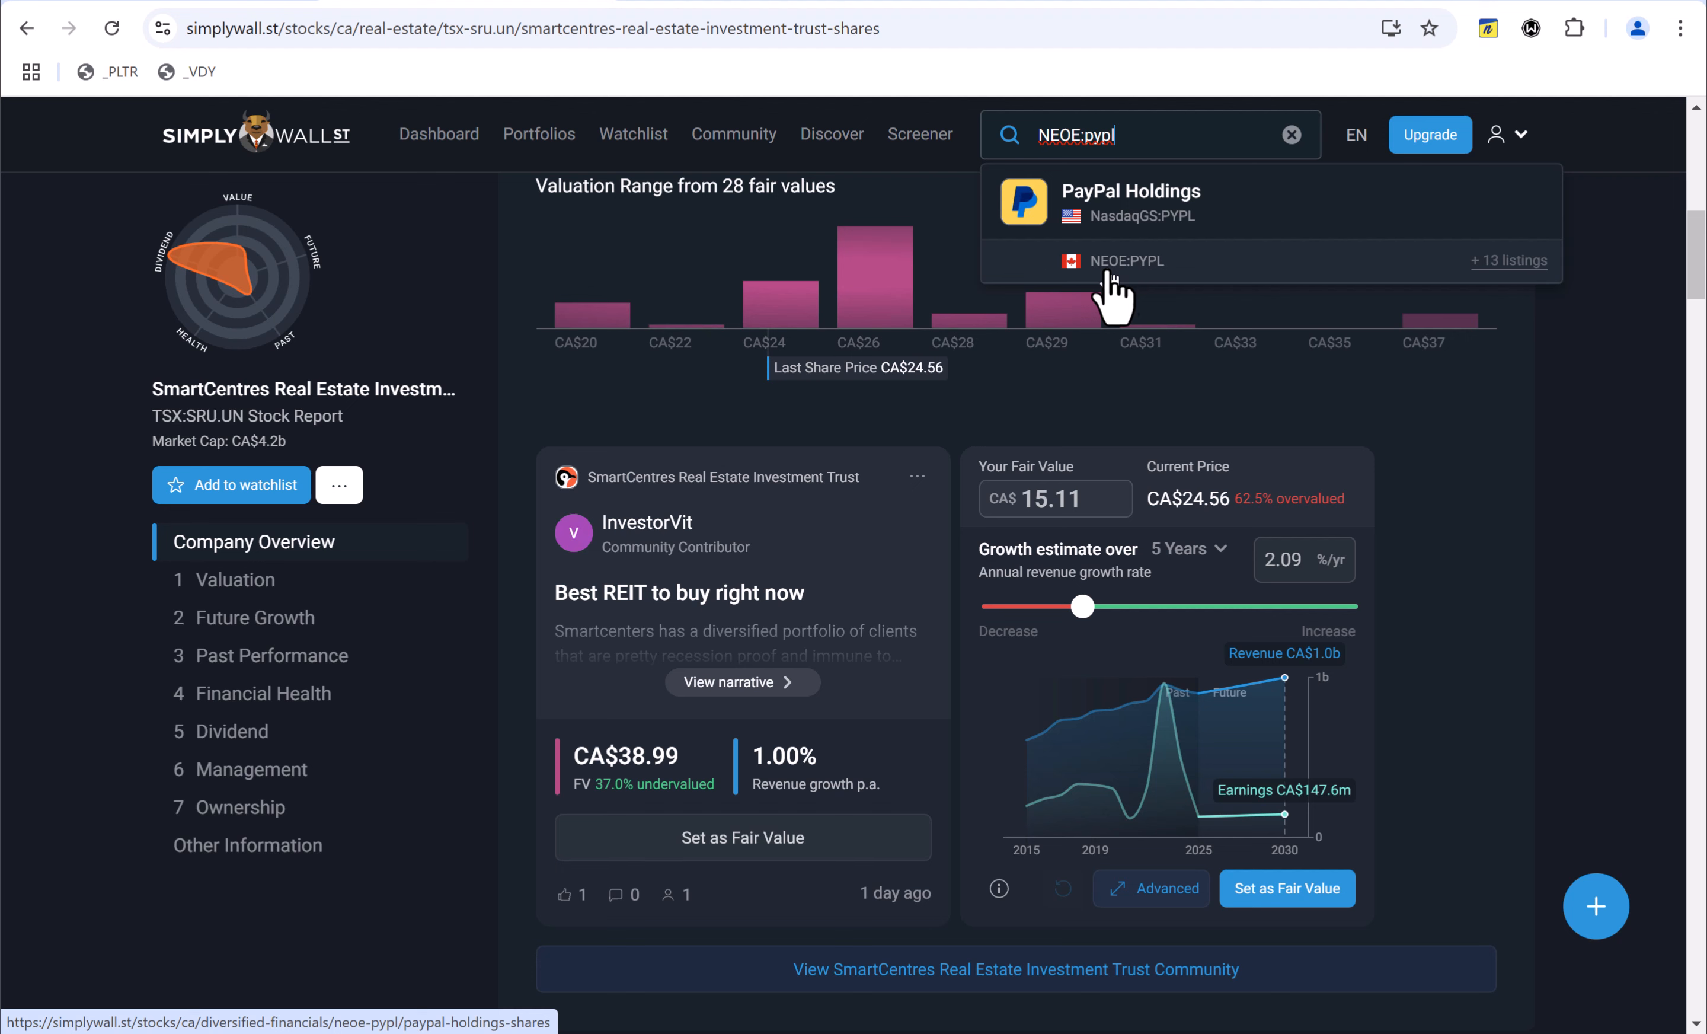
{"action": "left_click", "coordinate": [1506, 262]}
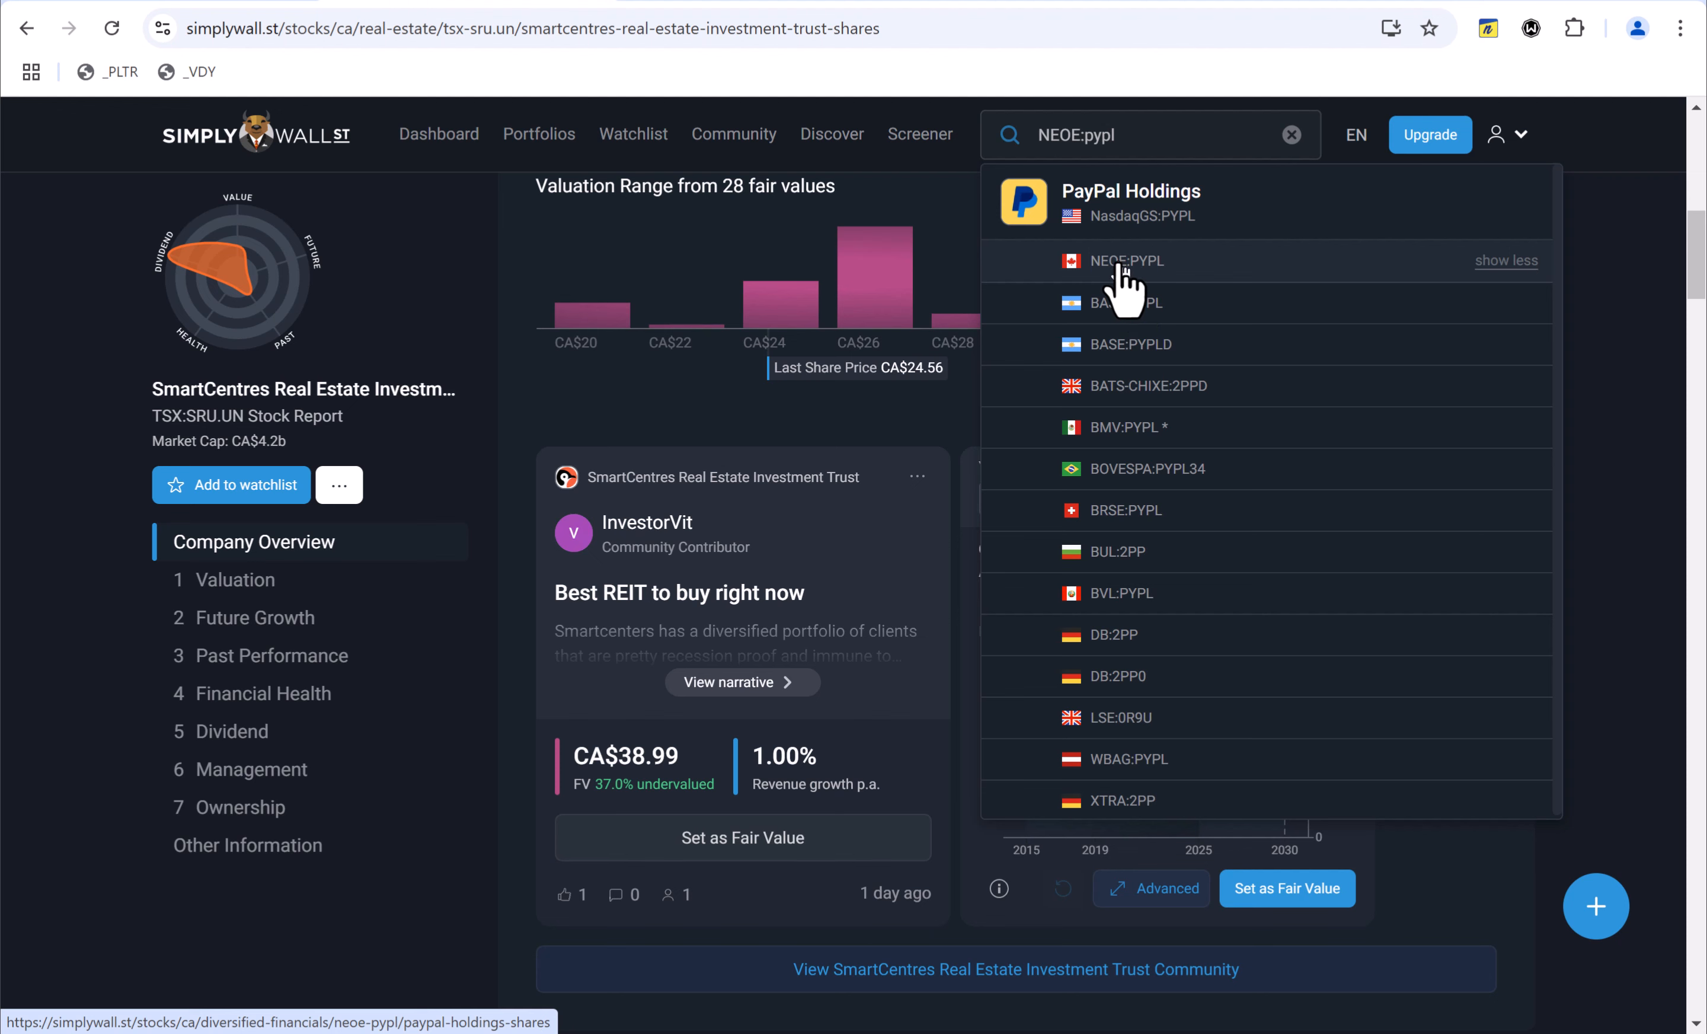
{"action": "left_click", "coordinate": [1170, 268]}
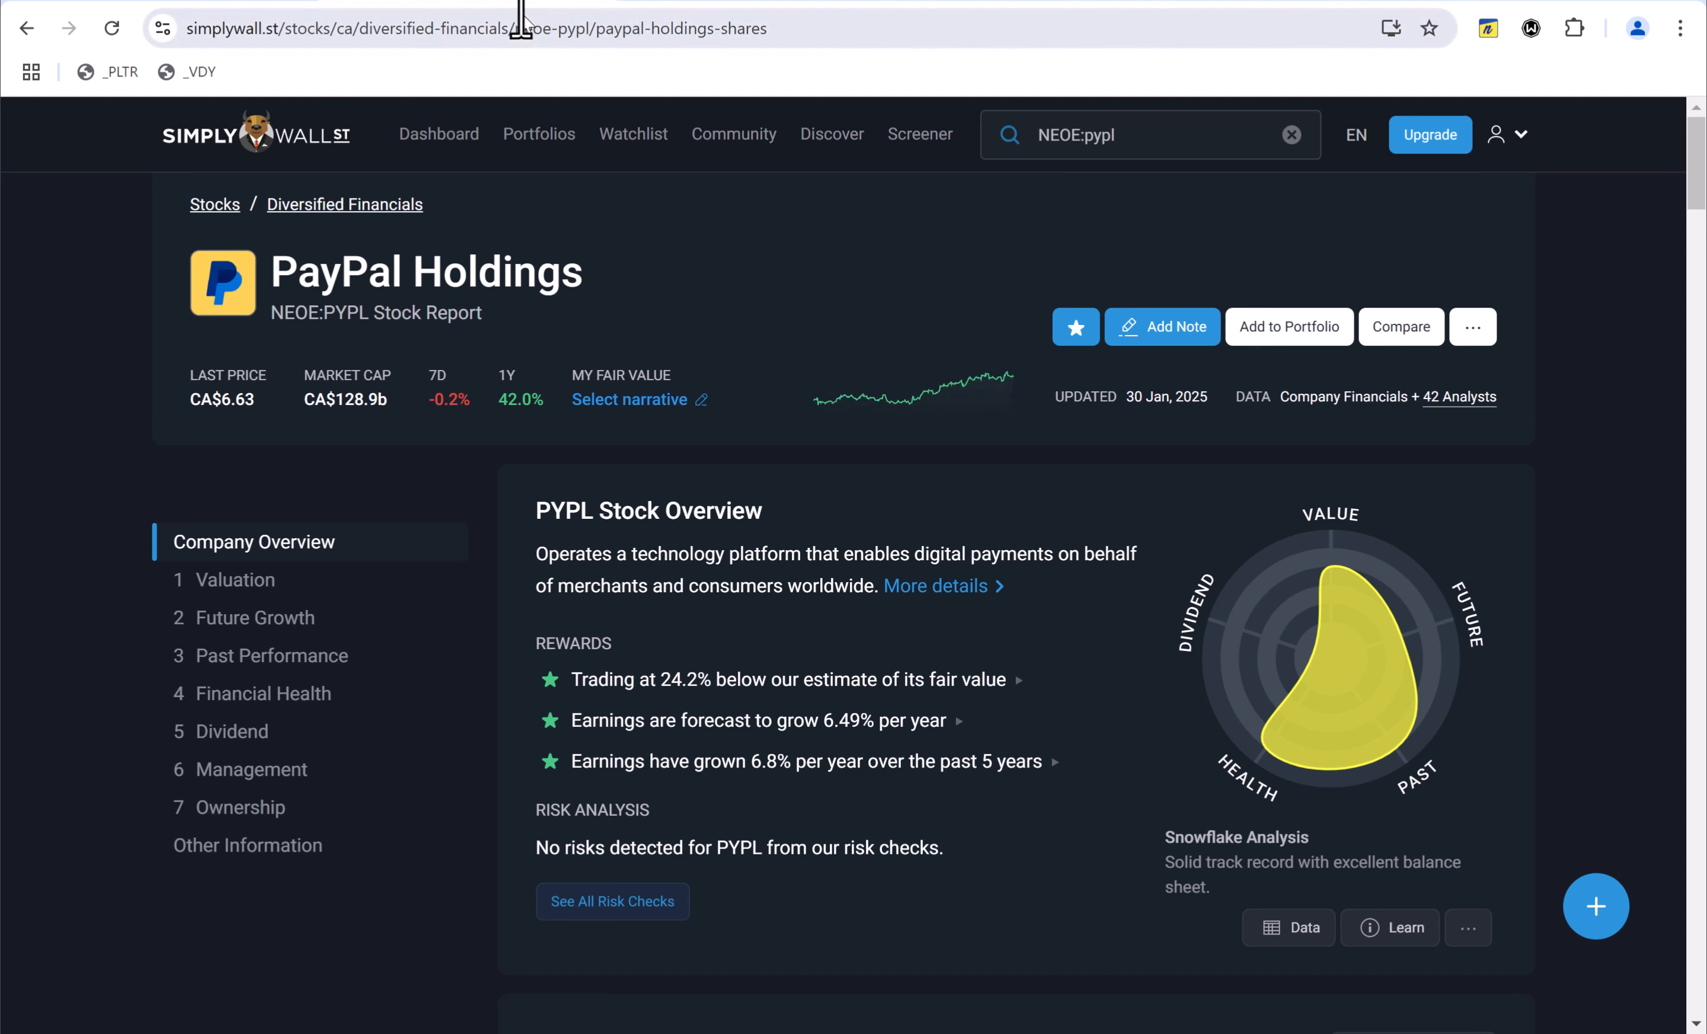
- Copy the PayPal Holdings report's URL and insert it between the first two quotation marks of the STEP 2 formula in the instructions document
{"action": "left_click", "coordinate": [498, 32]}
{"action": "key", "text": "ctrl+c"}
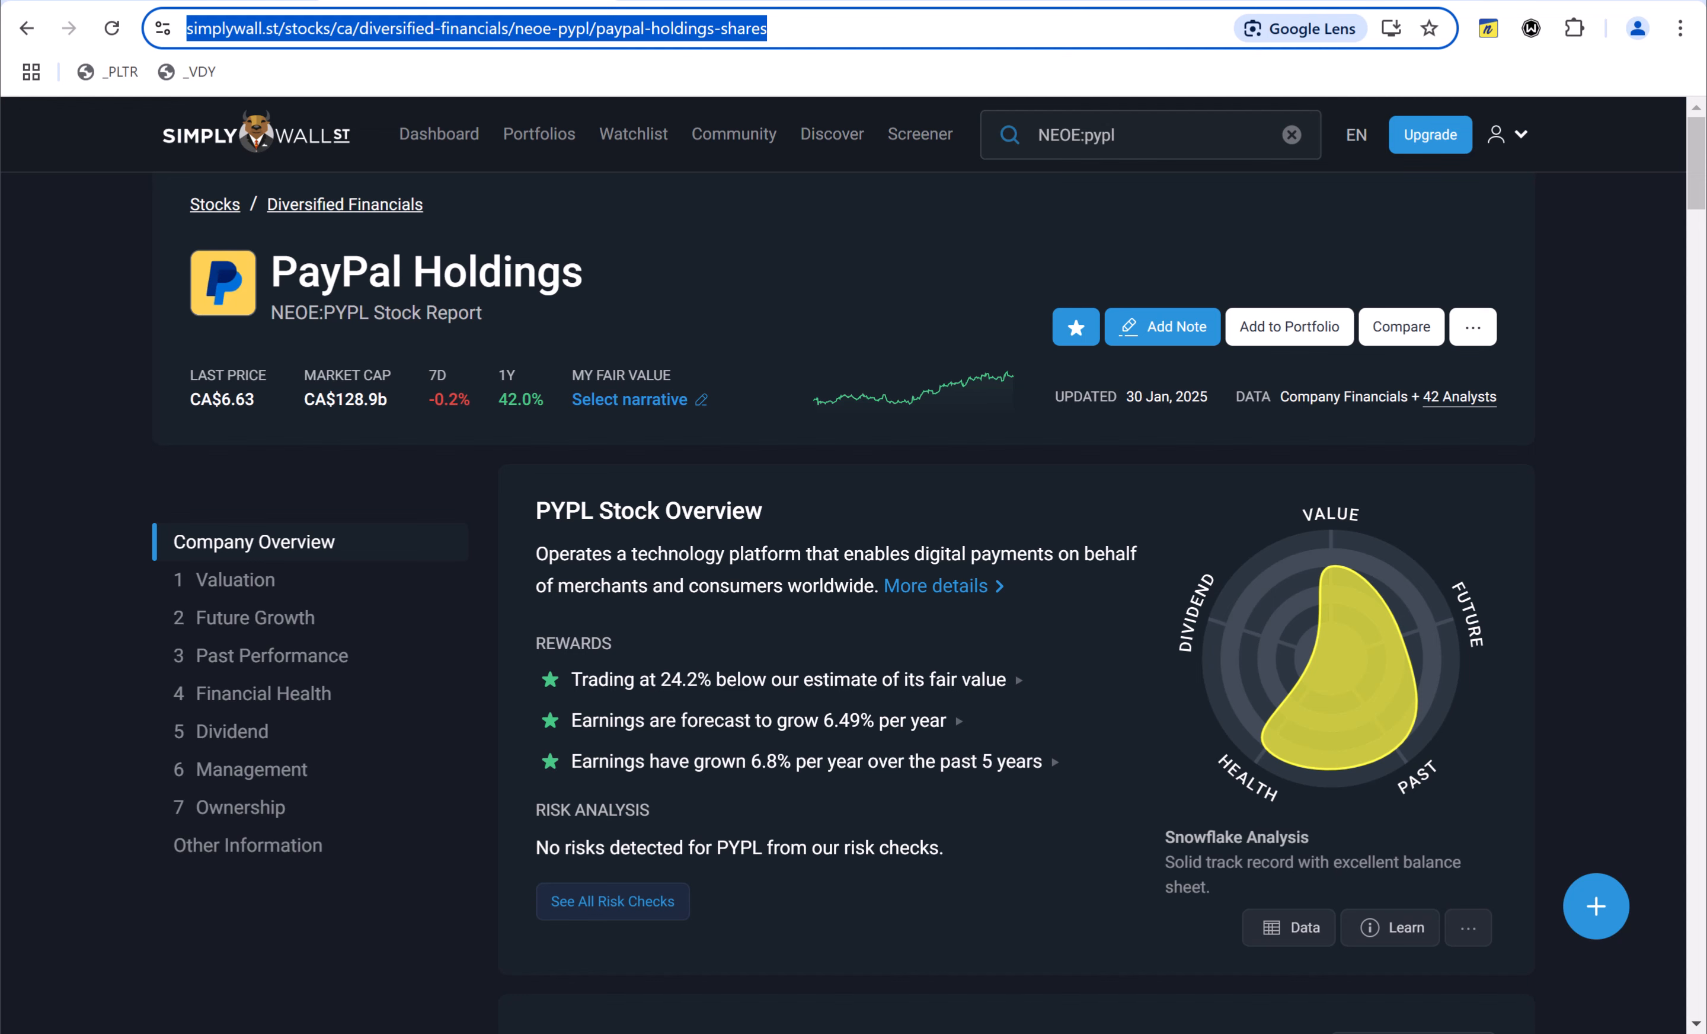
{"action": "key", "text": "alt+Tab"}
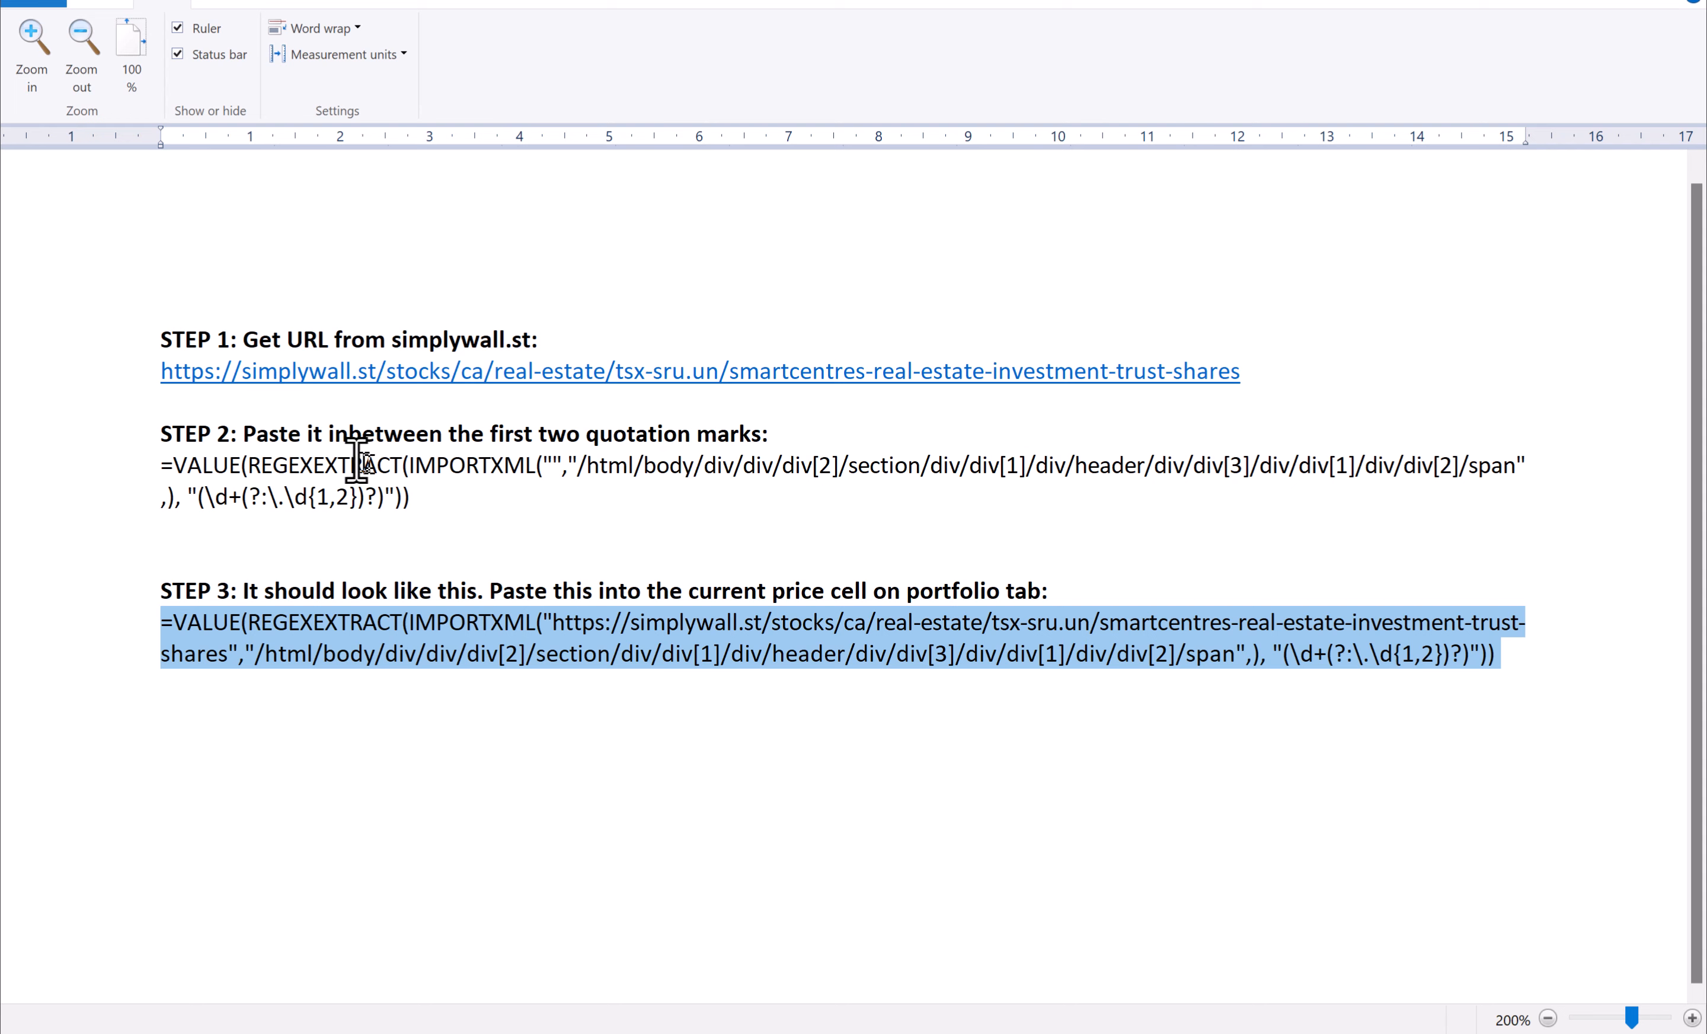
{"action": "left_click", "coordinate": [551, 464]}
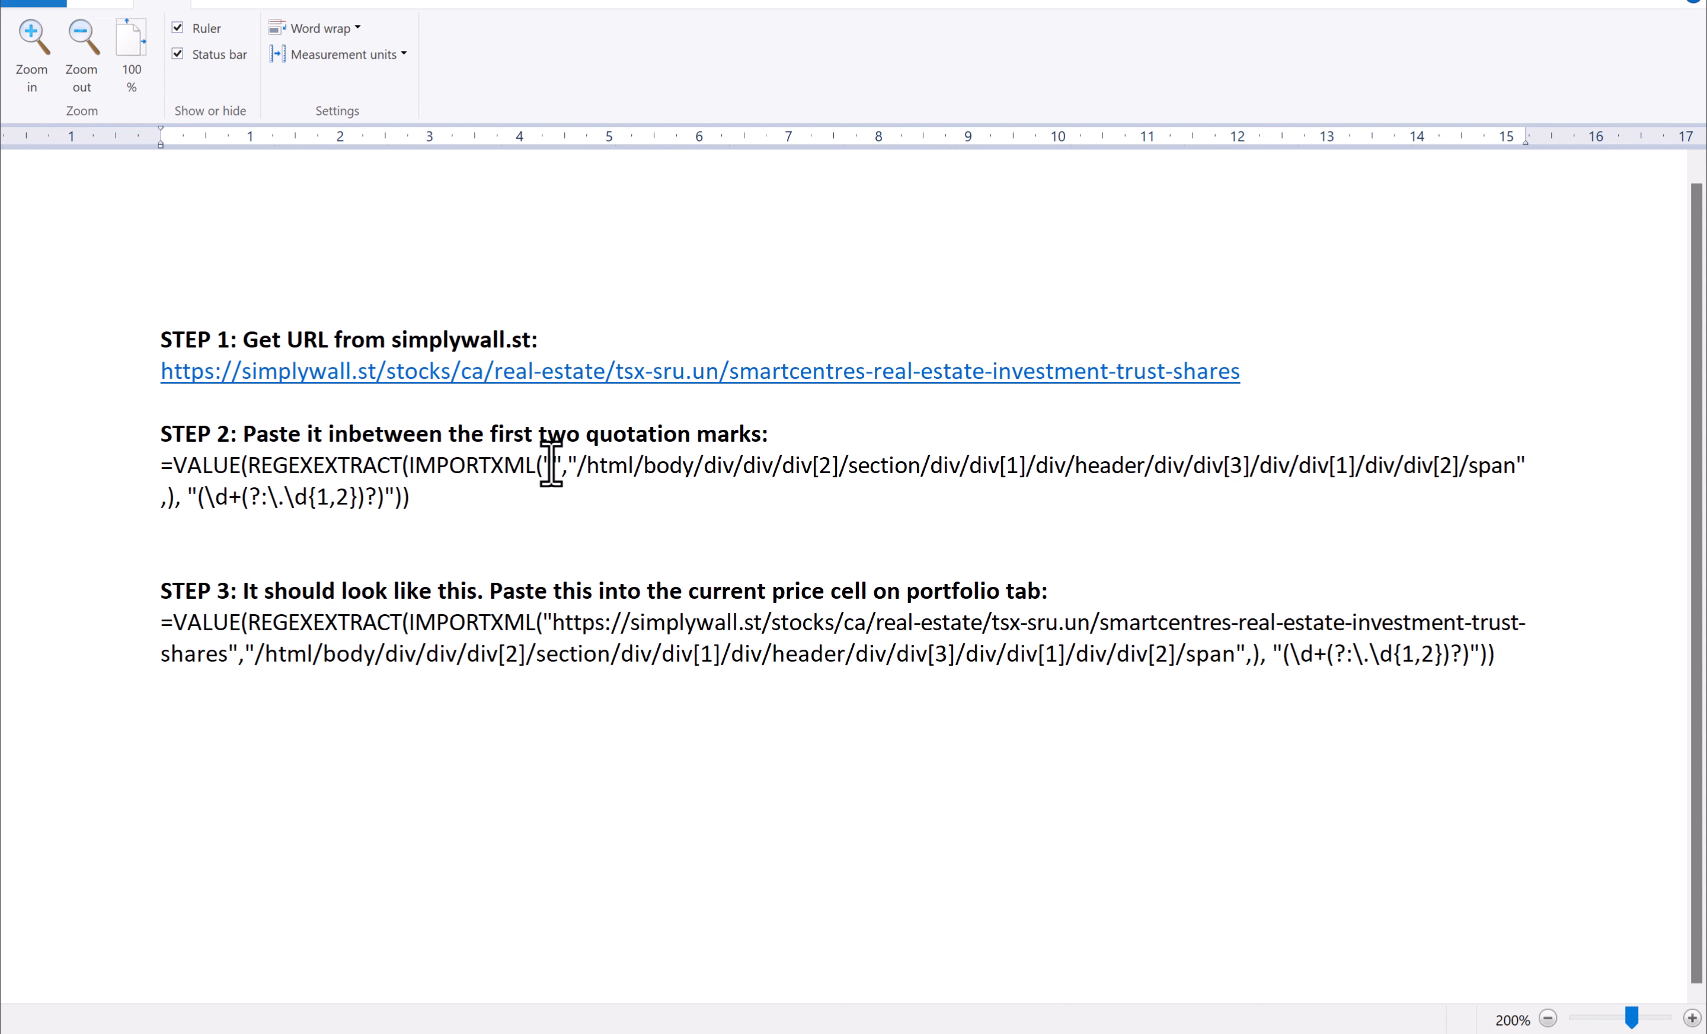
{"action": "key", "text": "ctrl+v"}
- Copy the completed STEP 2 formula and paste it into NEO:PYPL's Current Price cell H27 in the portfolio sheet
{"action": "double_click", "coordinate": [119, 481]}
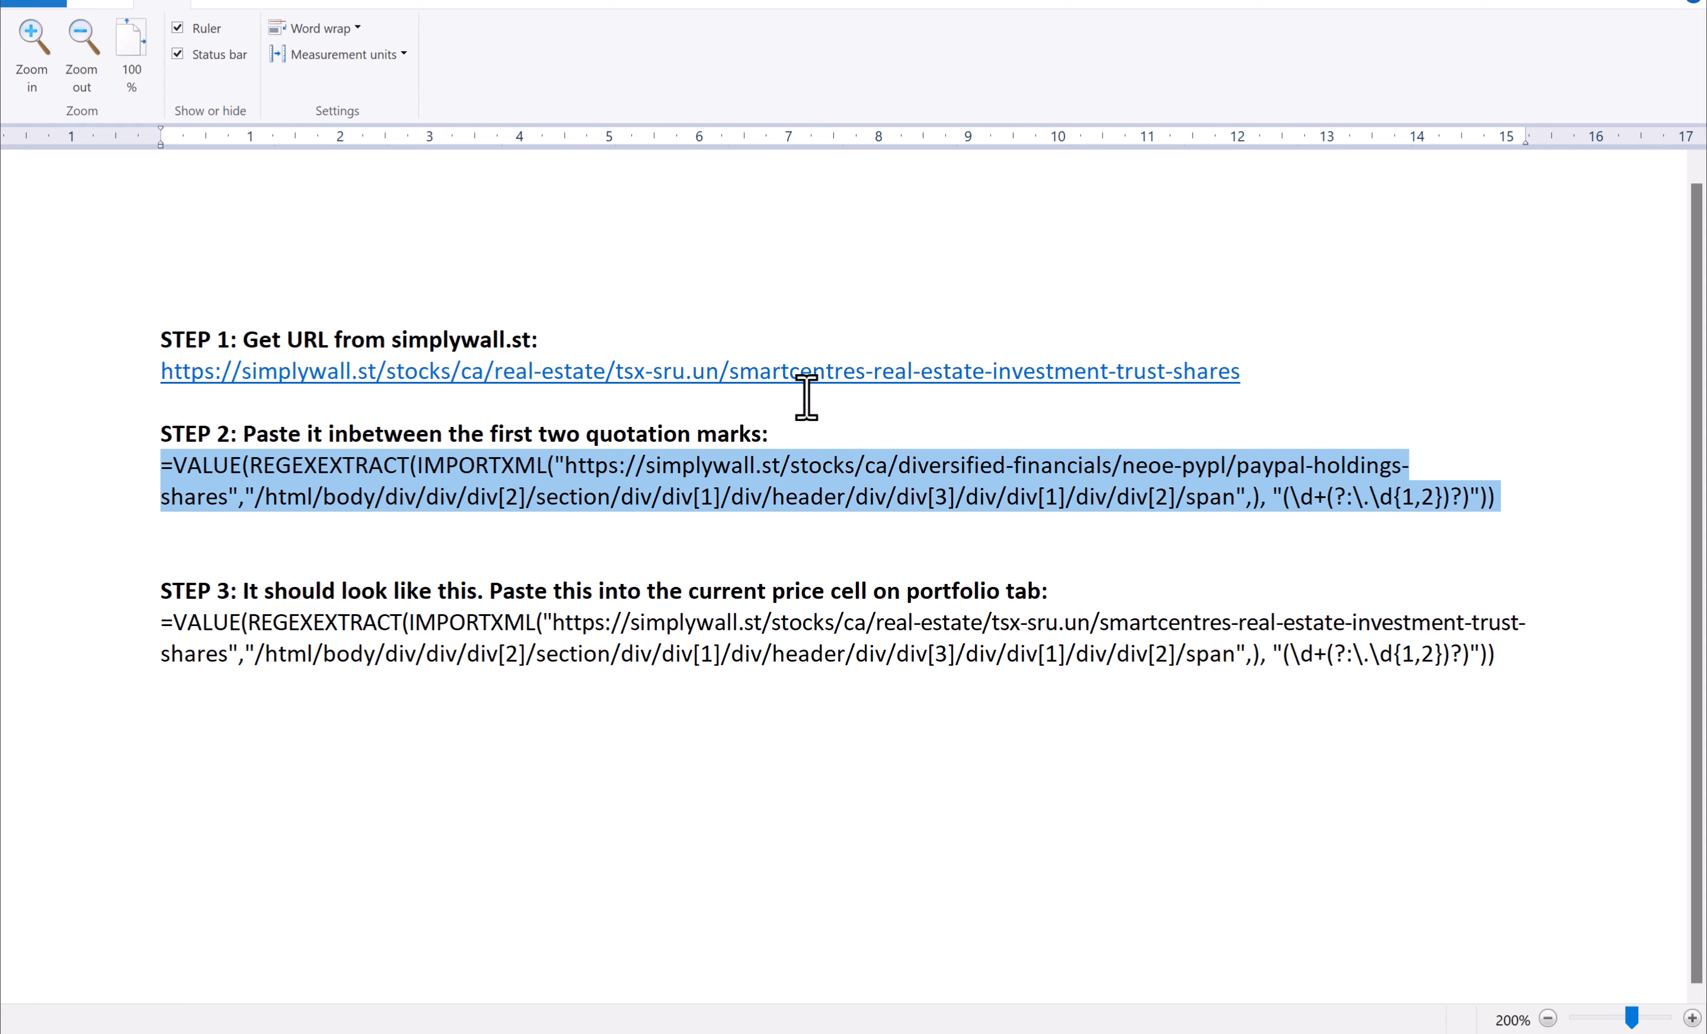
{"action": "key", "text": "alt+Tab"}
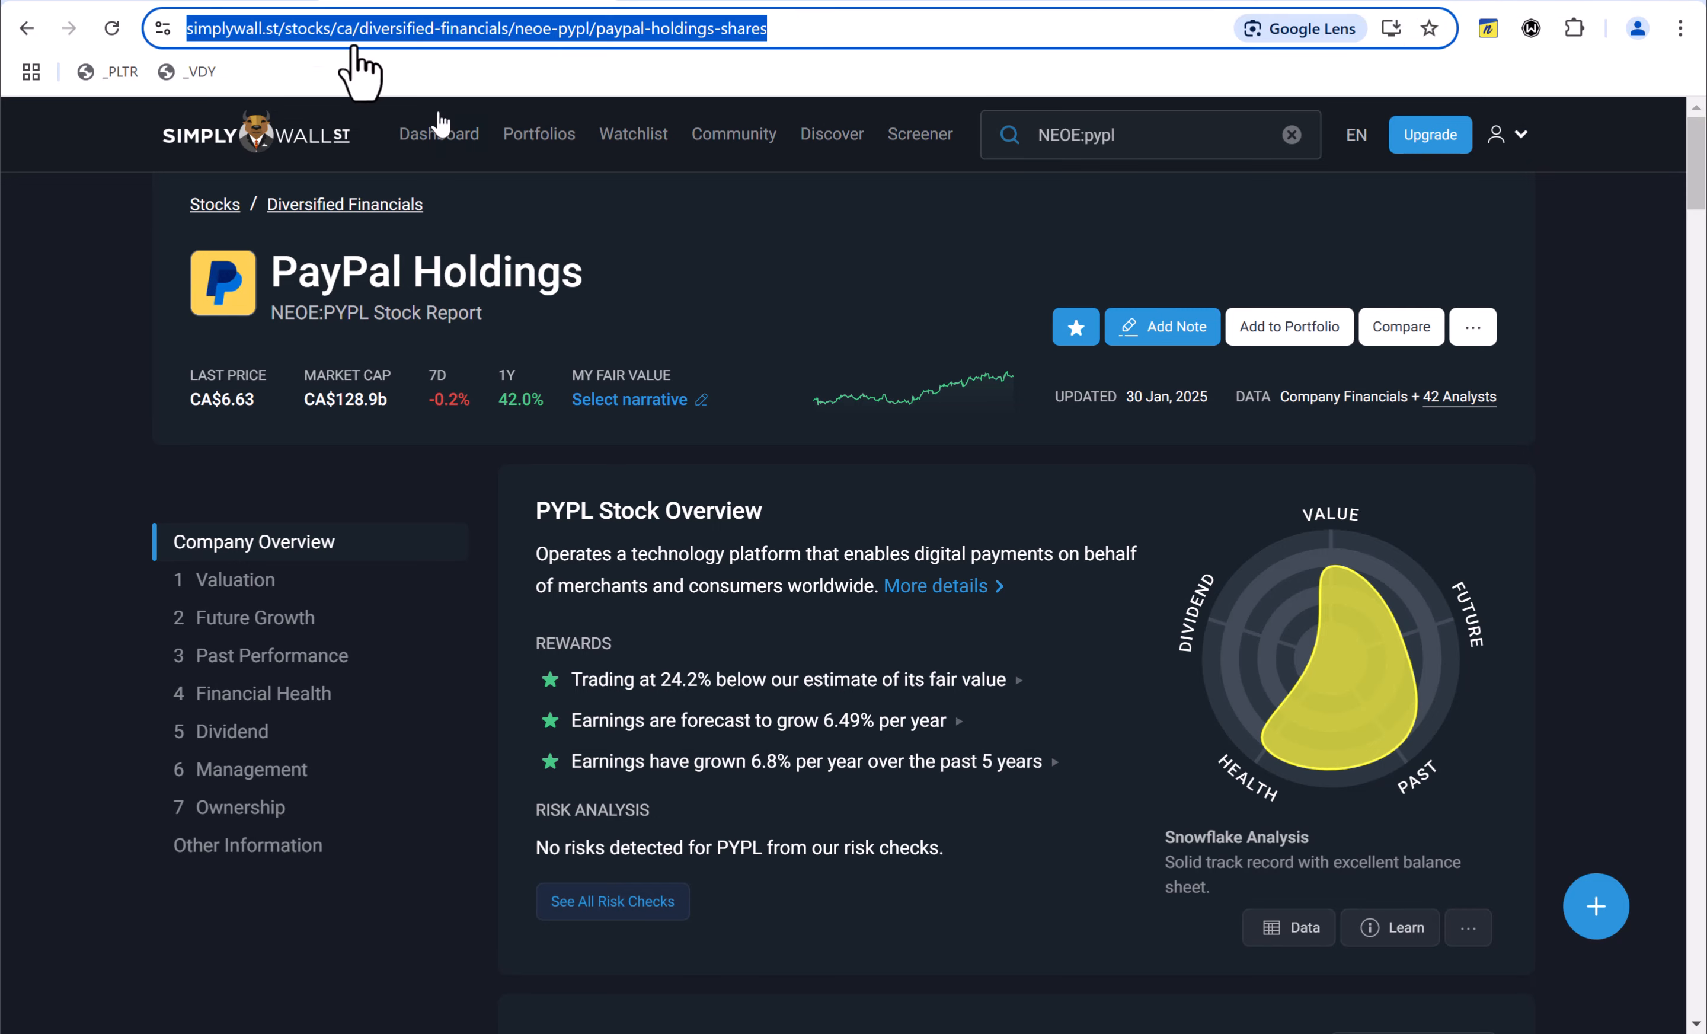
{"action": "left_click", "coordinate": [359, 1]}
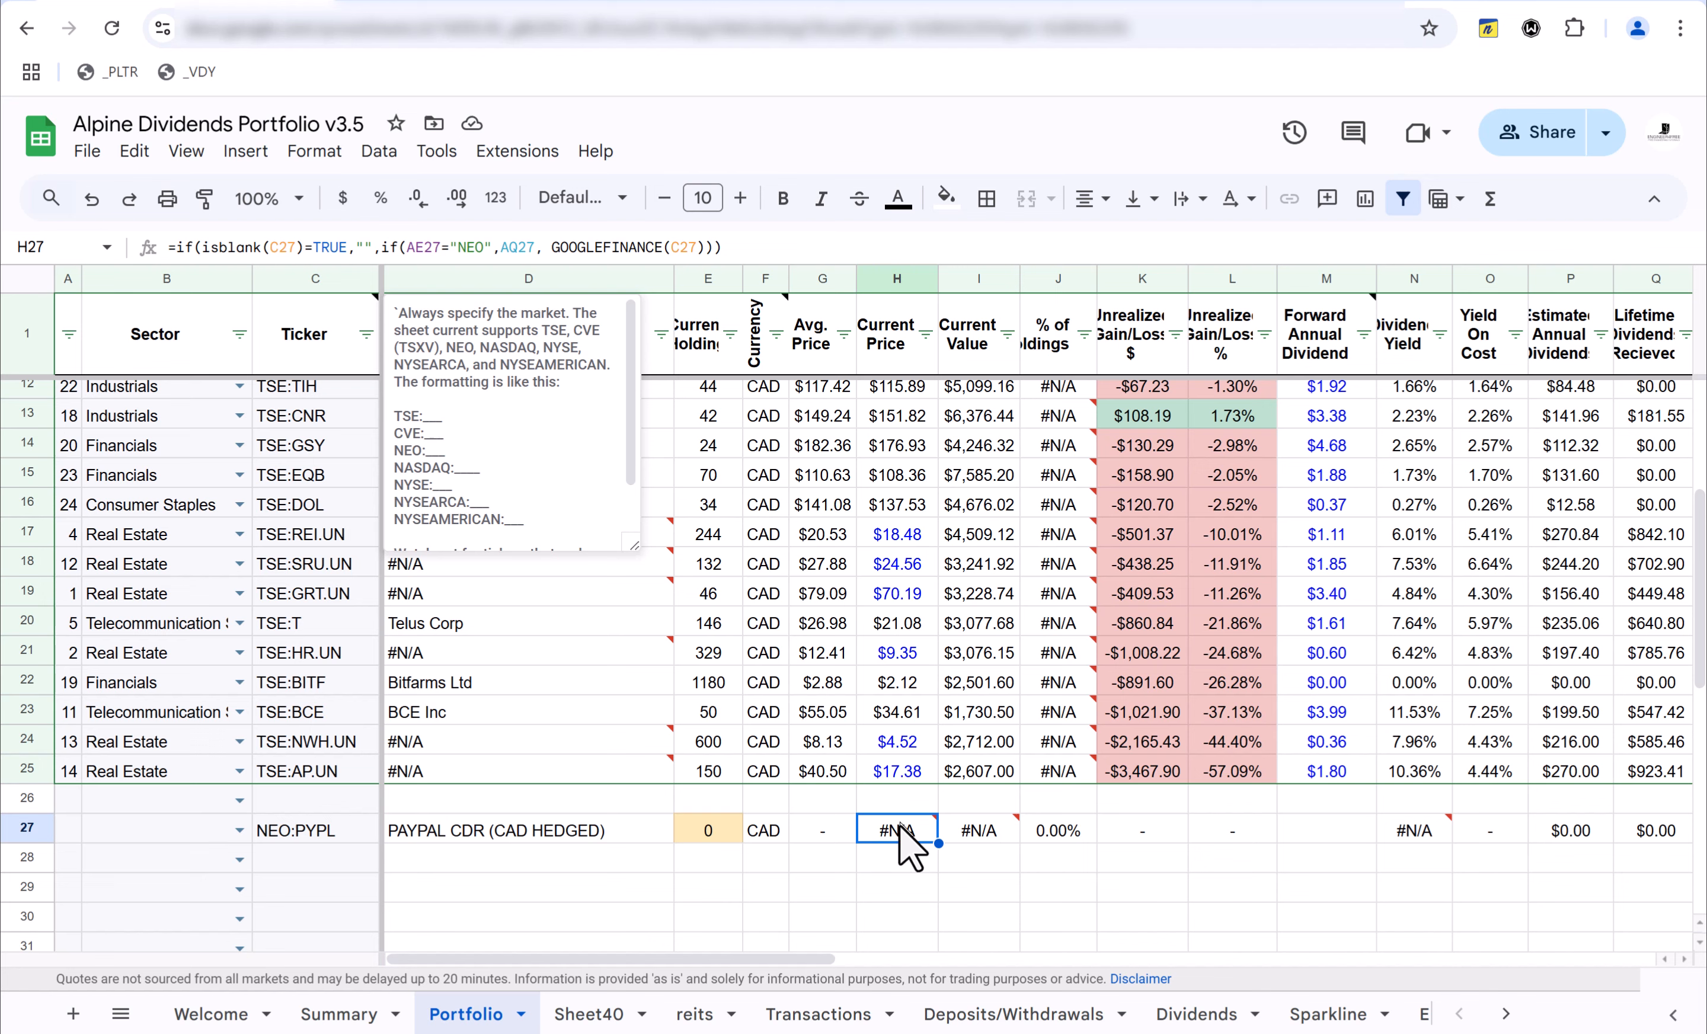
{"action": "mouse_move", "coordinate": [899, 828]}
{"action": "key", "text": "ctrl+v"}
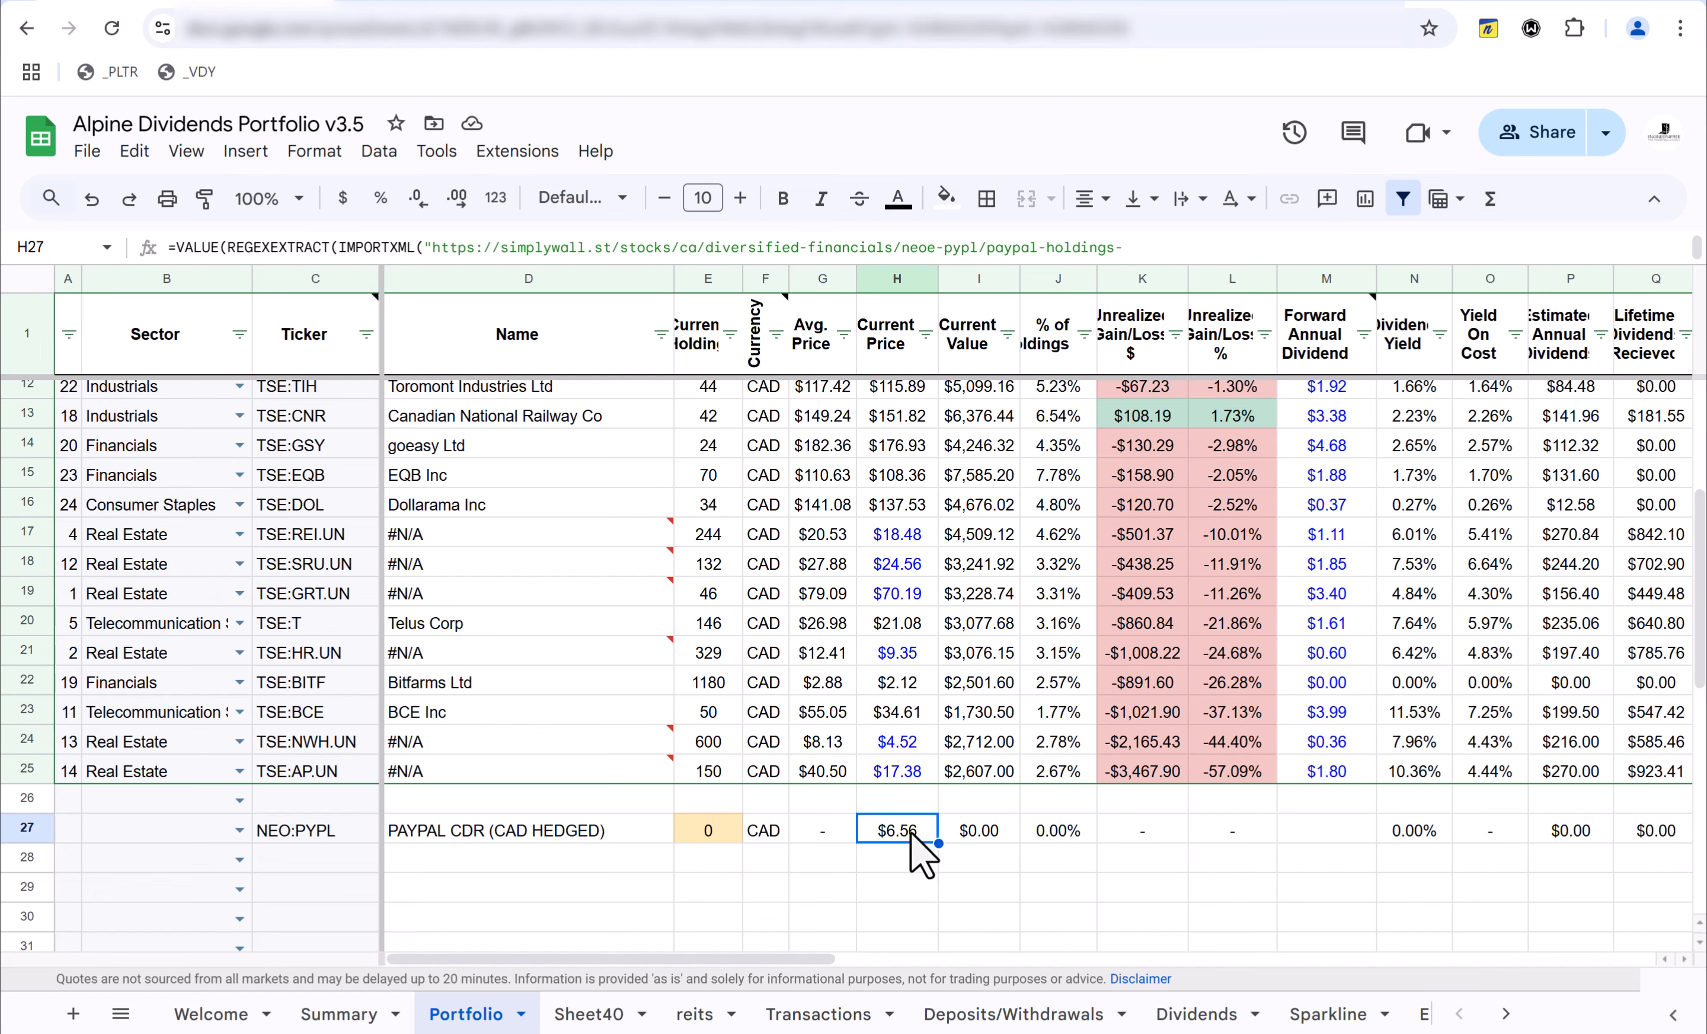
- Undo the formula paste in NEO:PYPL's Current Price cell H27 and check the Summary sheet before returning to Portfolio
{"action": "key", "text": "ctrl+z"}
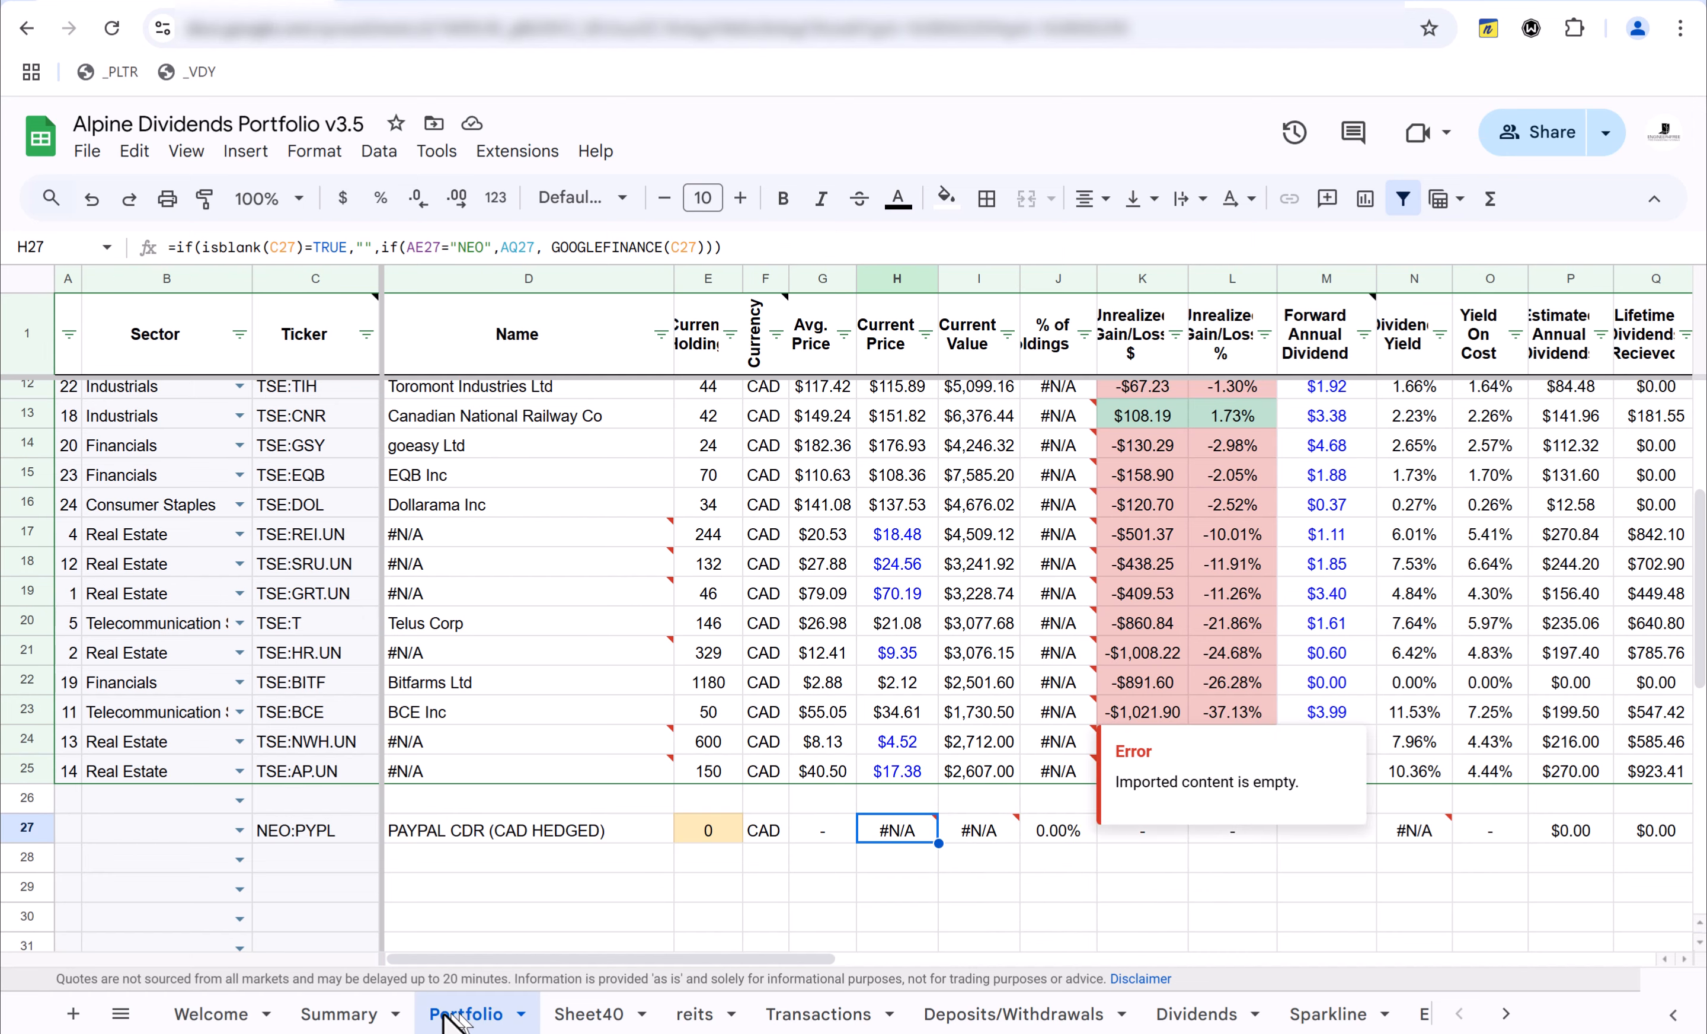
{"action": "left_click", "coordinate": [355, 1014]}
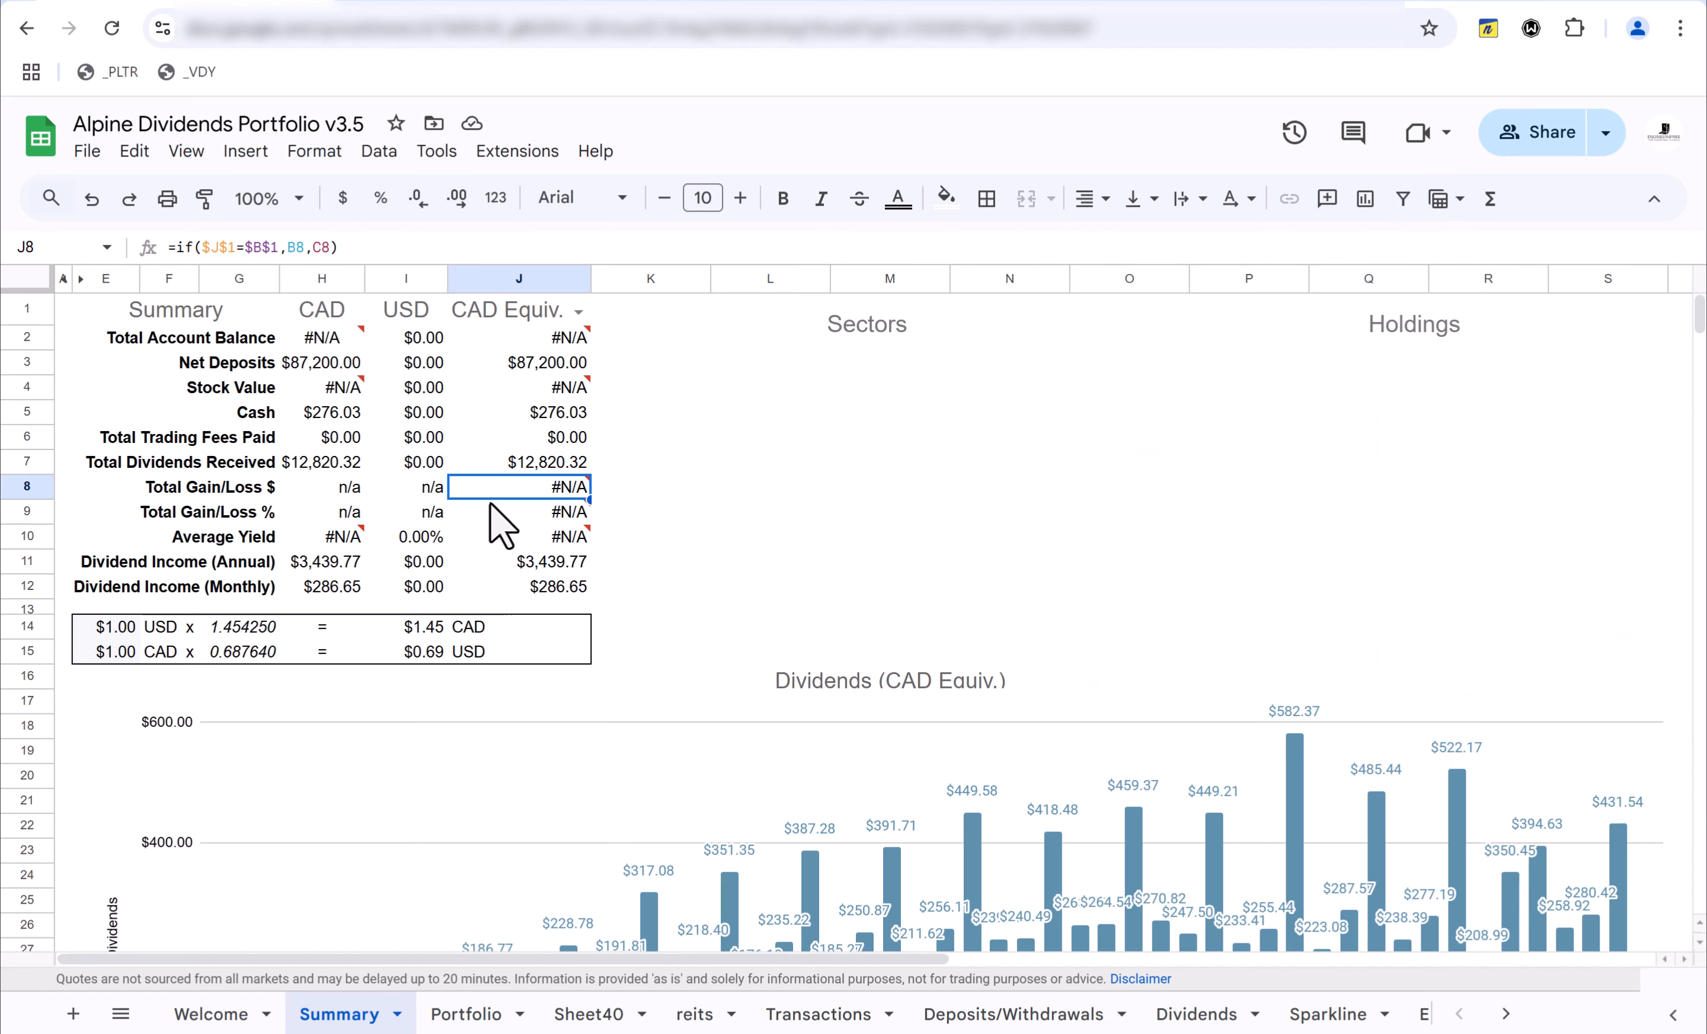
{"action": "left_click", "coordinate": [480, 1014]}
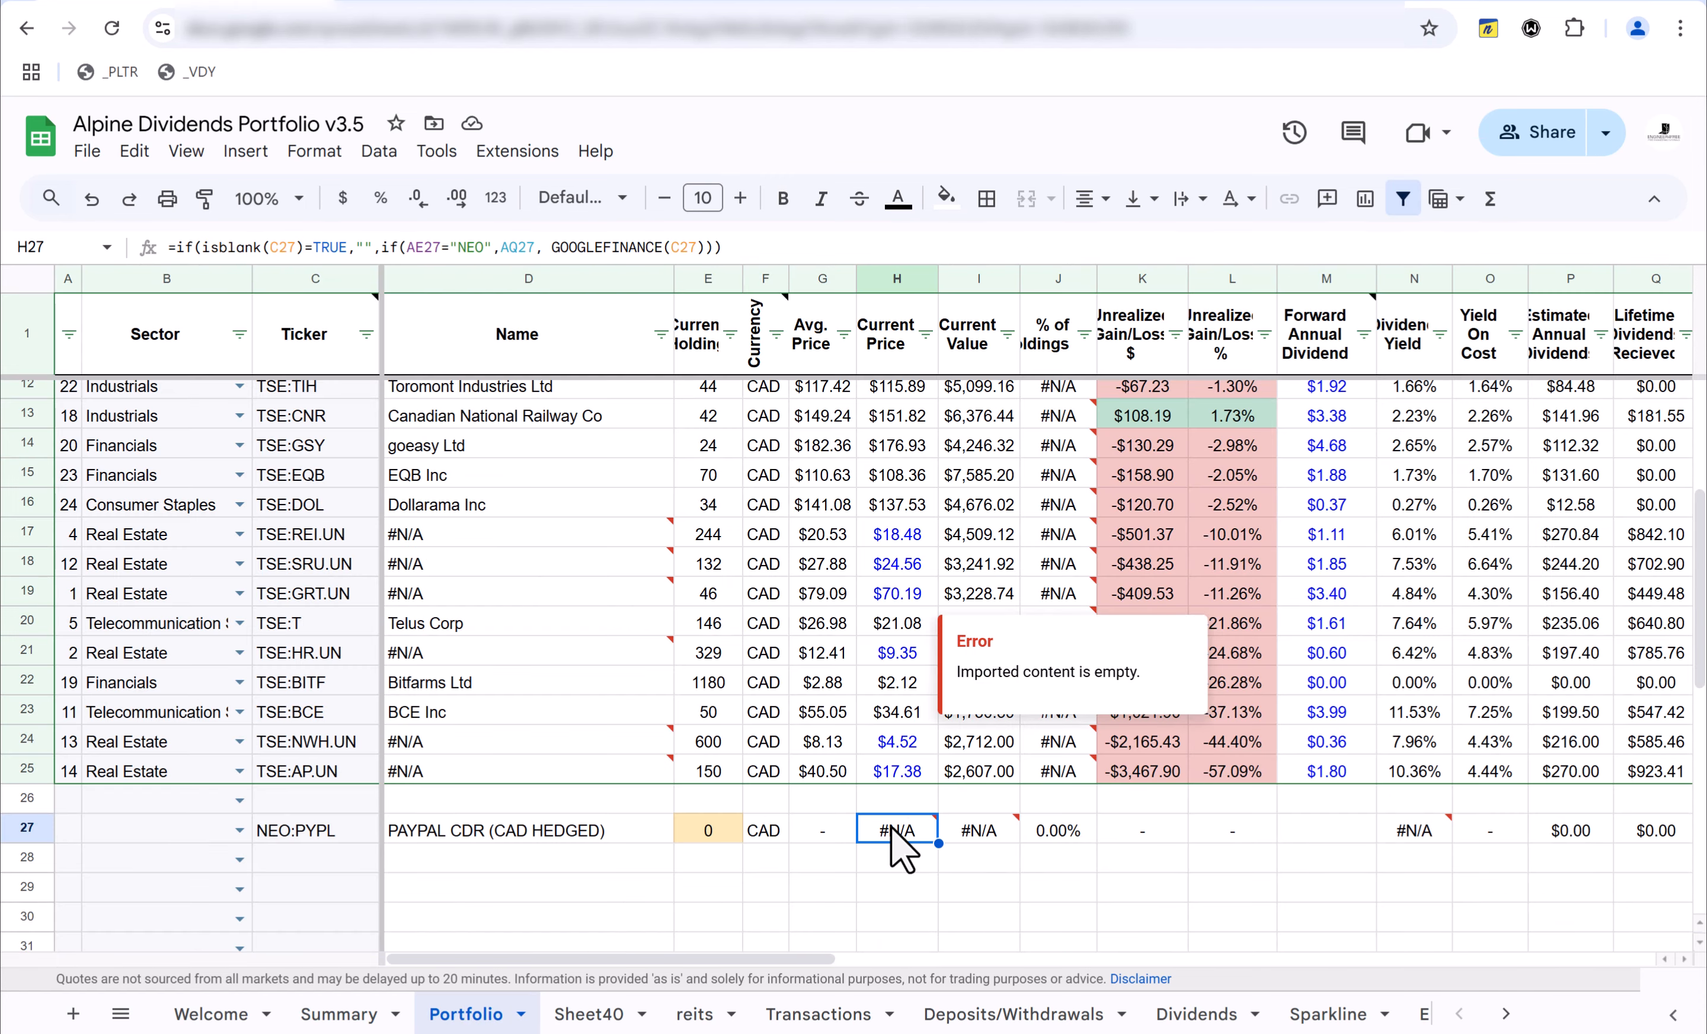
- Paste the IMPORTXML formula back into H27 and check the Portfolio and Summary sheets for remaining errors
{"action": "key", "text": "ctrl+v"}
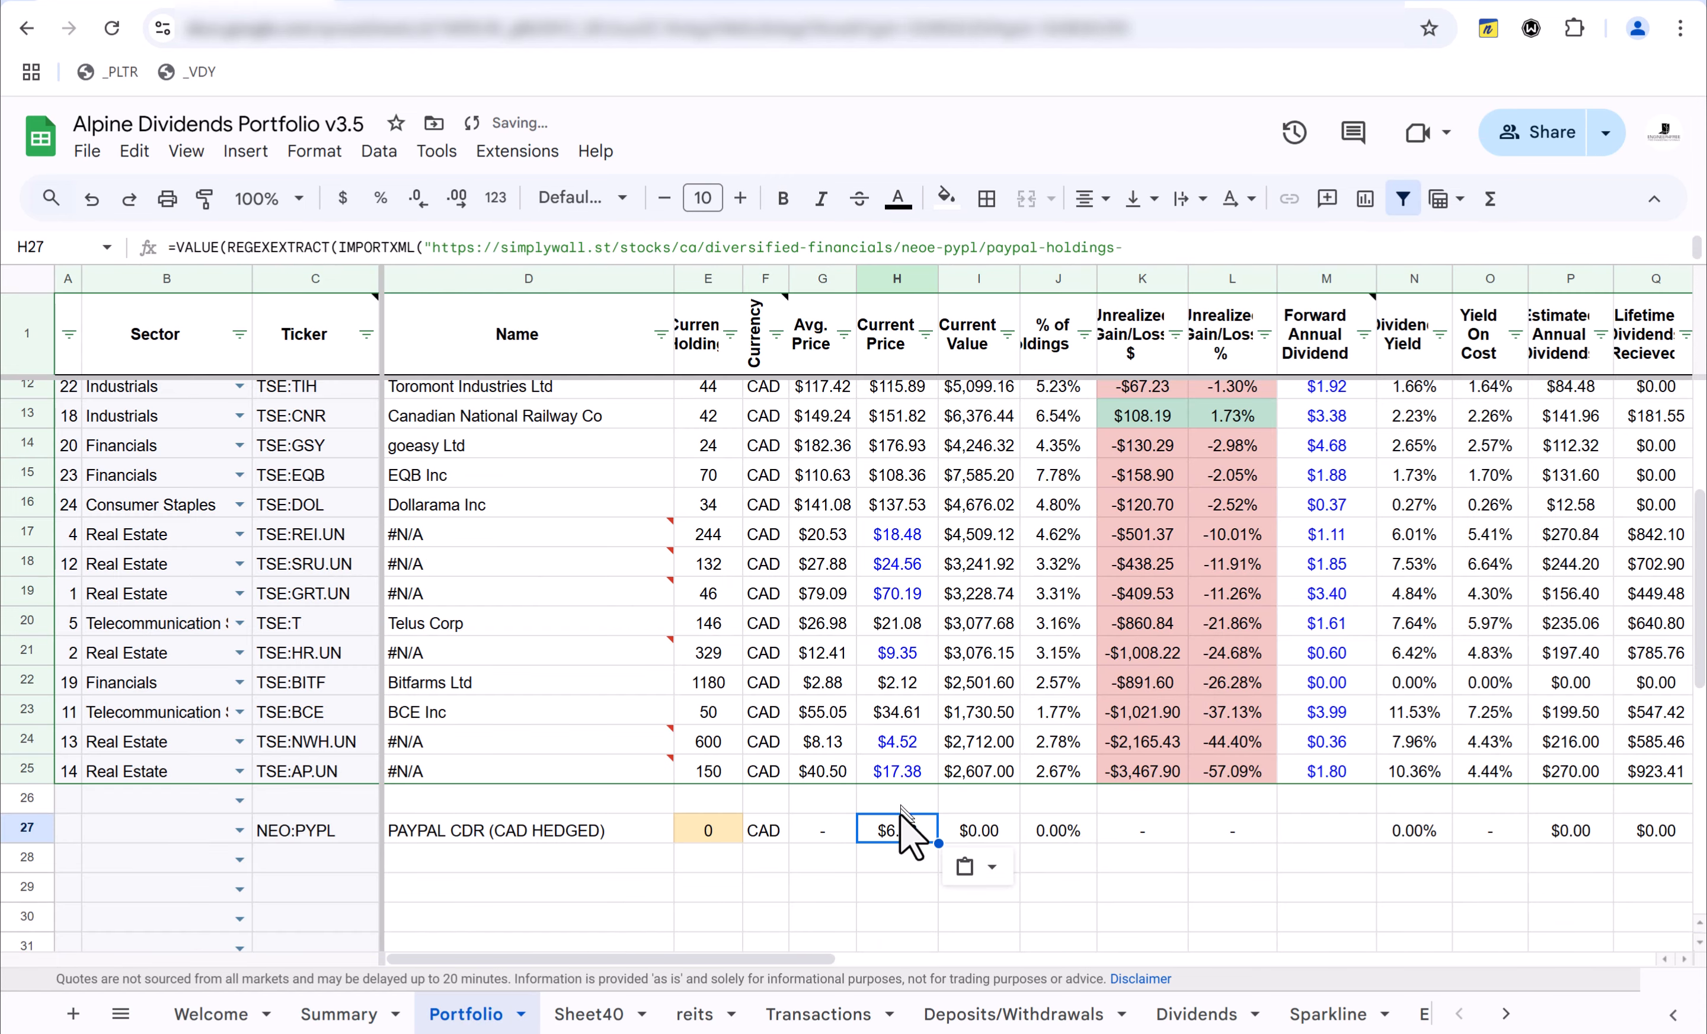
{"action": "scroll", "coordinate": [877, 640], "scroll_direction": "up", "scroll_amount": 4}
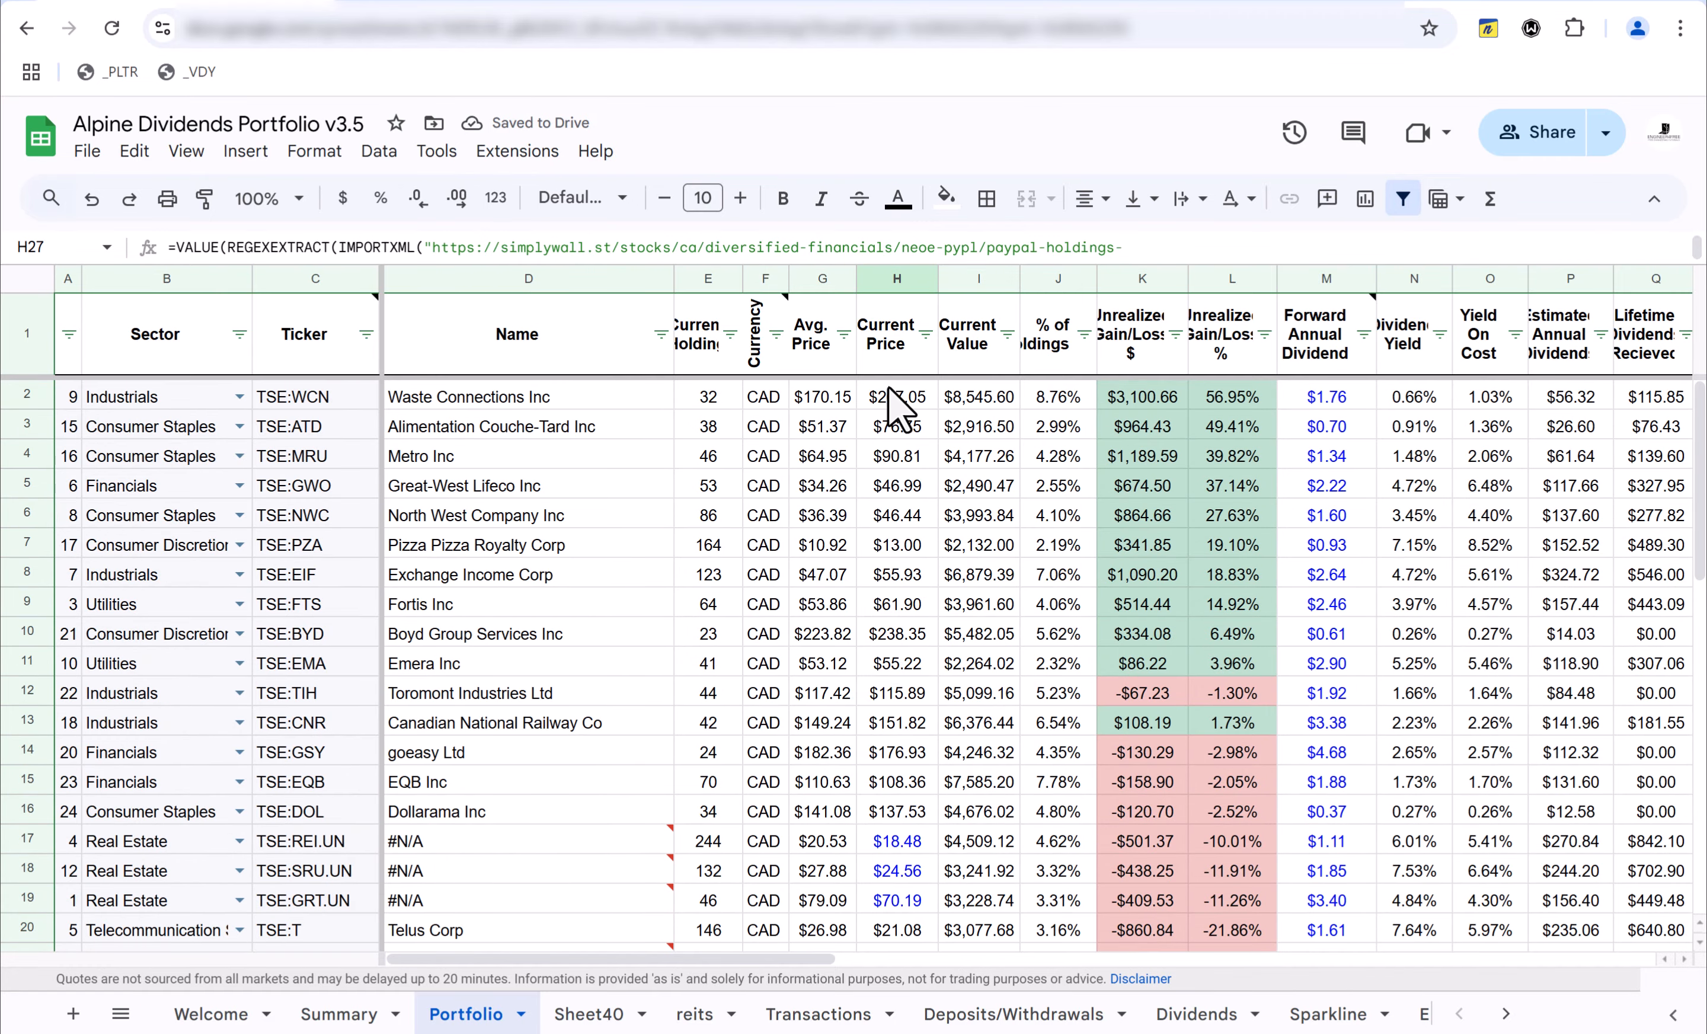
{"action": "scroll", "coordinate": [905, 476], "scroll_direction": "down", "scroll_amount": 3}
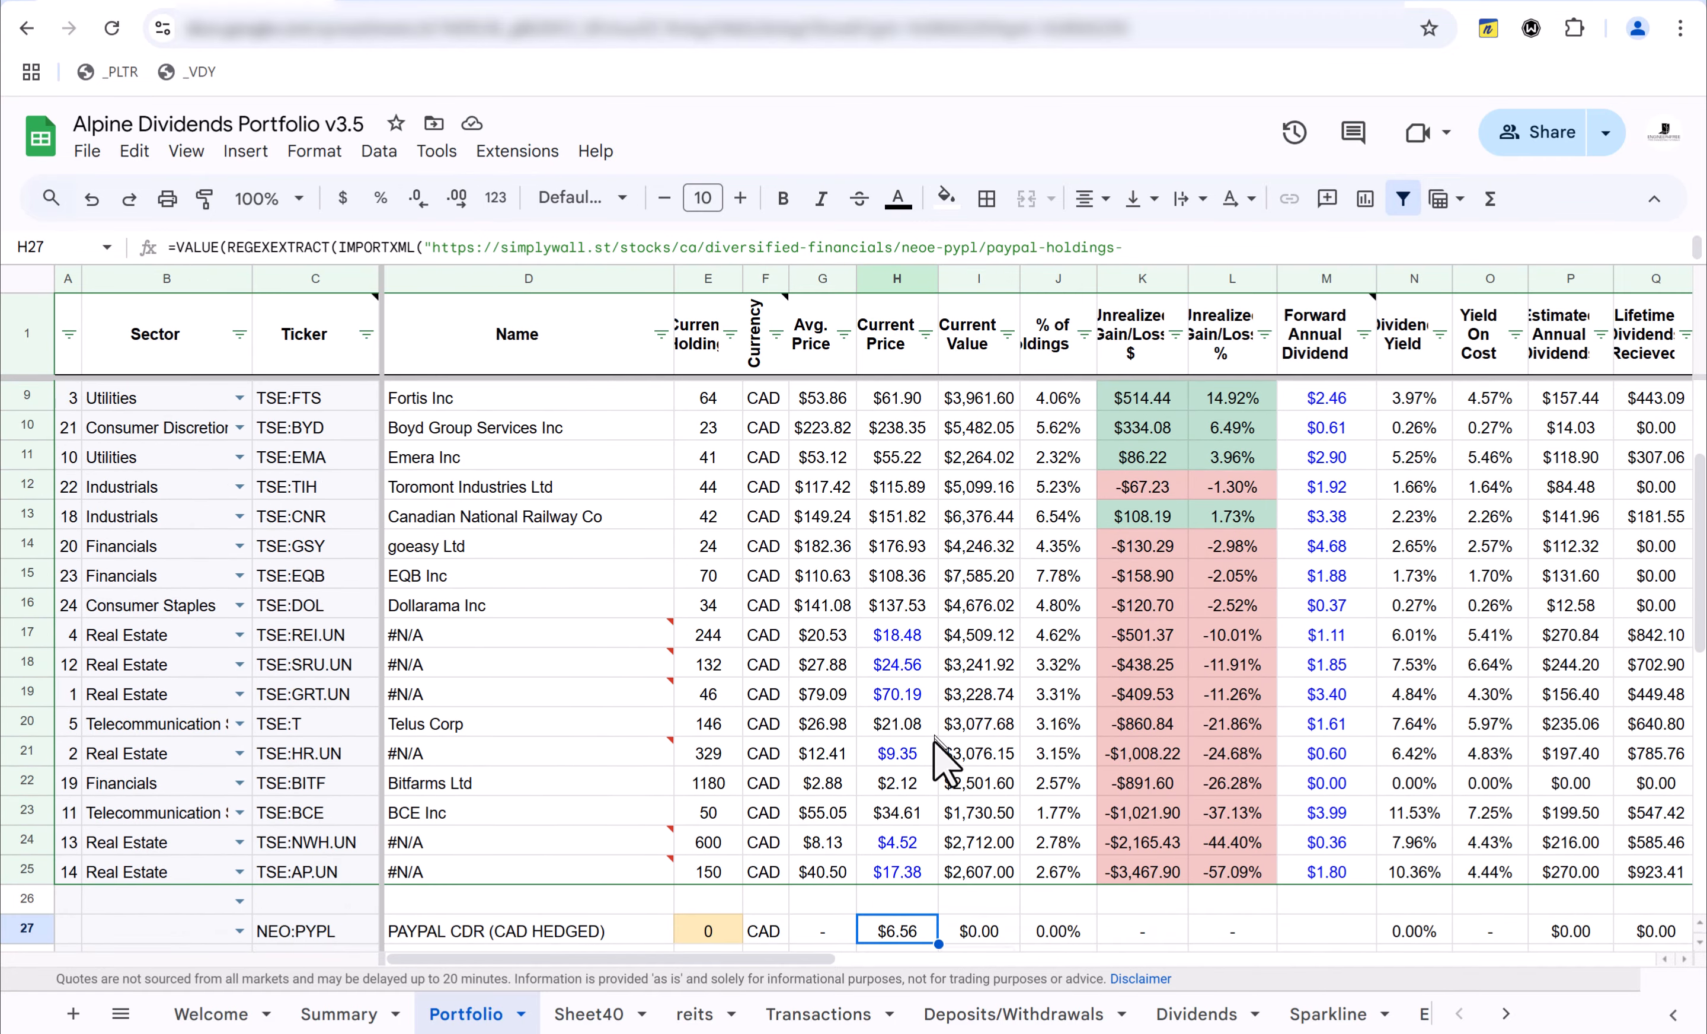
{"action": "scroll", "coordinate": [1054, 811], "scroll_direction": "up", "scroll_amount": 3}
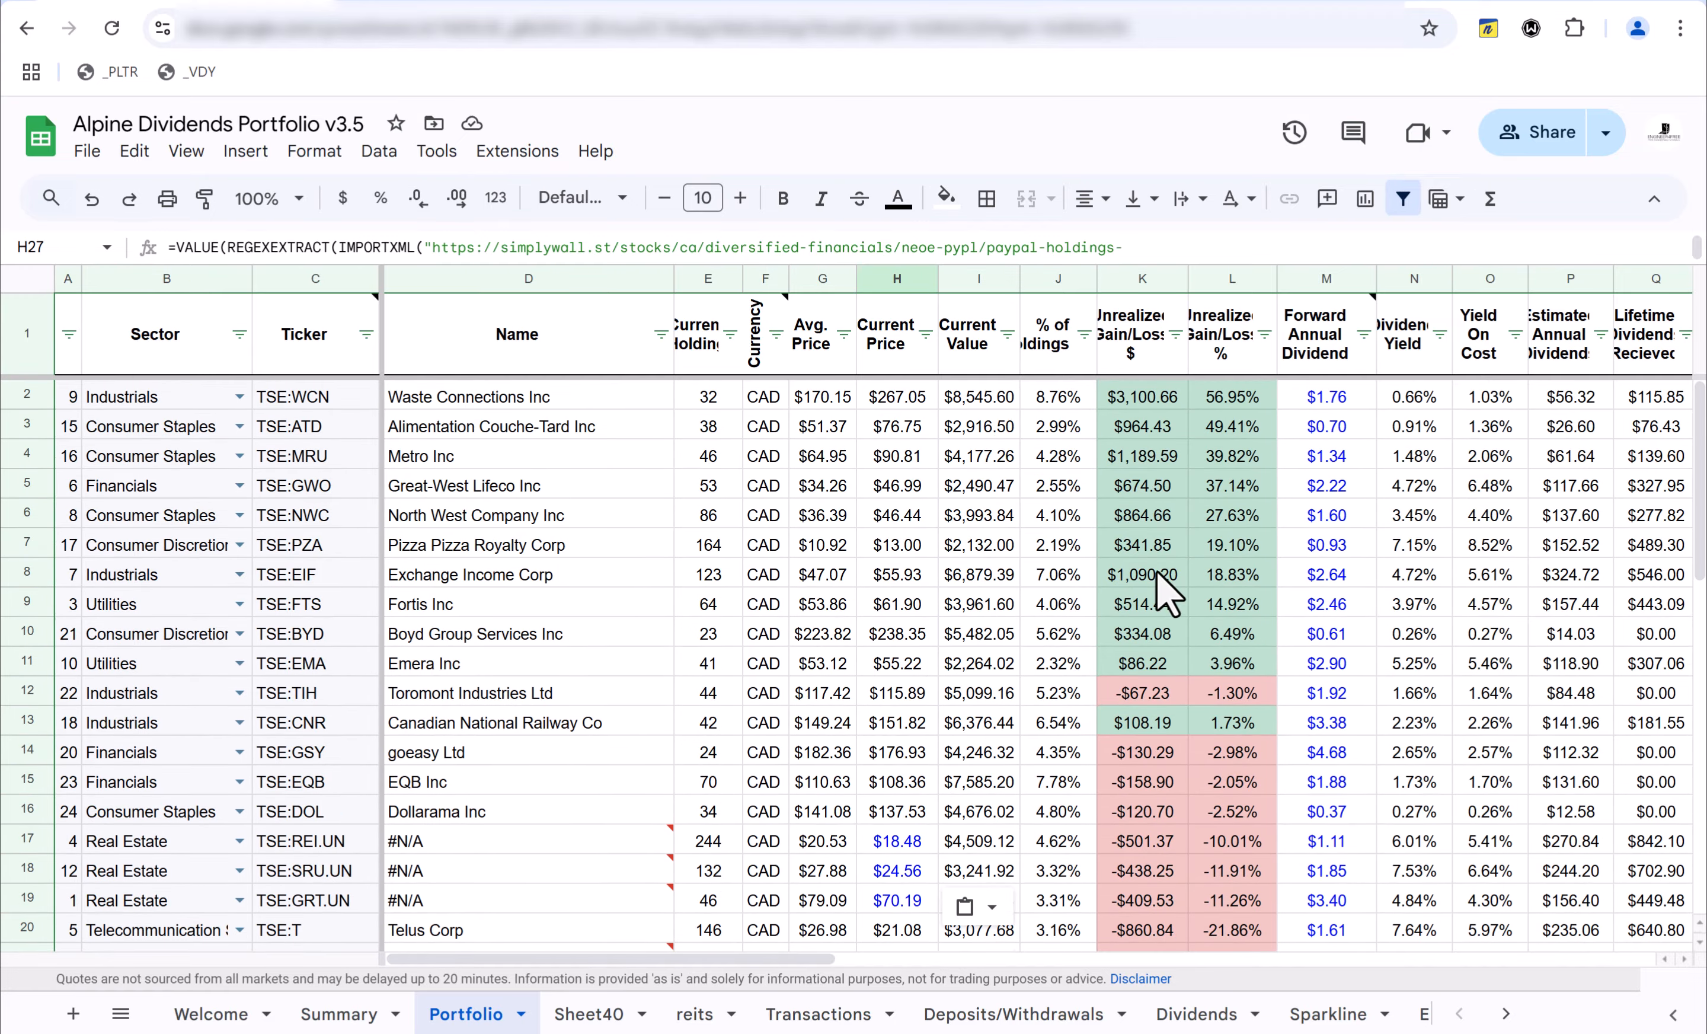
{"action": "scroll", "coordinate": [1158, 572], "scroll_direction": "right", "scroll_amount": 3}
{"action": "scroll", "coordinate": [1157, 572], "scroll_direction": "left", "scroll_amount": 3}
{"action": "scroll", "coordinate": [1158, 572], "scroll_direction": "down", "scroll_amount": 4}
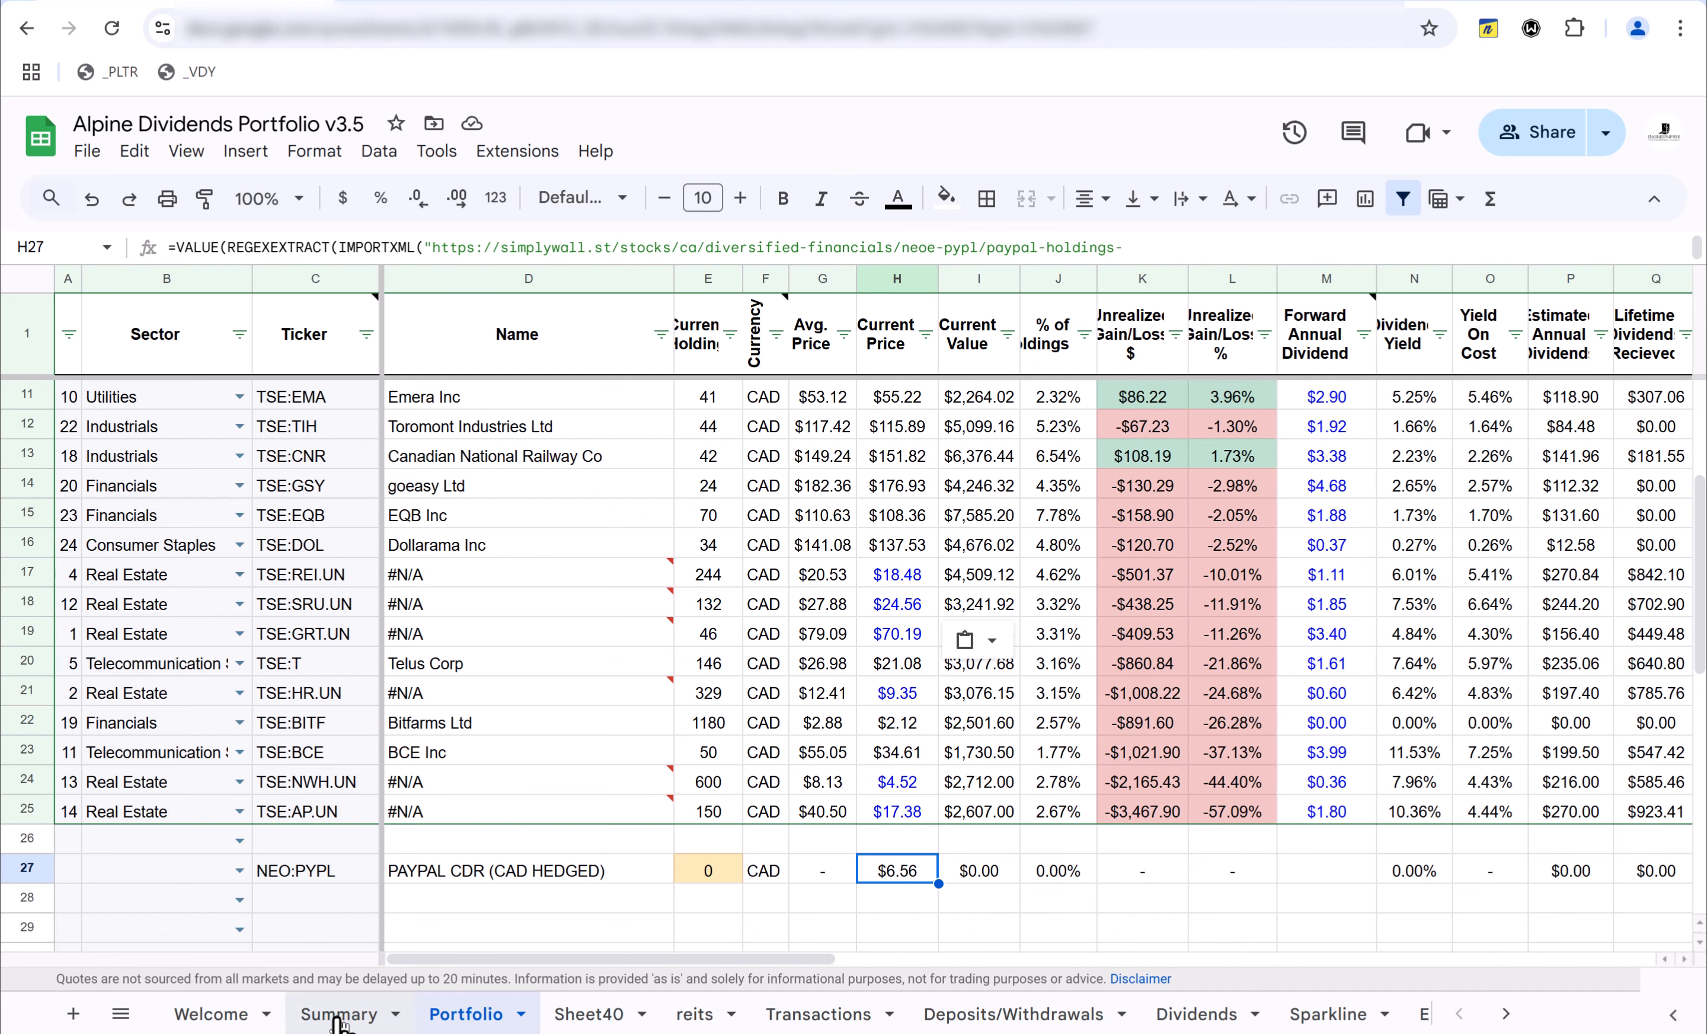
{"action": "key", "text": "ctrl+shift+Page_Up"}
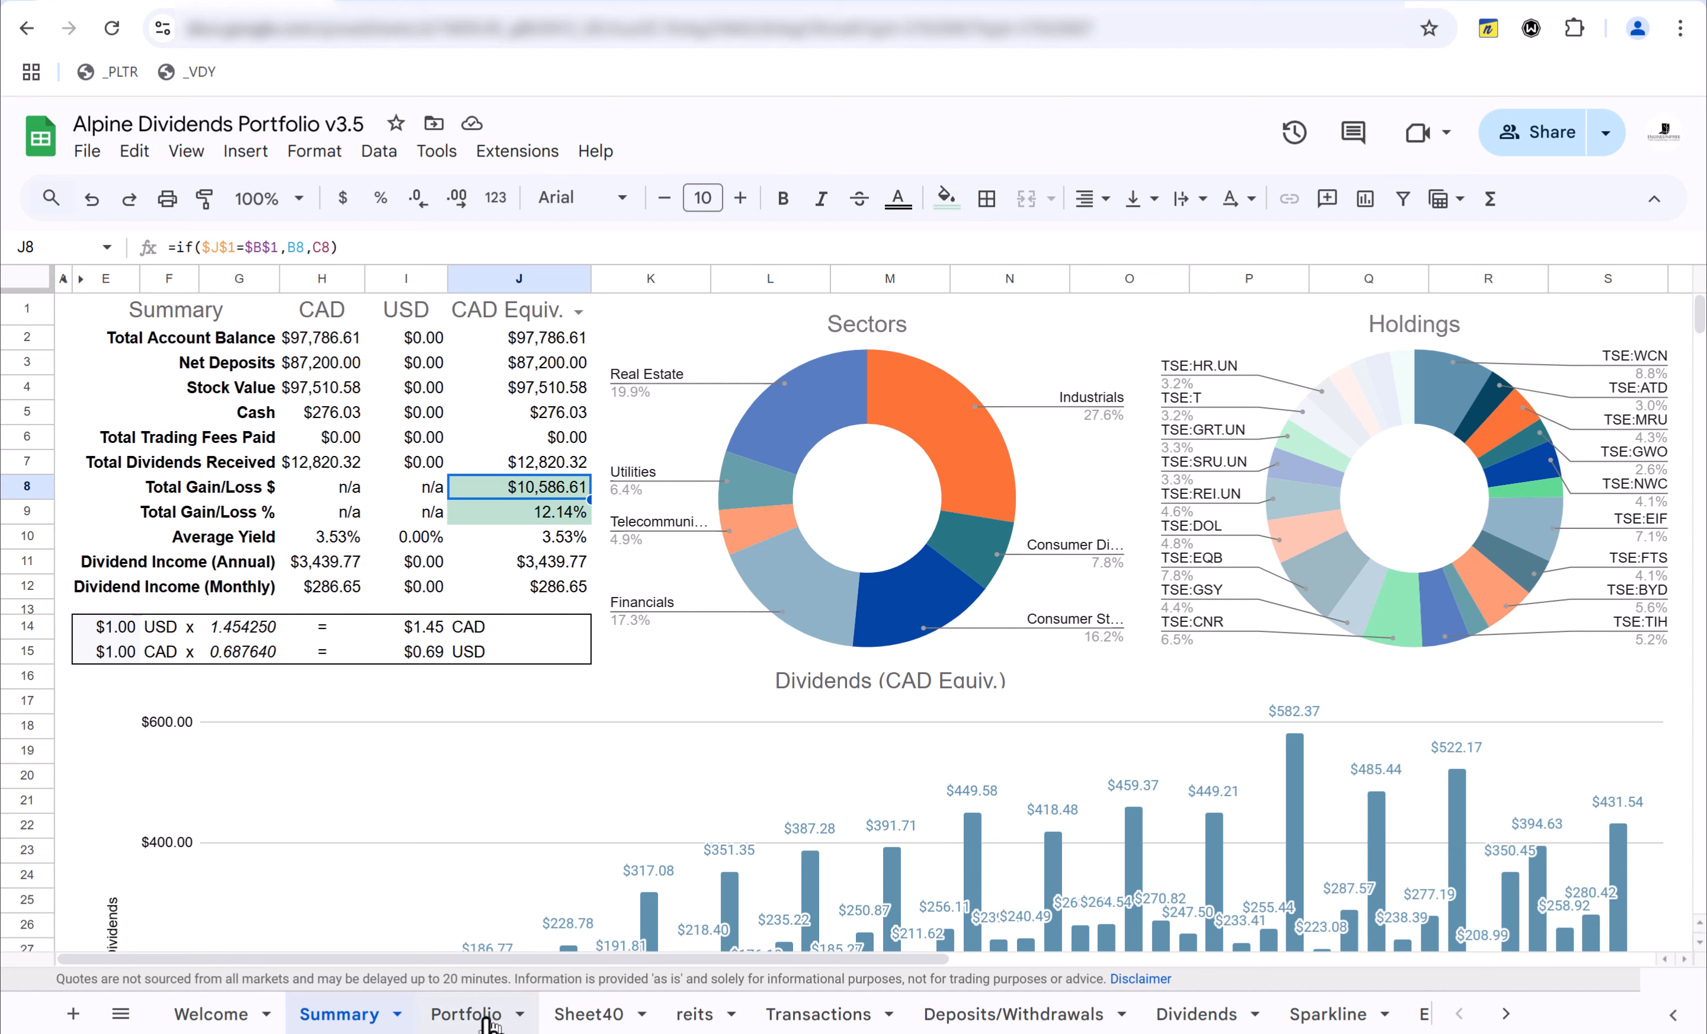
{"action": "key", "text": "ctrl+Page_Down"}
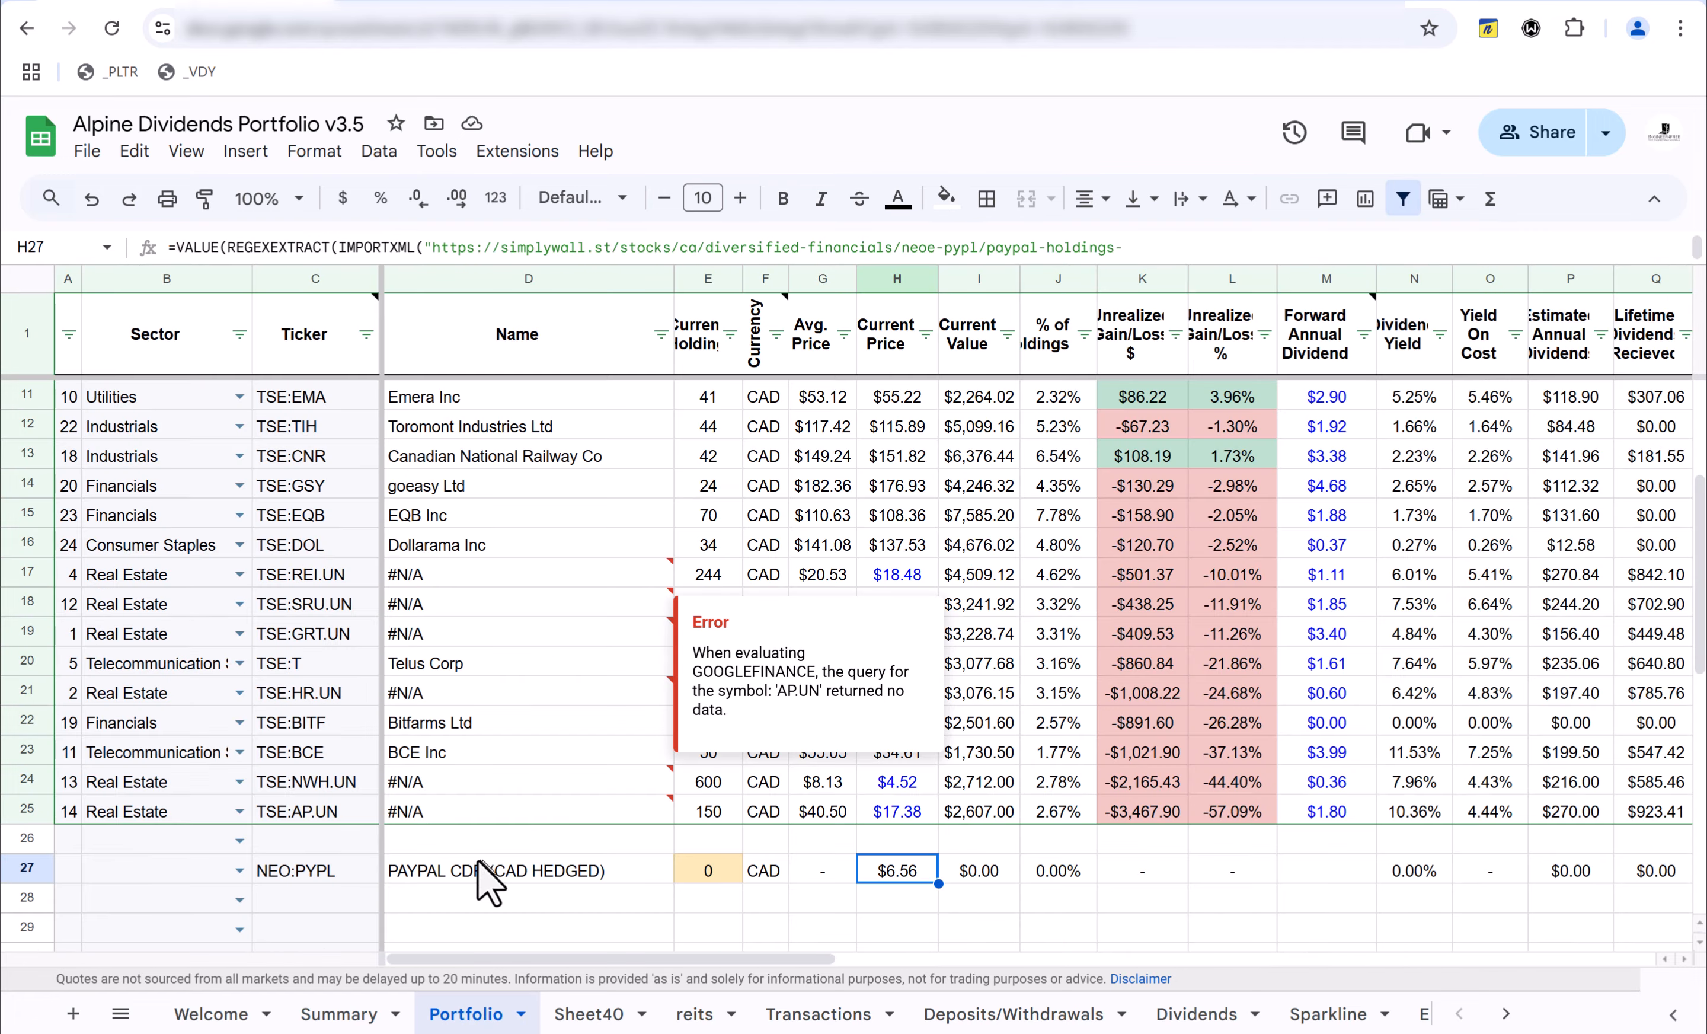
- Delete the NEO:PYPL ticker in C27 and restore H27's default price formula by filling it down from H26
{"action": "left_click", "coordinate": [324, 876]}
{"action": "key", "text": "Delete"}
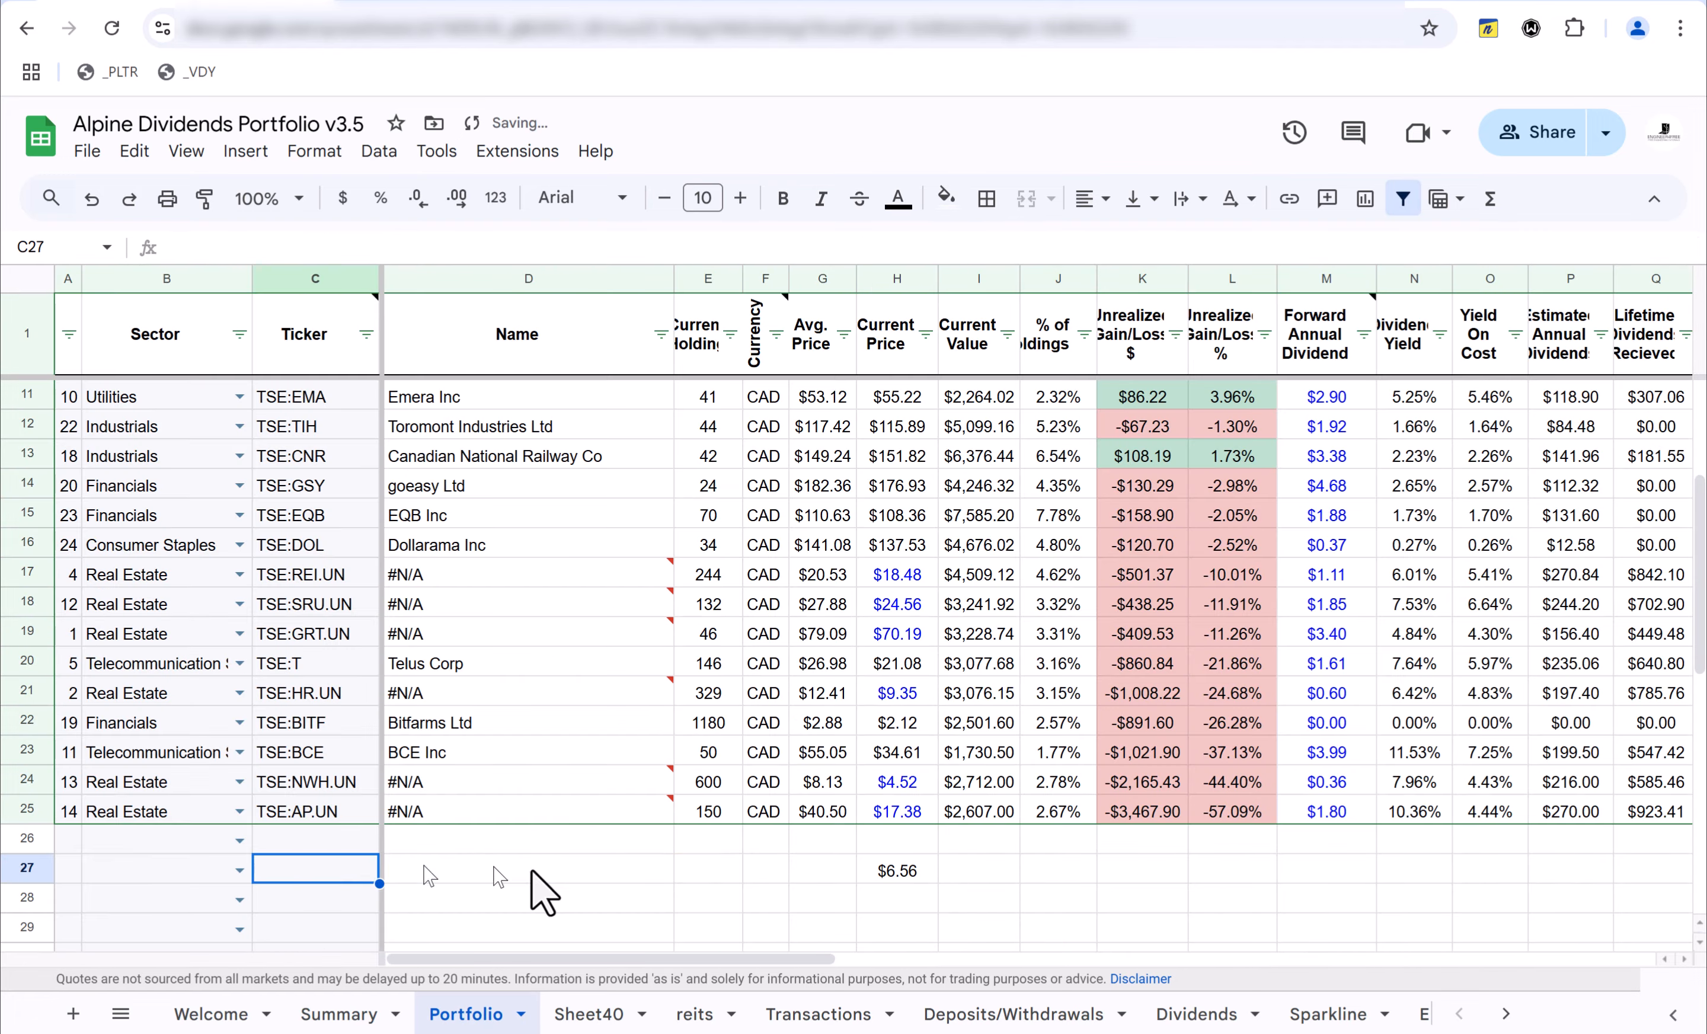
{"action": "left_click", "coordinate": [873, 843]}
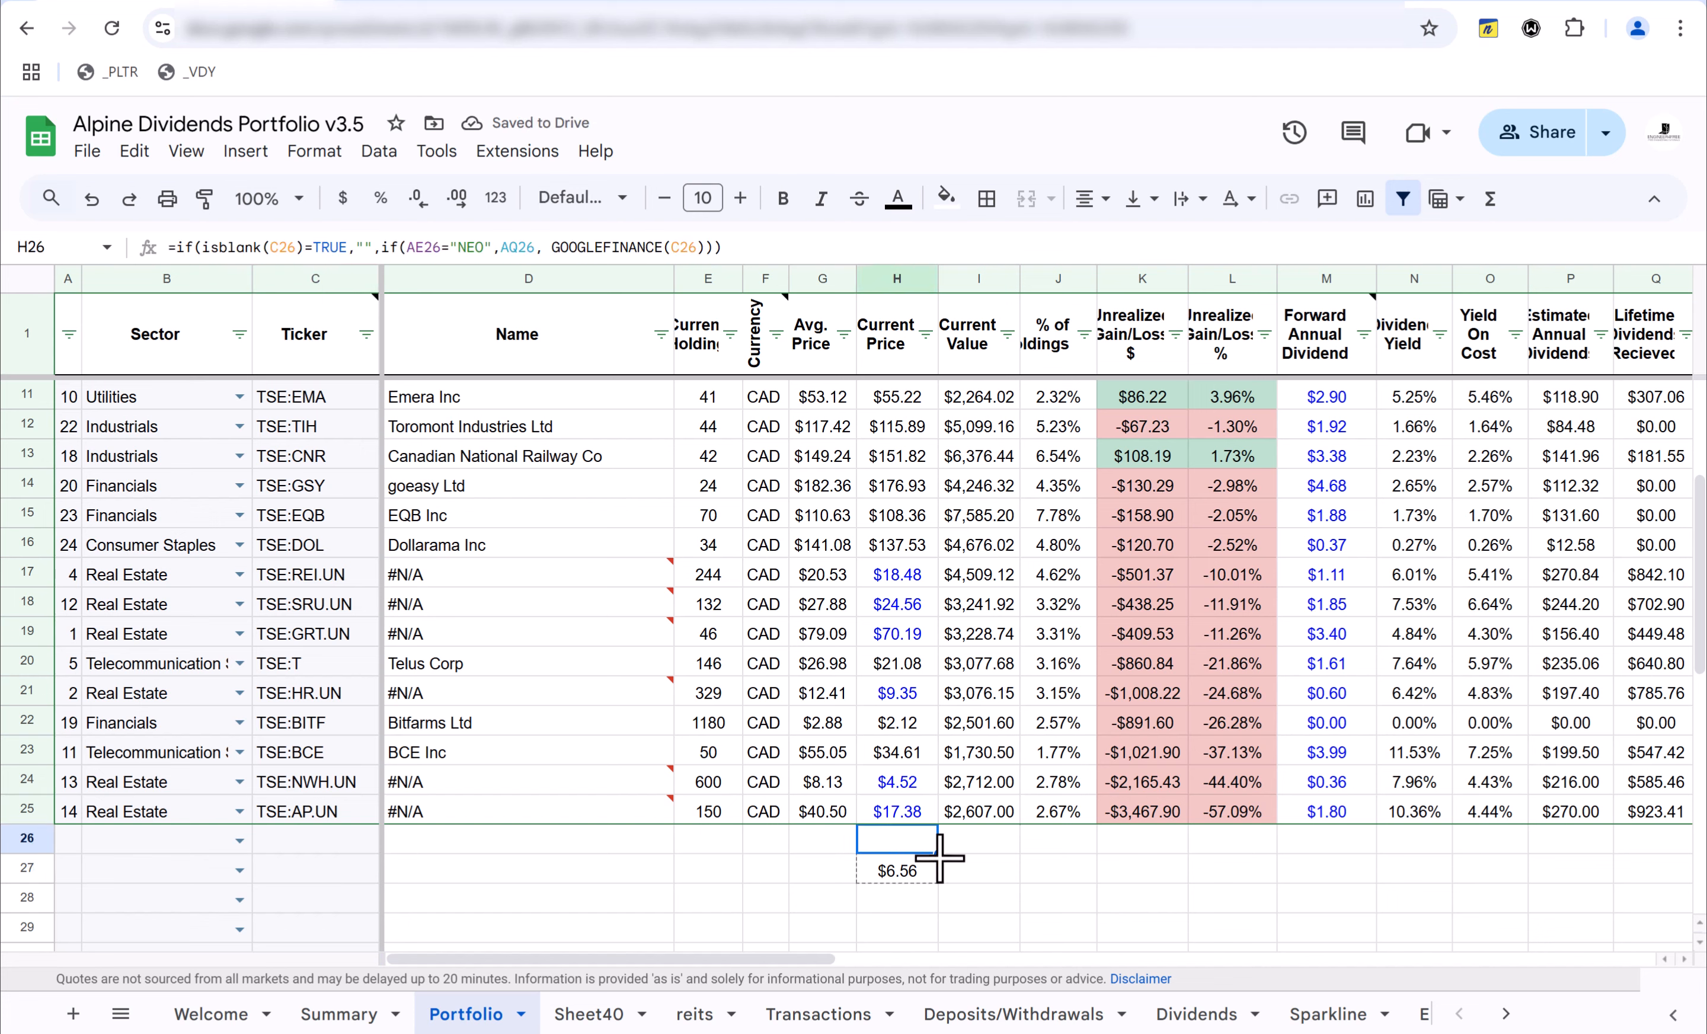
{"action": "left_click_drag", "start_coordinate": [939, 854], "coordinate": [933, 872]}
{"action": "left_click", "coordinate": [898, 879]}
{"action": "left_click", "coordinate": [900, 843]}
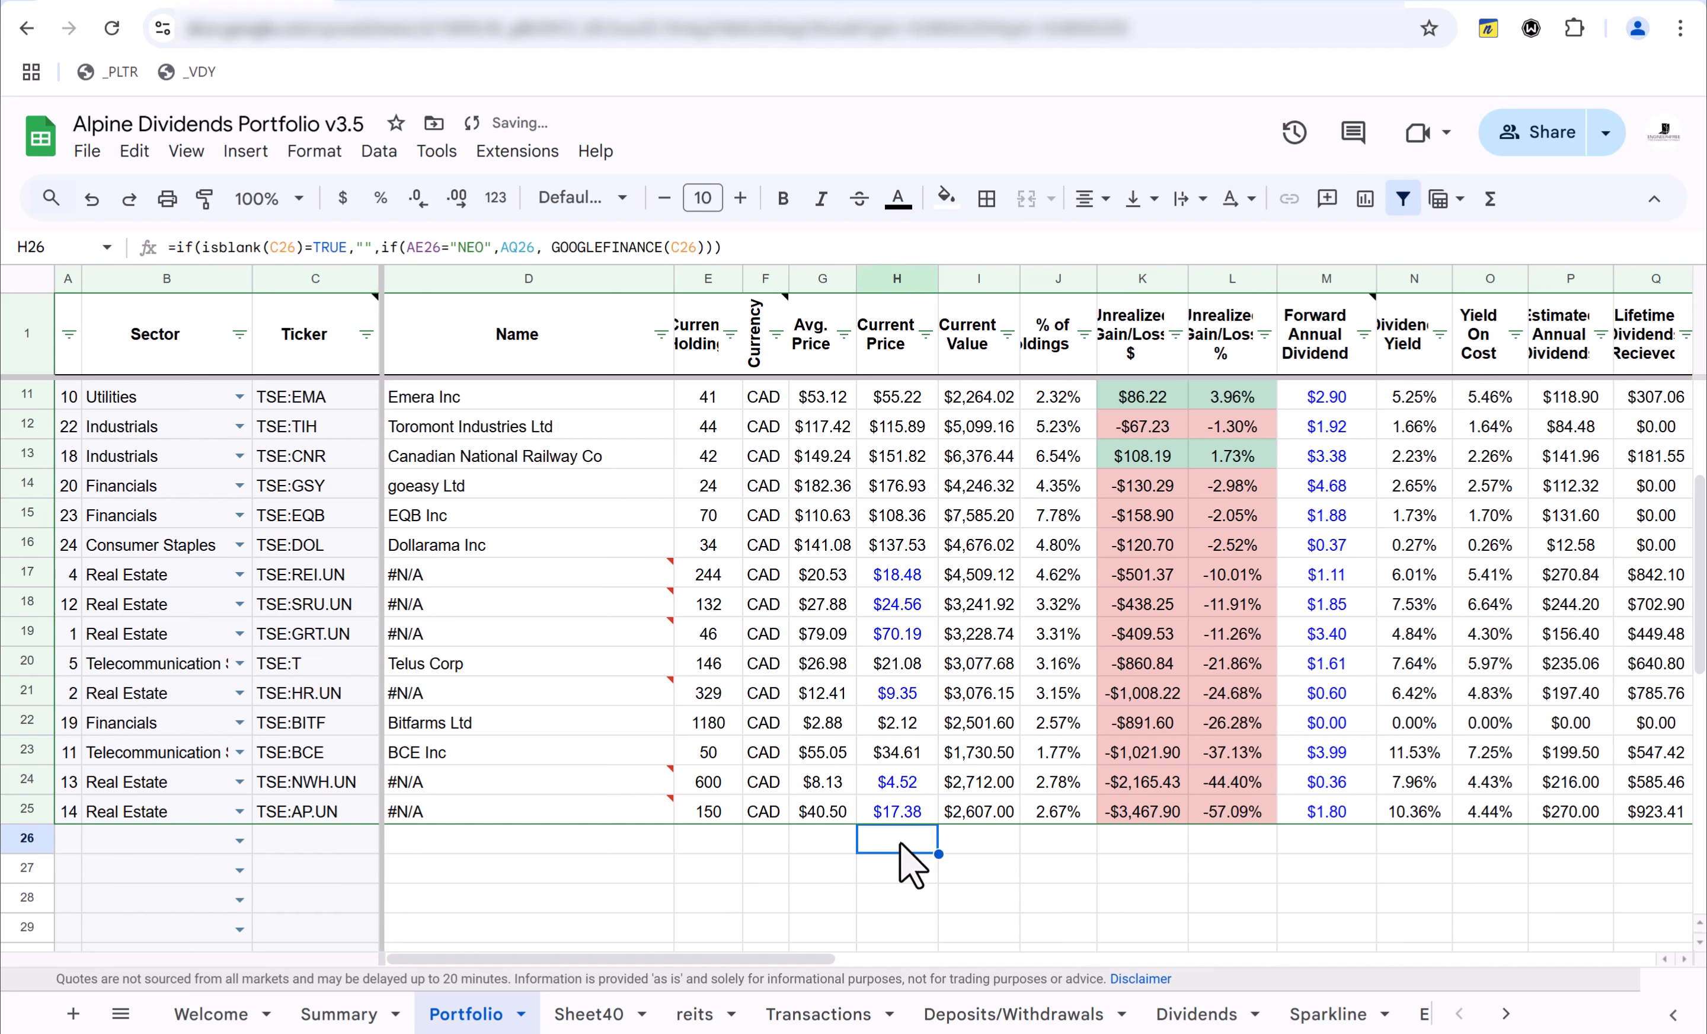
- Examine the Current Price formulas of TSE:HR.UN and TSE:SRU.UN and the totals and charts on the Summary sheet
{"action": "scroll", "coordinate": [896, 752], "scroll_direction": "up", "scroll_amount": 3}
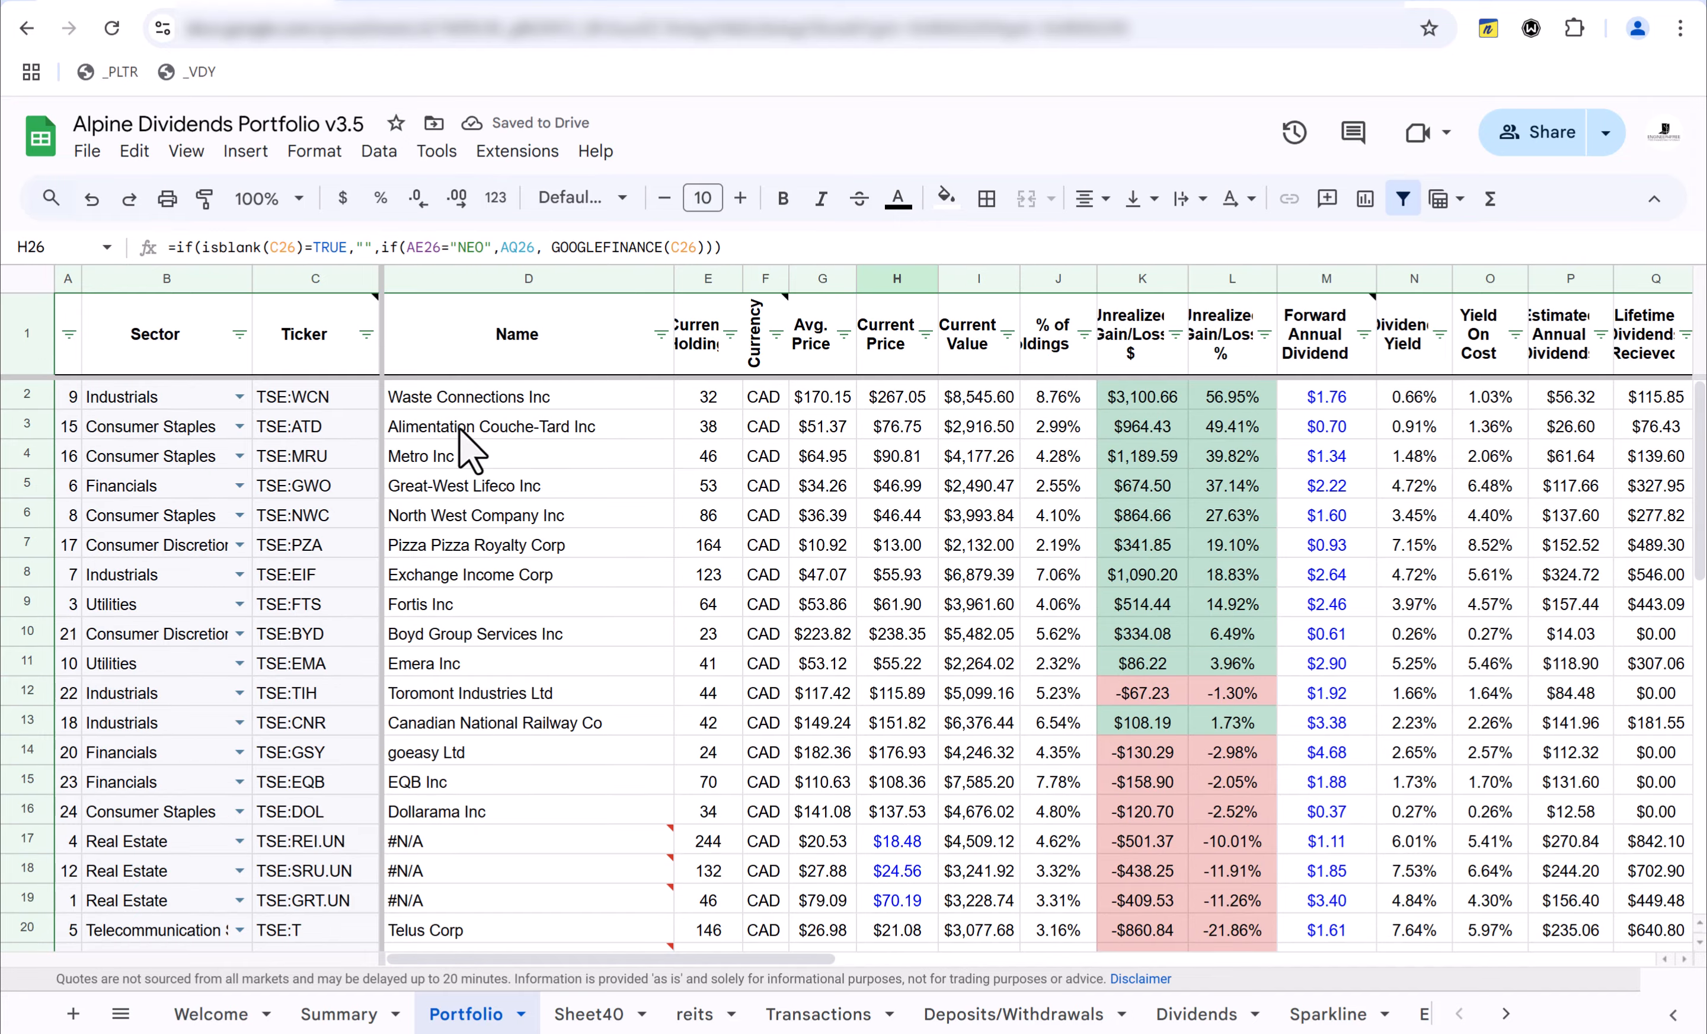
{"action": "scroll", "coordinate": [322, 485], "scroll_direction": "down", "scroll_amount": 2}
{"action": "scroll", "coordinate": [322, 485], "scroll_direction": "down", "scroll_amount": 1}
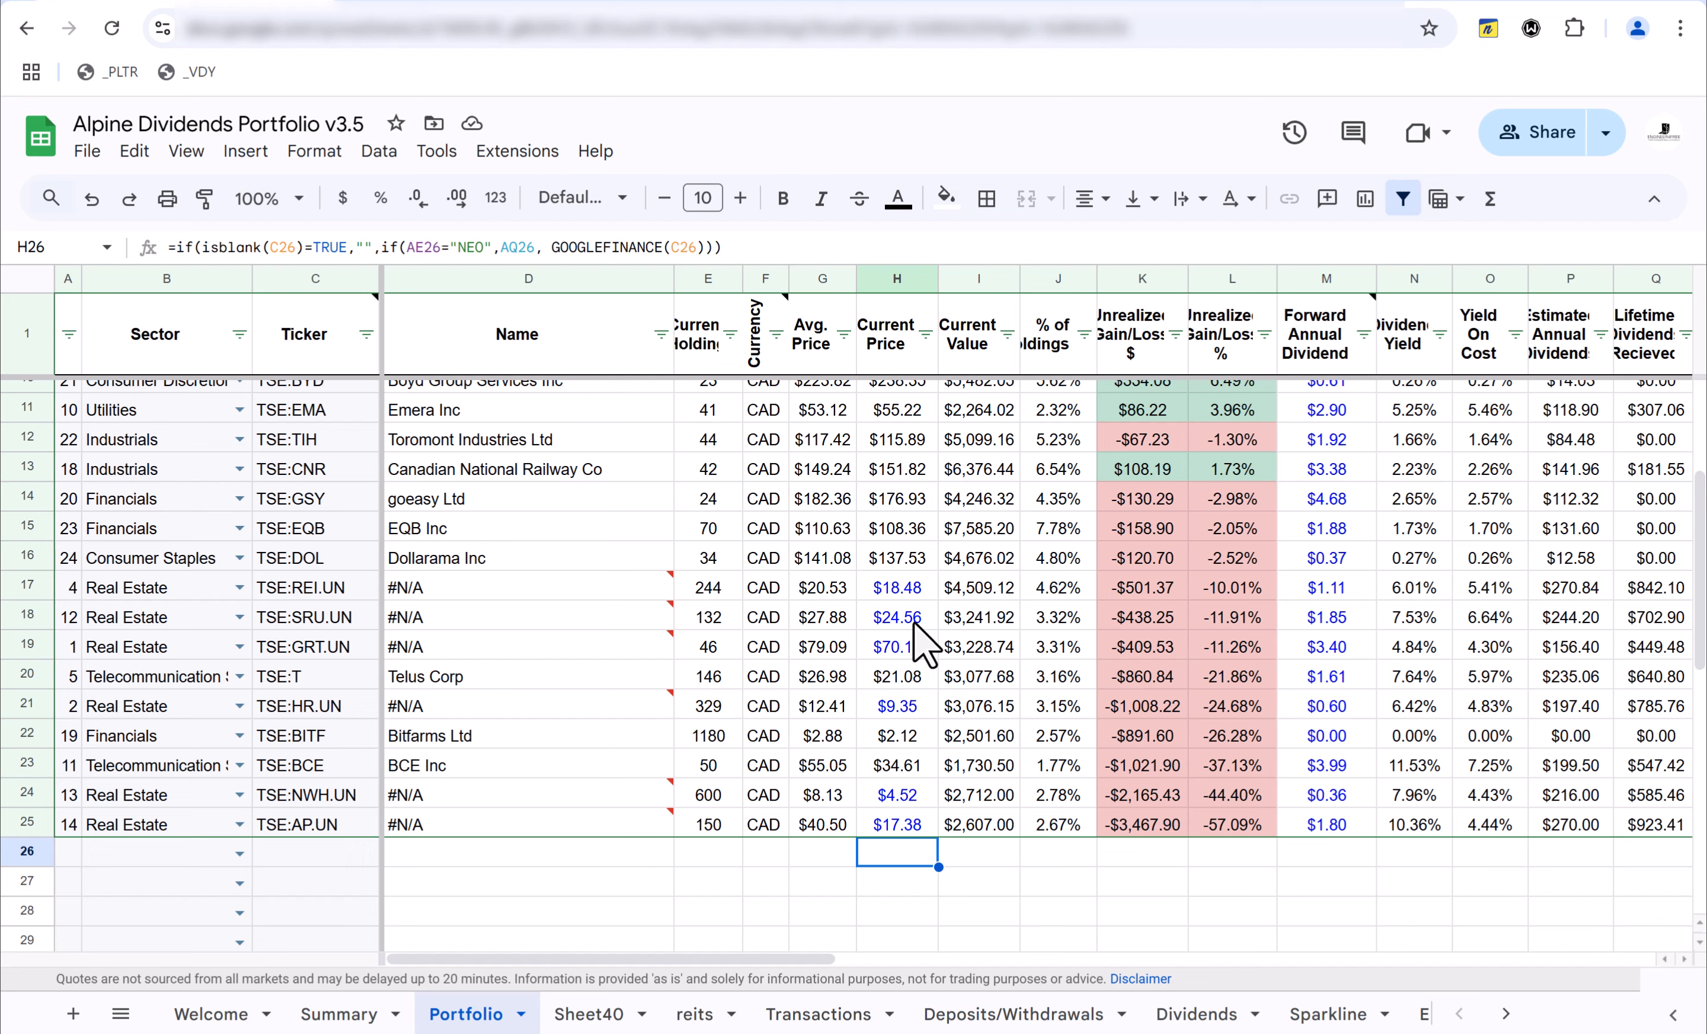
{"action": "left_click", "coordinate": [913, 700]}
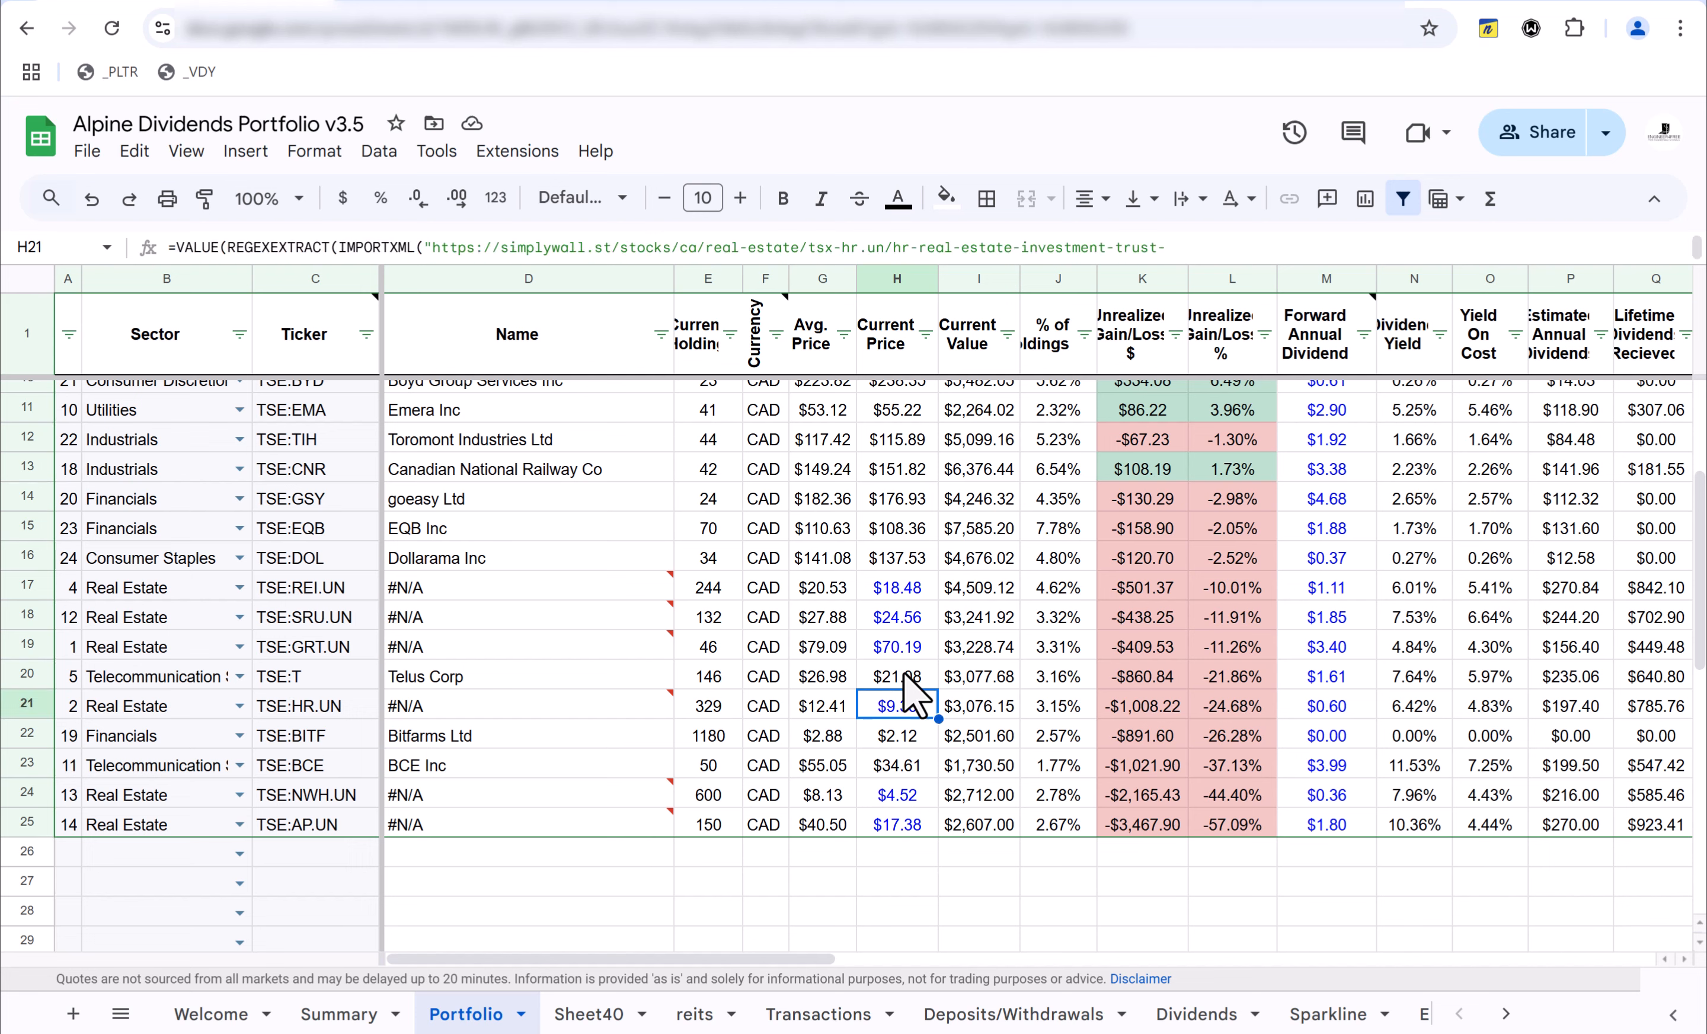
{"action": "left_click", "coordinate": [895, 615]}
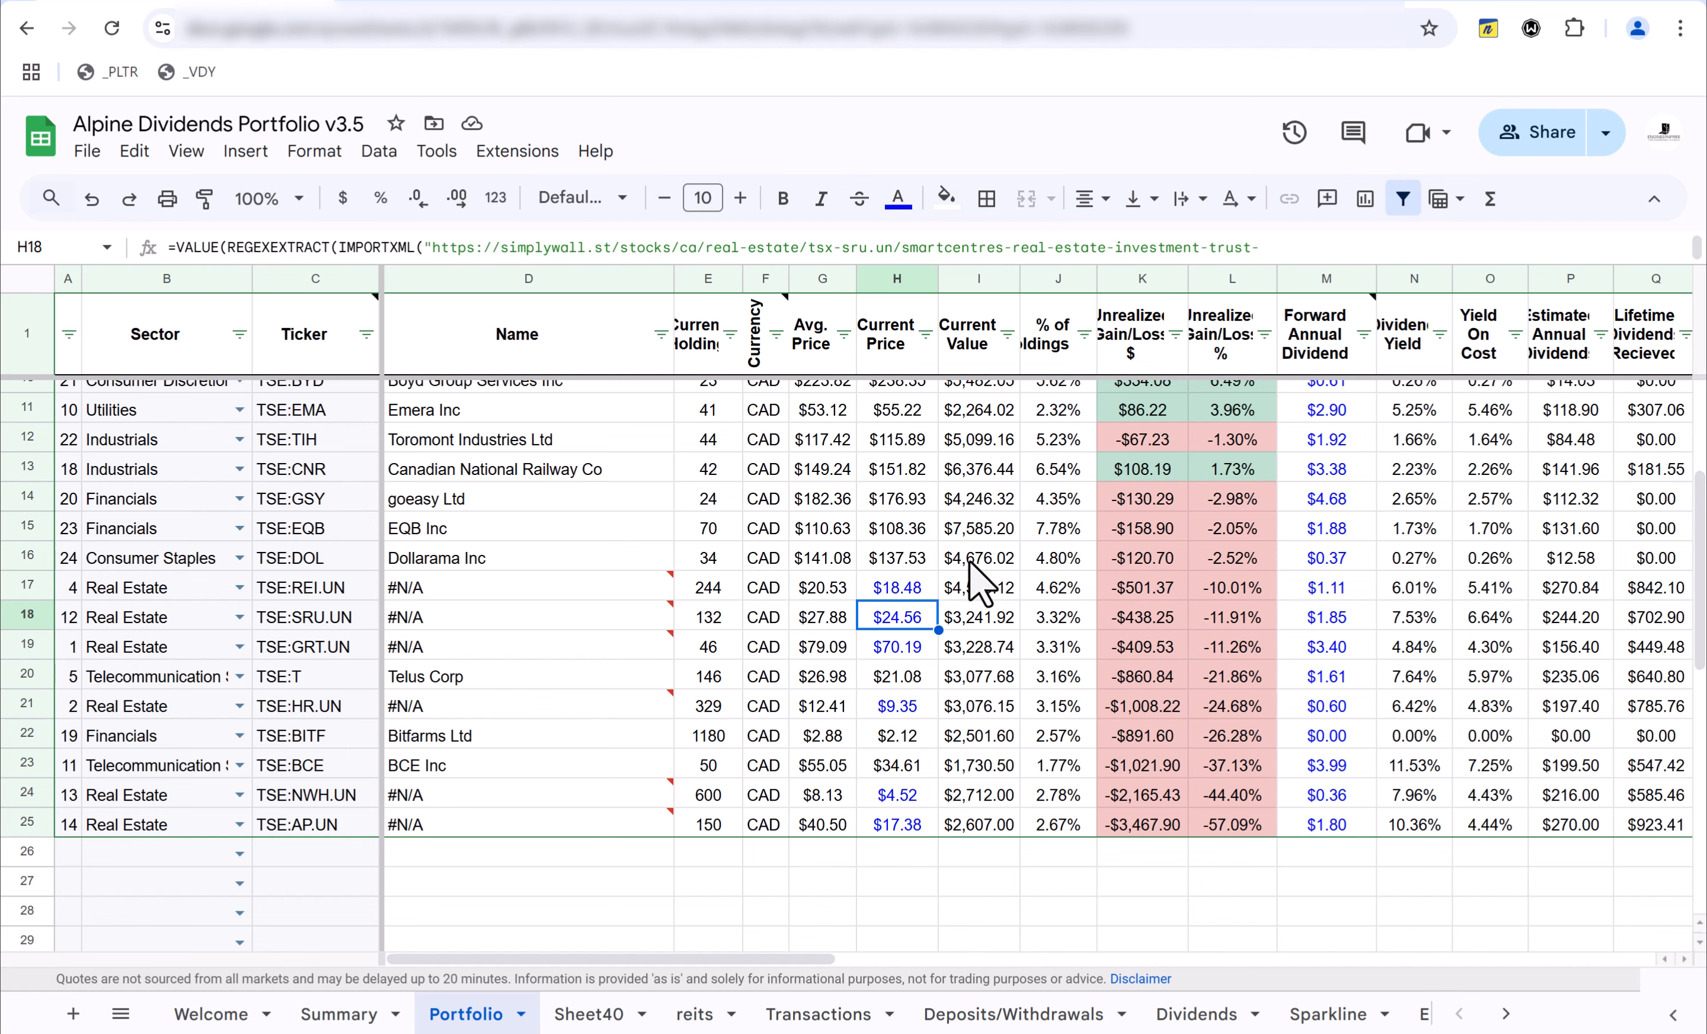
{"action": "left_click", "coordinate": [360, 1016]}
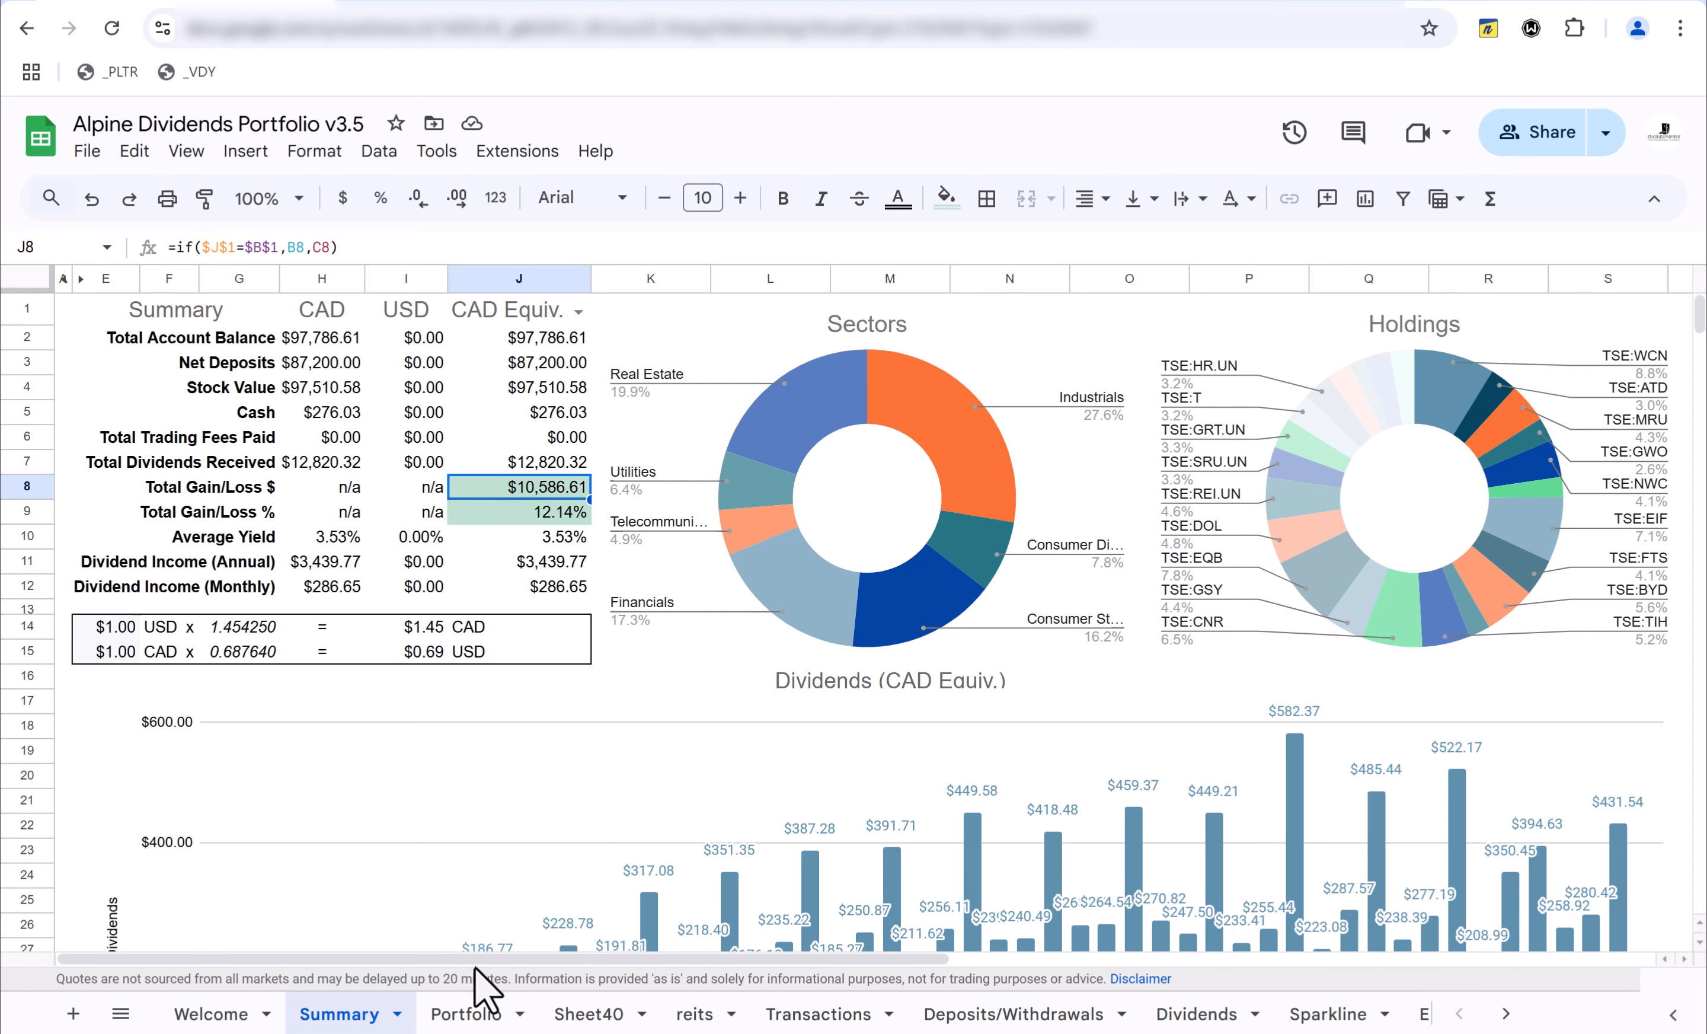
{"action": "left_click", "coordinate": [463, 1015]}
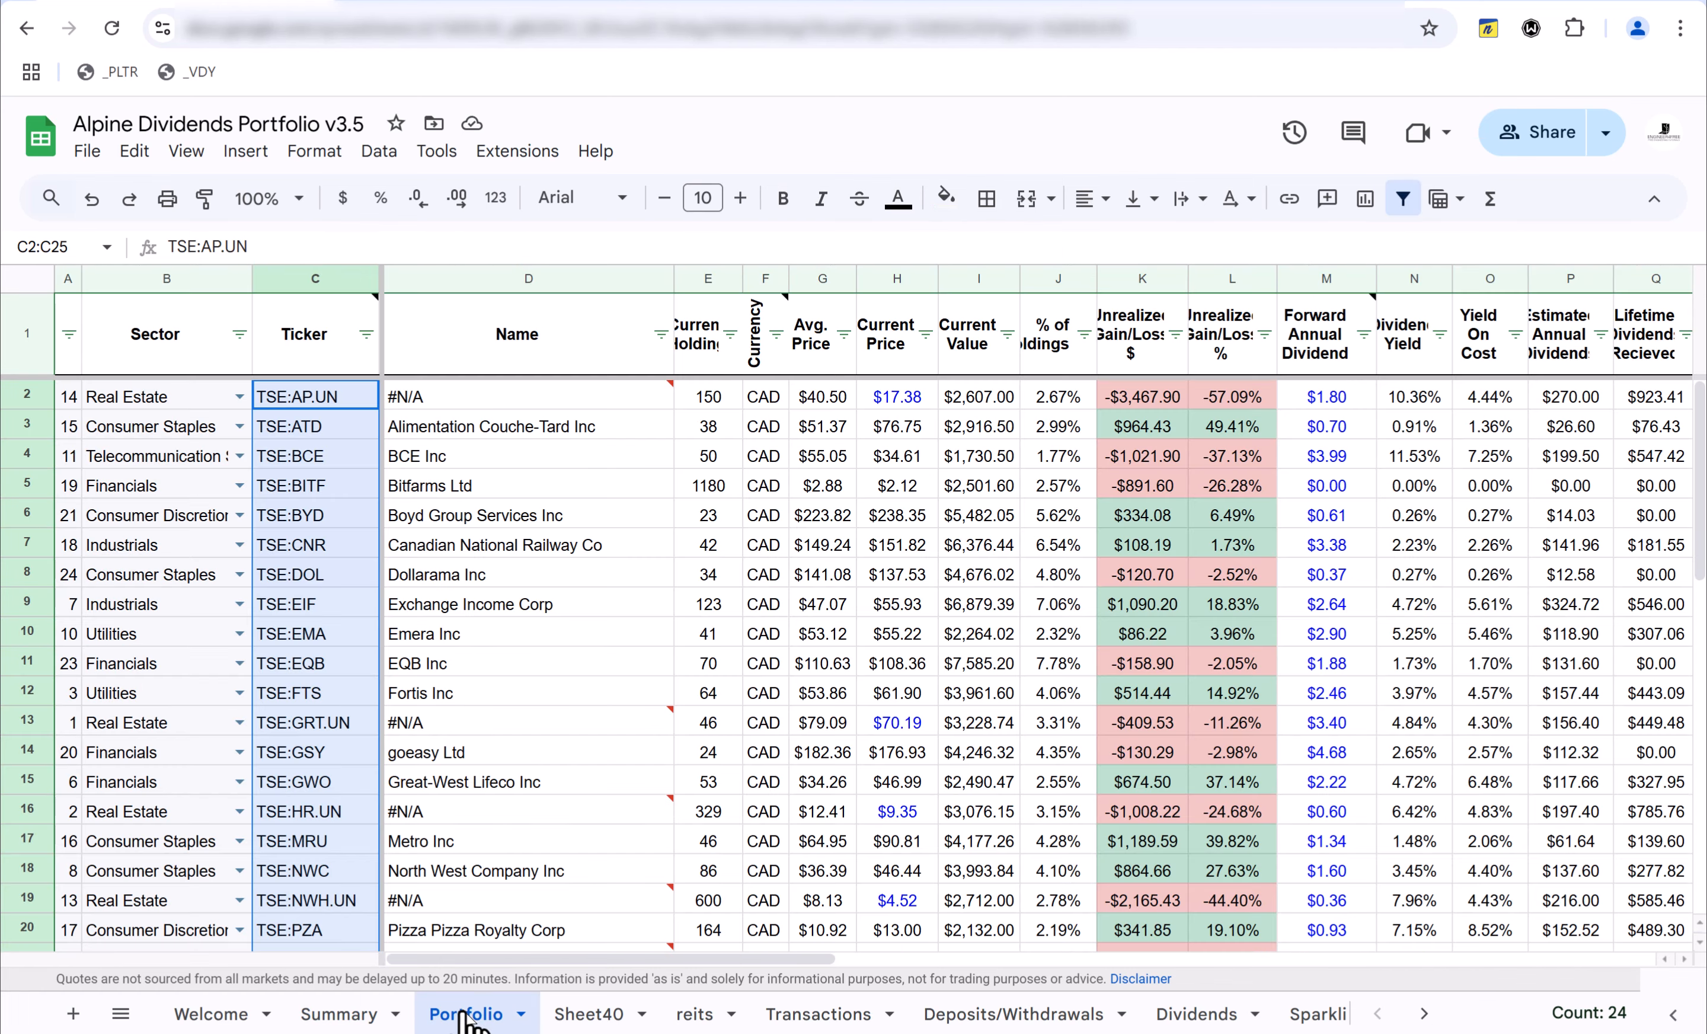
- Switch to Yahoo Finance, open My Watchlist in its Forward Annual Dividend view and sort it ascending by symbol
{"action": "left_click", "coordinate": [1327, 428]}
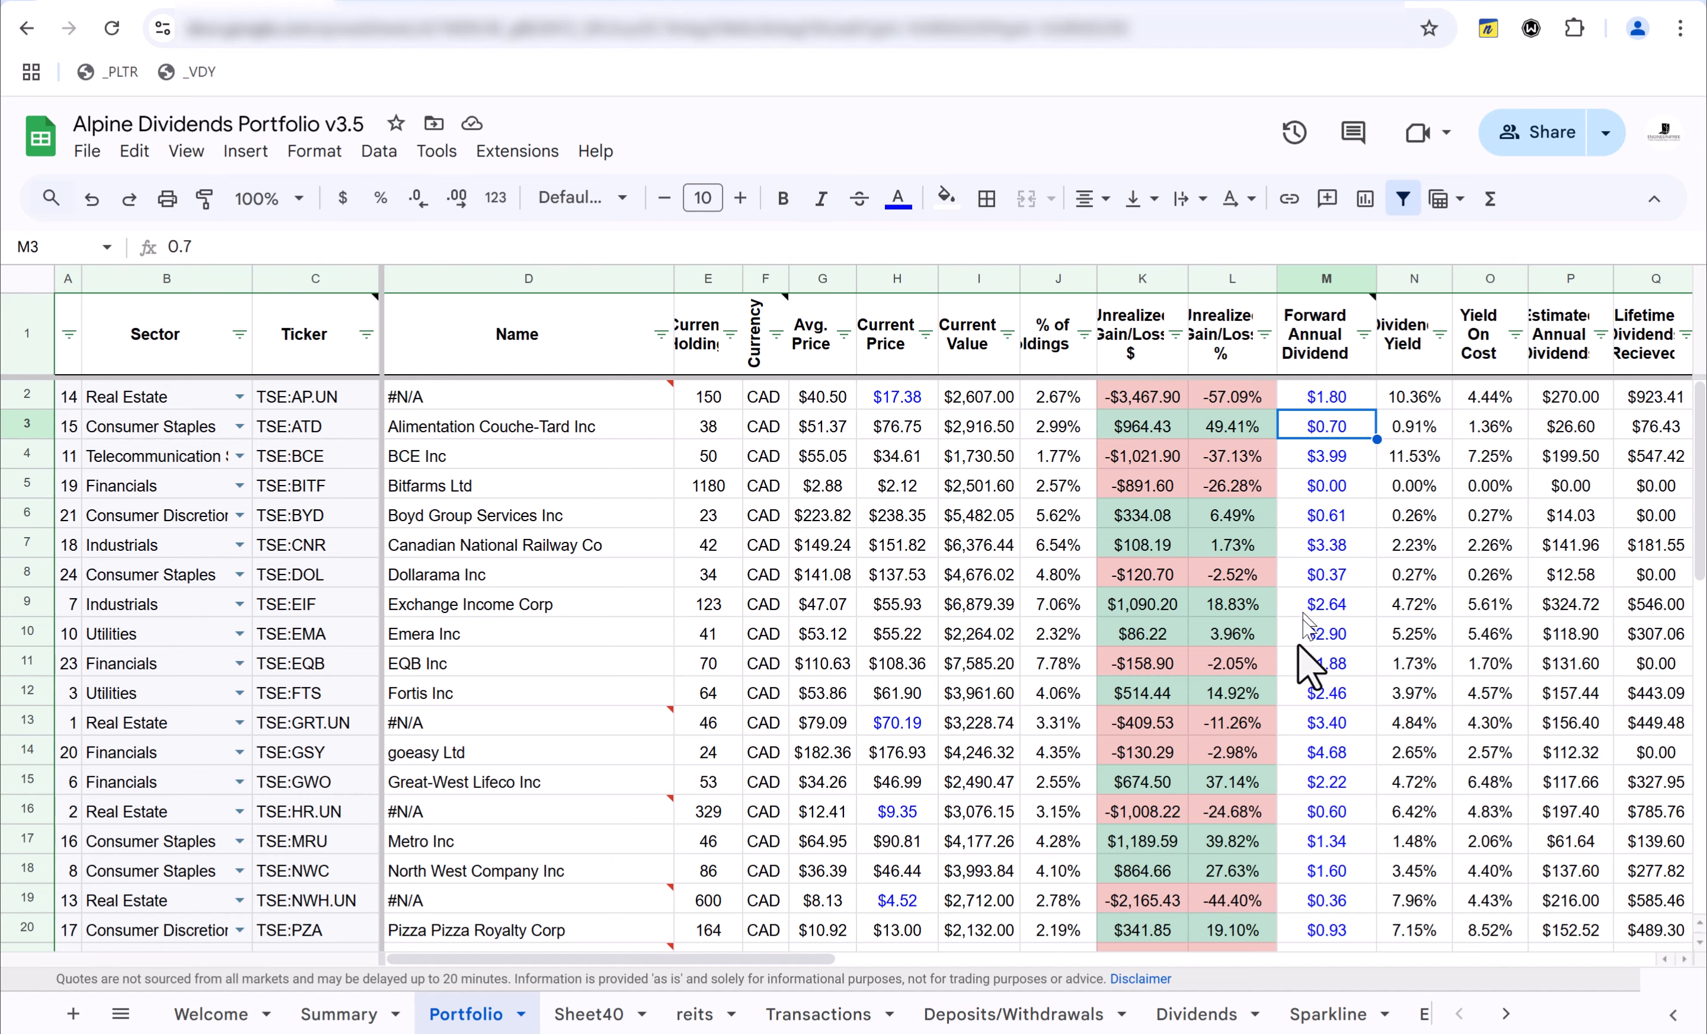
{"action": "left_click", "coordinate": [698, 3]}
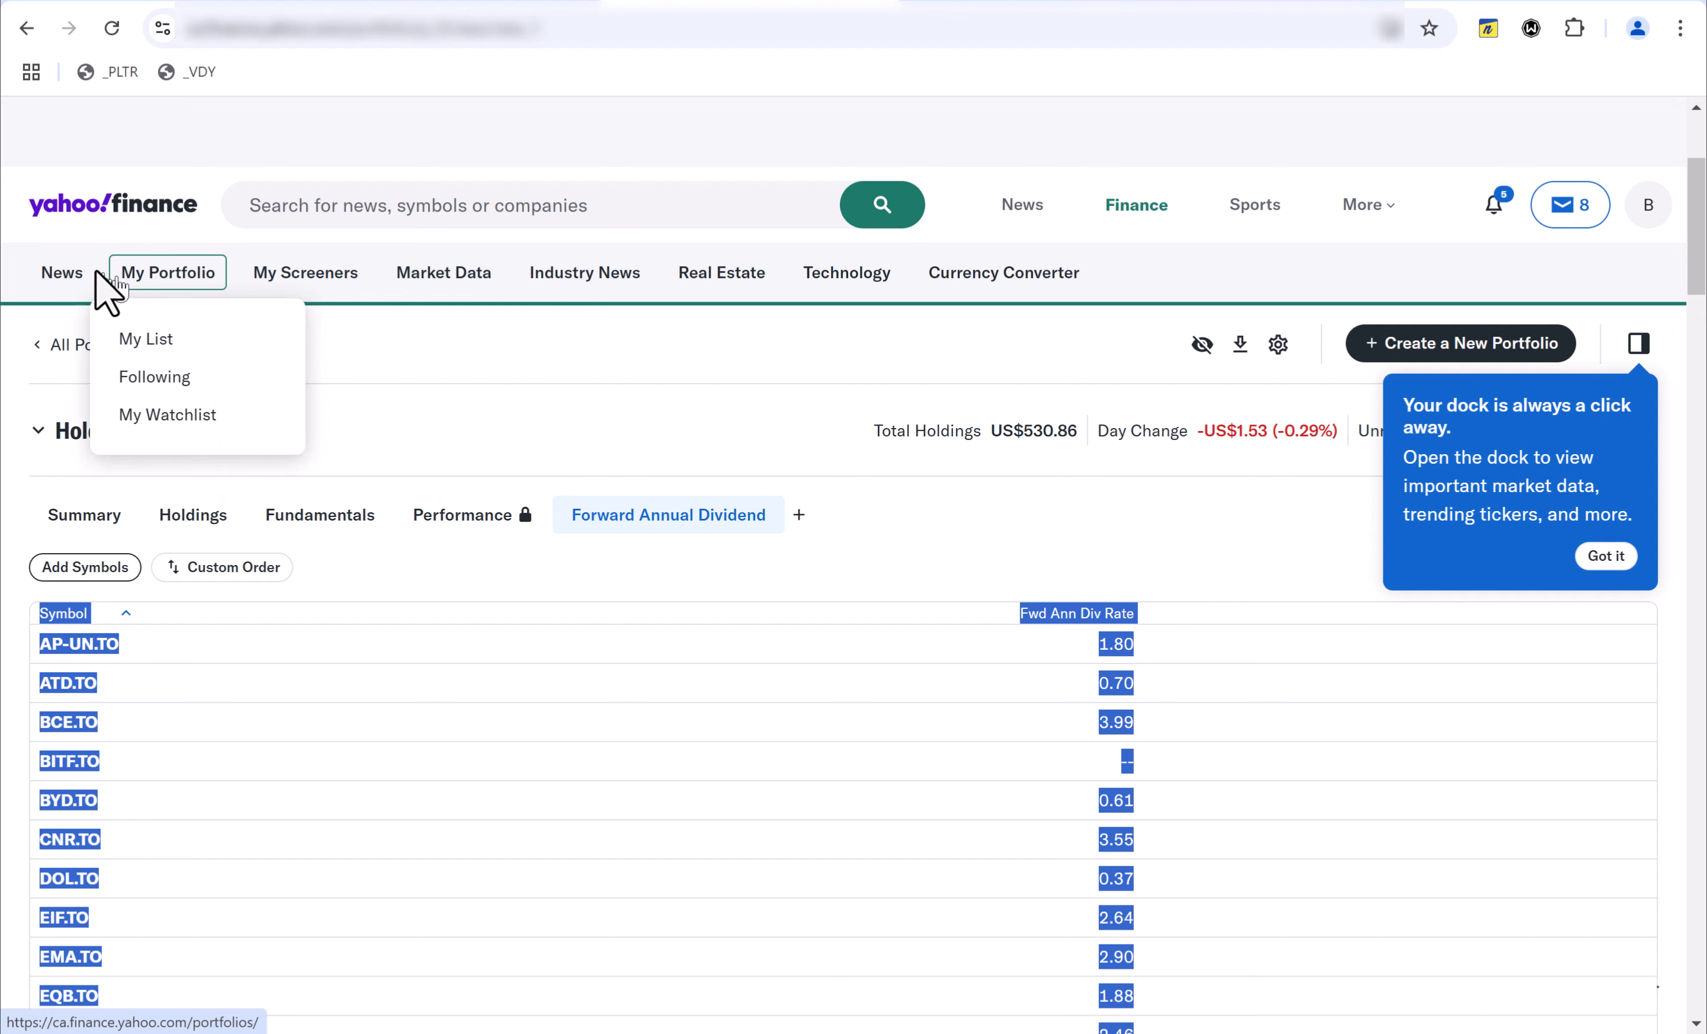
{"action": "left_click", "coordinate": [185, 416]}
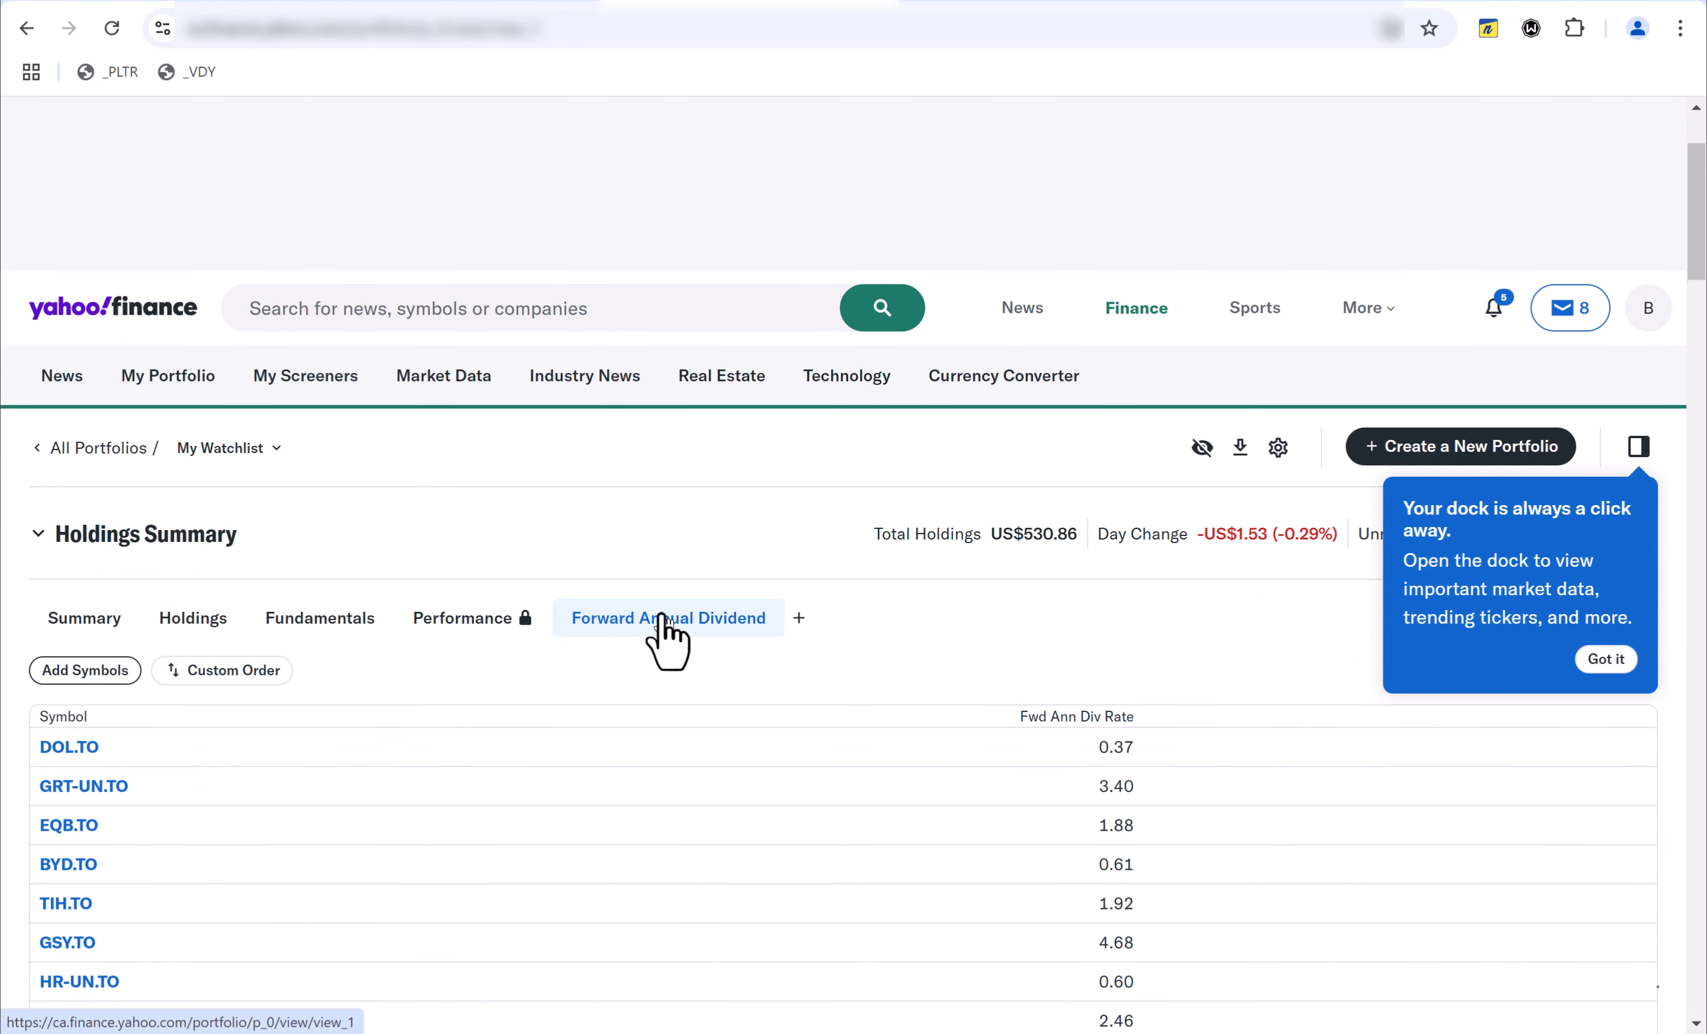
{"action": "scroll", "coordinate": [703, 557], "scroll_direction": "down", "scroll_amount": 1}
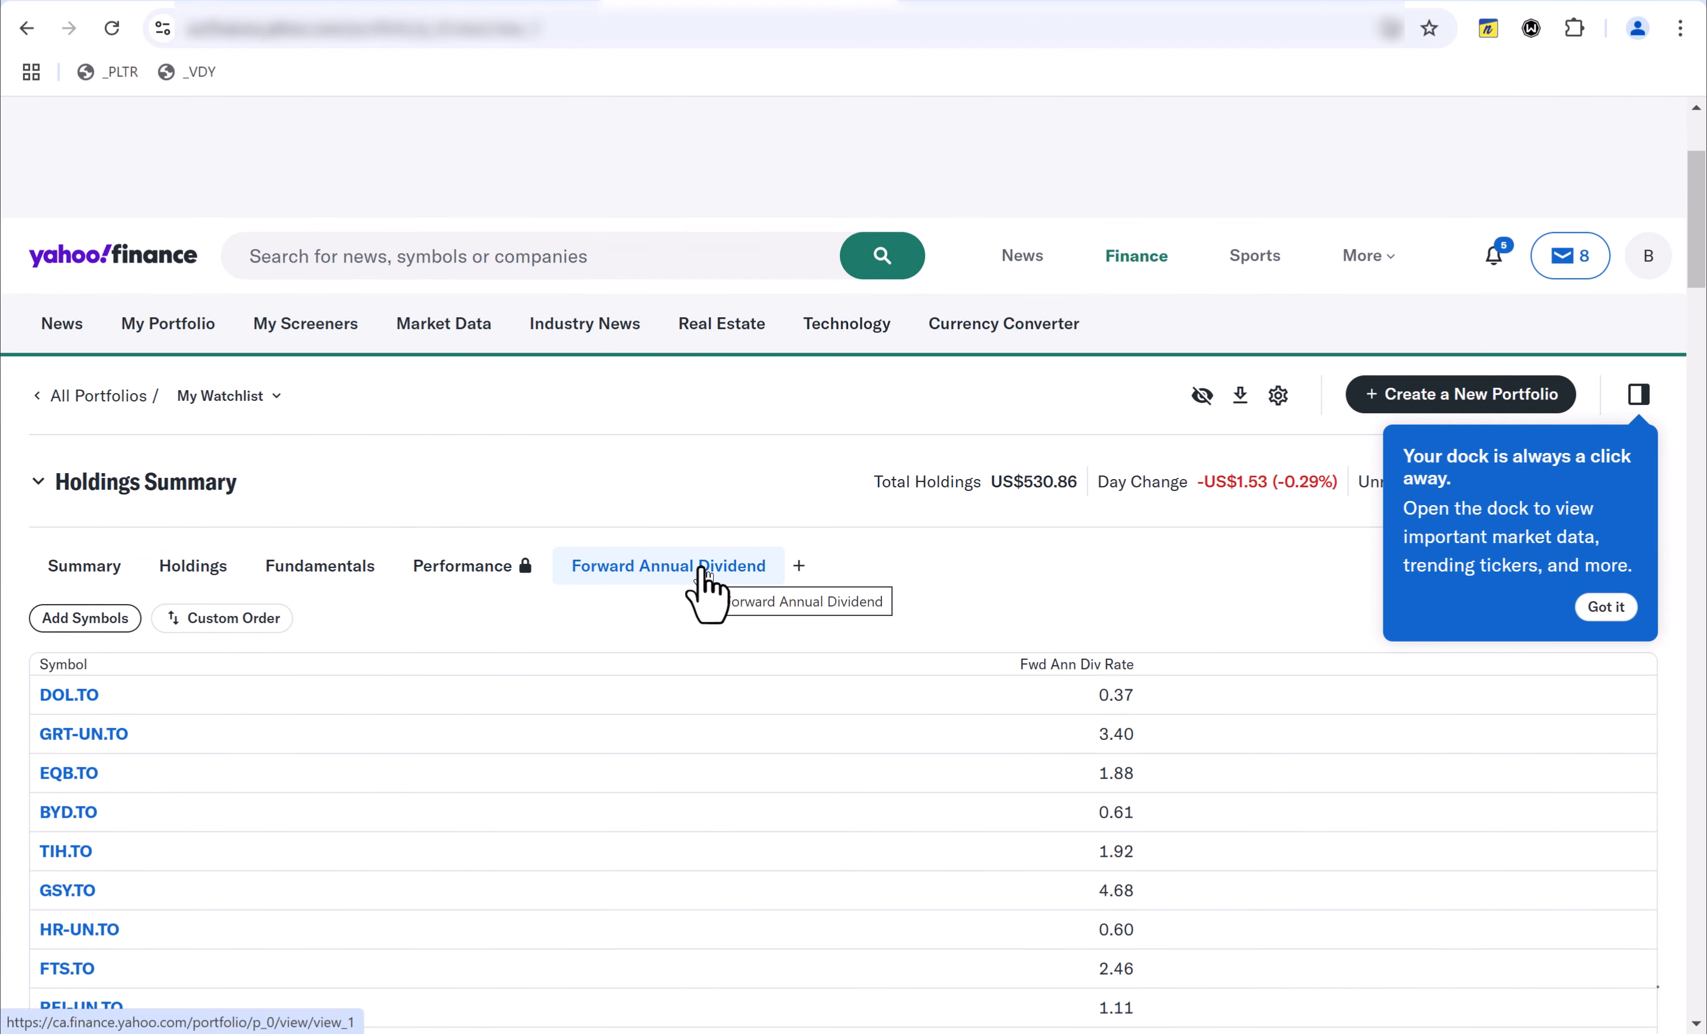
{"action": "scroll", "coordinate": [705, 592], "scroll_direction": "down", "scroll_amount": 2}
{"action": "left_click", "coordinate": [97, 563]}
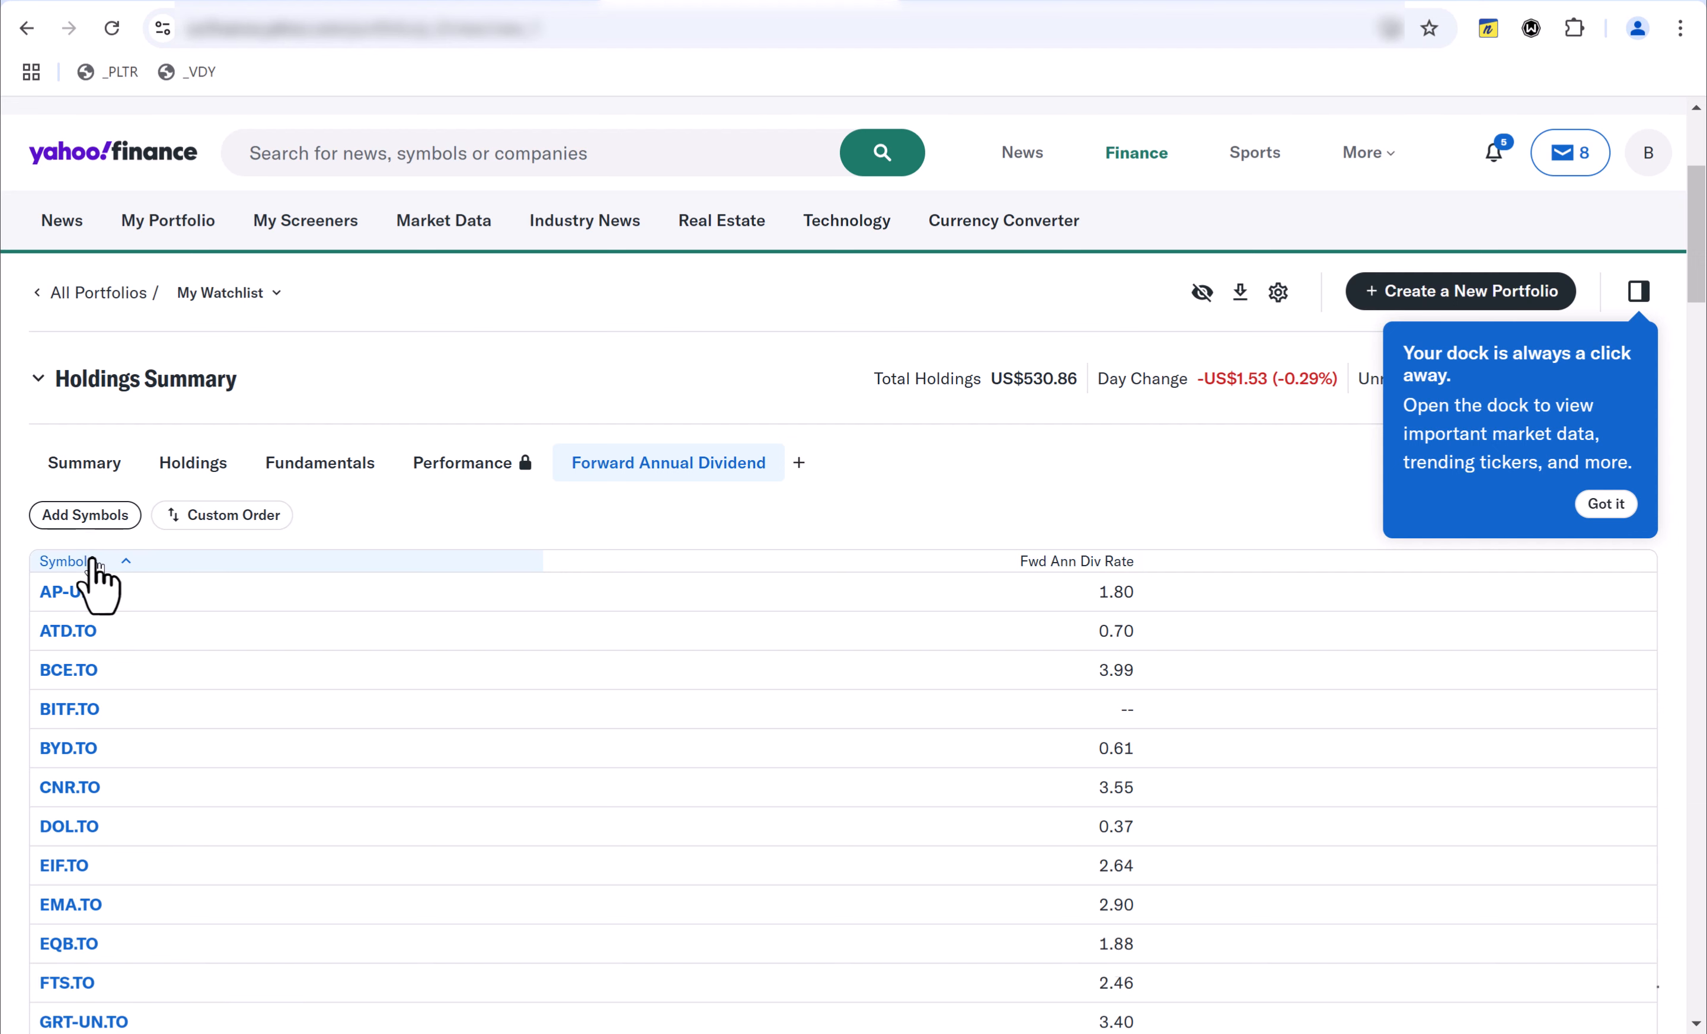
- Copy the watchlist's full Symbol and Fwd Ann Div Rate table and paste it into a new spreadsheet tab at cell E6
{"action": "scroll", "coordinate": [228, 613], "scroll_direction": "down", "scroll_amount": 1}
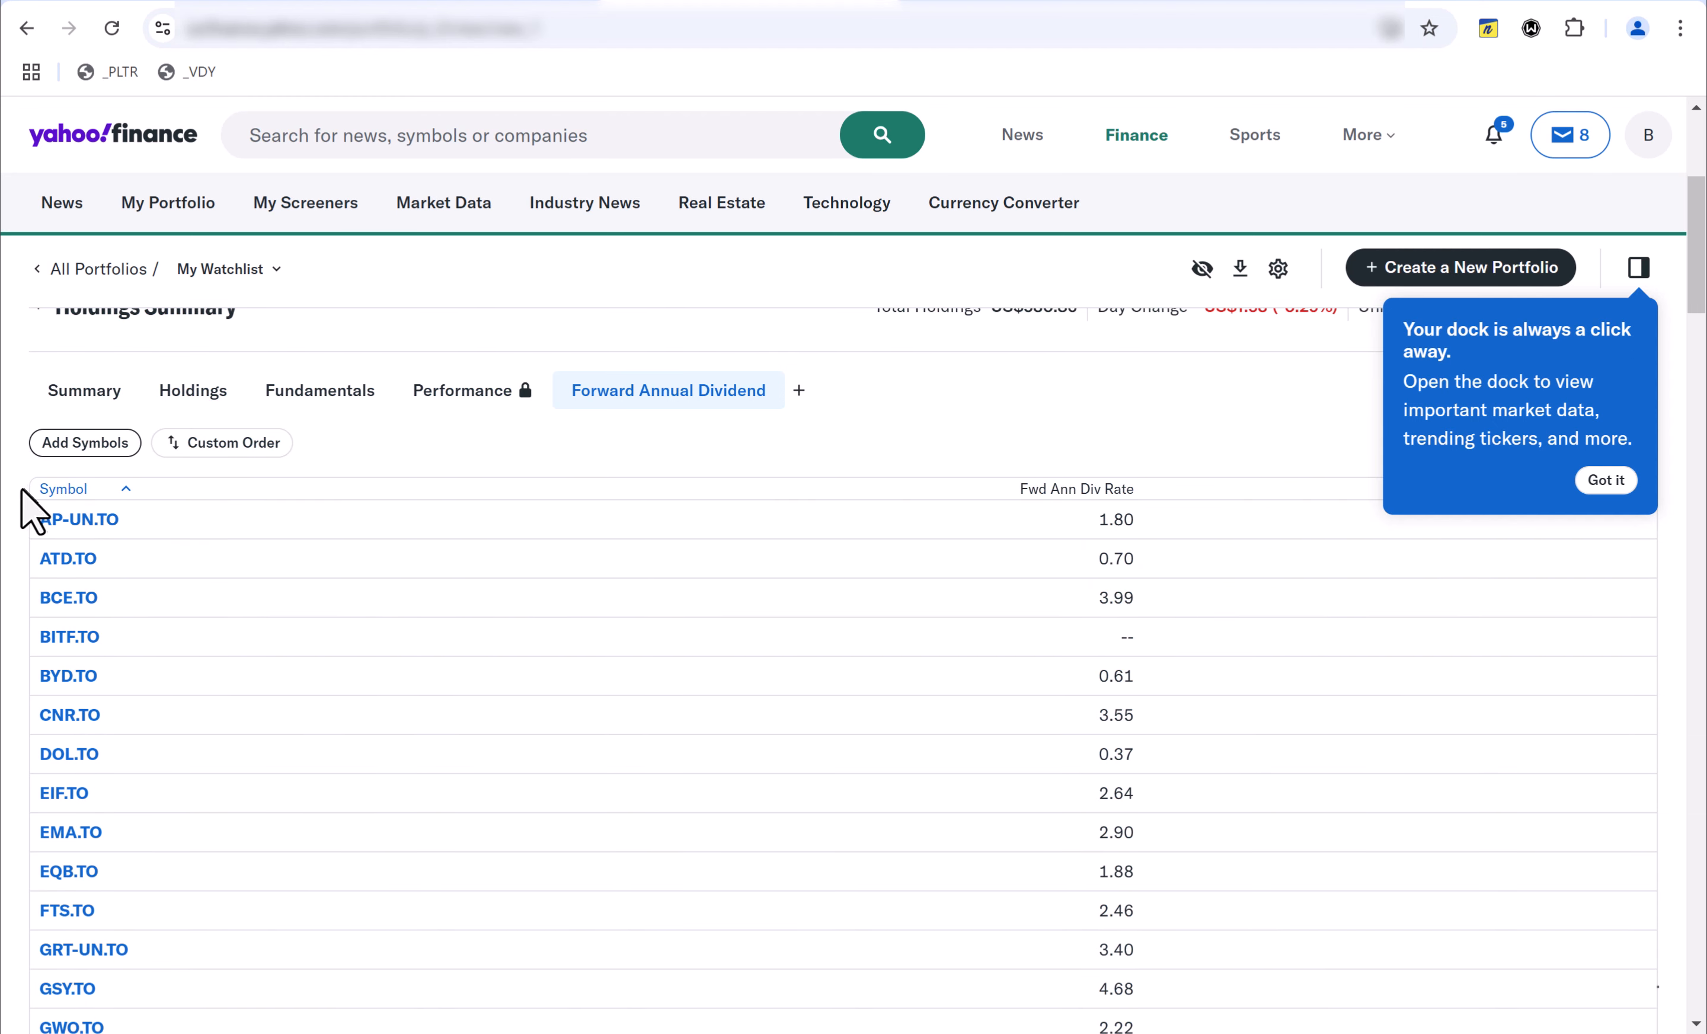
{"action": "left_click_drag", "start_coordinate": [19, 491], "coordinate": [1176, 376]}
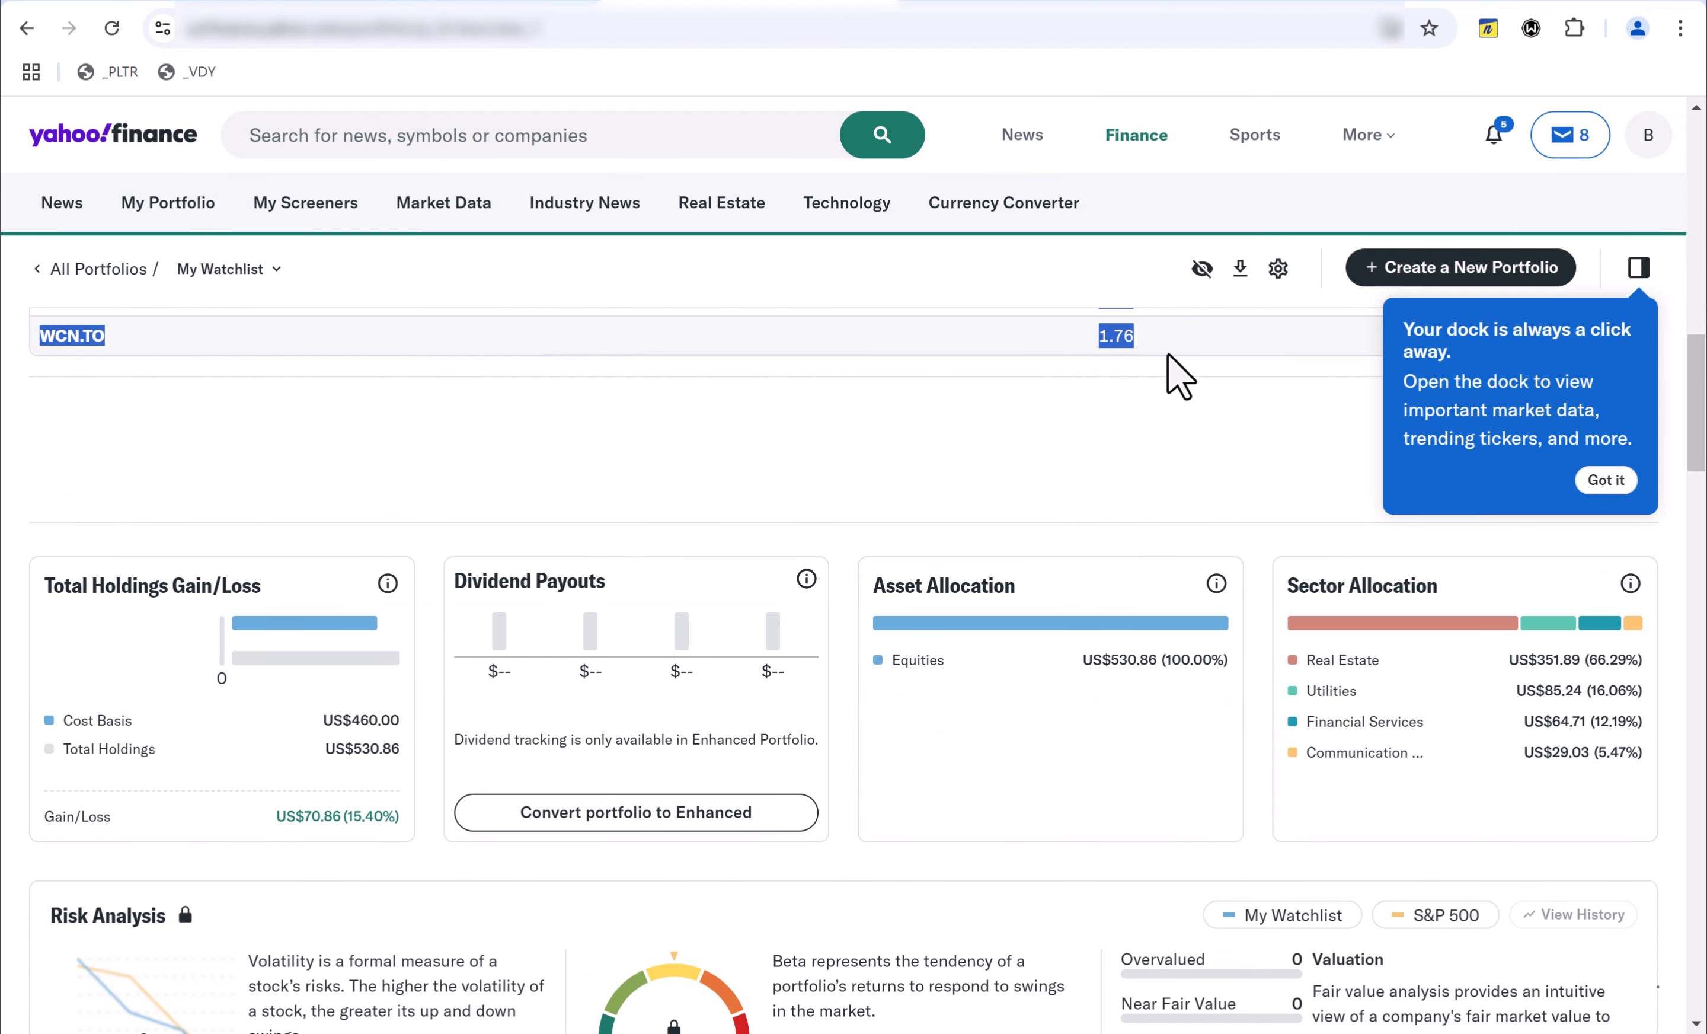
{"action": "scroll", "coordinate": [1143, 401], "scroll_direction": "up", "scroll_amount": 5}
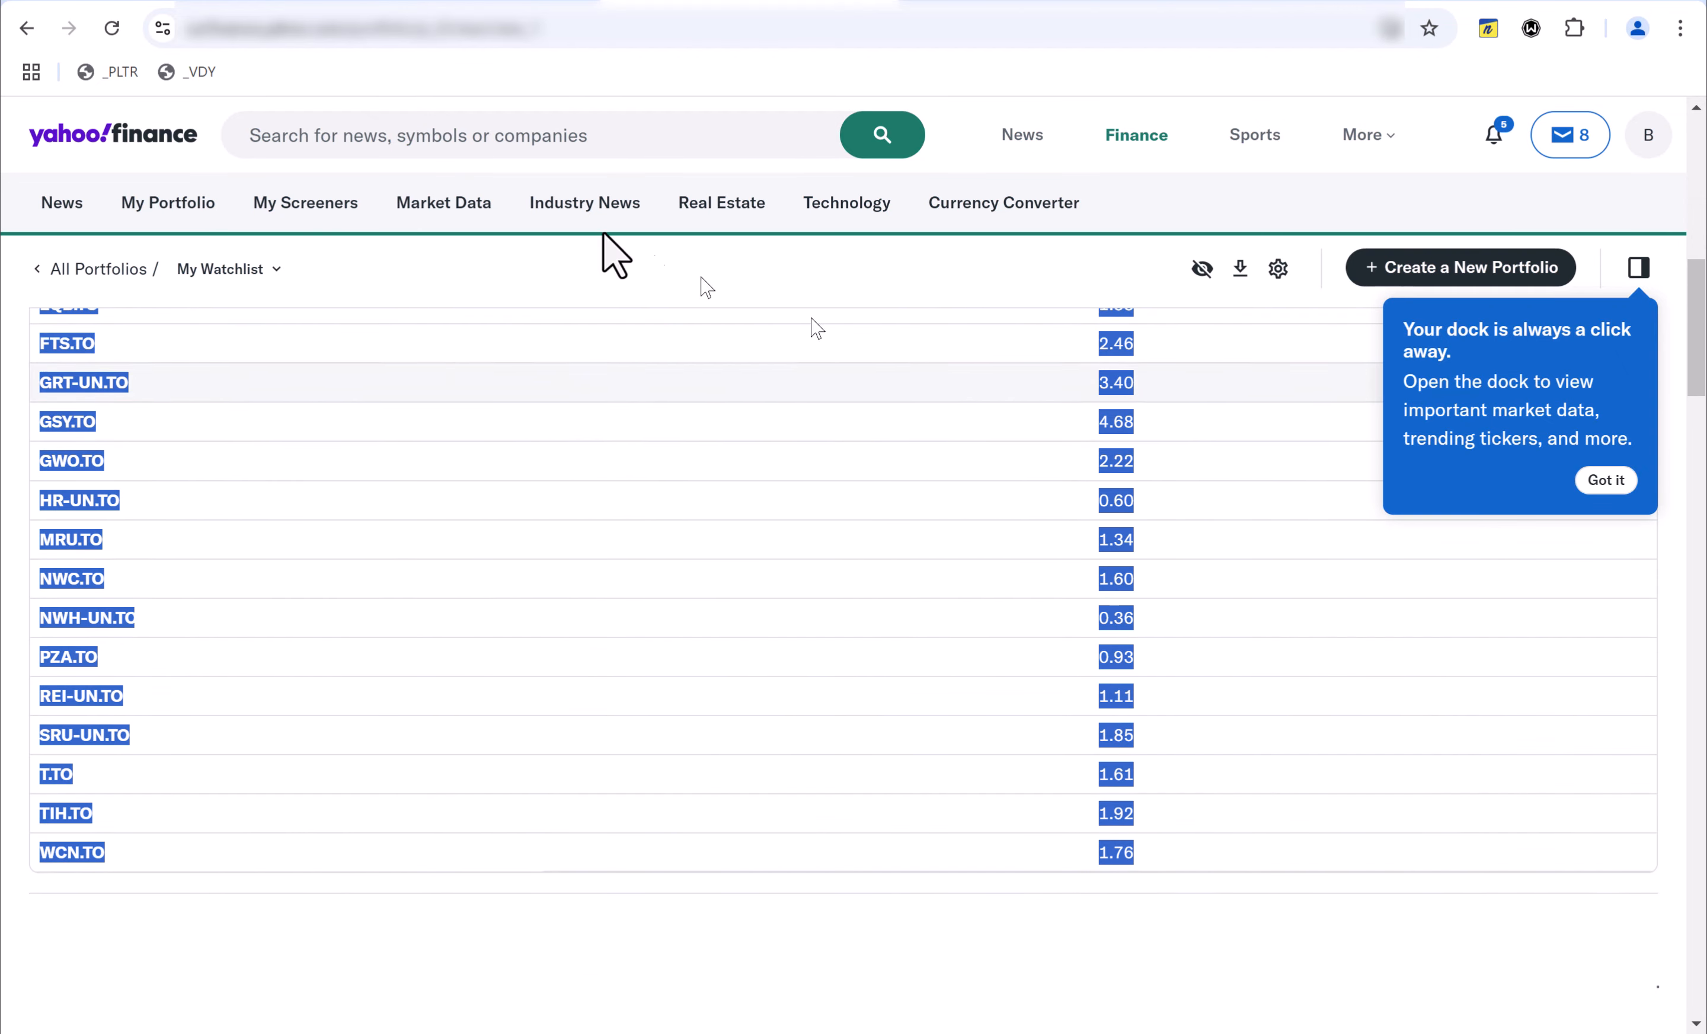
{"action": "left_click", "coordinate": [237, 15]}
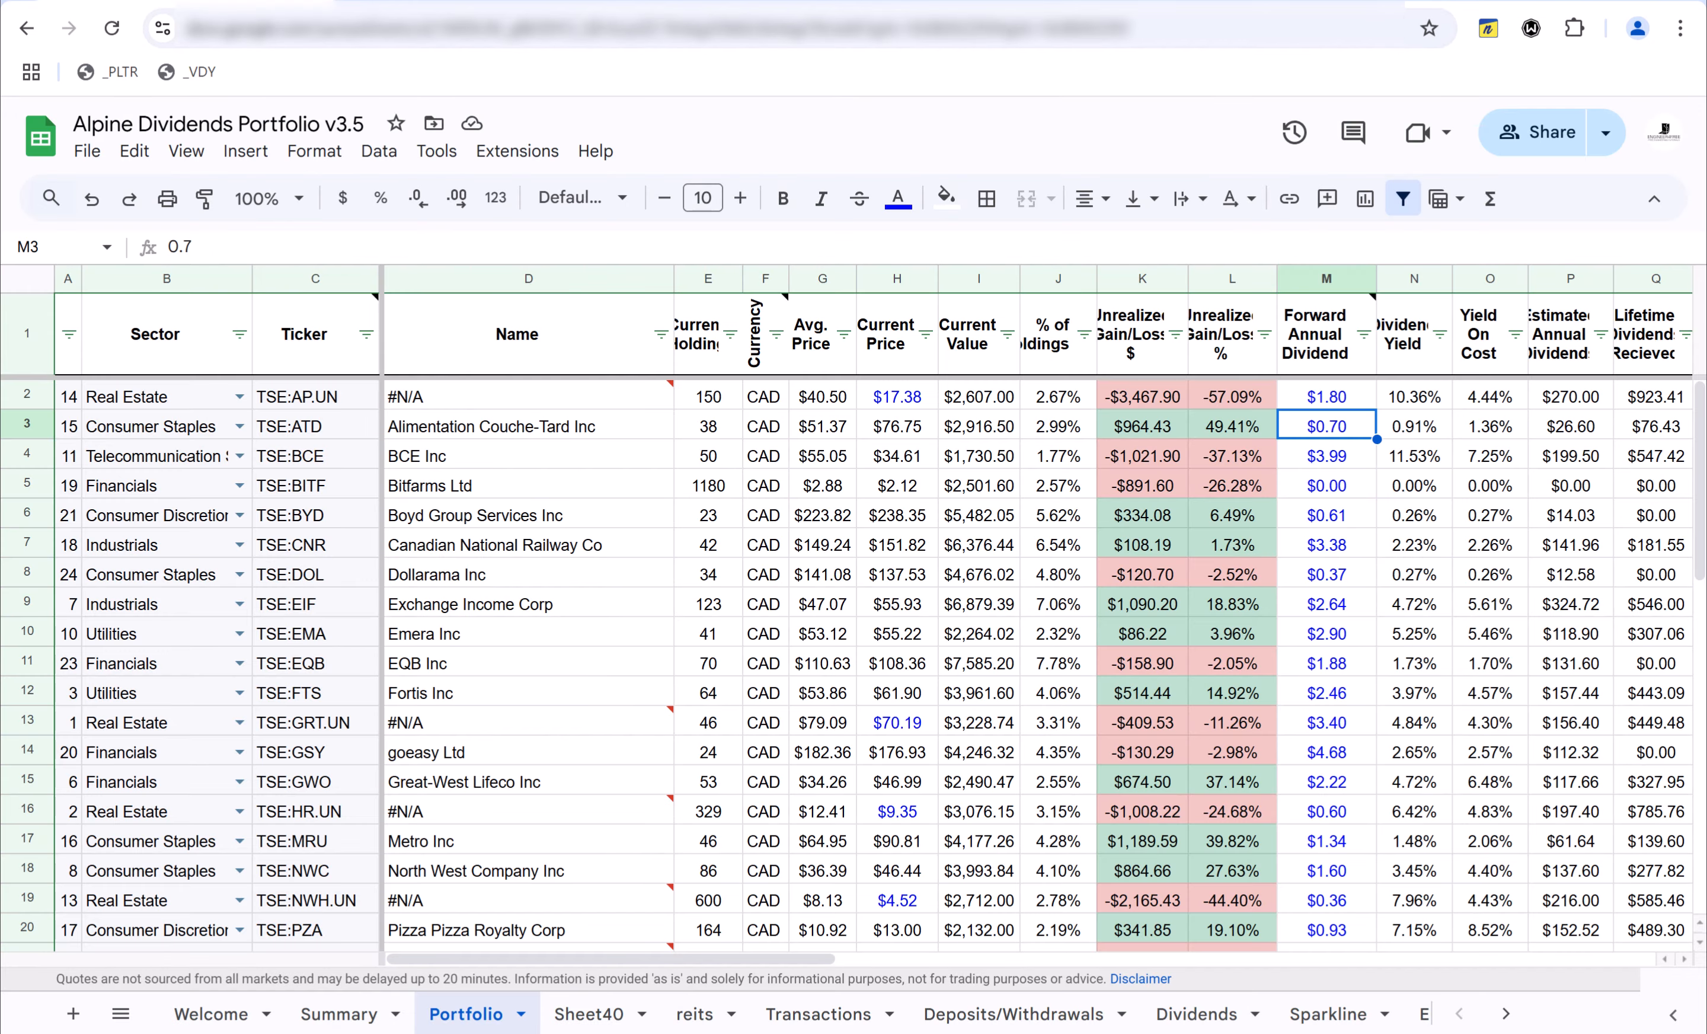
{"action": "left_click", "coordinate": [73, 1014]}
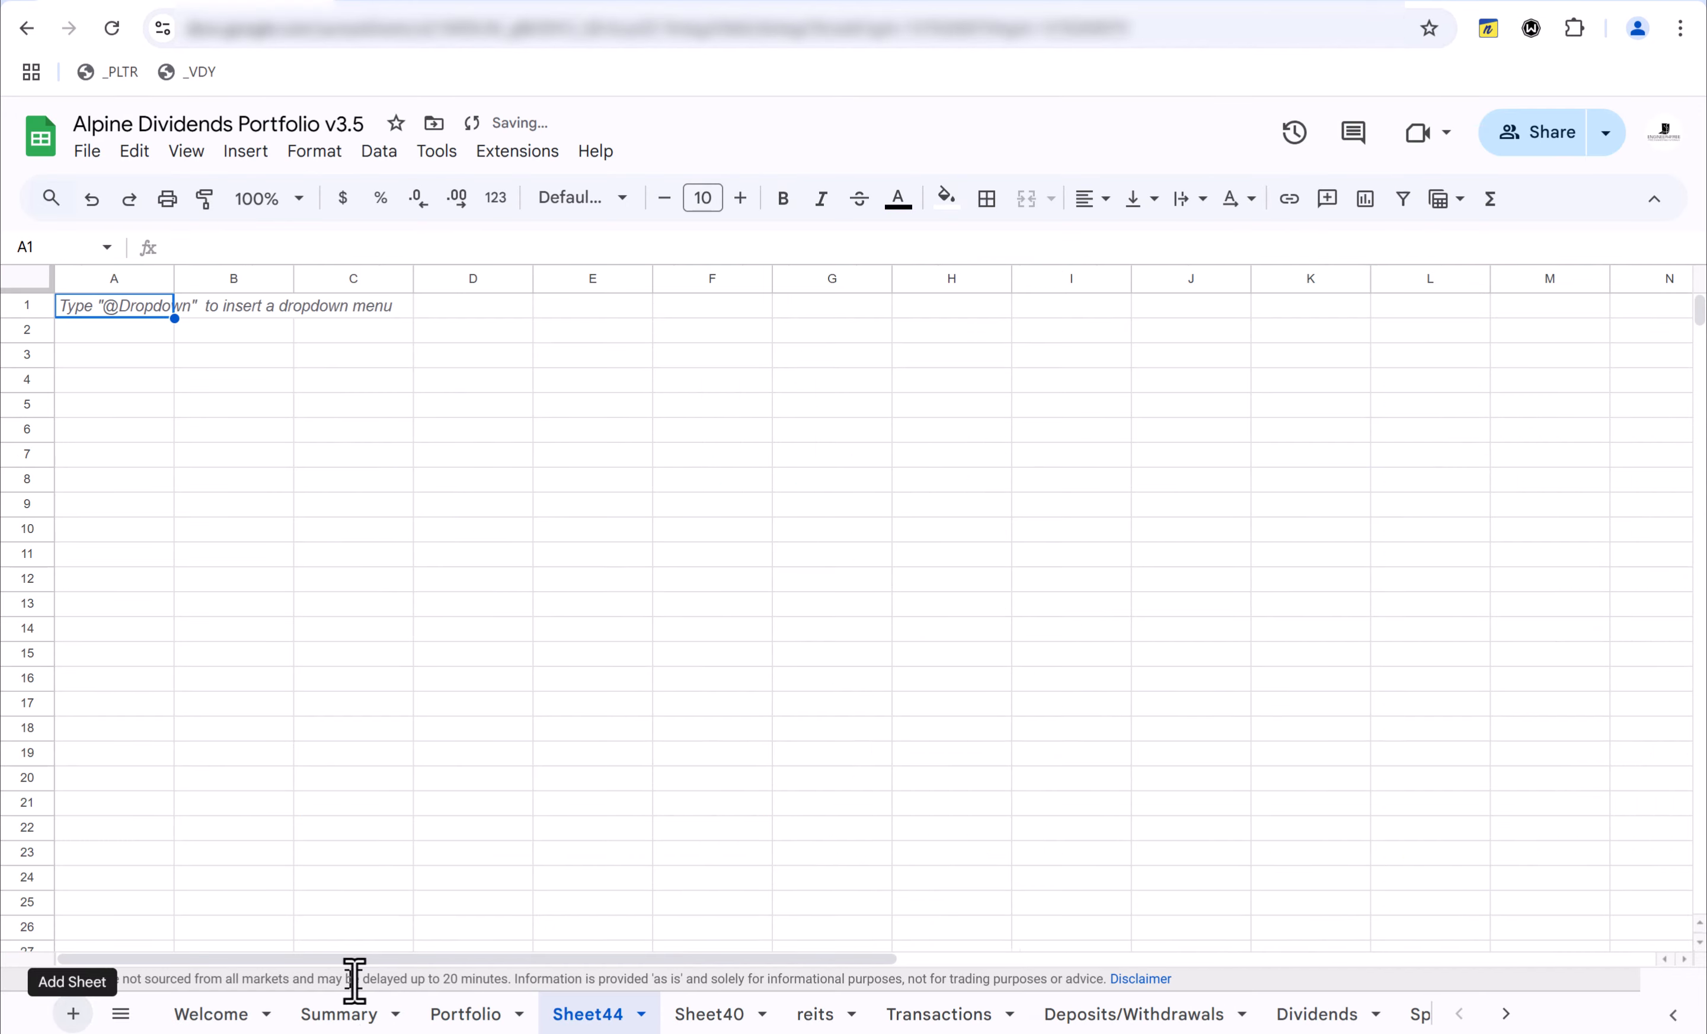
{"action": "left_click", "coordinate": [635, 438]}
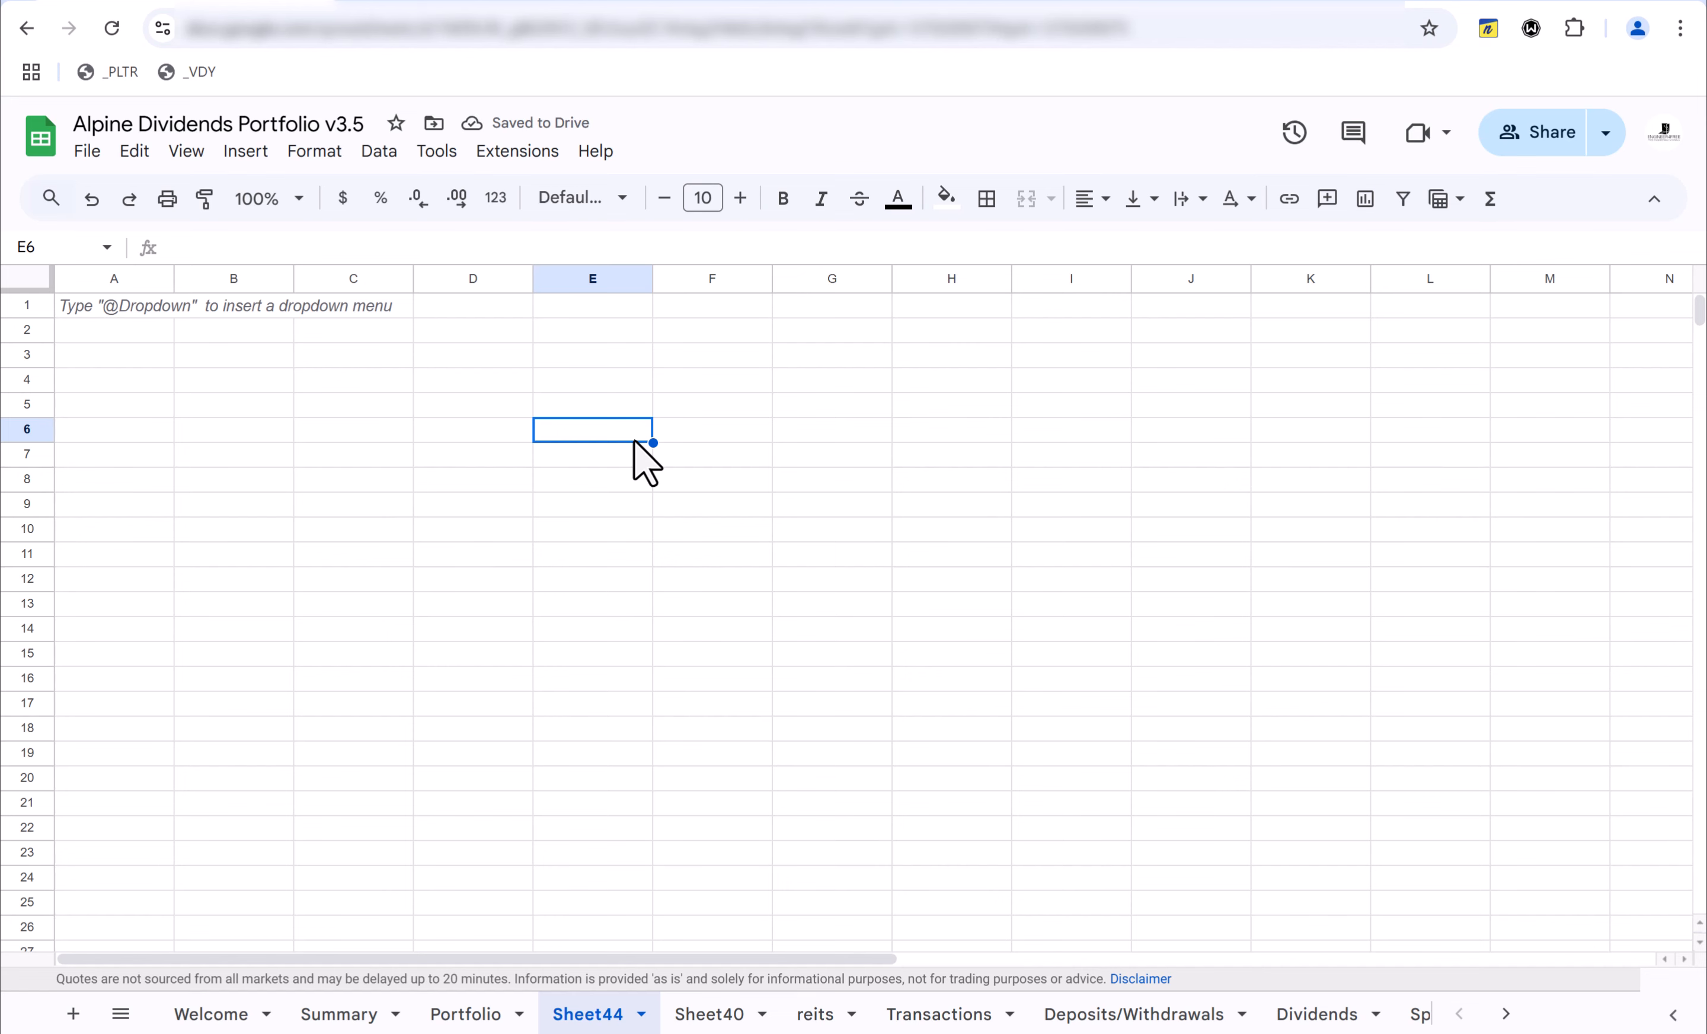
{"action": "key", "text": "ctrl+v"}
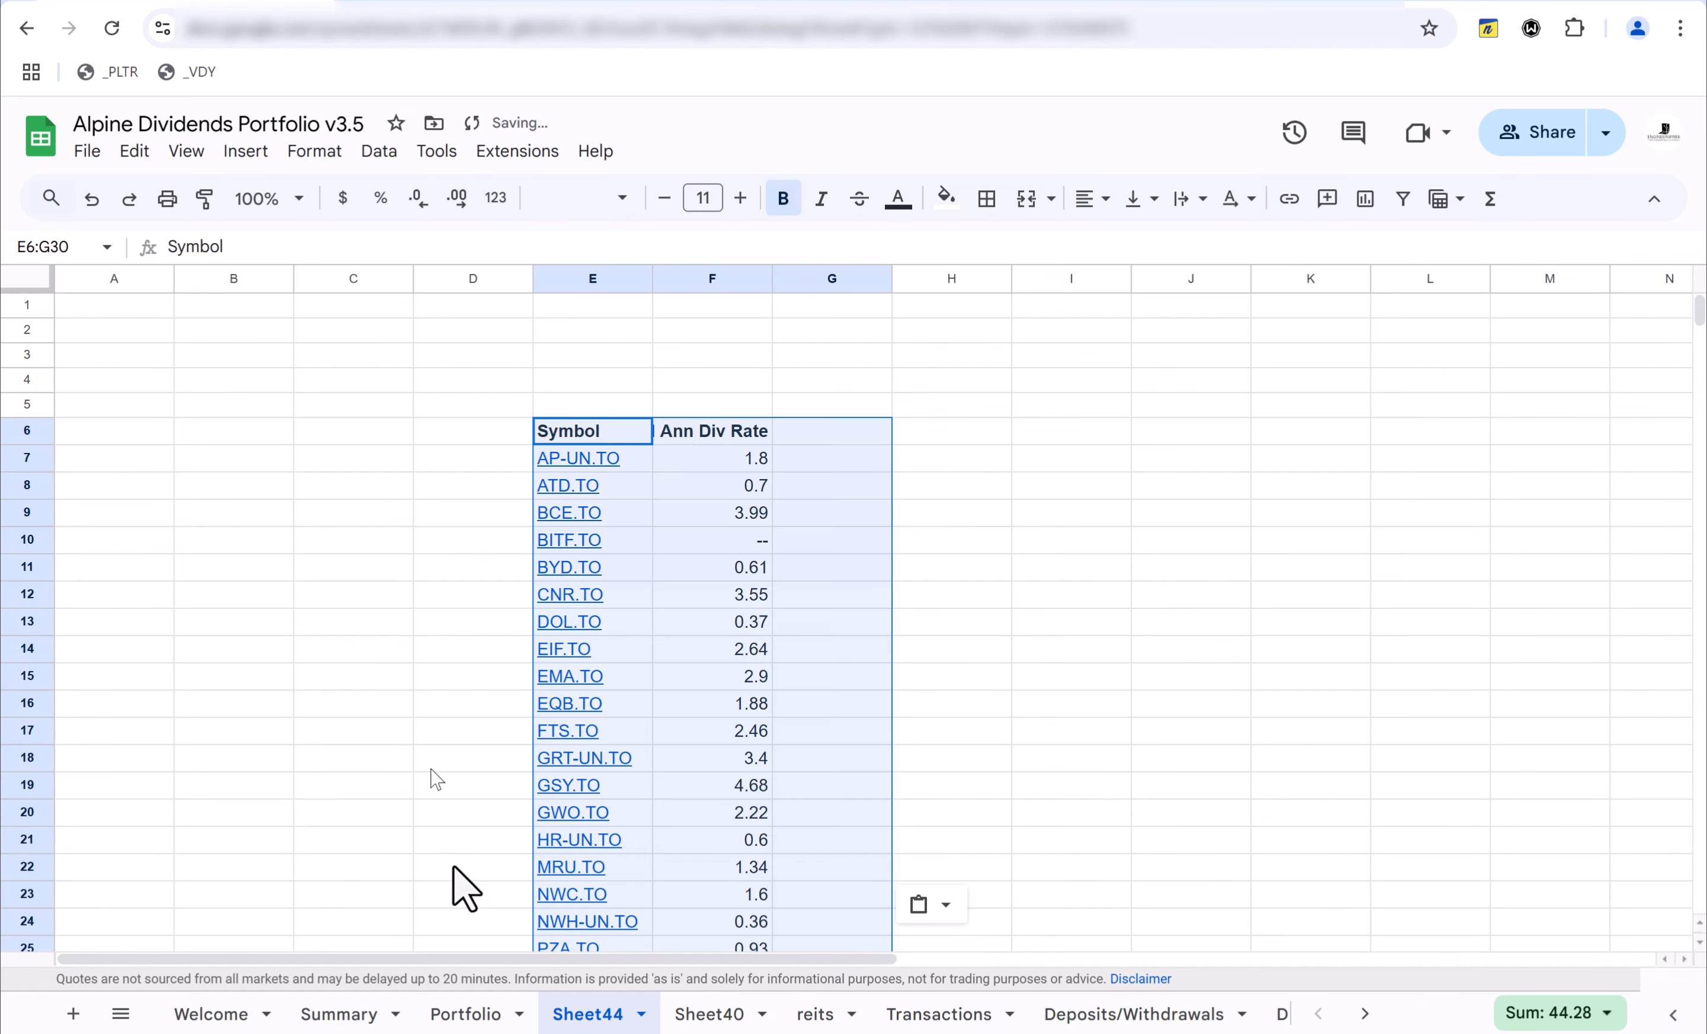
- Return to the Portfolio sheet and sort the holdings by Ticker from A to Z
{"action": "left_click", "coordinate": [465, 1014]}
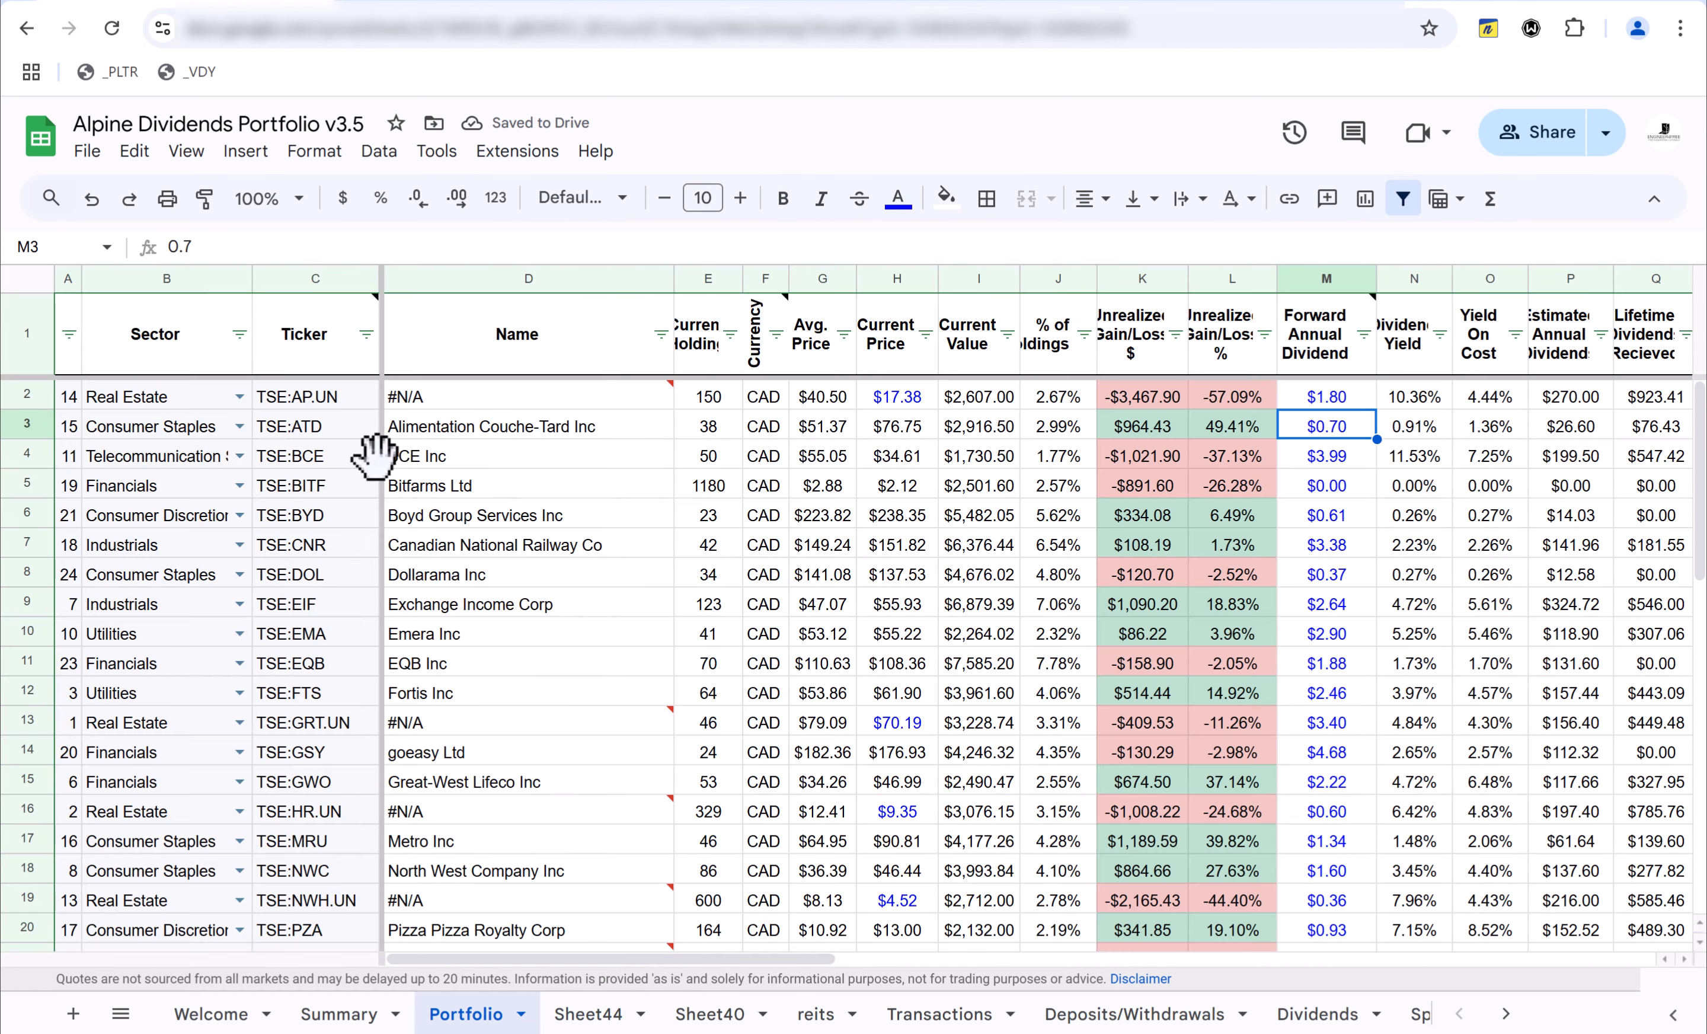
{"action": "left_click_drag", "start_coordinate": [304, 410], "coordinate": [310, 457]}
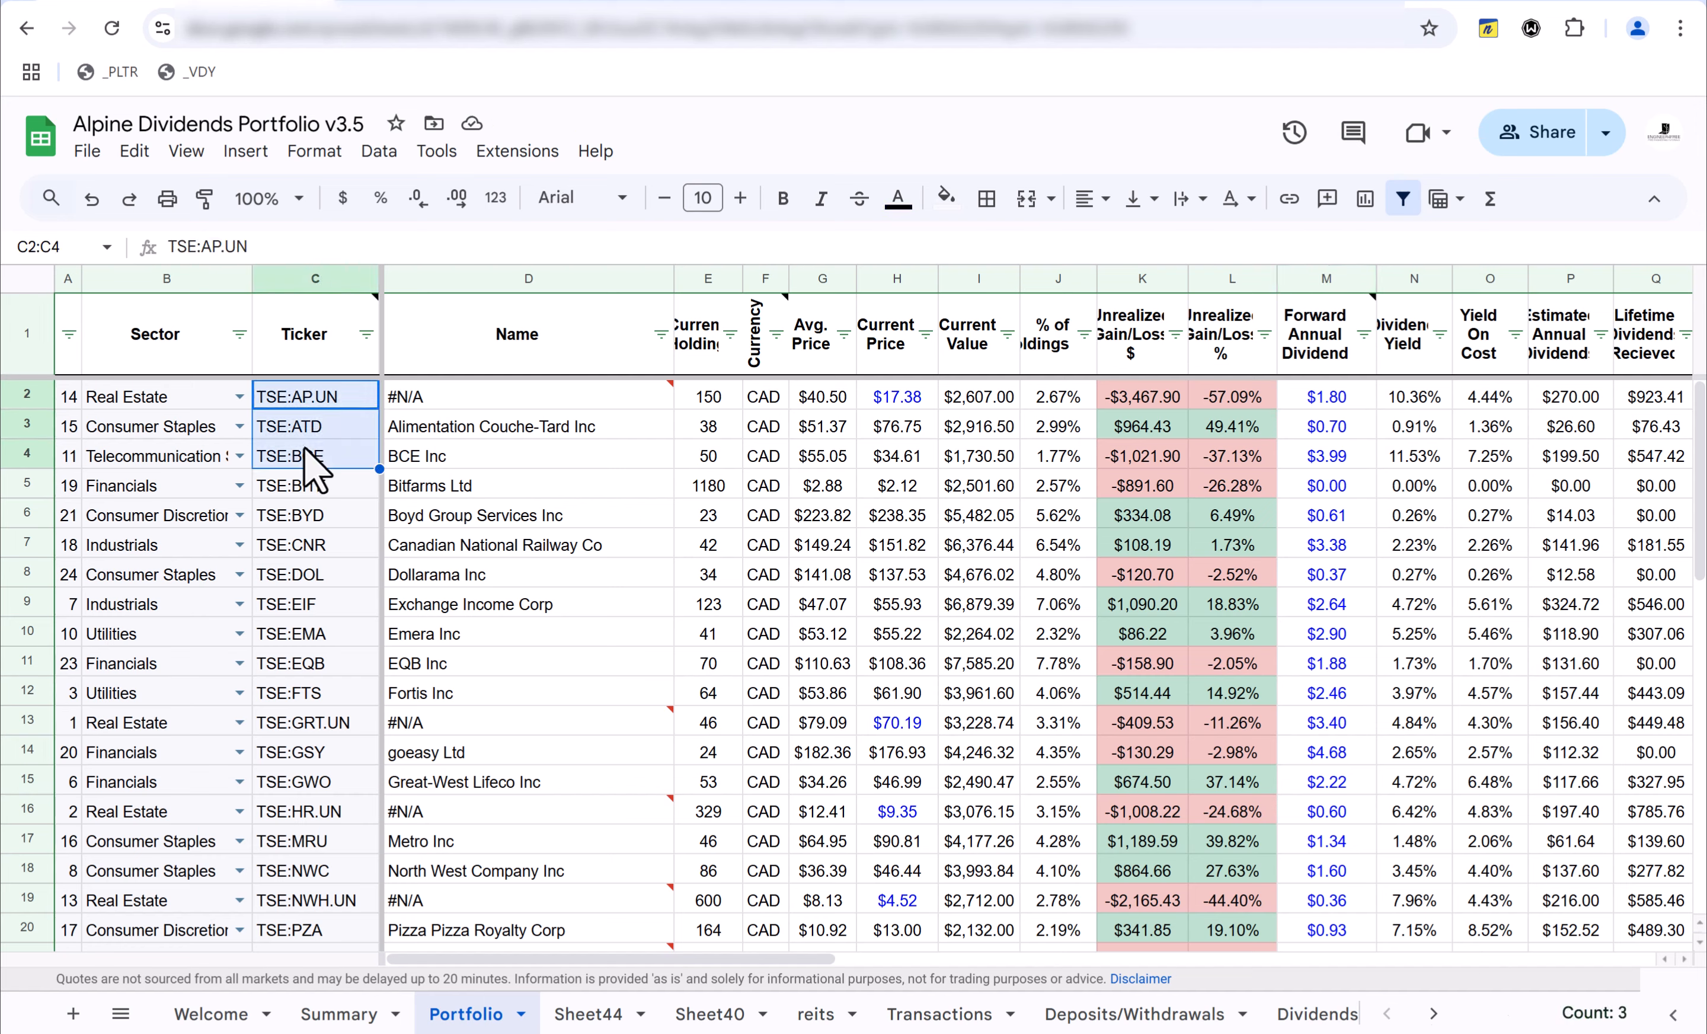
{"action": "left_click", "coordinate": [366, 335]}
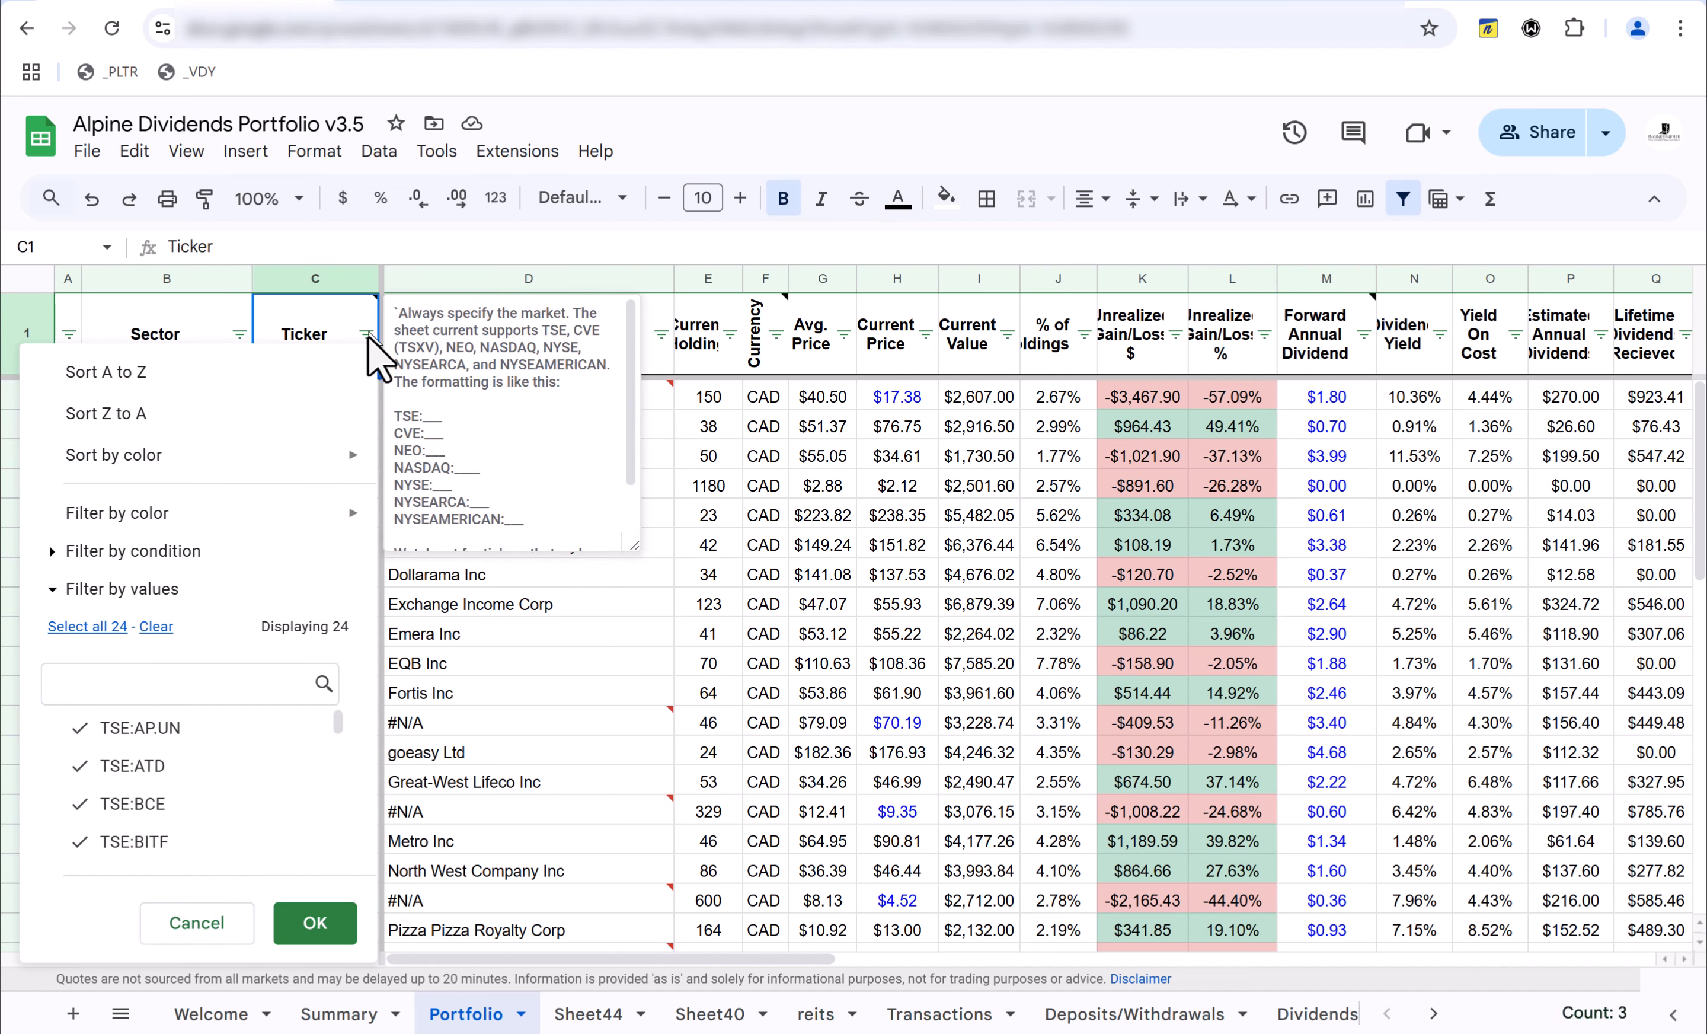
{"action": "left_click", "coordinate": [268, 385]}
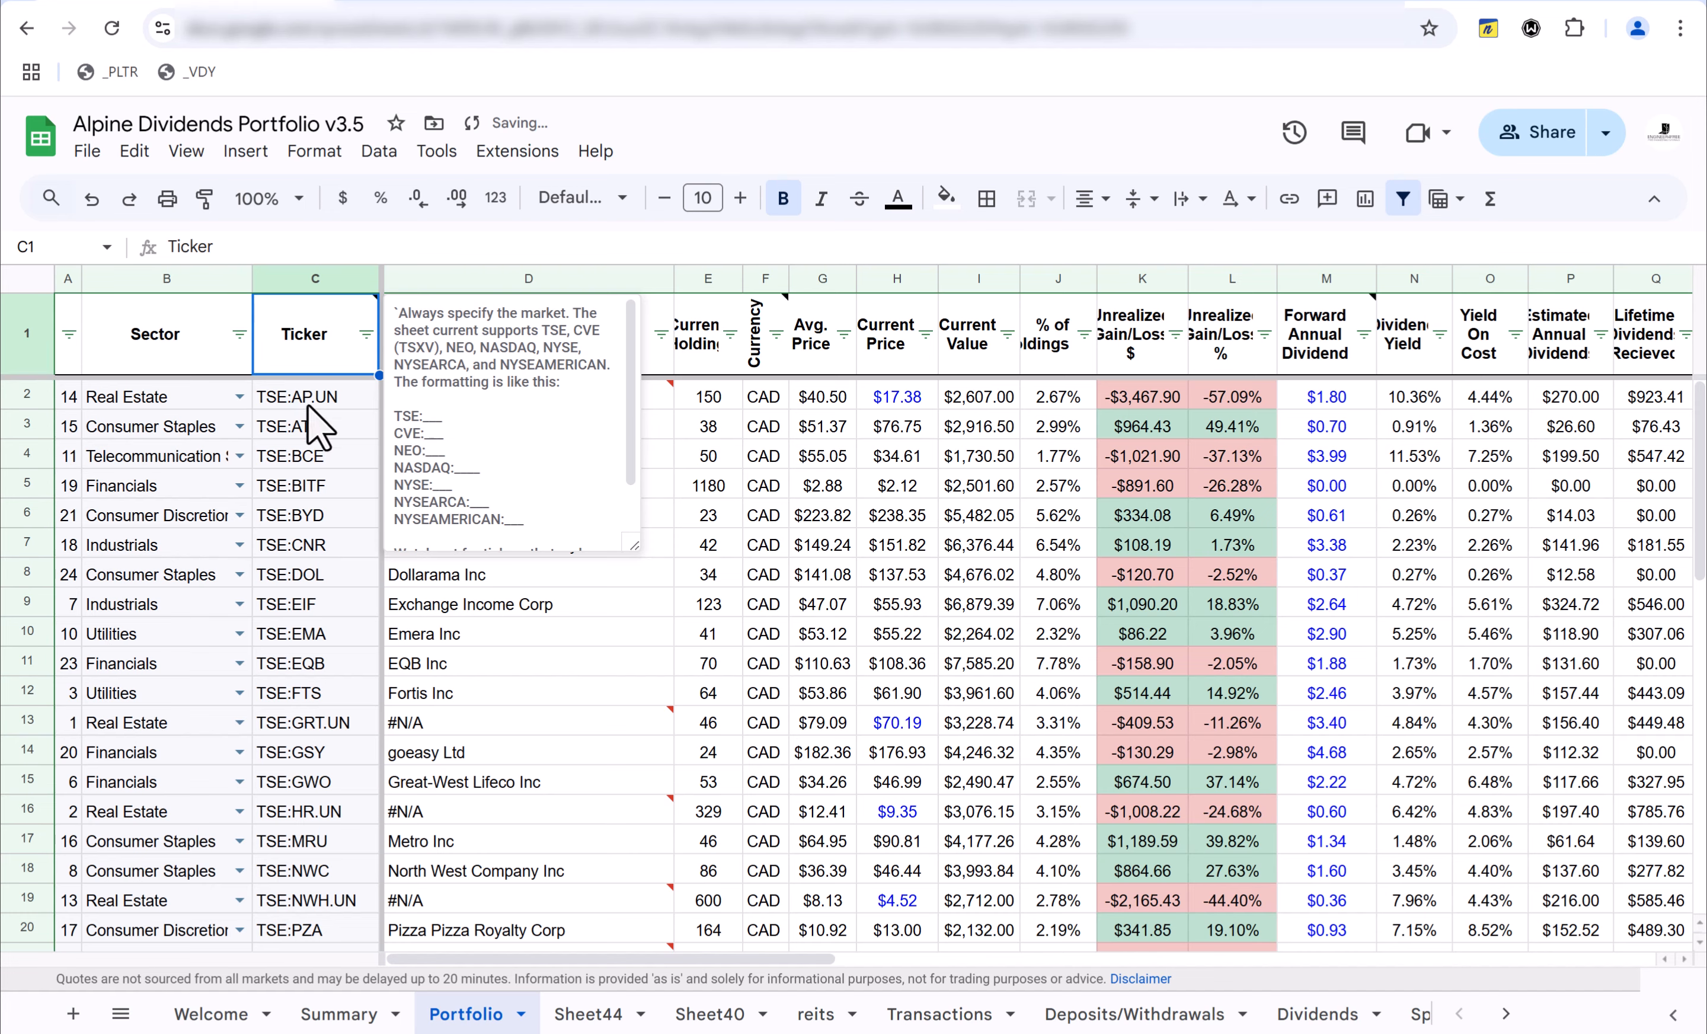
- Copy the Portfolio tickers in C2:C25 and paste them into Sheet44 from D7, beside the matching Yahoo symbols
{"action": "left_click_drag", "start_coordinate": [313, 400], "coordinate": [314, 707]}
{"action": "key", "text": "ctrl+c"}
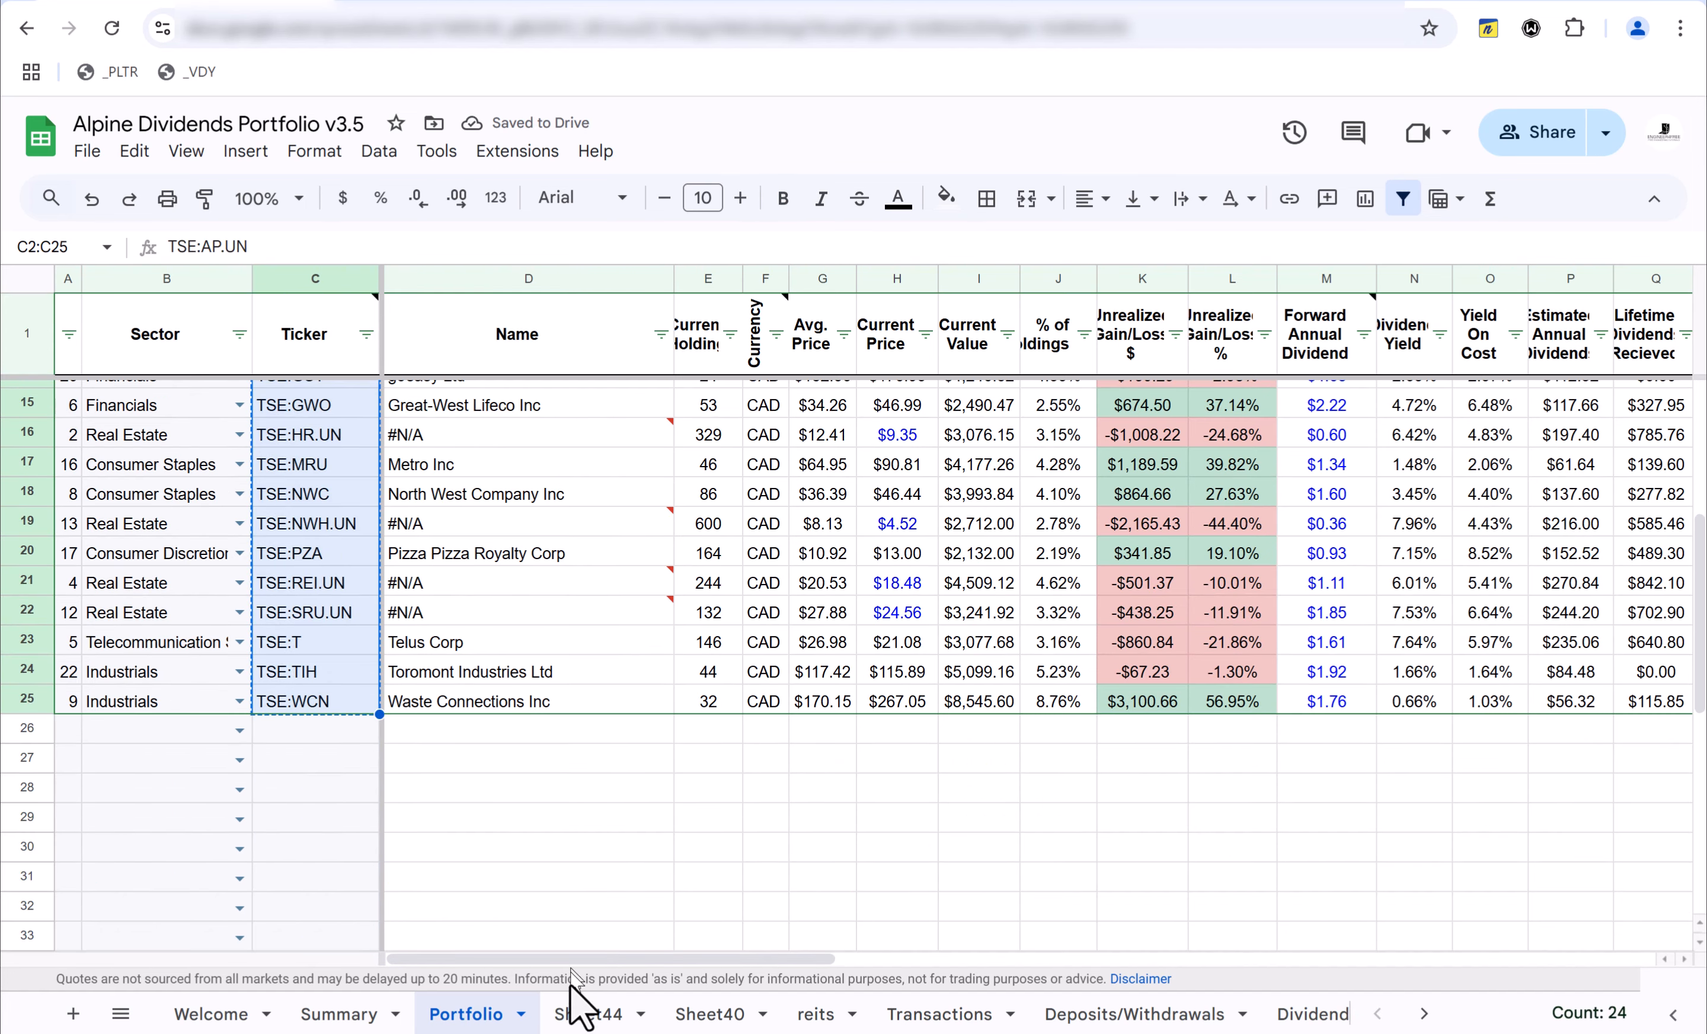
{"action": "left_click", "coordinate": [581, 1014]}
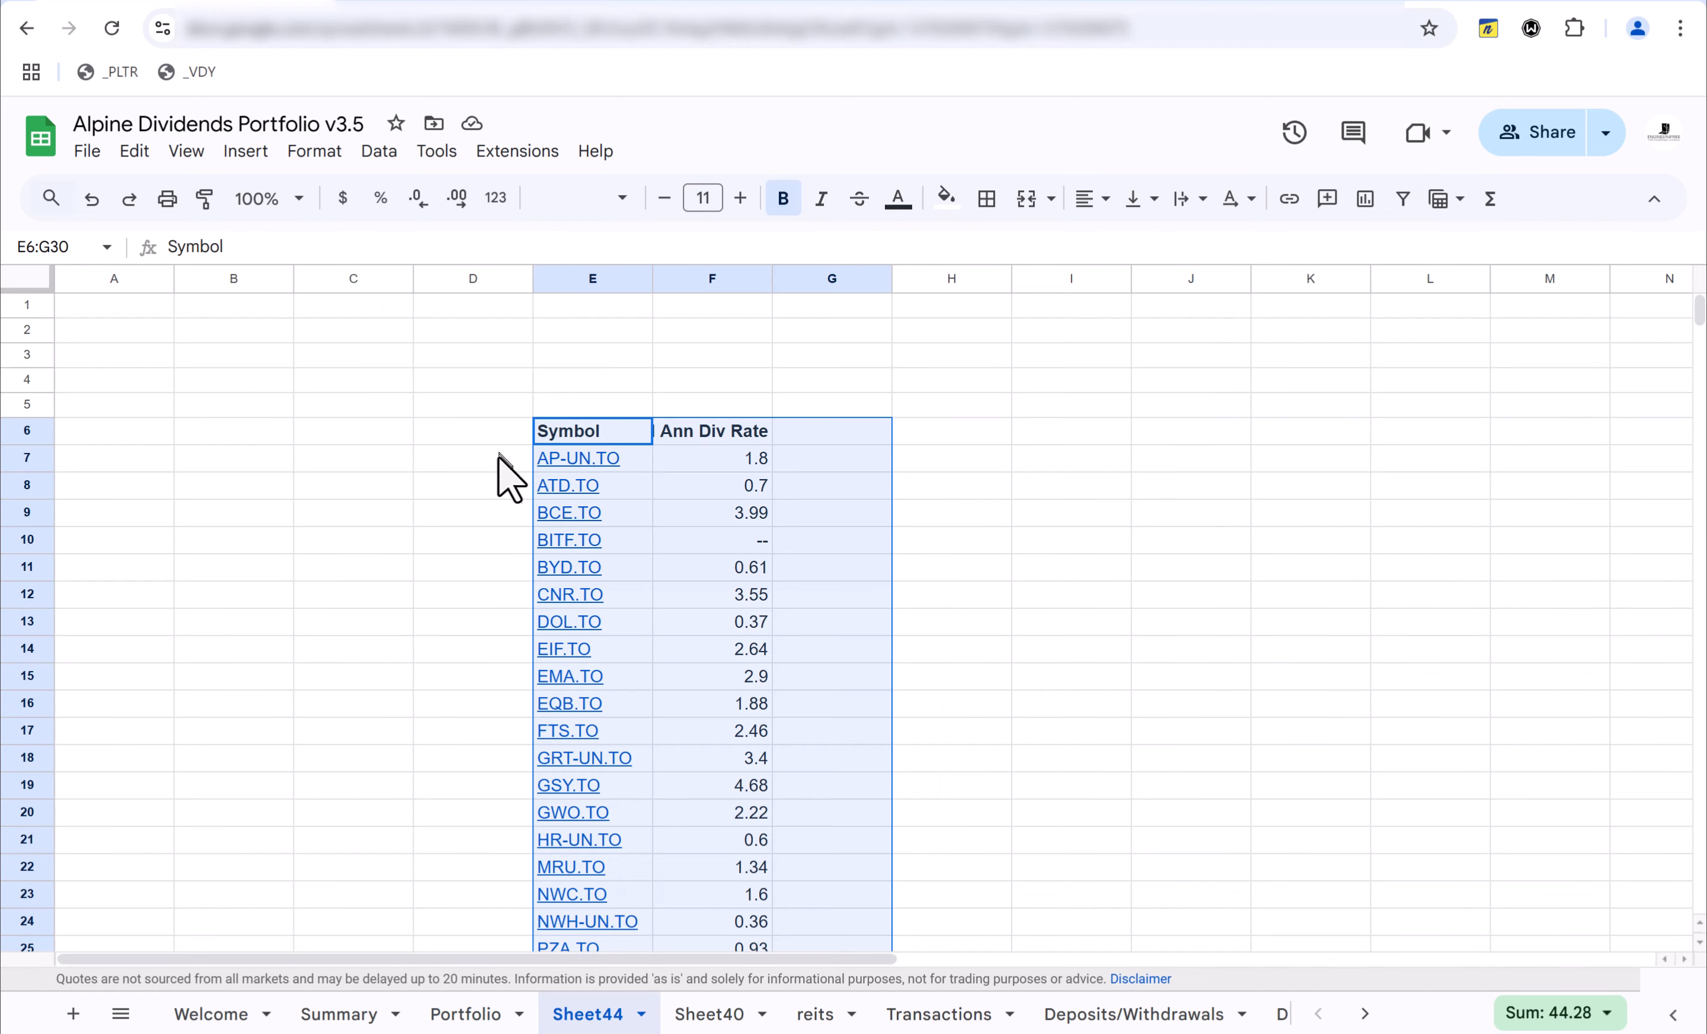
{"action": "left_click", "coordinate": [499, 458]}
{"action": "key", "text": "ctrl+v"}
{"action": "scroll", "coordinate": [480, 501], "scroll_direction": "down", "scroll_amount": 2}
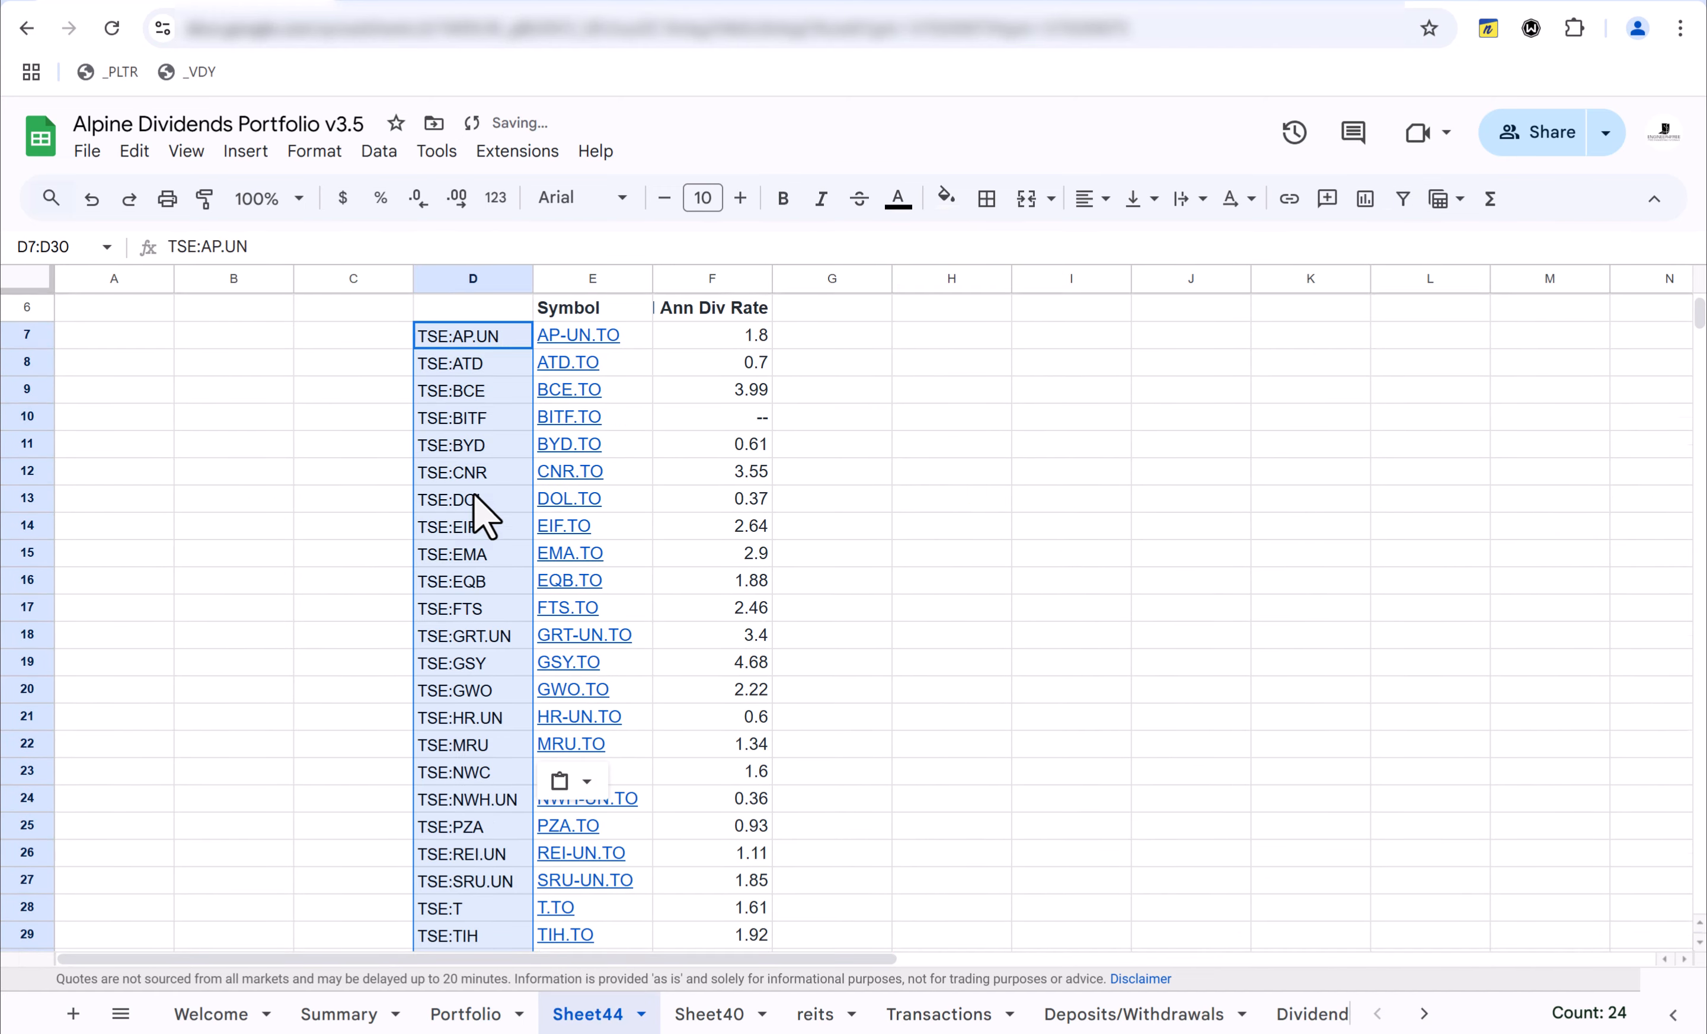
{"action": "scroll", "coordinate": [498, 629], "scroll_direction": "down", "scroll_amount": 2}
{"action": "left_click", "coordinate": [374, 645]}
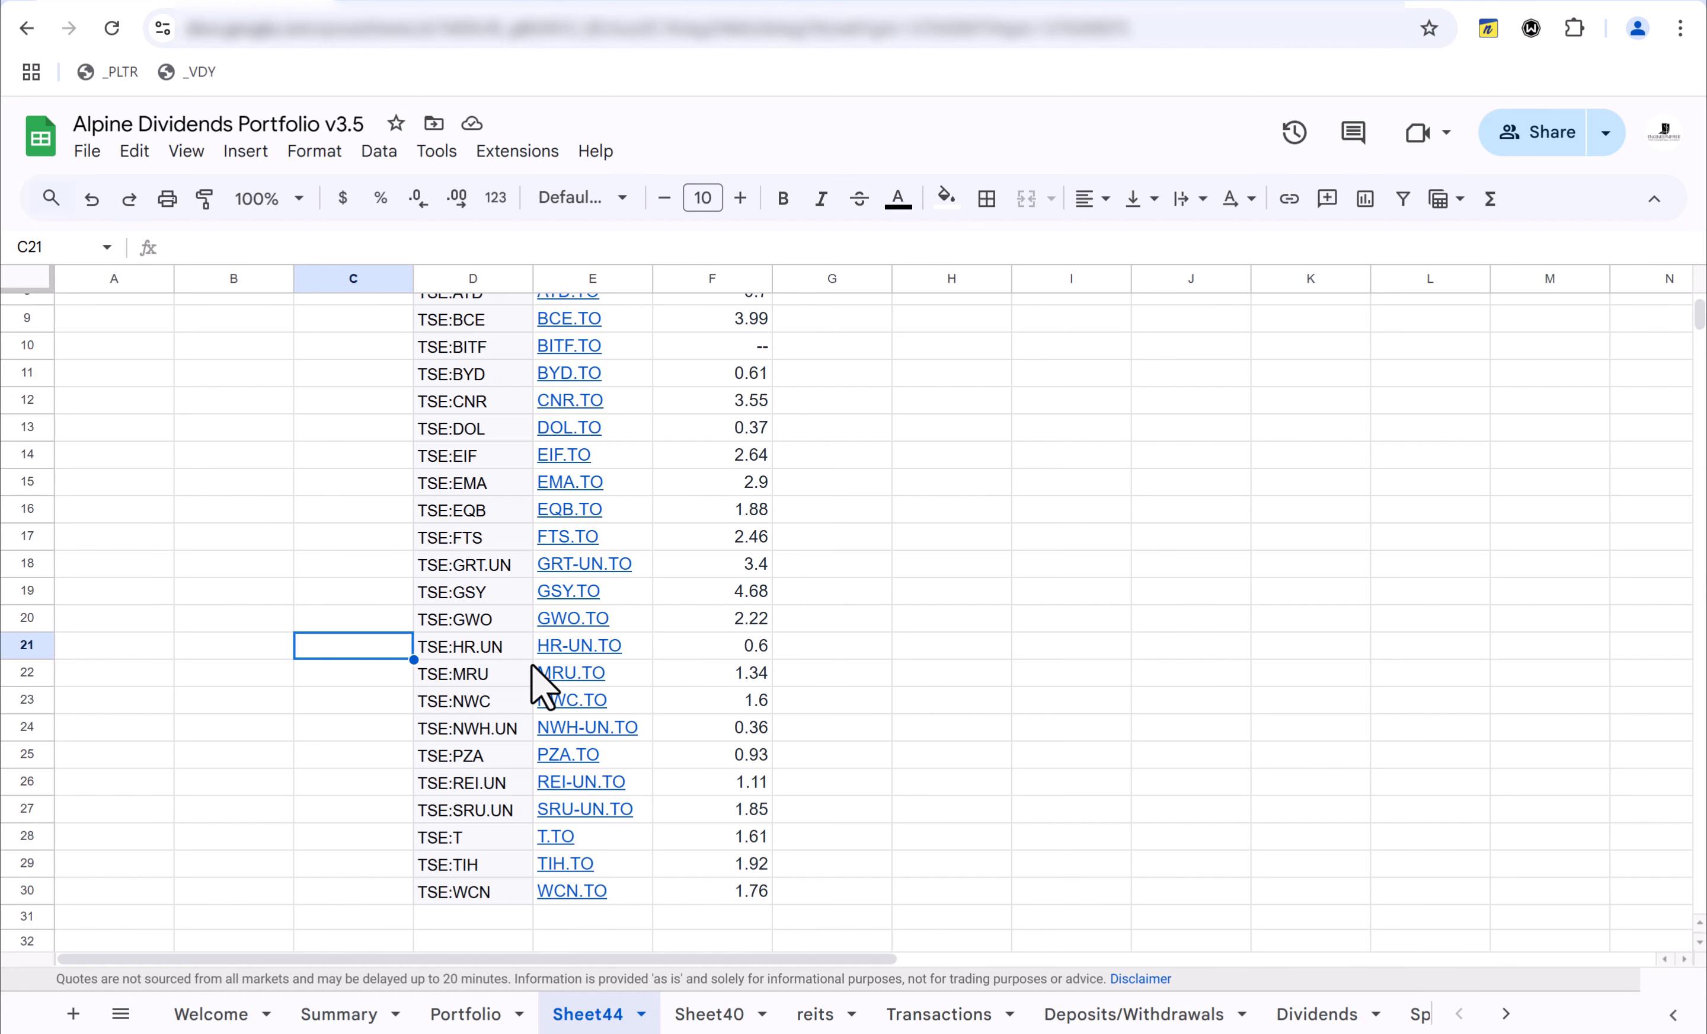
- Replace the missing dividend rate for BITF.TO in cell F10 with 0
{"action": "scroll", "coordinate": [534, 640], "scroll_direction": "up", "scroll_amount": 1}
{"action": "left_click", "coordinate": [743, 433]}
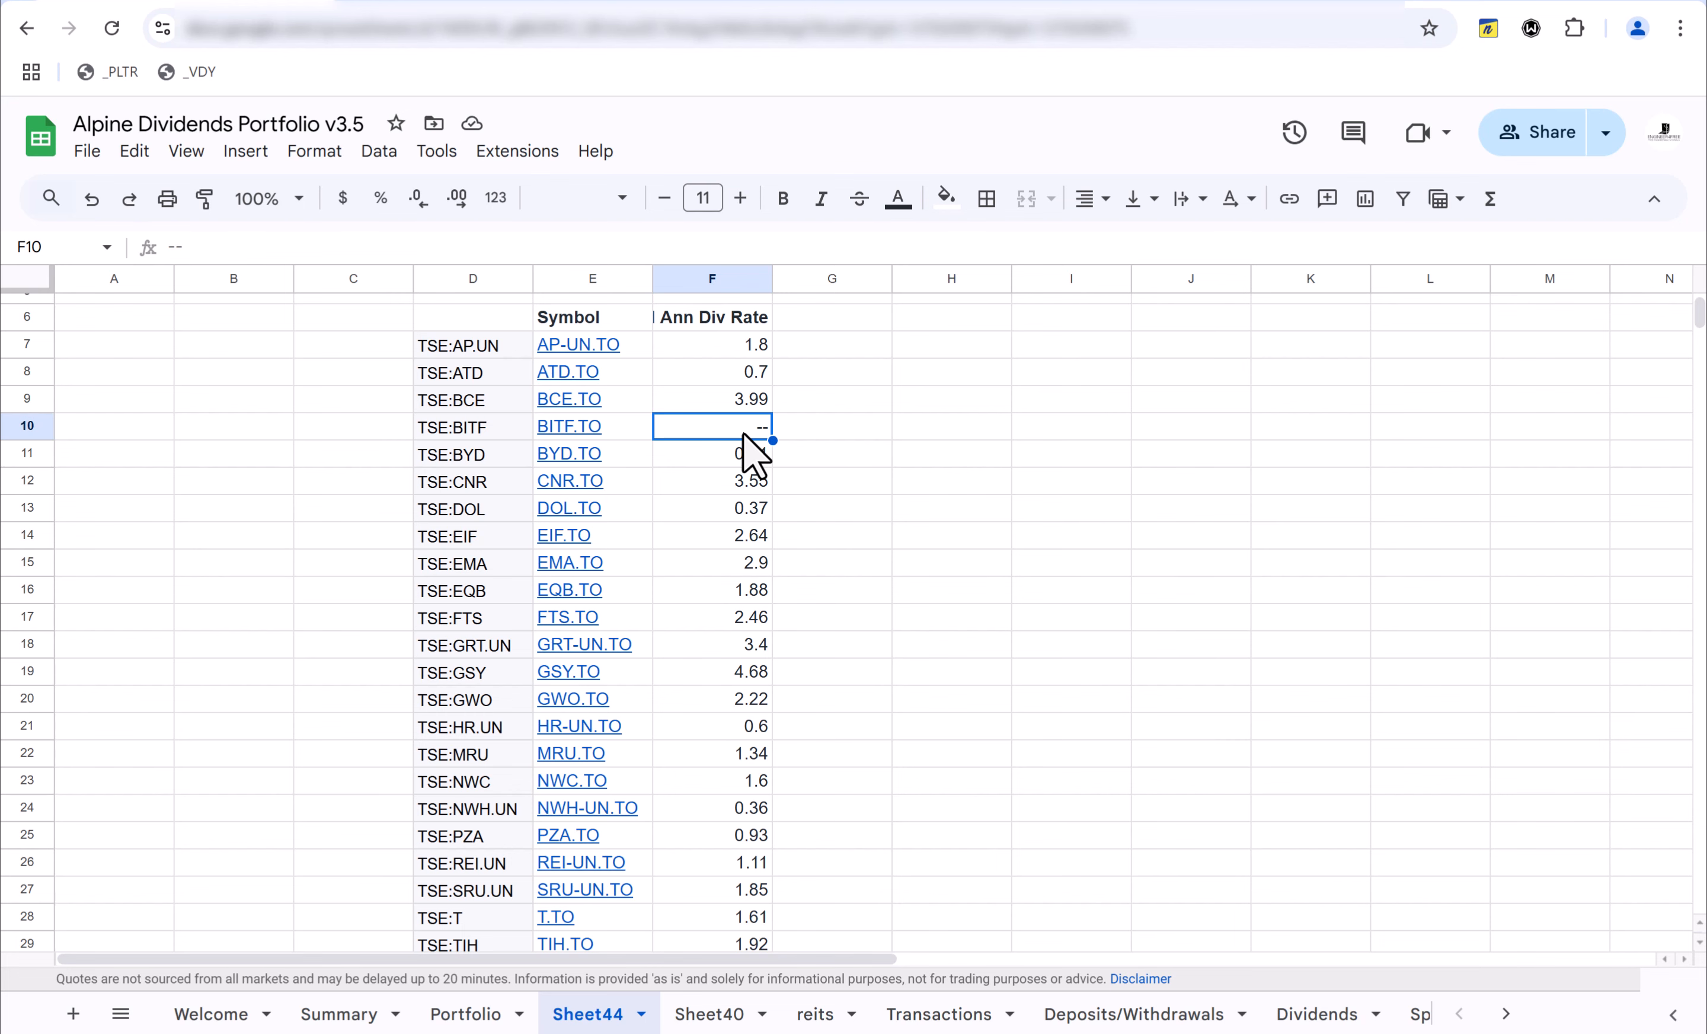
{"action": "type", "text": "0"}
{"action": "key", "text": "Return"}
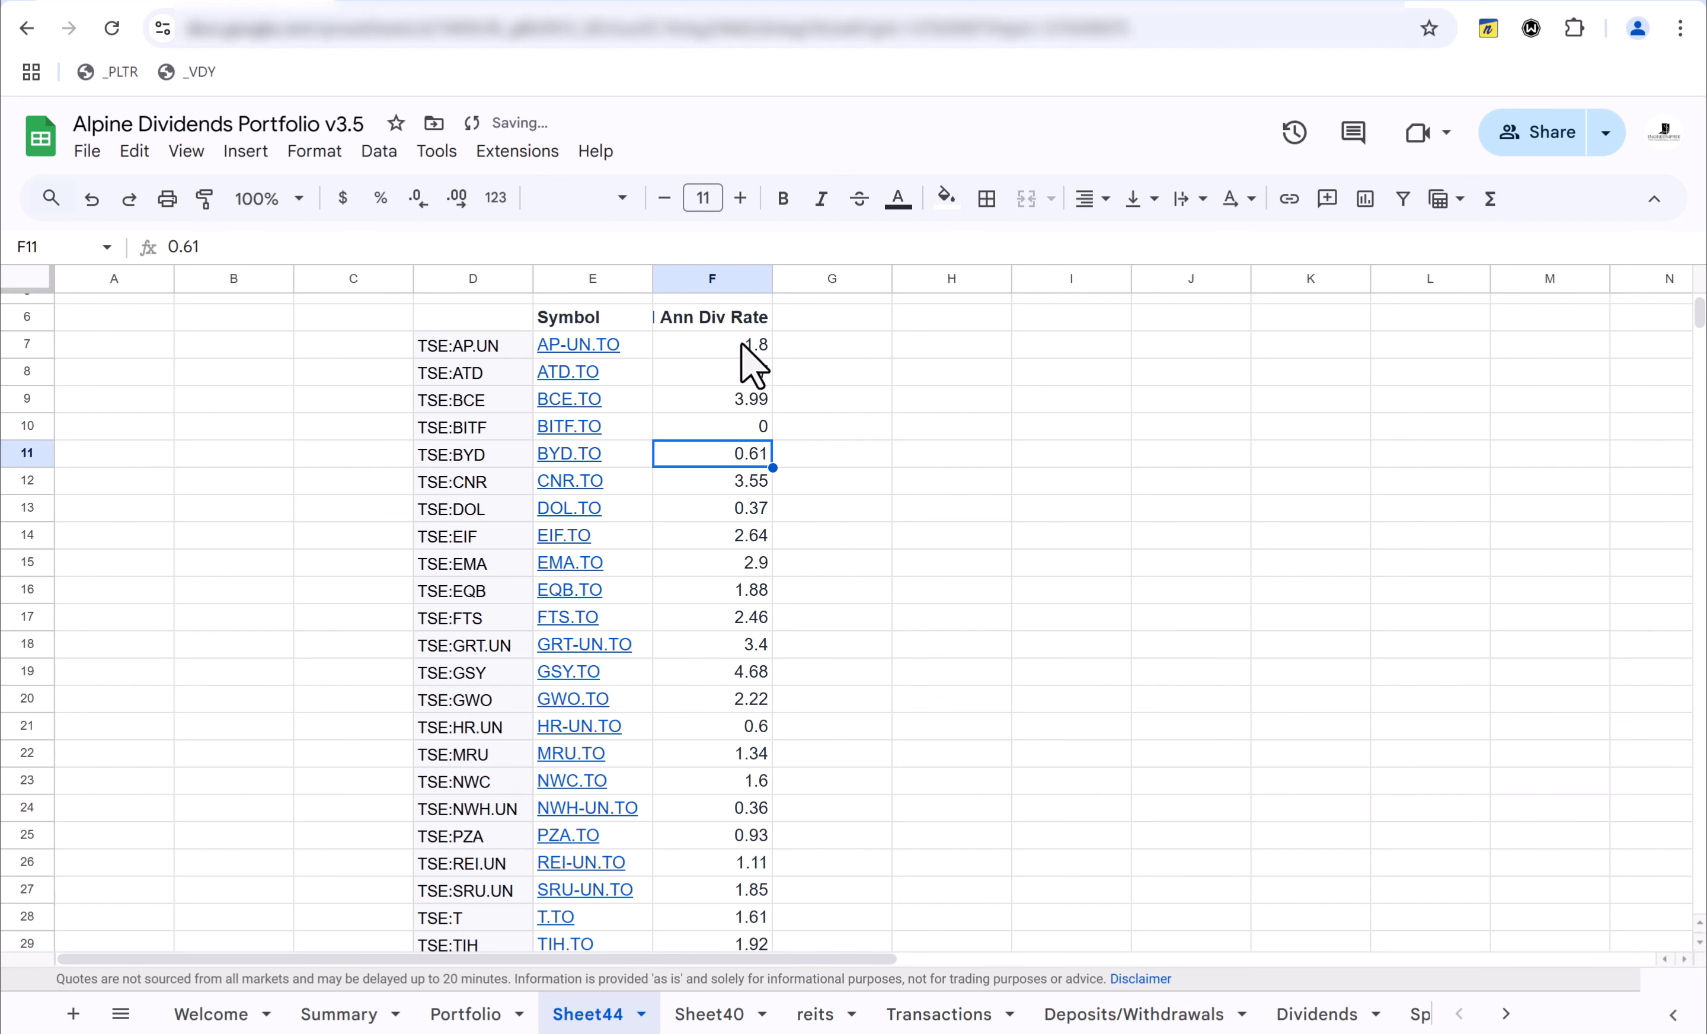
- Copy the rates in F7:F30, paste them as values only into Portfolio's Forward Annual Dividend column from M2, and format them as currency
{"action": "left_click_drag", "start_coordinate": [747, 343], "coordinate": [752, 796]}
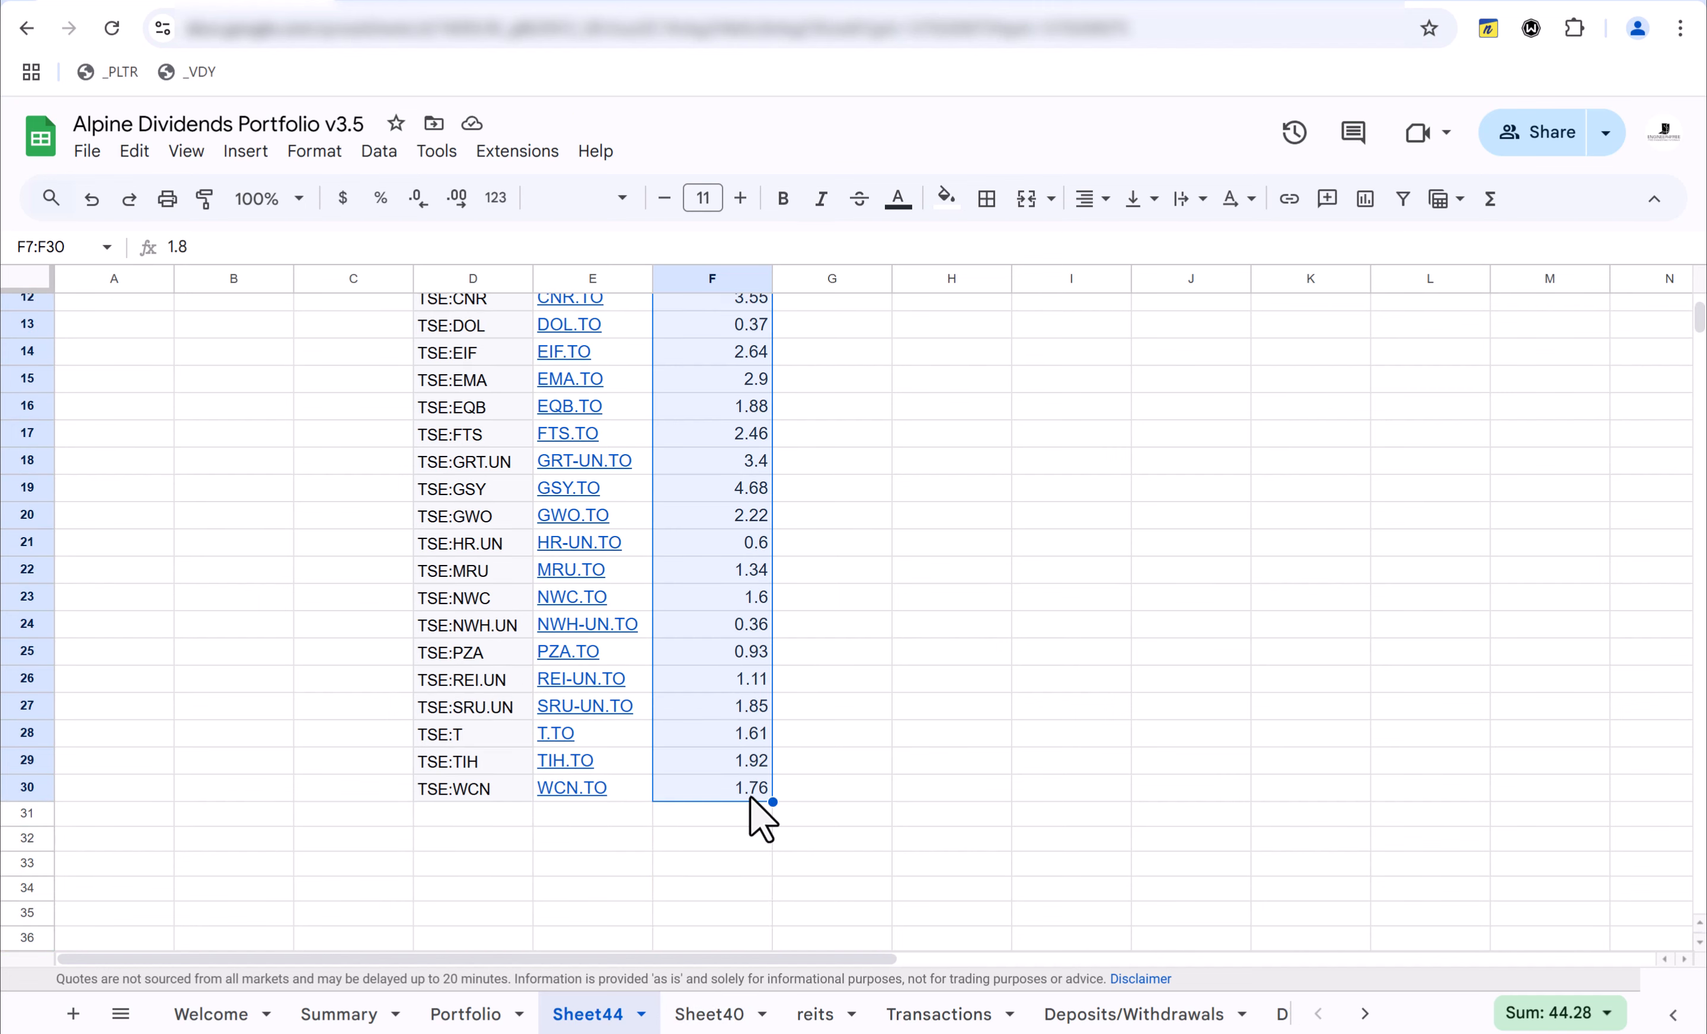
{"action": "key", "text": "ctrl+c"}
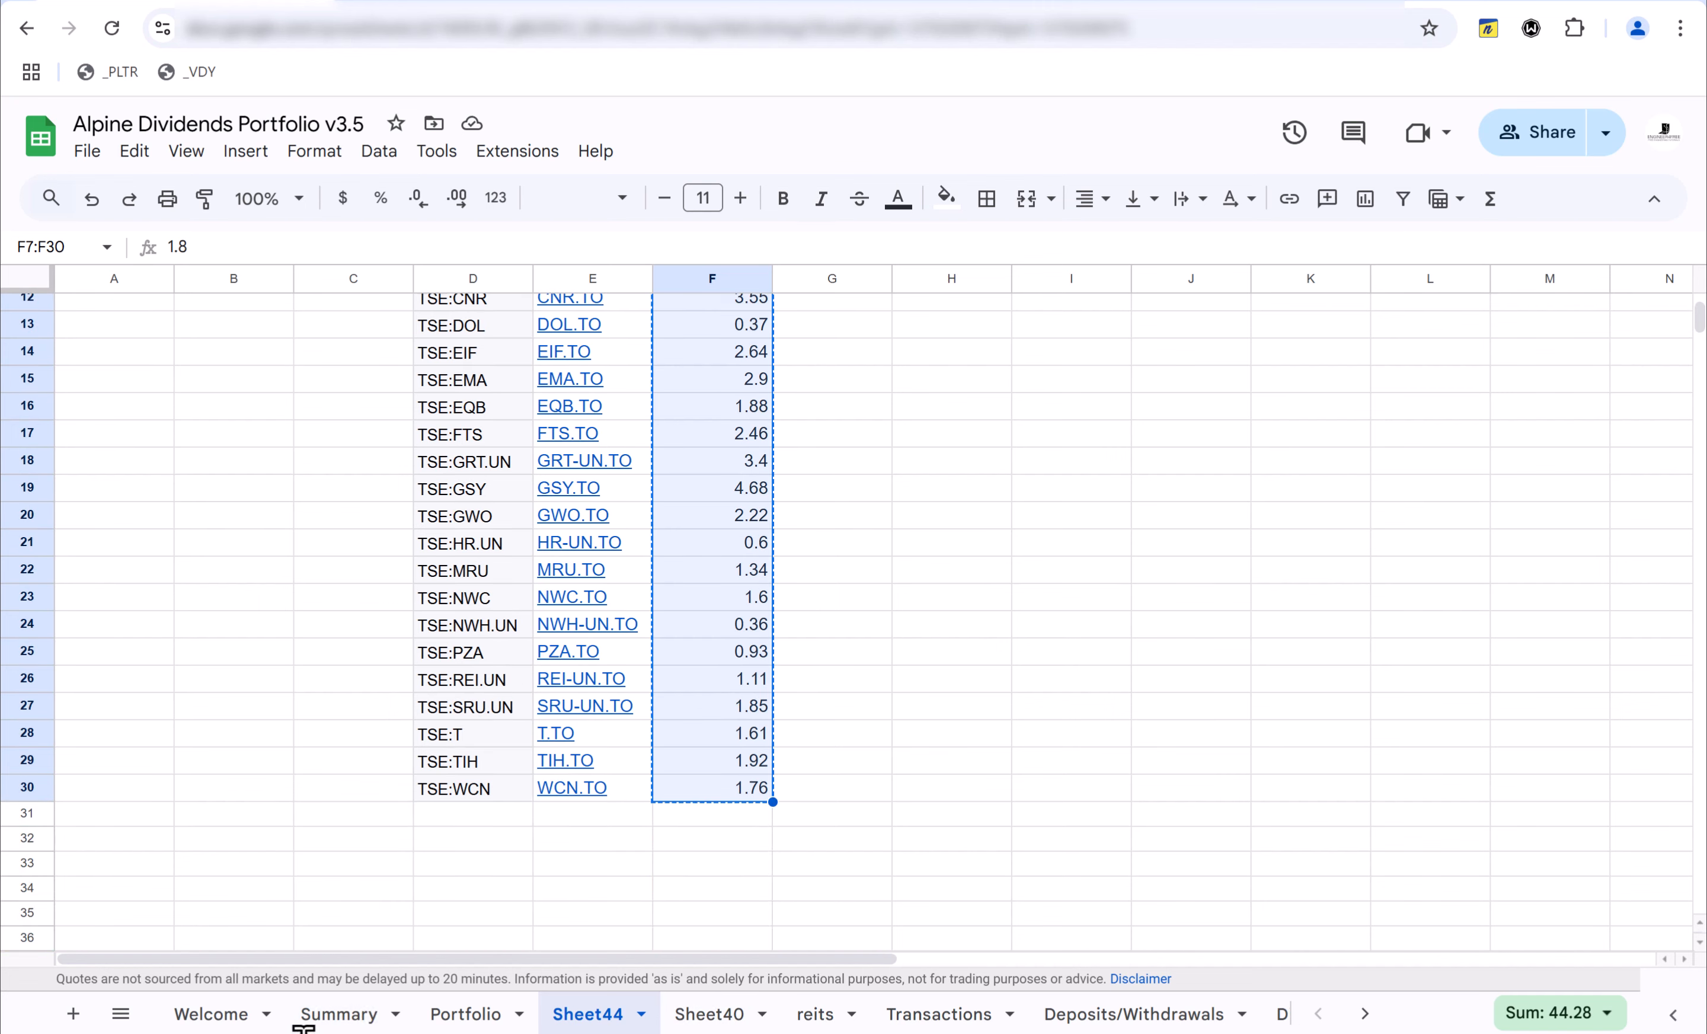
{"action": "left_click", "coordinate": [466, 1014]}
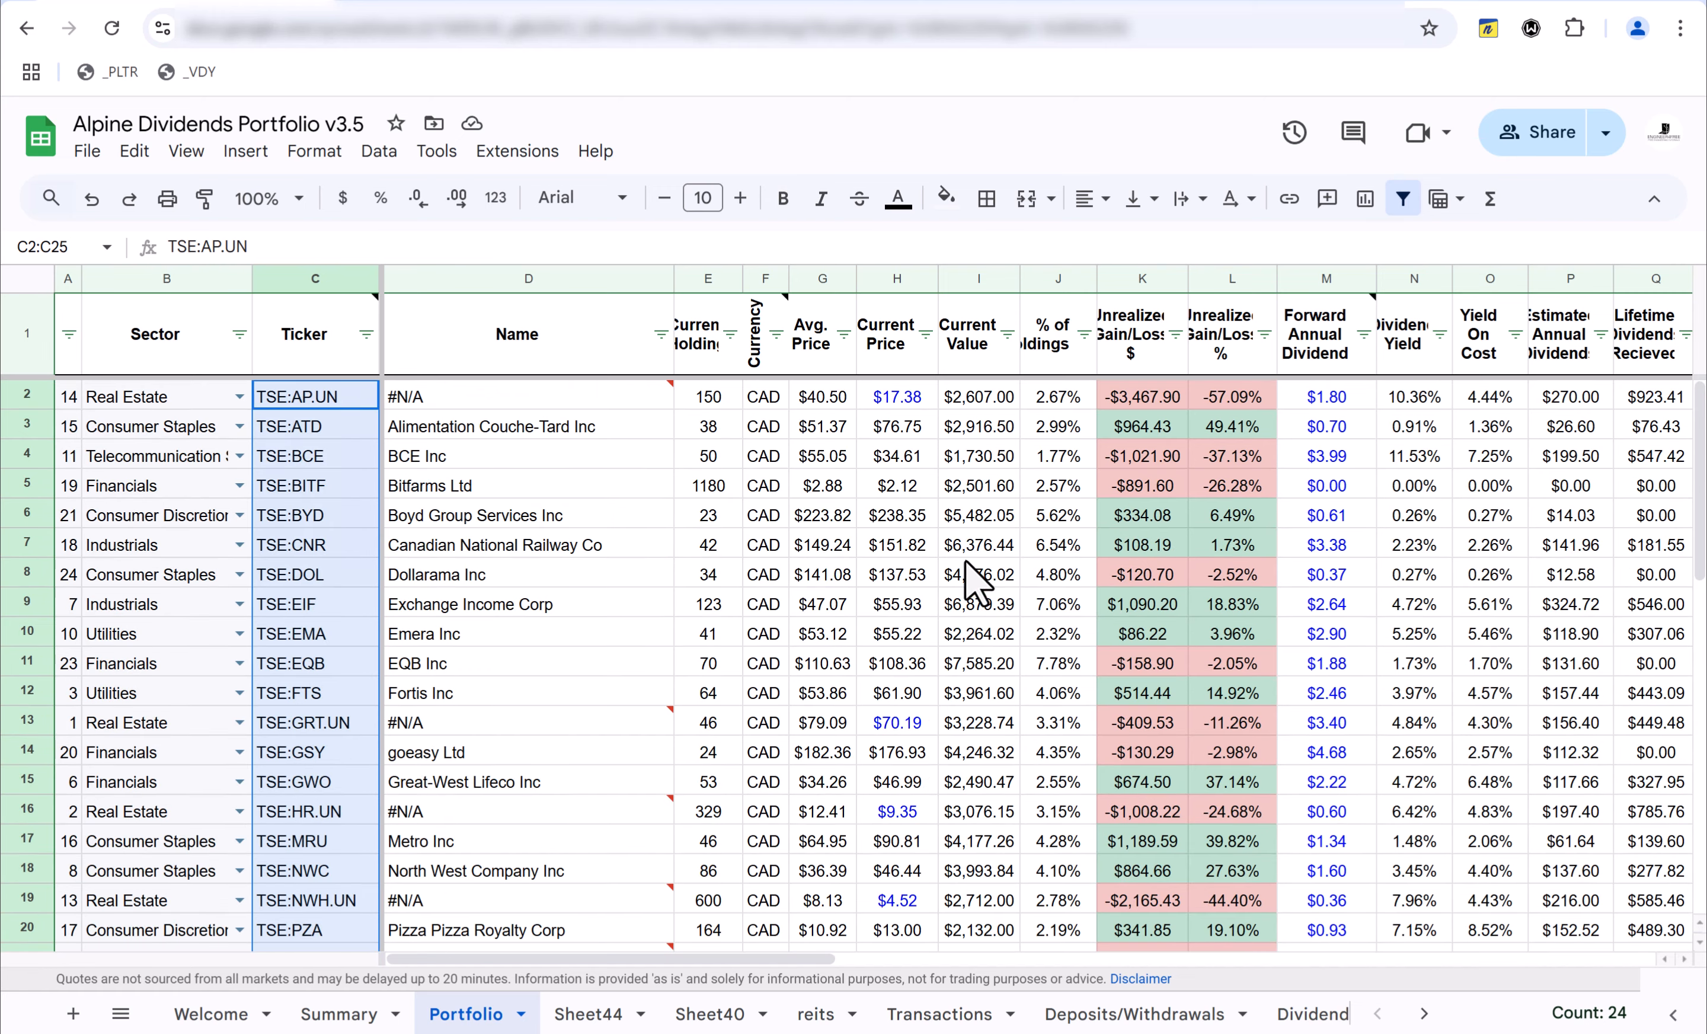
{"action": "scroll", "coordinate": [1185, 513], "scroll_direction": "right", "scroll_amount": 1}
{"action": "left_click", "coordinate": [1307, 398]}
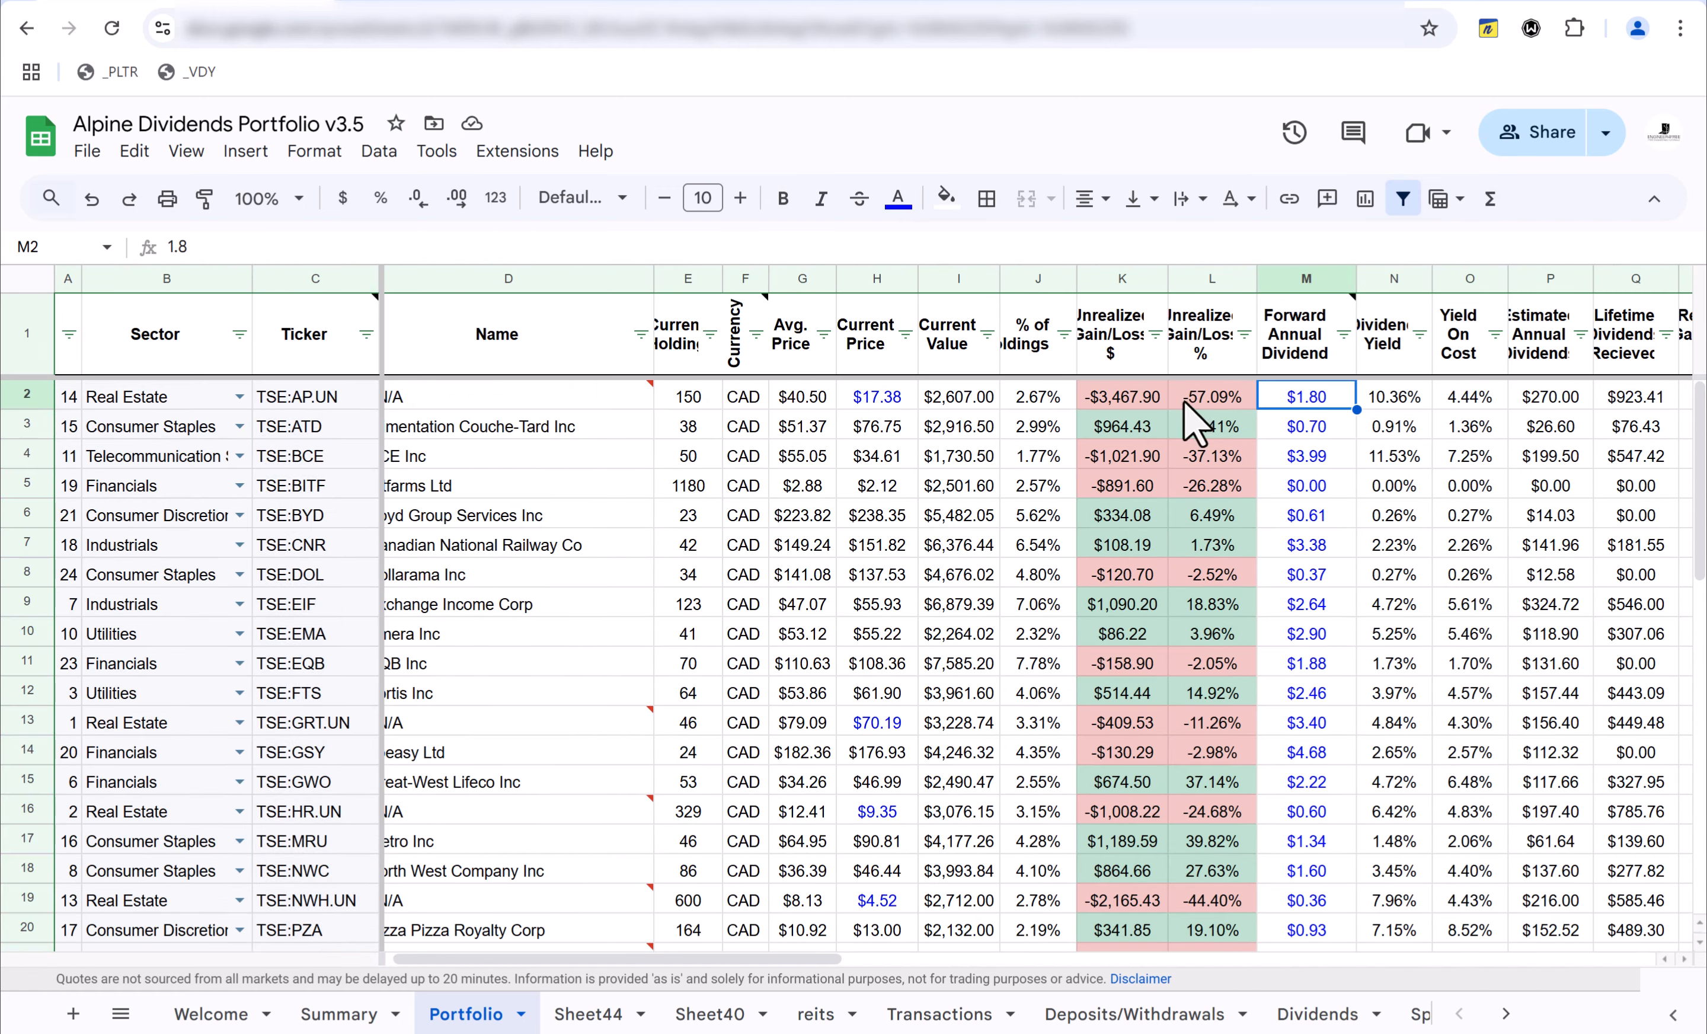
{"action": "right_click", "coordinate": [1309, 396]}
{"action": "mouse_move", "coordinate": [1336, 349]}
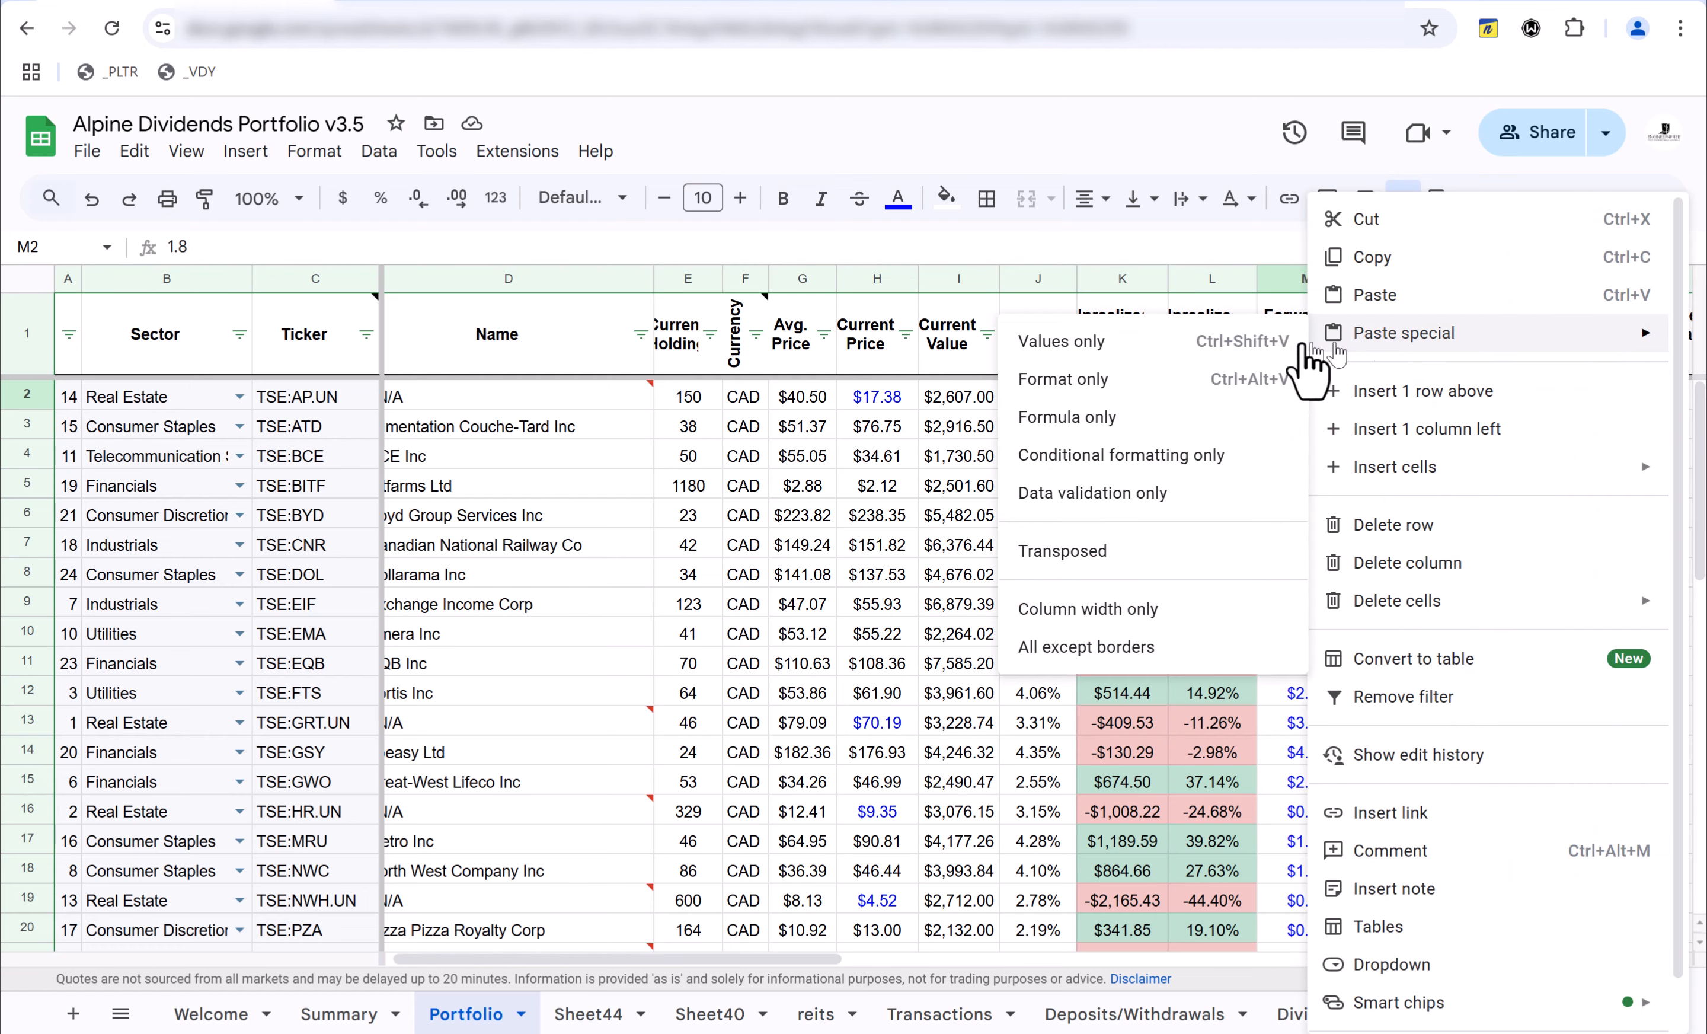
{"action": "left_click", "coordinate": [1179, 342]}
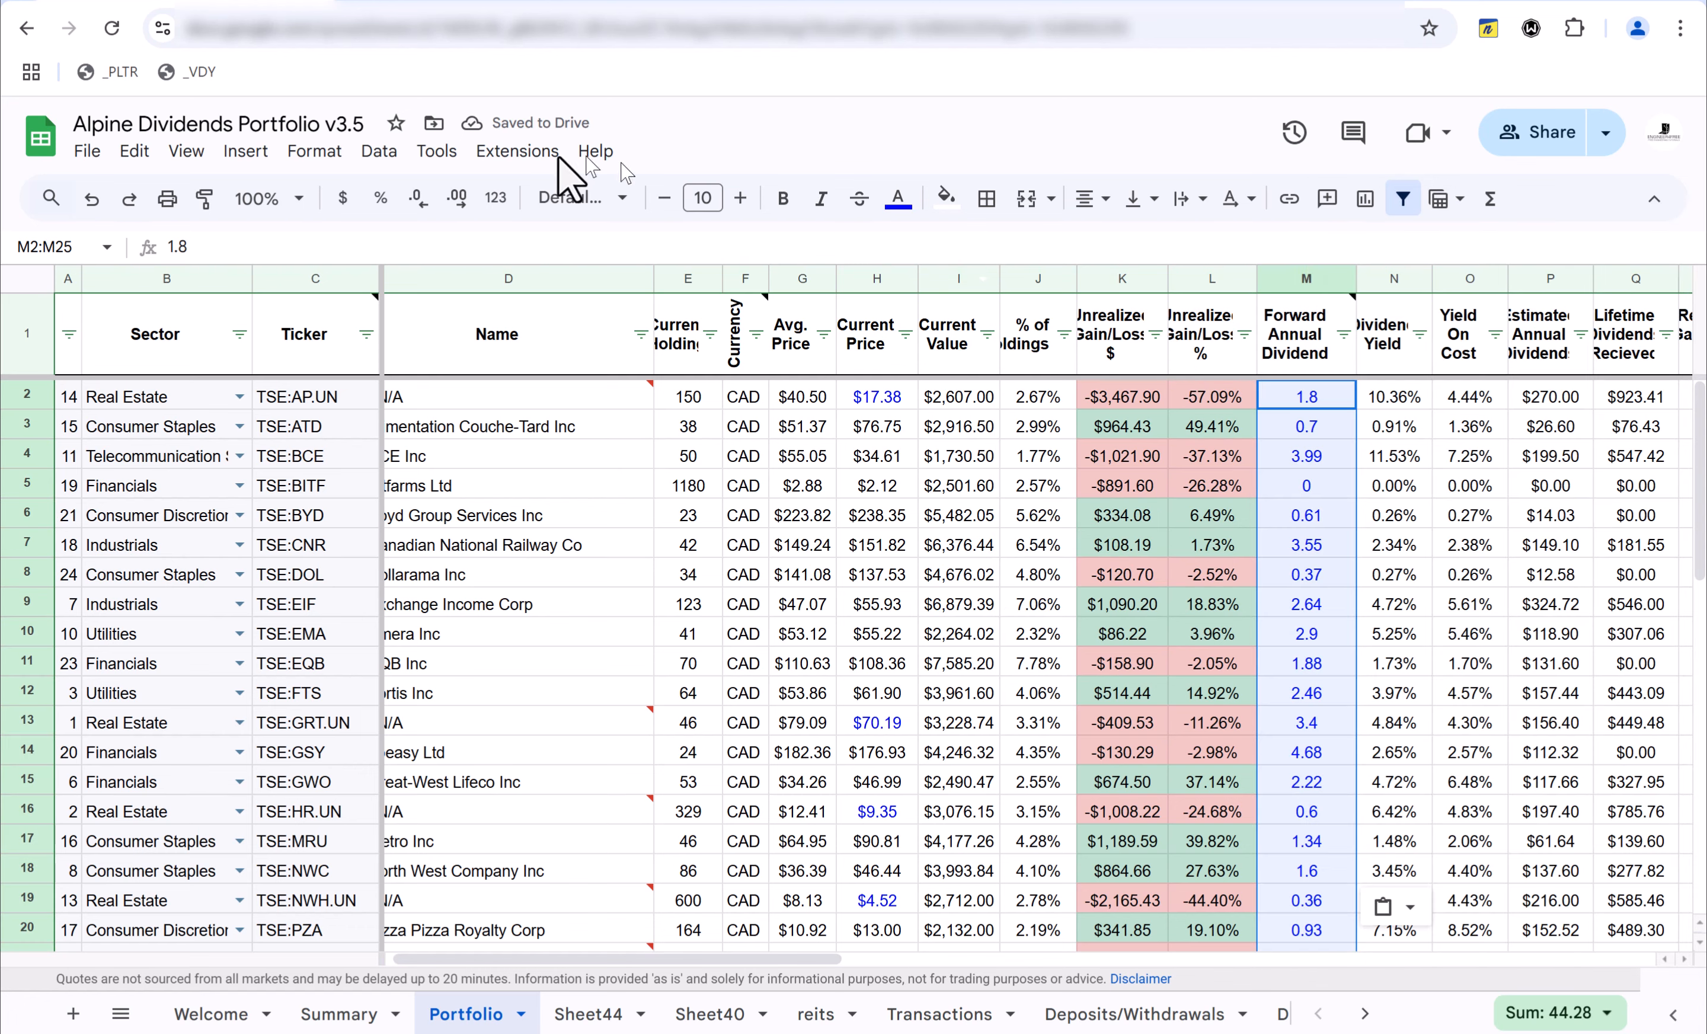
{"action": "left_click", "coordinate": [346, 202]}
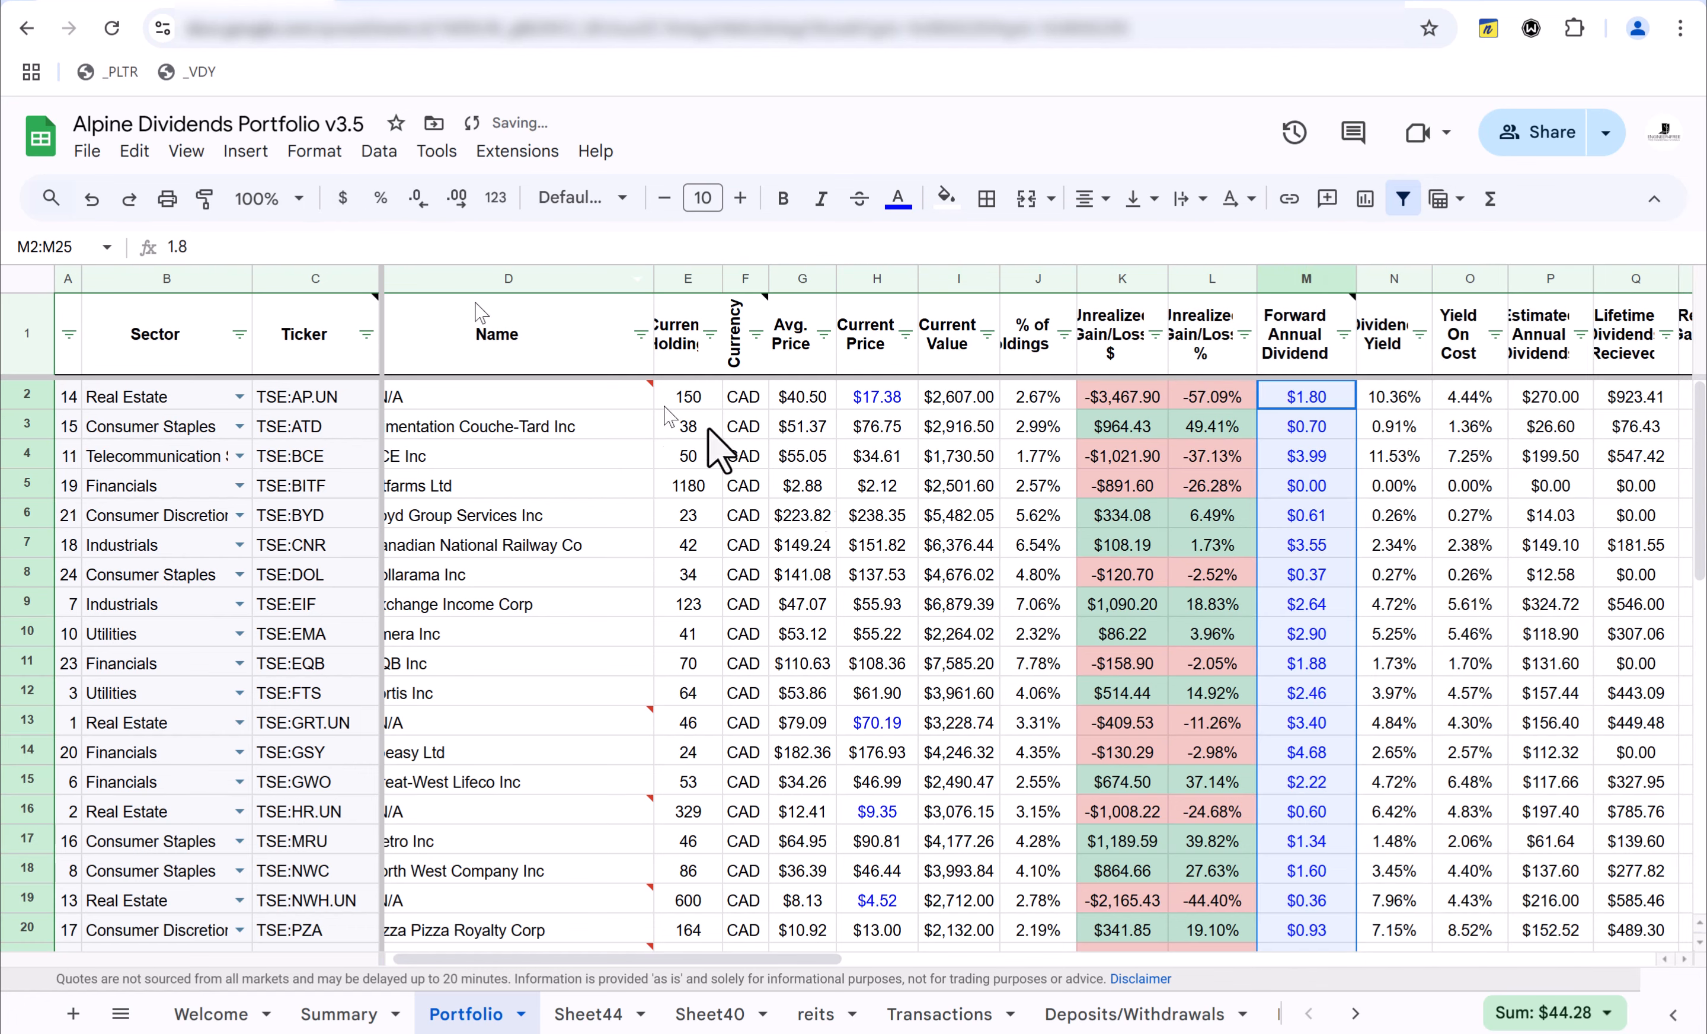
- Examine the updated Forward Annual Dividend column down to TSE:WCN and compare it with the Yahoo Finance watchlist rates
{"action": "left_click", "coordinate": [1395, 488]}
{"action": "scroll", "coordinate": [1393, 502], "scroll_direction": "down", "scroll_amount": 3}
{"action": "scroll", "coordinate": [1314, 812], "scroll_direction": "up", "scroll_amount": 3}
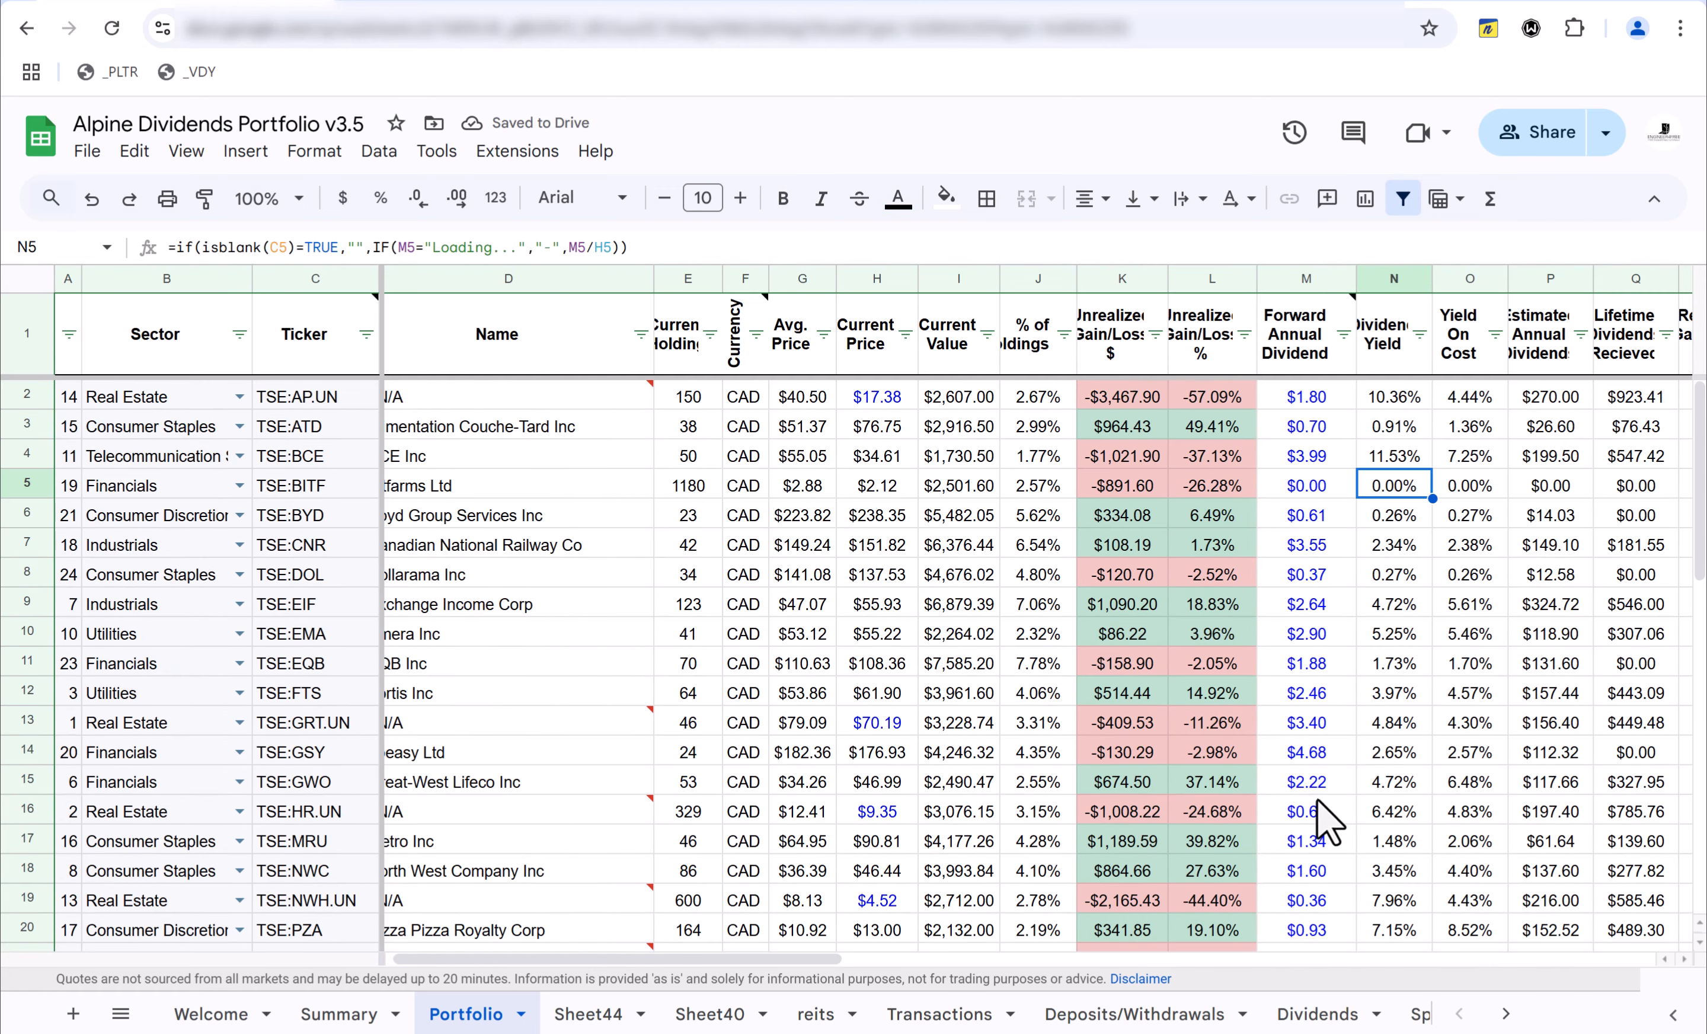
{"action": "scroll", "coordinate": [1309, 677], "scroll_direction": "down", "scroll_amount": 3}
{"action": "left_click", "coordinate": [1307, 868]}
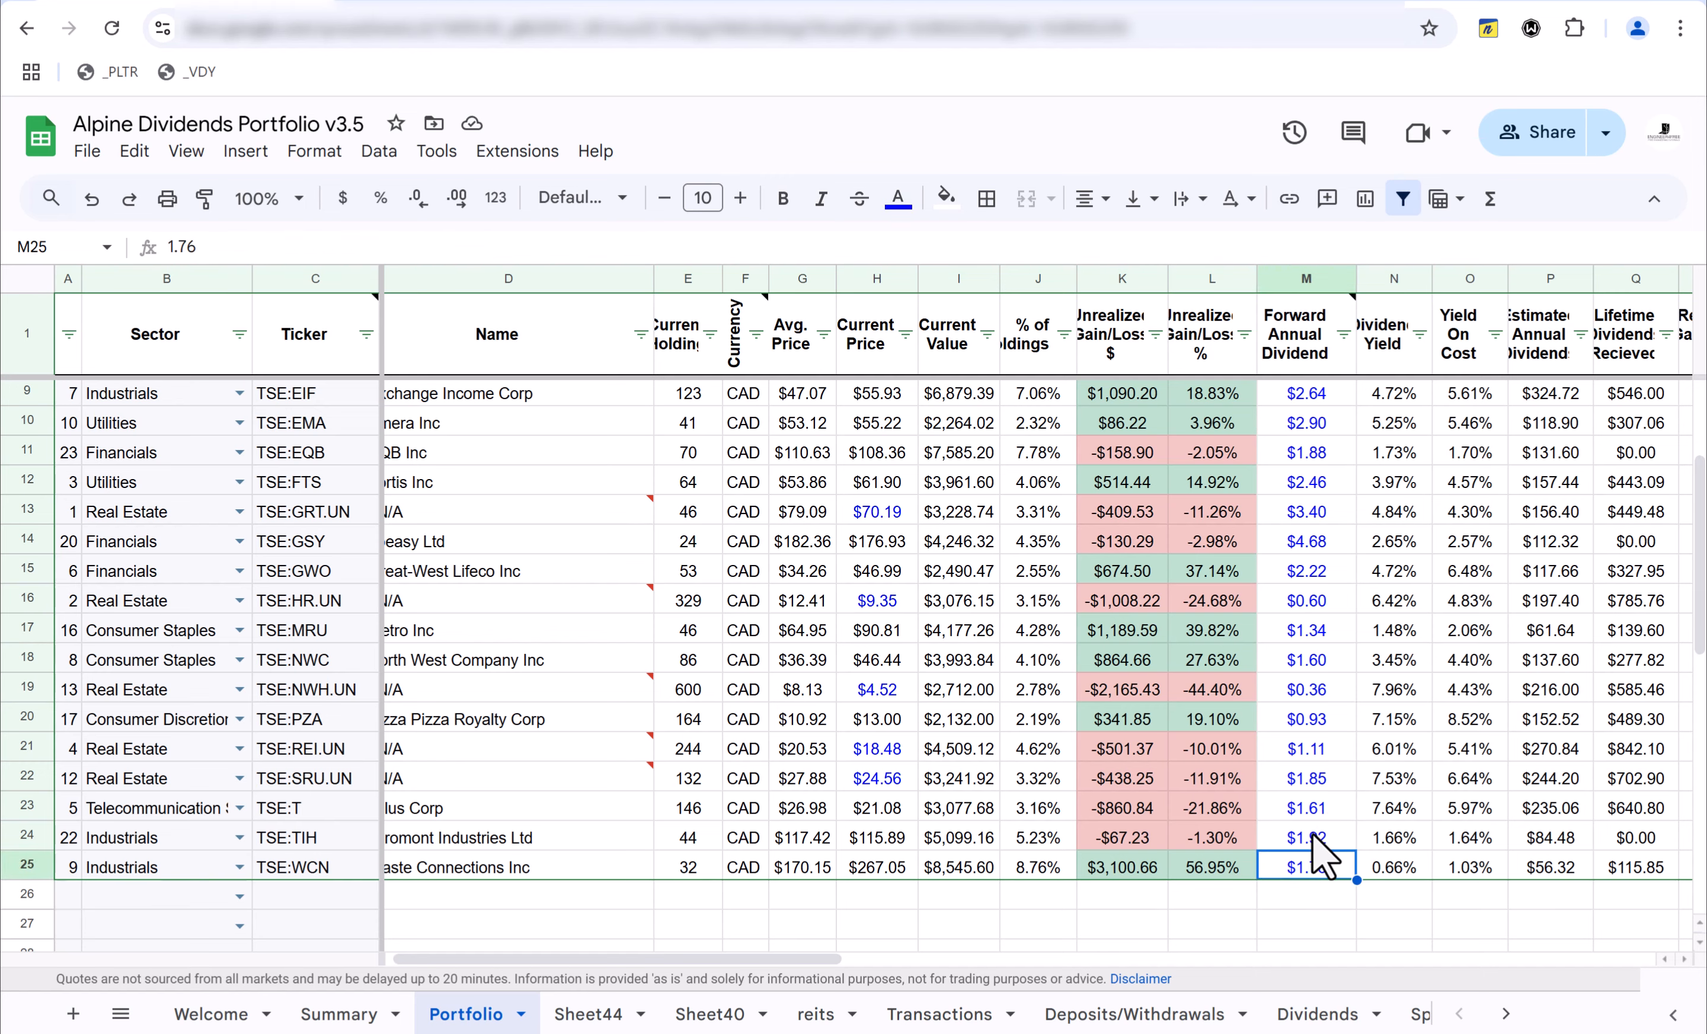
{"action": "scroll", "coordinate": [1295, 596], "scroll_direction": "up", "scroll_amount": 3}
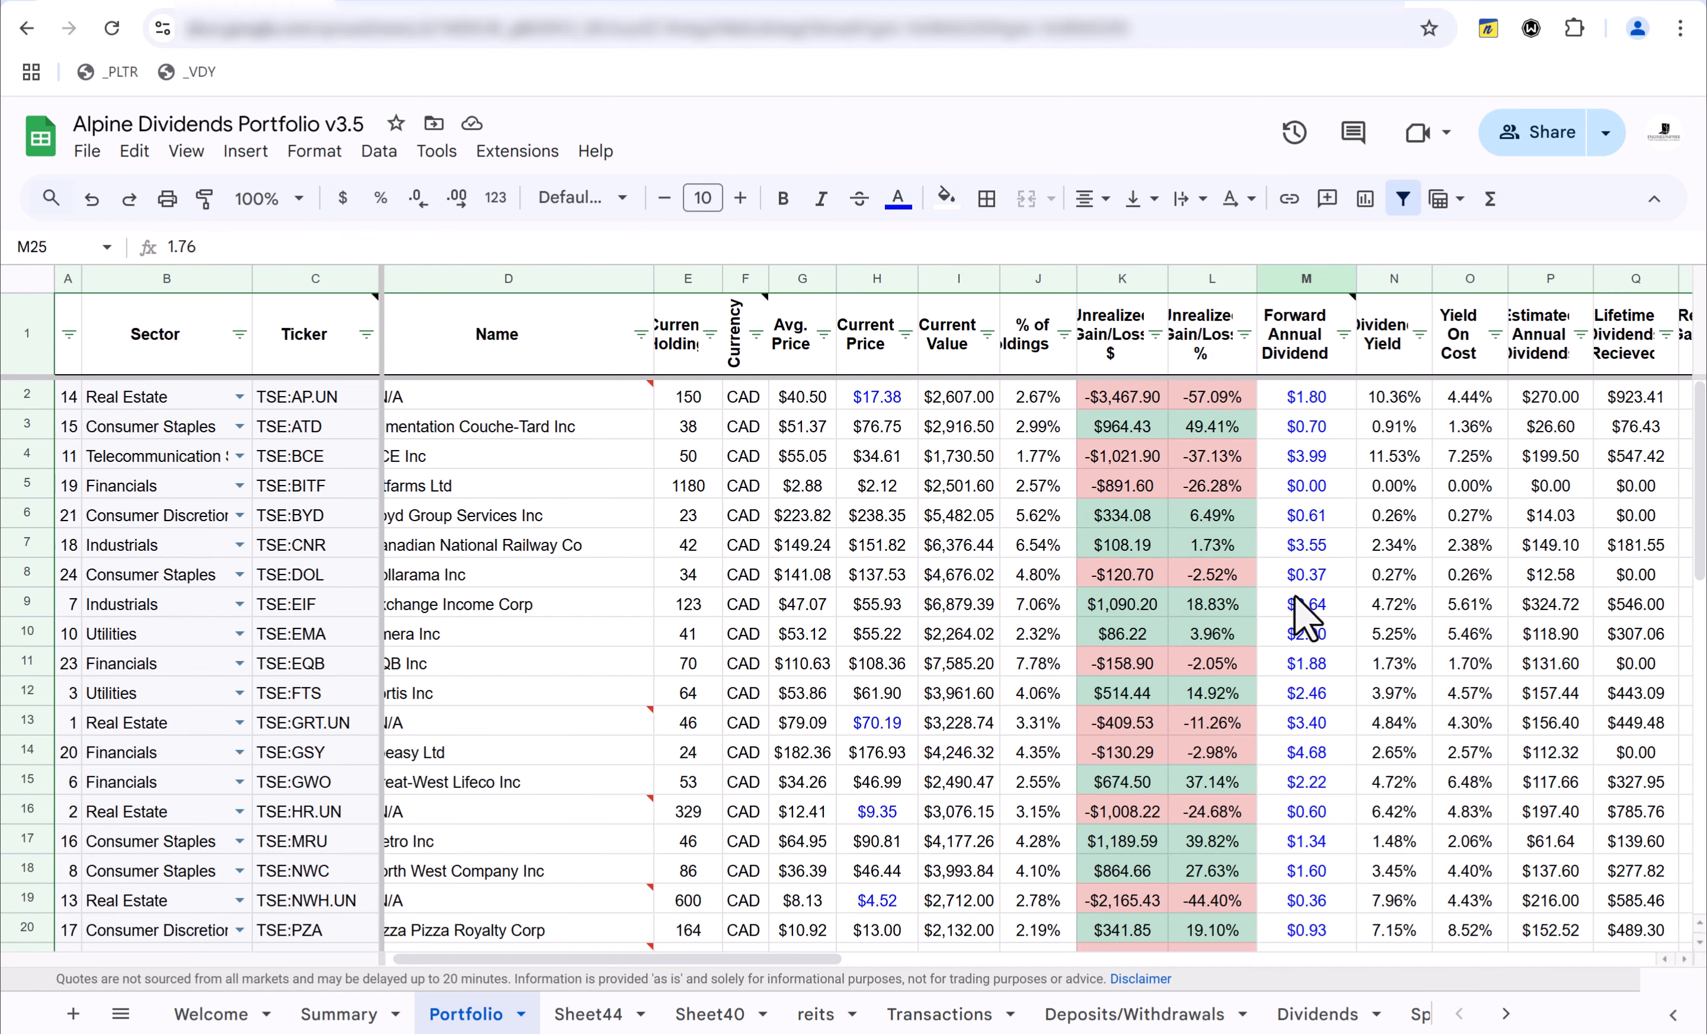
{"action": "left_click", "coordinate": [724, 2]}
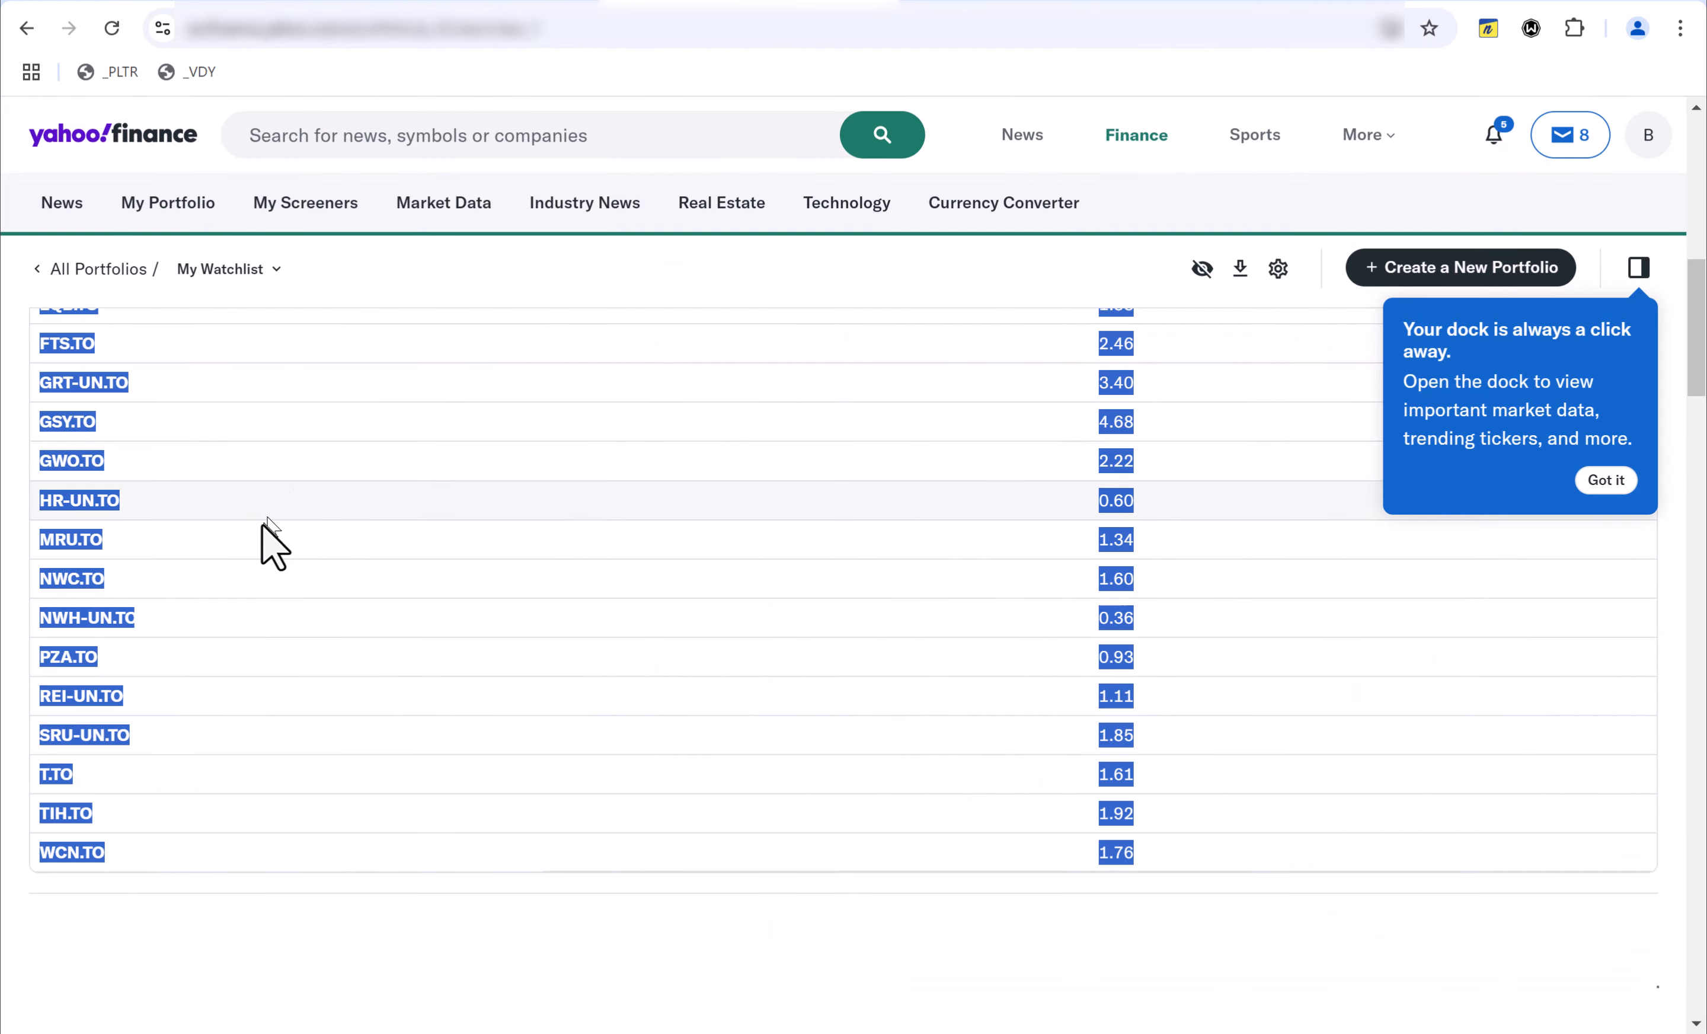
{"action": "scroll", "coordinate": [278, 488], "scroll_direction": "up", "scroll_amount": 10}
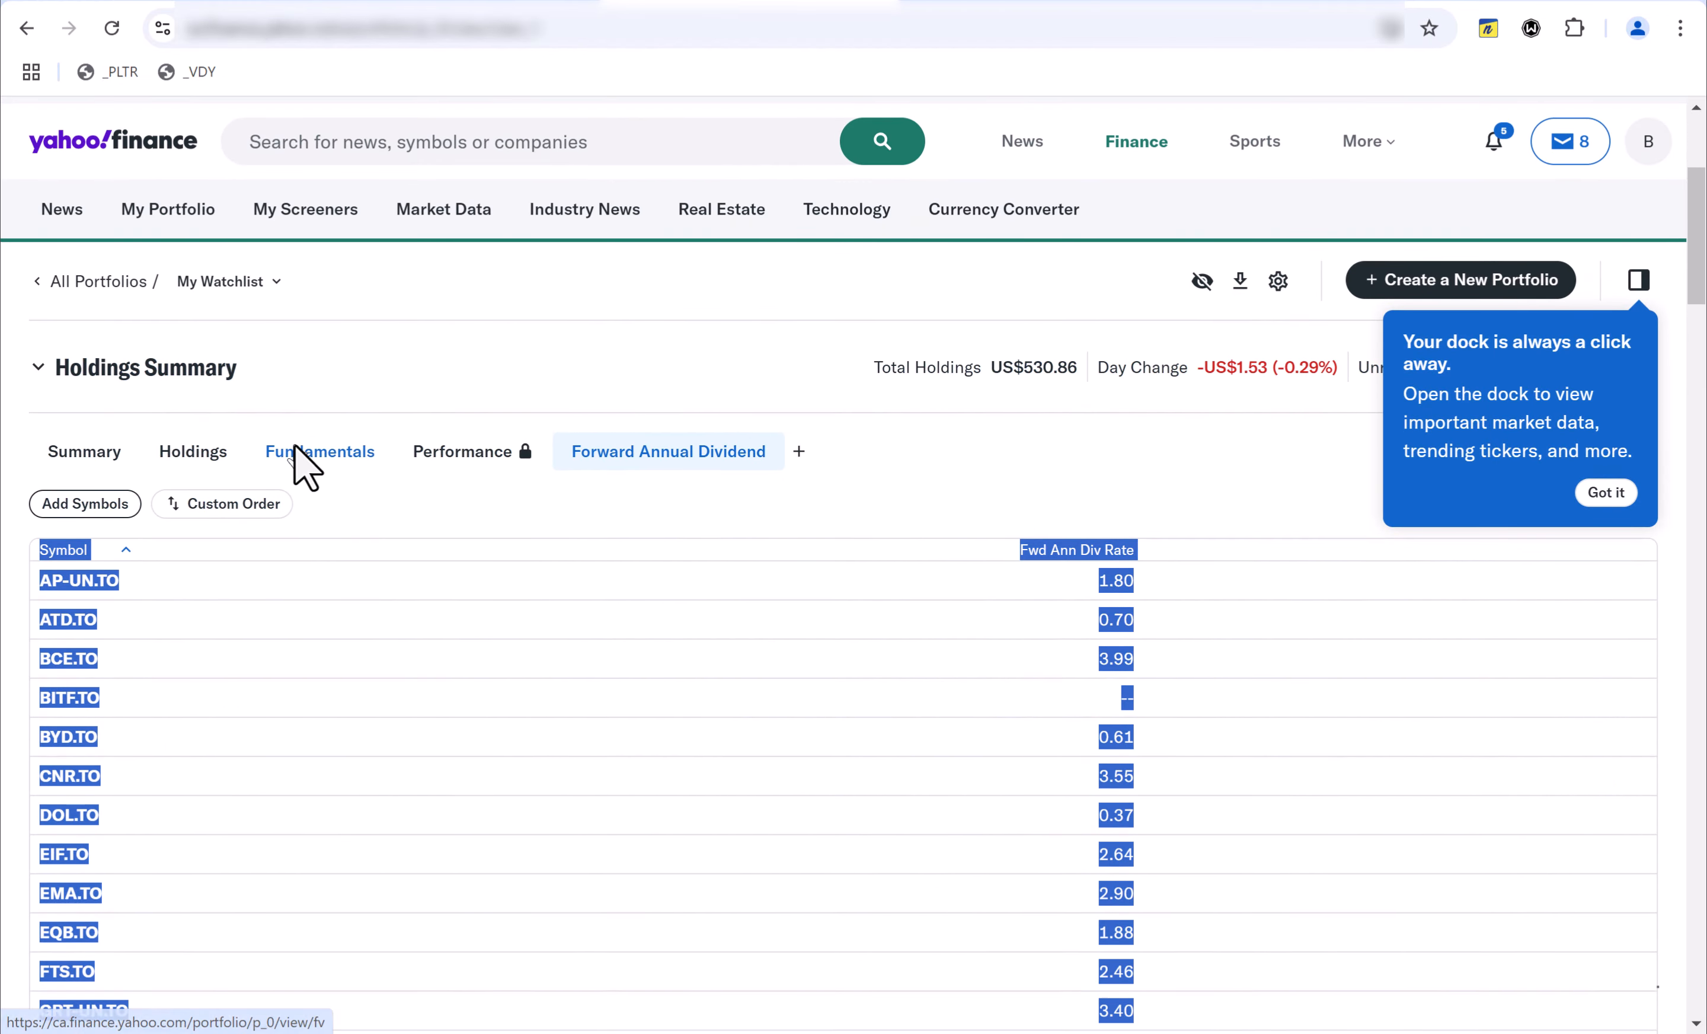
{"action": "left_click", "coordinate": [237, 5]}
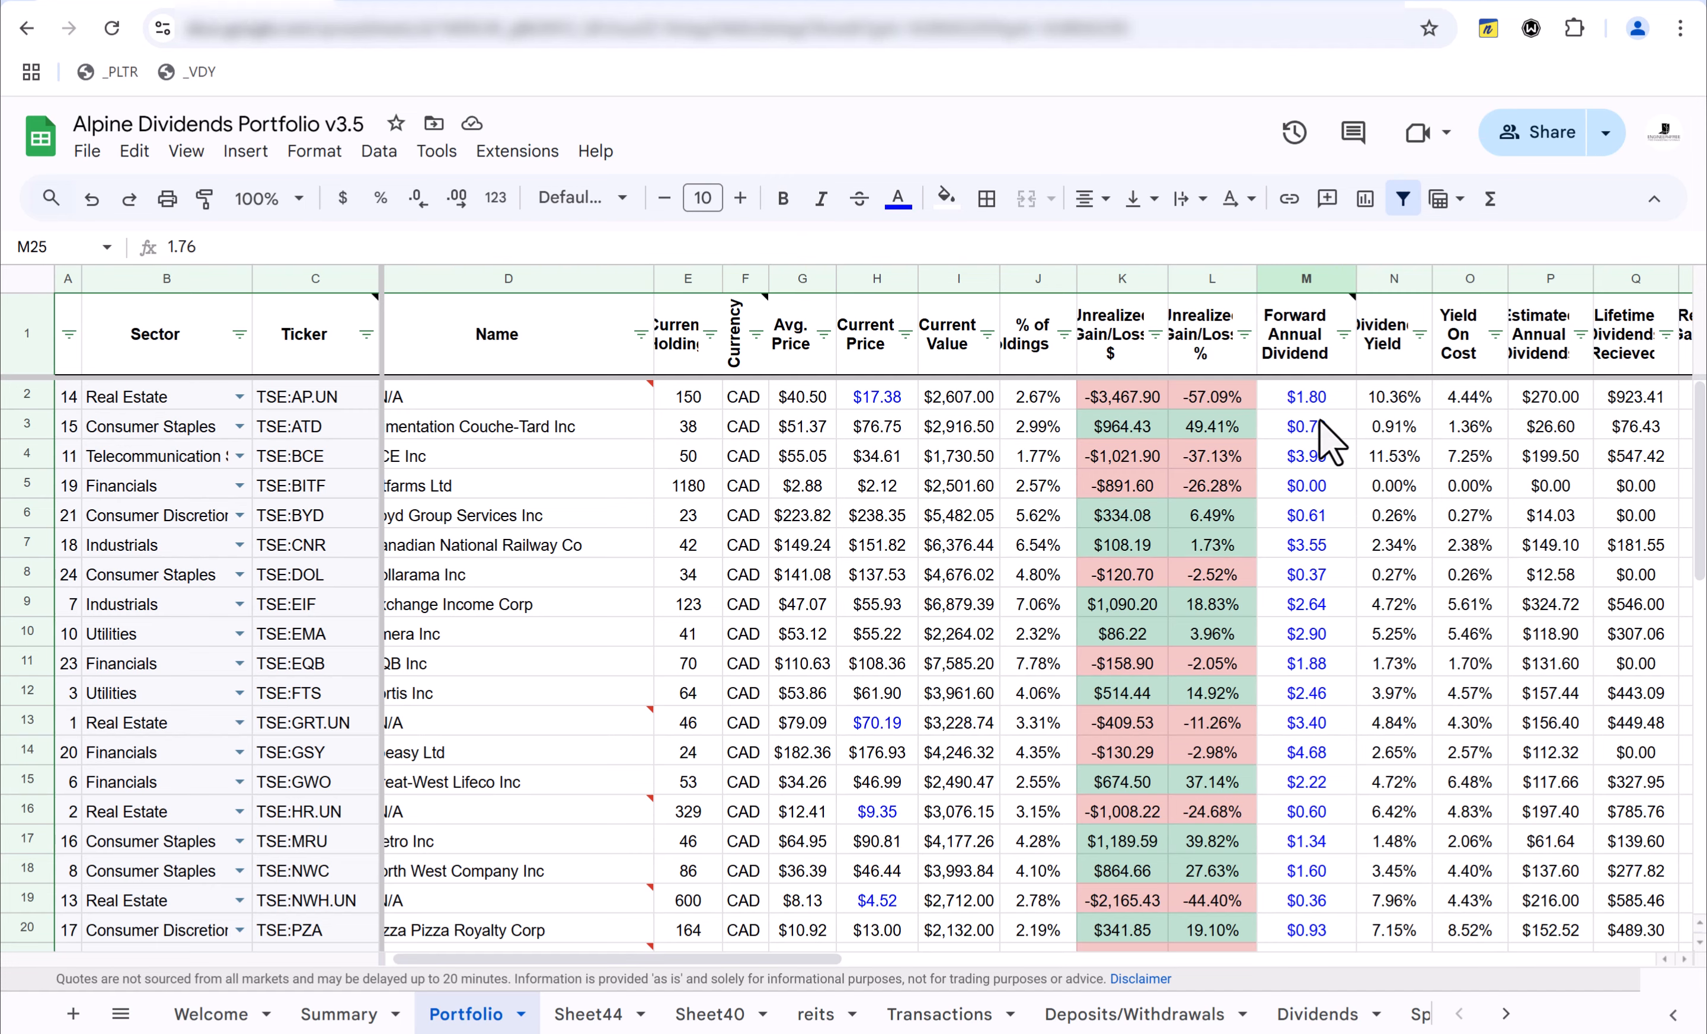
{"action": "scroll", "coordinate": [1320, 420], "scroll_direction": "down", "scroll_amount": 3}
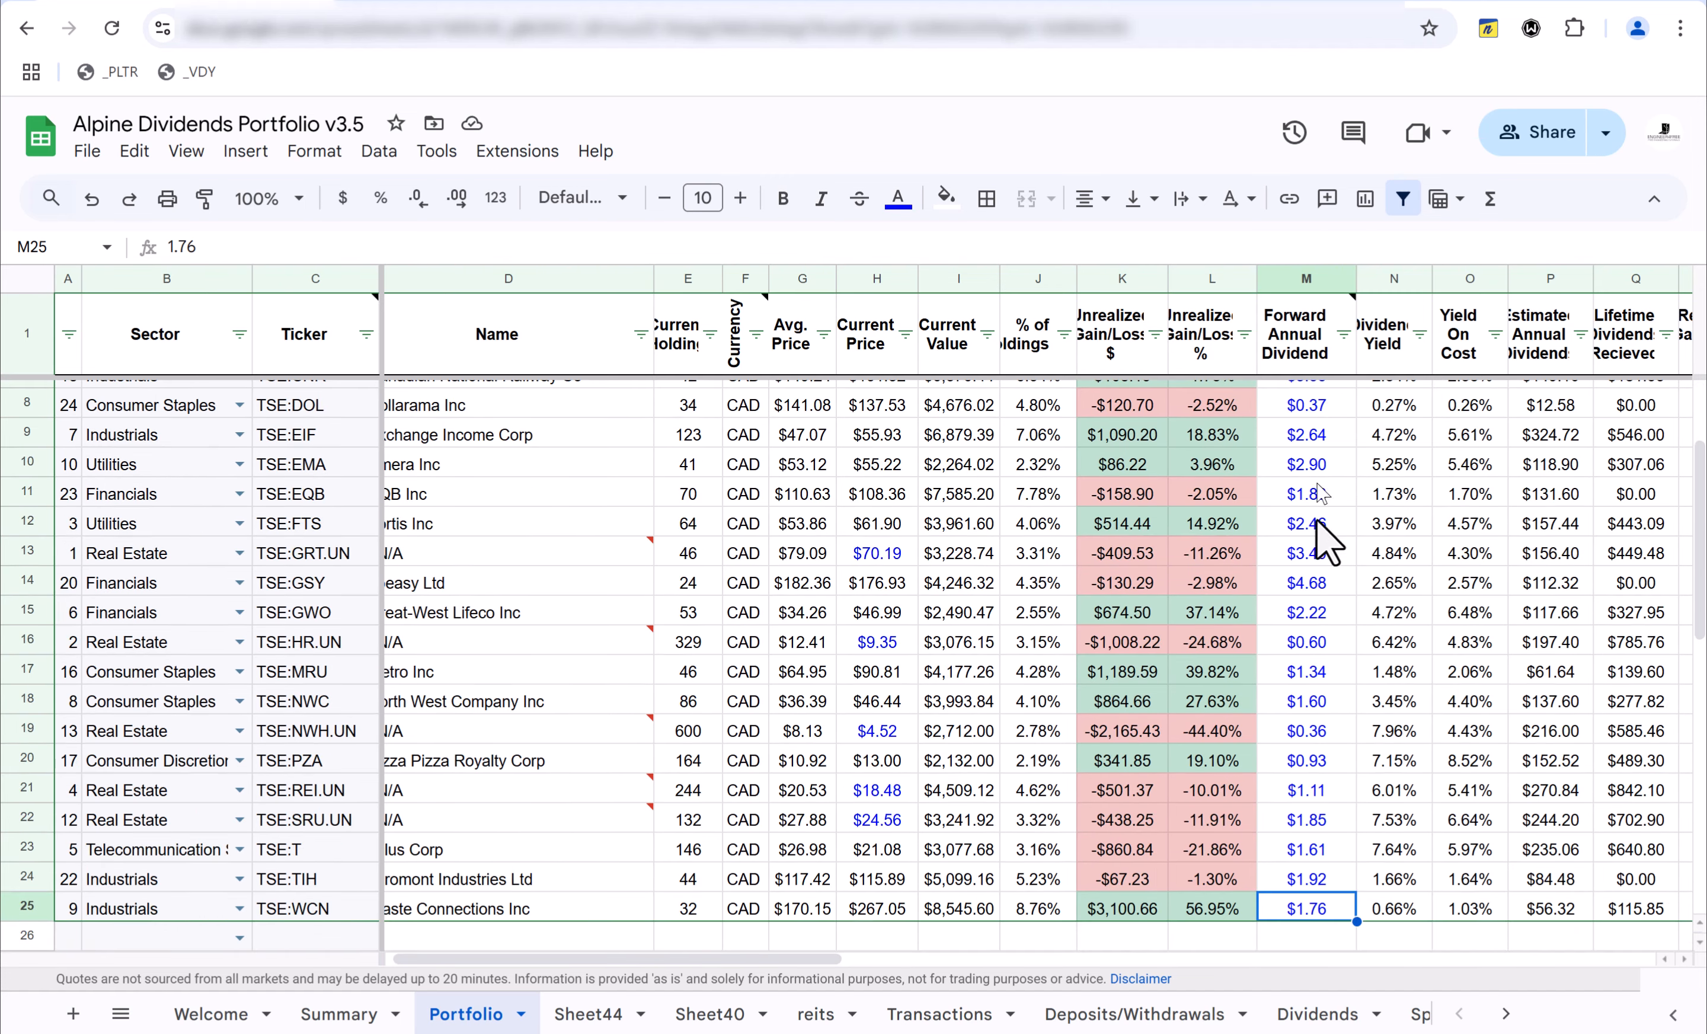